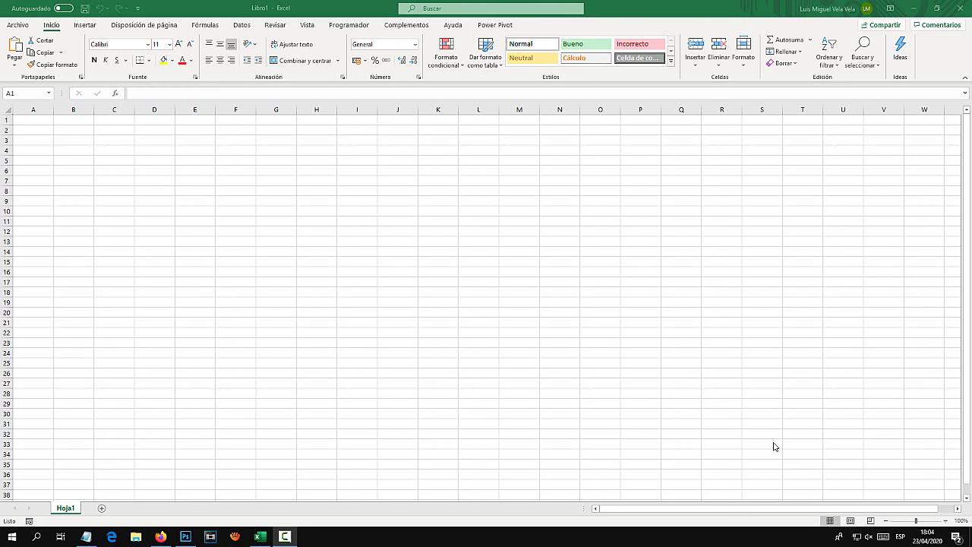
# Switch to Firefox and reload the eltiotech.com homepage
pyautogui.click(161, 536)
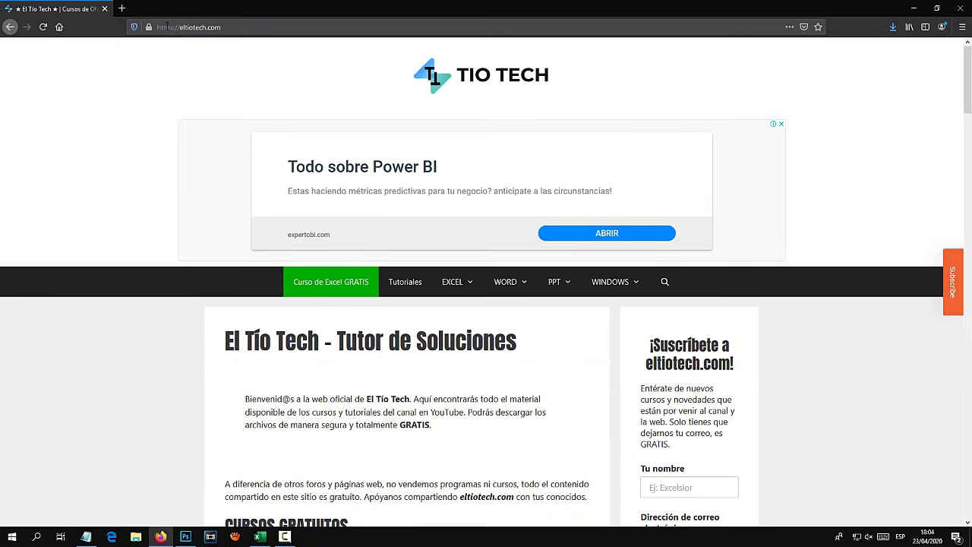
pyautogui.click(165, 26)
pyautogui.press('Return')
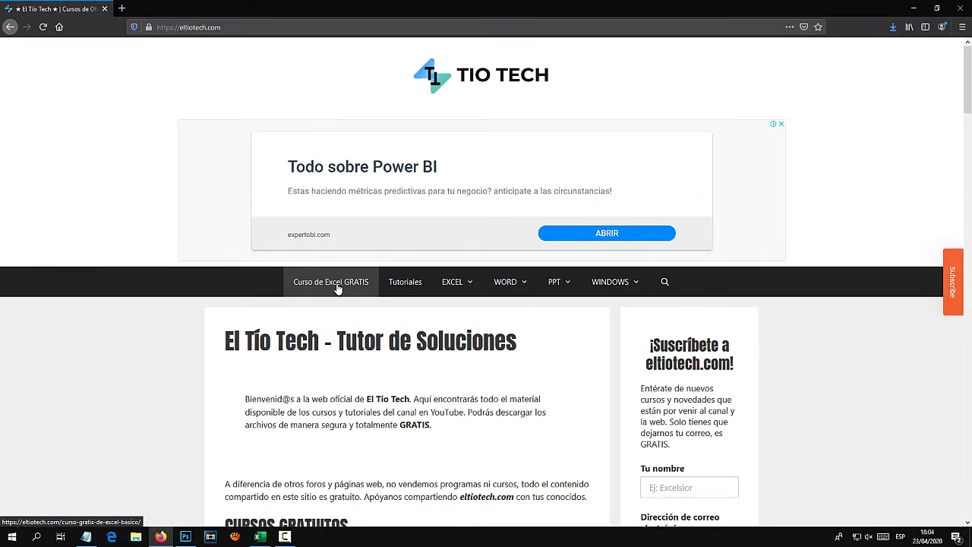
# Open the 'Curso de Excel GRATIS' page and scroll down to its Módulo 1–3 chapter list
pyautogui.click(338, 287)
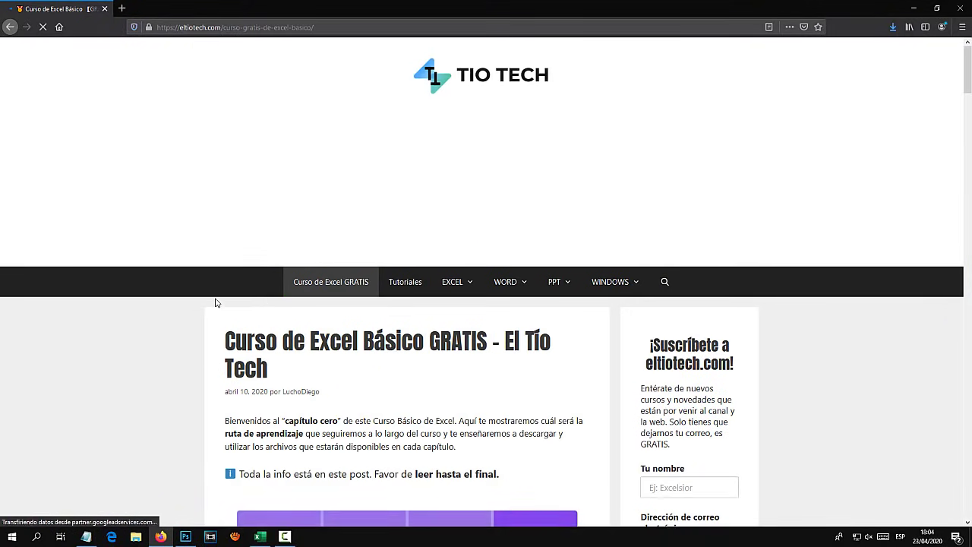
pyautogui.scroll(-2, 213, 301)
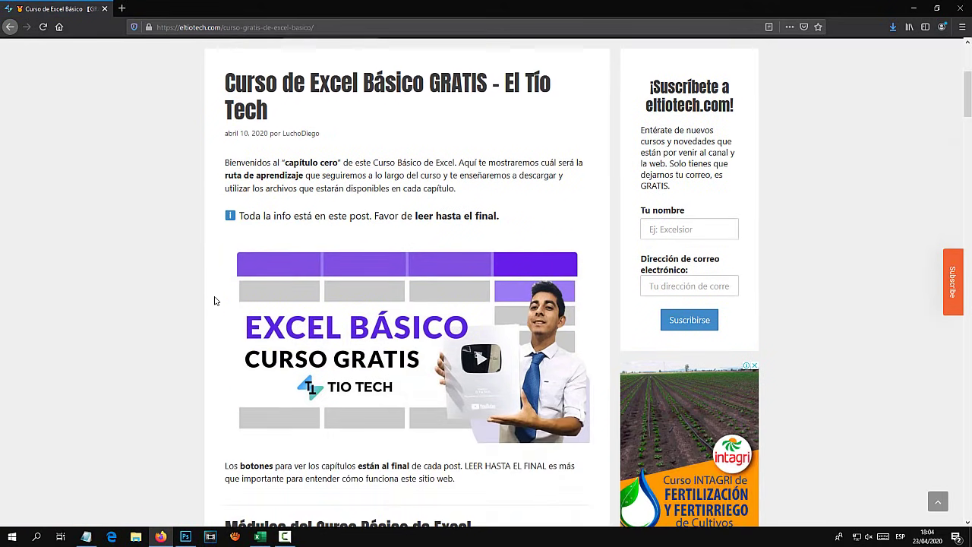
pyautogui.scroll(-5, 209, 302)
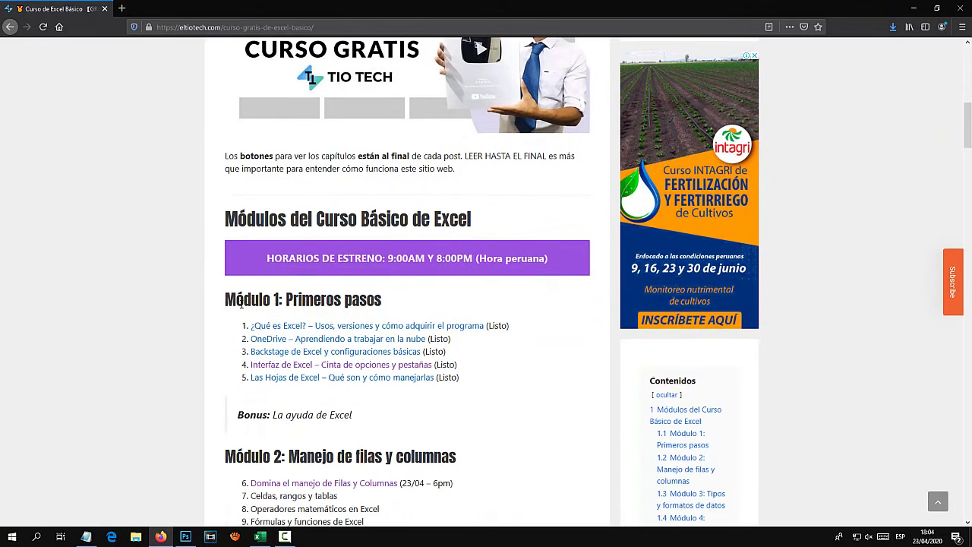
pyautogui.moveTo(274, 294); pyautogui.dragTo(390, 299)
pyautogui.scroll(-2, 147, 336)
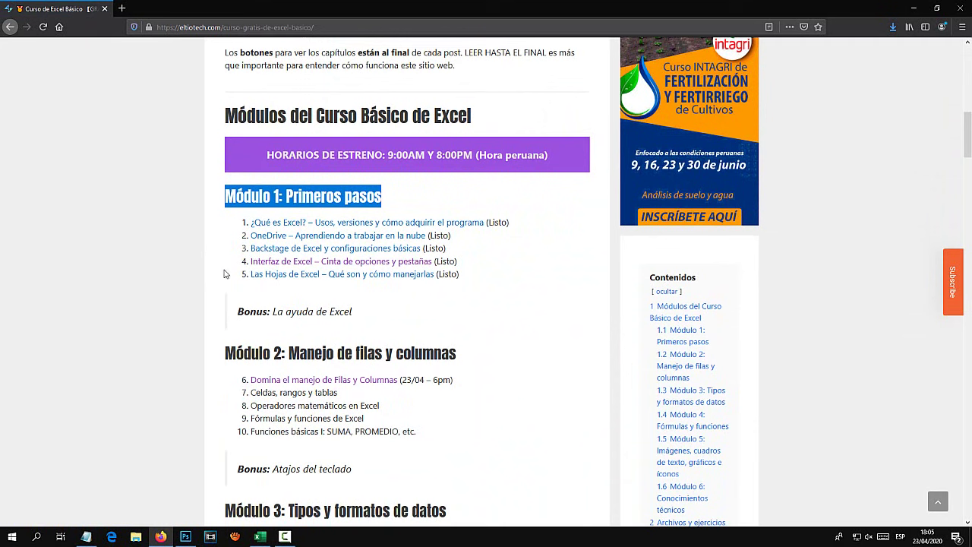
pyautogui.click(206, 345)
pyautogui.scroll(-2, 228, 320)
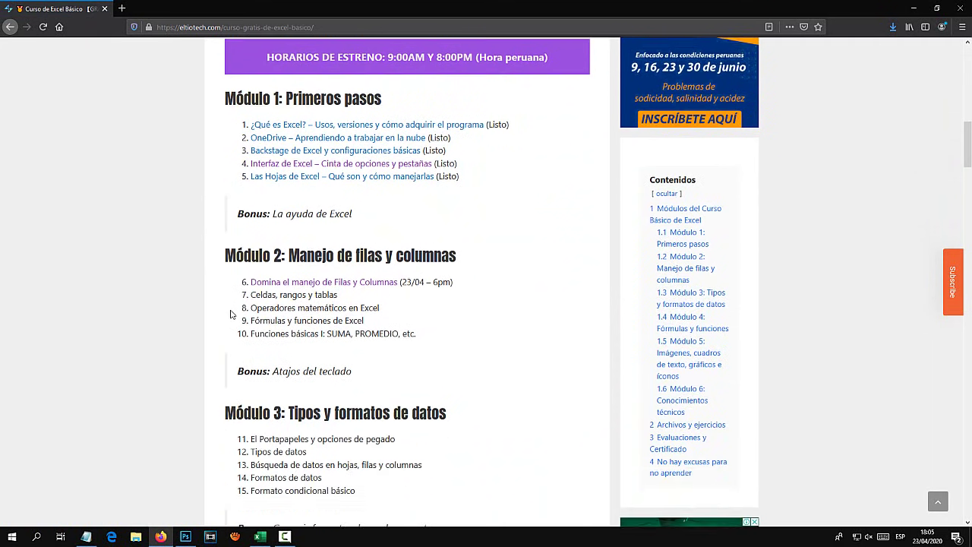
pyautogui.doubleClick(247, 250)
pyautogui.moveTo(298, 250); pyautogui.dragTo(460, 250)
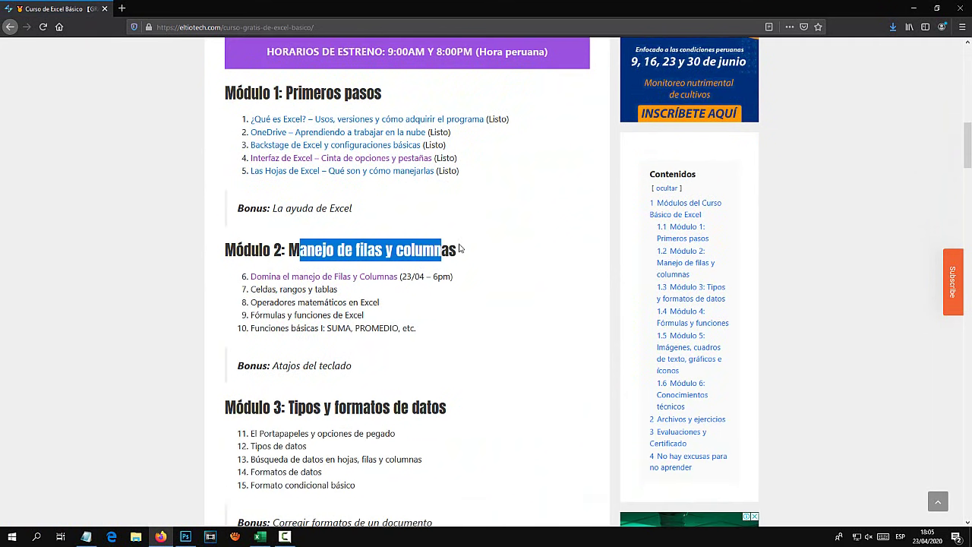
pyautogui.click(471, 333)
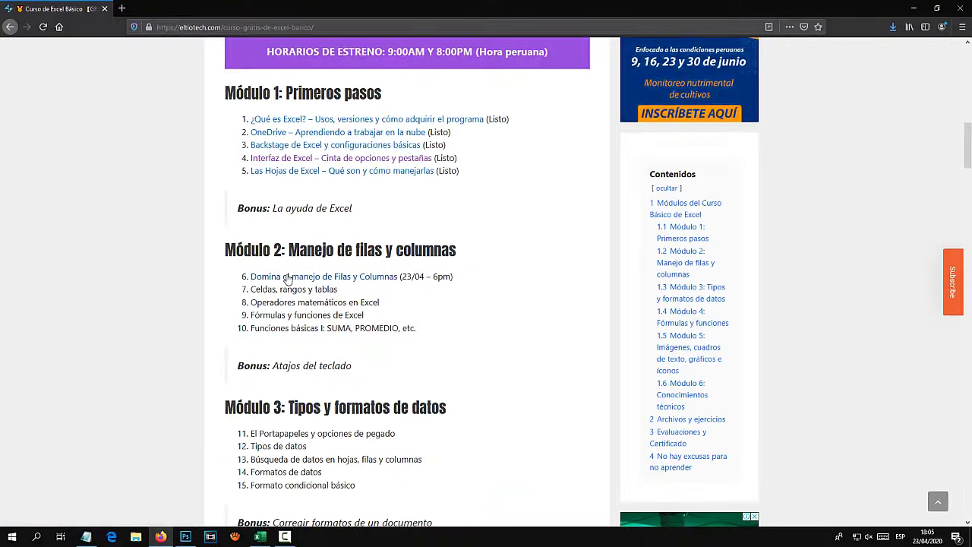
# Open the 'Domina el manejo de Filas y Columnas' chapter and highlight its Capítulo 6 title
pyautogui.click(289, 278)
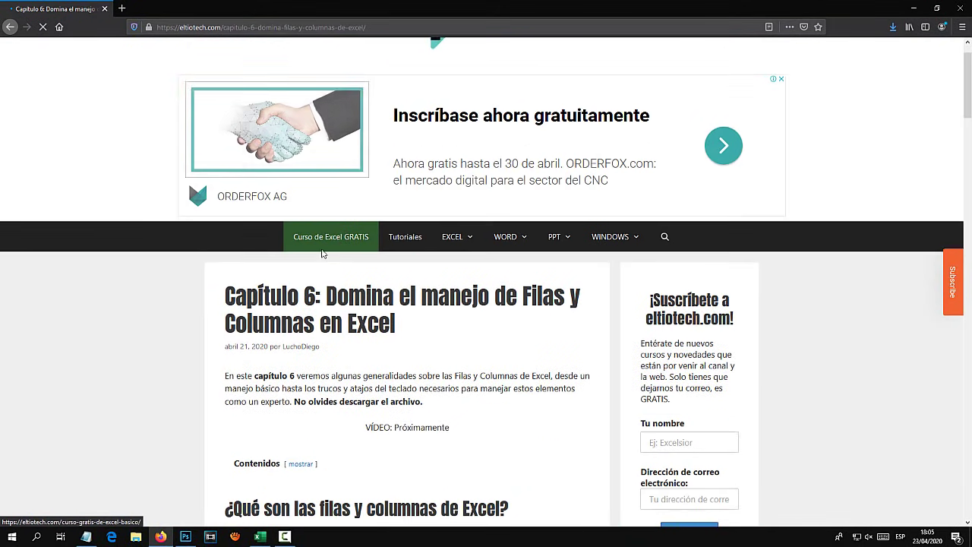
pyautogui.scroll(-3, 322, 254)
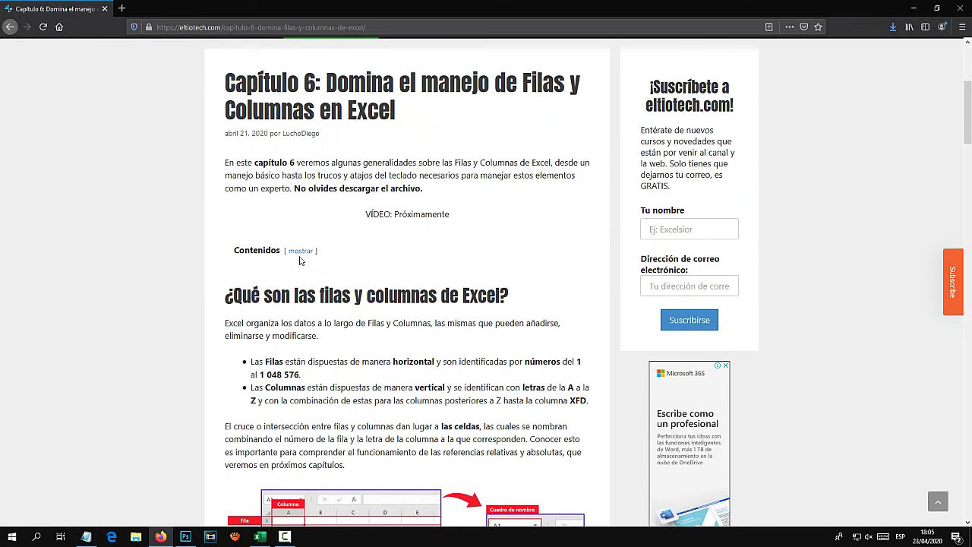
pyautogui.scroll(-2, 301, 260)
pyautogui.scroll(2, 294, 271)
pyautogui.moveTo(226, 72); pyautogui.dragTo(403, 106)
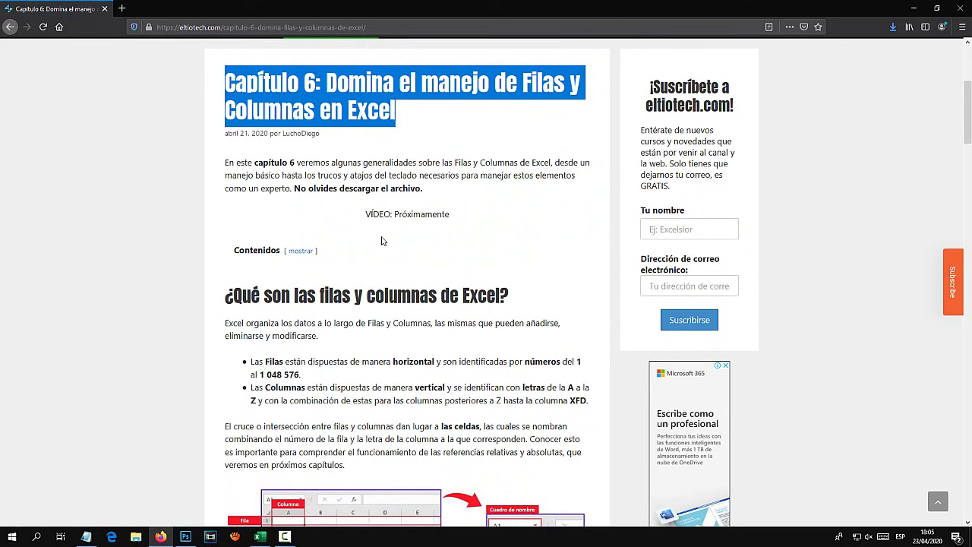
# Scroll down to the 'Descarga el archivo de este capítulo' section
pyautogui.scroll(-5, 382, 241)
pyautogui.scroll(-6, 382, 239)
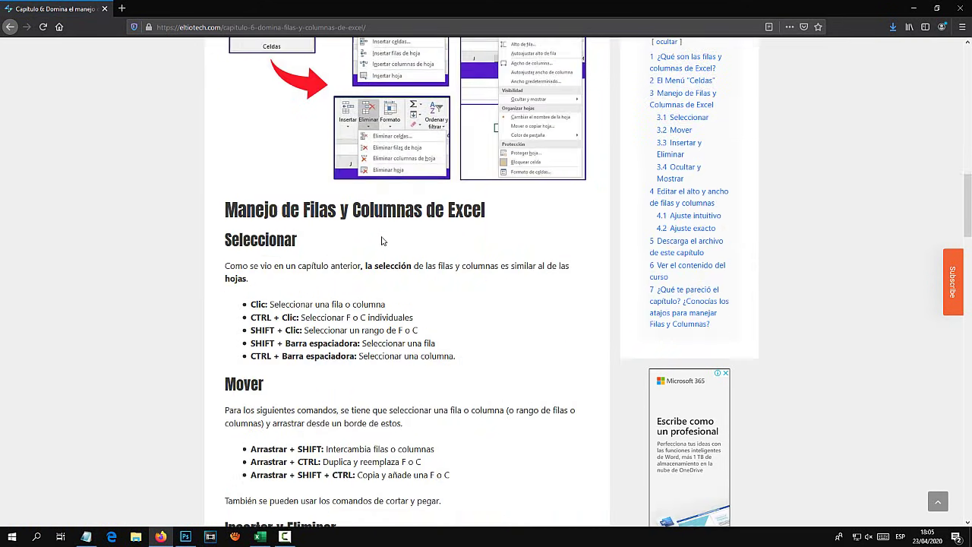
pyautogui.scroll(-7, 382, 236)
pyautogui.scroll(-5, 382, 236)
pyautogui.scroll(-4, 382, 238)
pyautogui.scroll(-3, 382, 241)
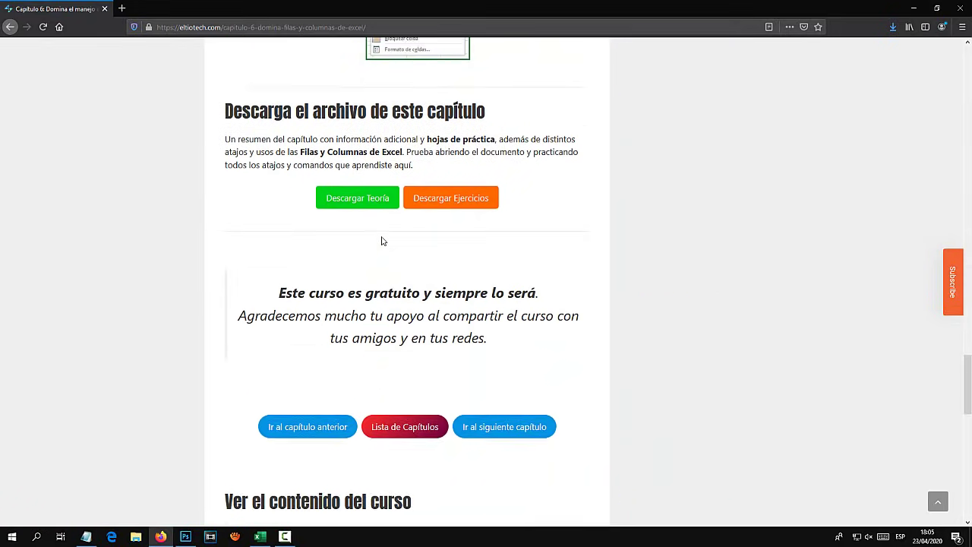
pyautogui.scroll(1, 469, 231)
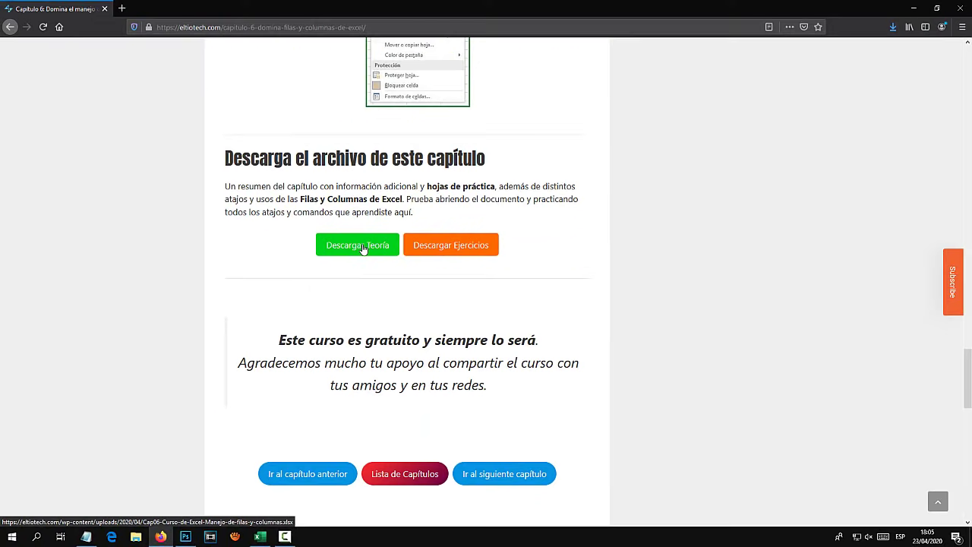
# Bring the blank Libro1 workbook to the front and zoom Hoja1 in with Ctrl+scroll
pyautogui.click(259, 536)
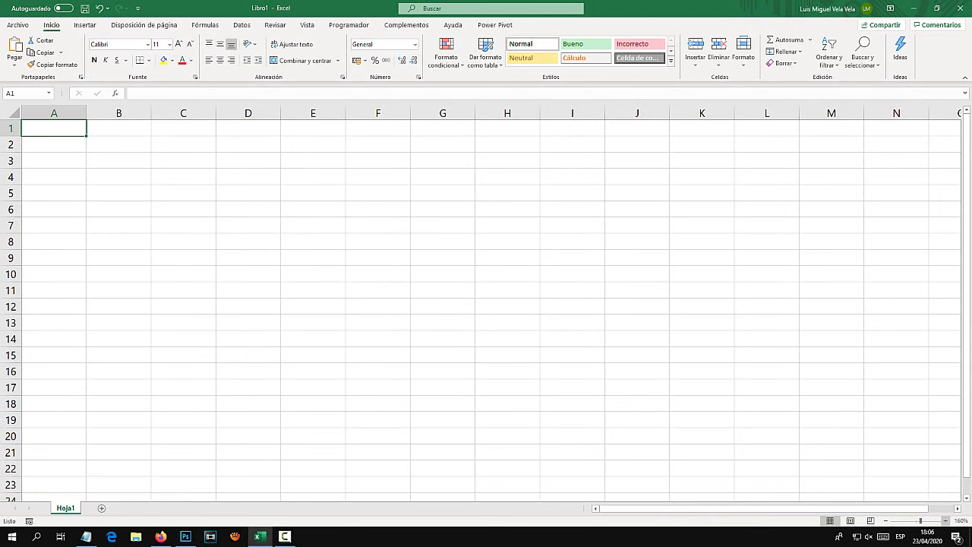
pyautogui.scroll(1, 486, 304)
pyautogui.scroll(1, 486, 304)
pyautogui.scroll(1, 486, 304)
pyautogui.scroll(1, 486, 303)
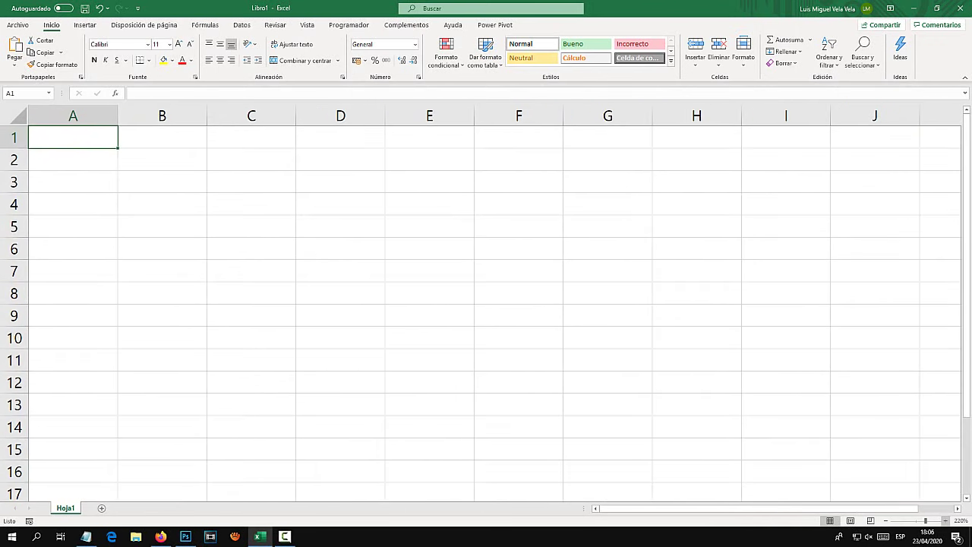
pyautogui.scroll(1, 486, 303)
pyautogui.scroll(1, 487, 304)
pyautogui.scroll(1, 486, 304)
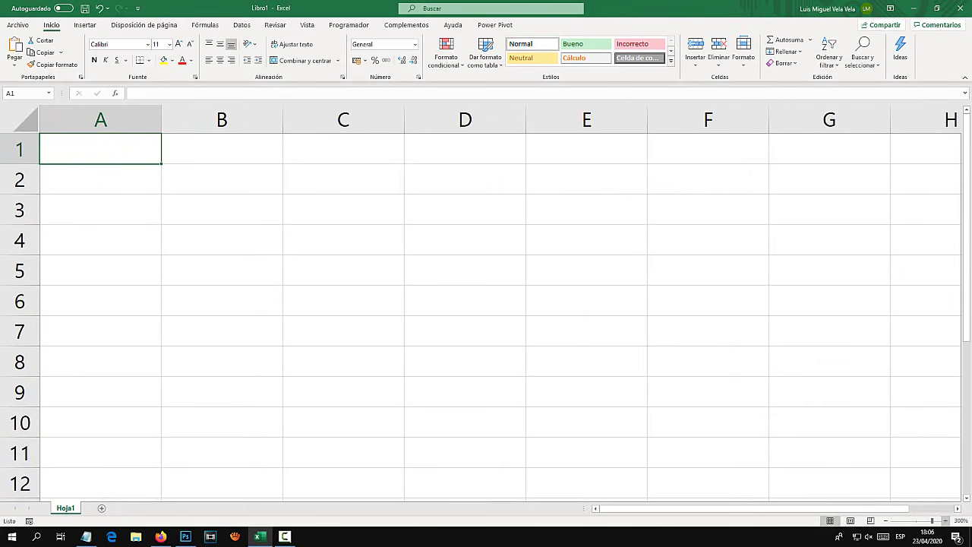
pyautogui.scroll(1, 486, 304)
pyautogui.scroll(2, 486, 304)
pyautogui.scroll(1, 487, 303)
pyautogui.click(413, 231)
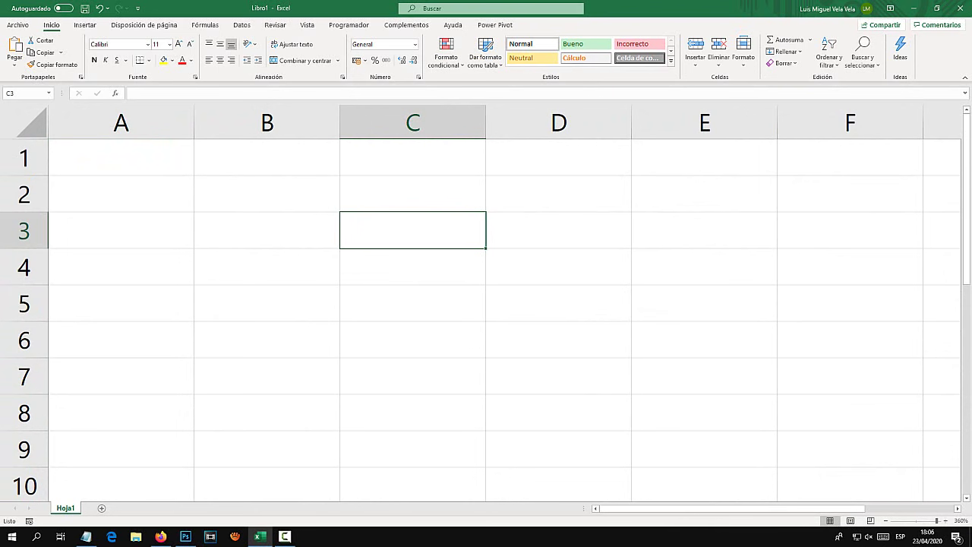
pyautogui.click(23, 230)
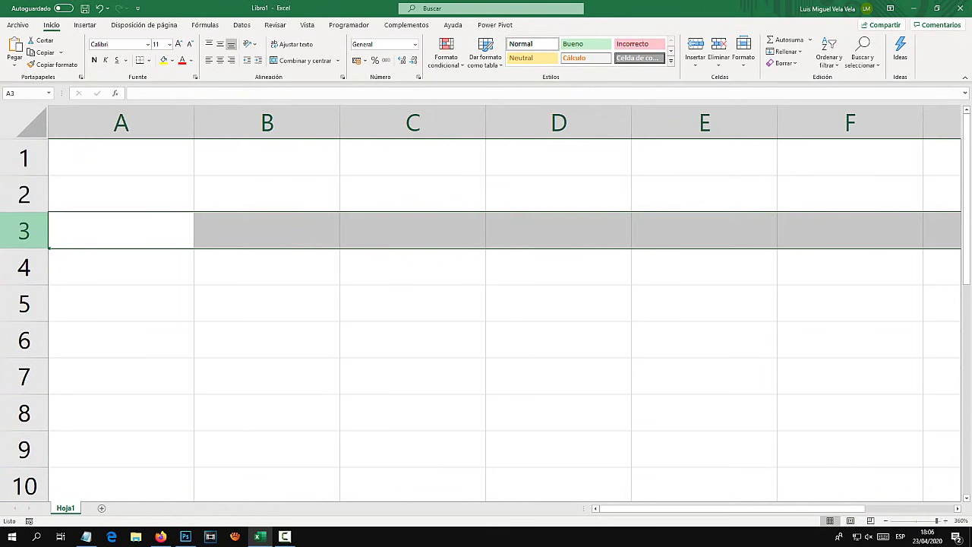
pyautogui.click(23, 266)
pyautogui.click(24, 303)
pyautogui.click(267, 123)
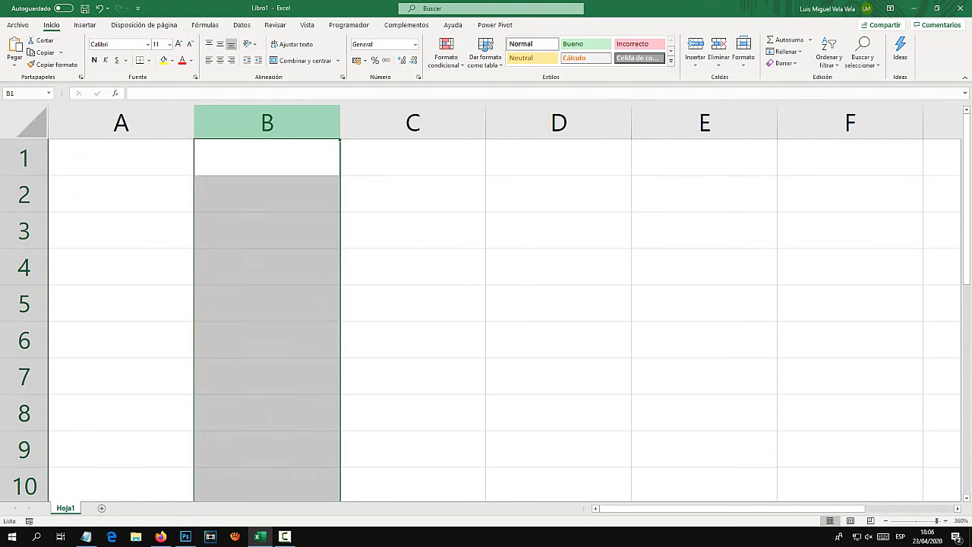
pyautogui.click(413, 122)
pyautogui.click(267, 122)
pyautogui.click(121, 122)
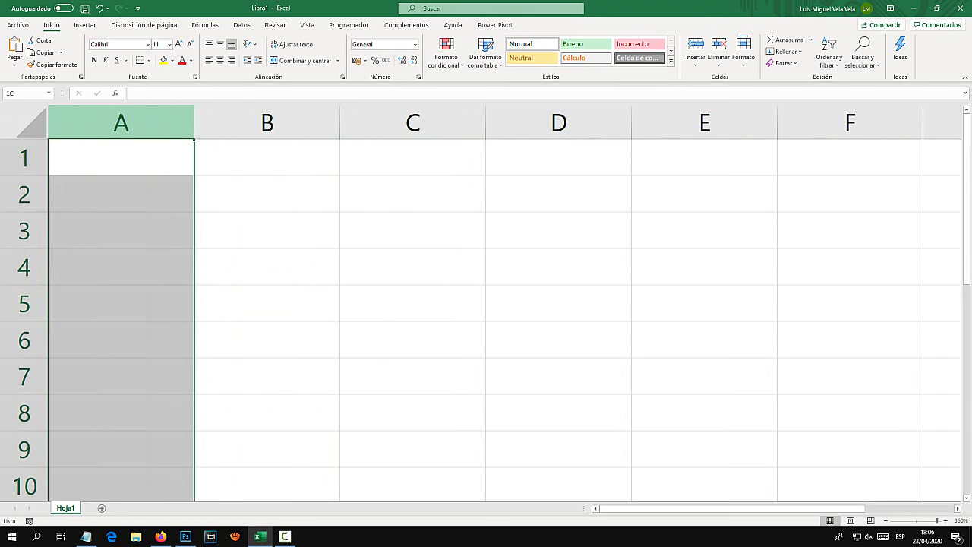
pyautogui.click(267, 122)
pyautogui.click(412, 122)
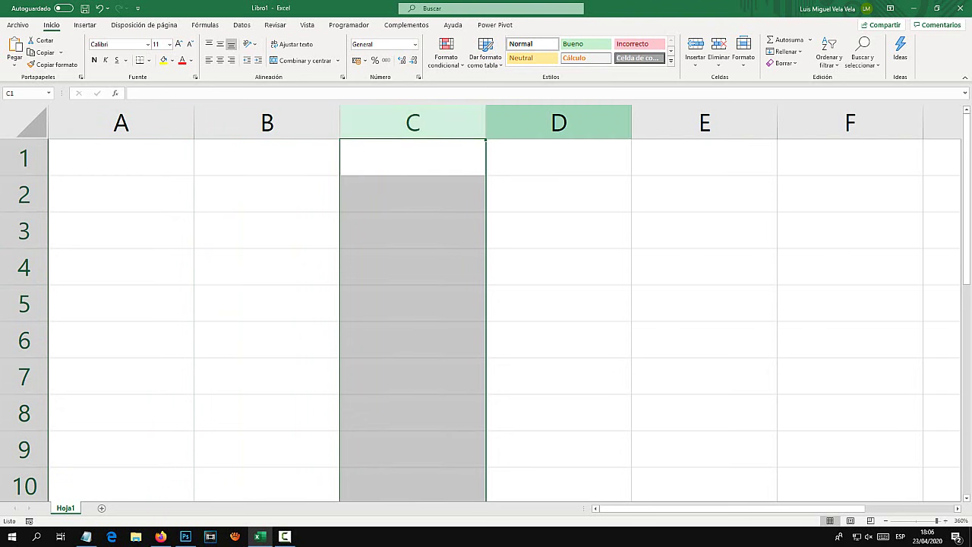
pyautogui.click(559, 122)
pyautogui.click(23, 194)
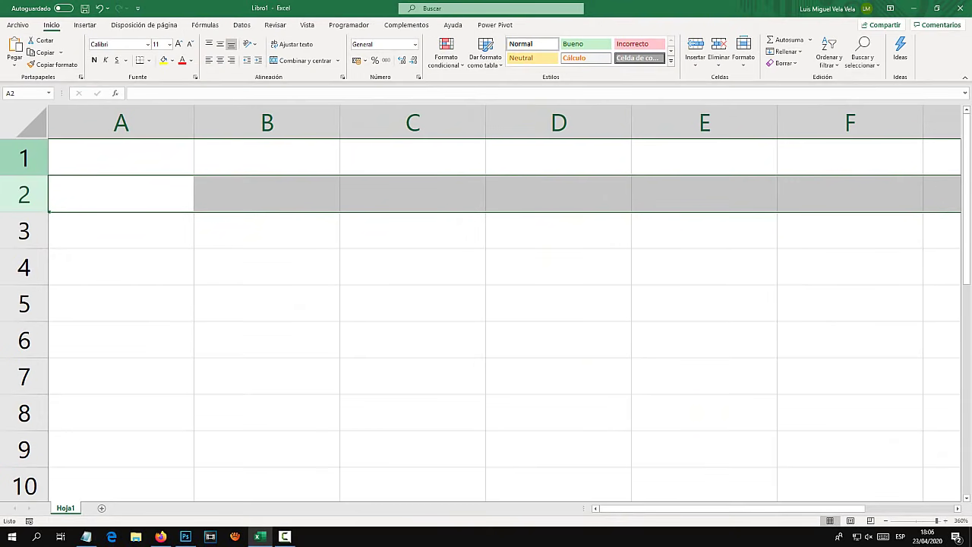
pyautogui.click(24, 157)
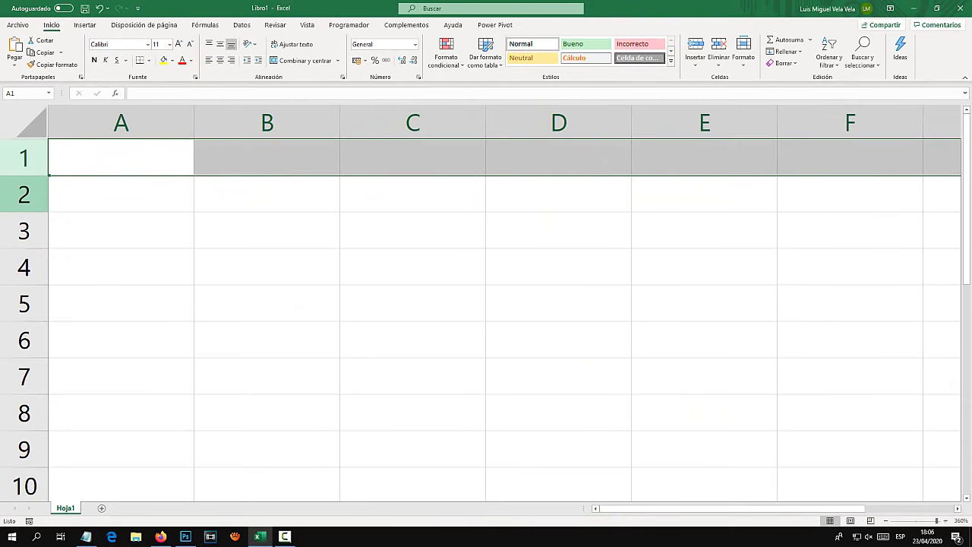
pyautogui.click(23, 194)
pyautogui.click(24, 231)
pyautogui.click(23, 267)
pyautogui.click(23, 303)
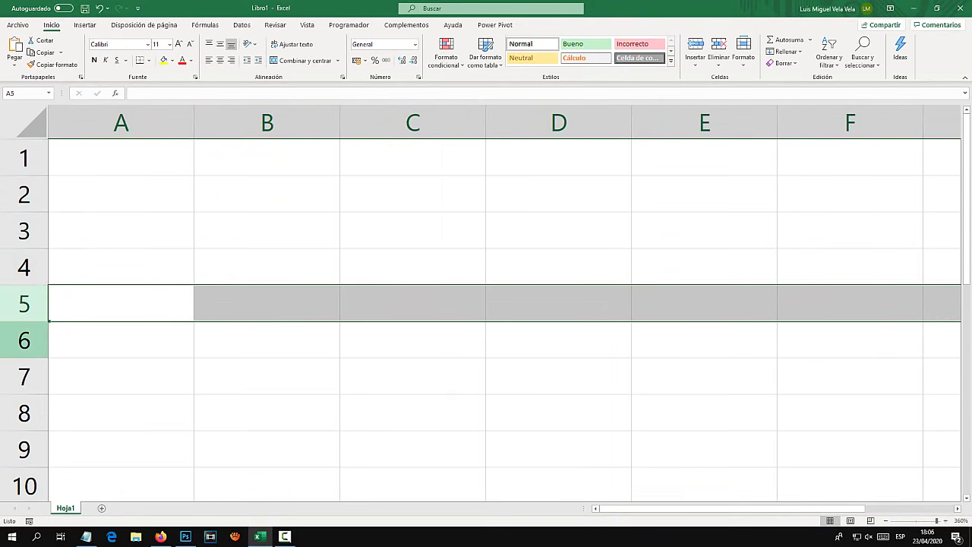
pyautogui.click(23, 339)
pyautogui.click(267, 267)
pyautogui.click(266, 231)
pyautogui.click(267, 194)
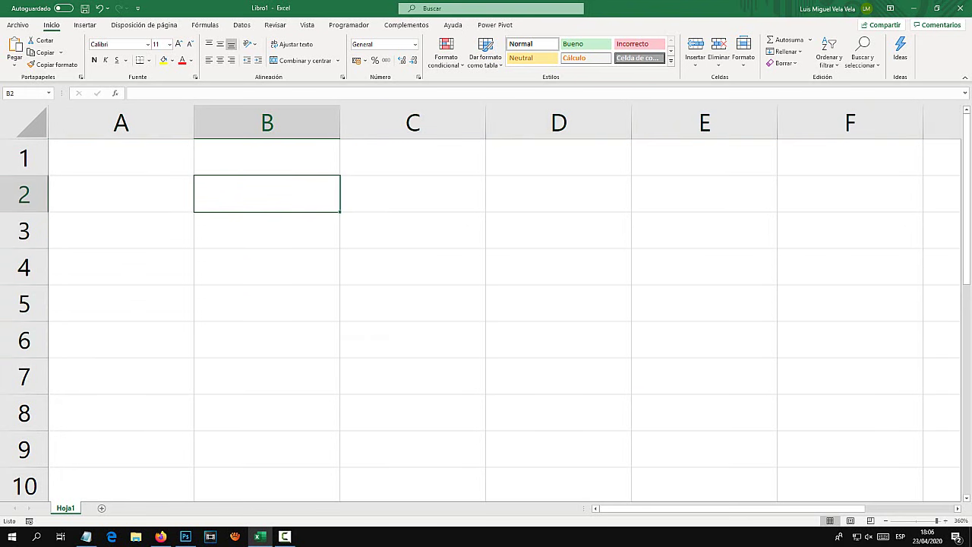
pyautogui.click(23, 158)
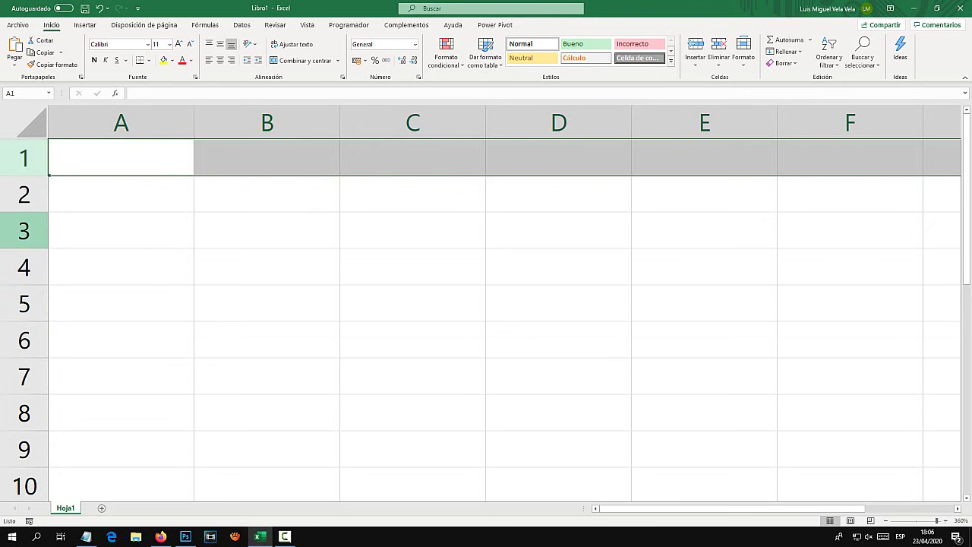
pyautogui.click(23, 230)
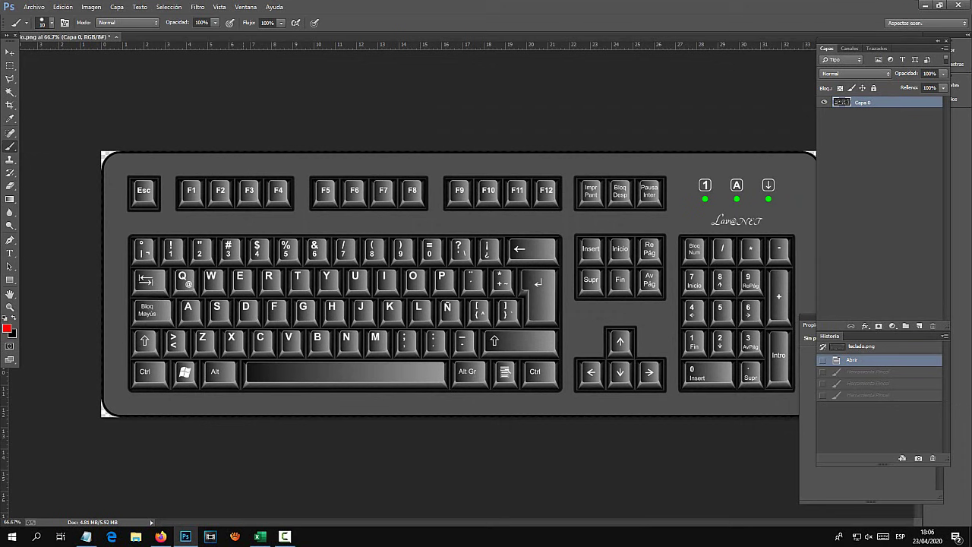
# Set the keyboard image to 100% and mark the Fin key with a red circle and arrow
pyautogui.hotkey('ctrl', '+')
pyautogui.hotkey('ctrl', '+')
pyautogui.moveTo(486, 304)
pyautogui.mouseDown()
pyautogui.moveTo(177, 281)
pyautogui.moveTo(52, 223)
pyautogui.mouseUp()
pyautogui.hotkey('ctrl', '-')
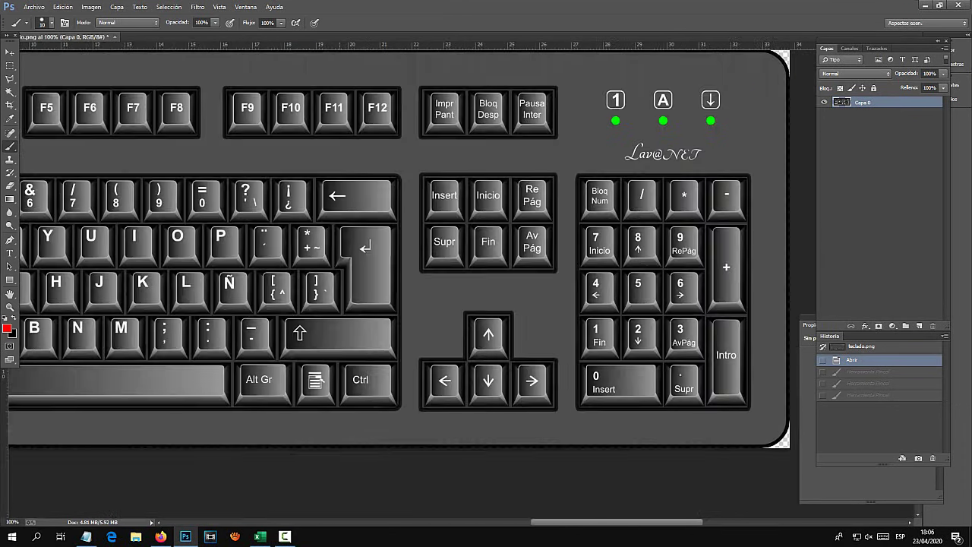
pyautogui.moveTo(505, 211)
pyautogui.mouseDown()
pyautogui.moveTo(452, 235)
pyautogui.moveTo(509, 262)
pyautogui.moveTo(508, 206)
pyautogui.mouseUp()
pyautogui.moveTo(422, 268); pyautogui.dragTo(281, 245)
pyautogui.moveTo(399, 237); pyautogui.dragTo(374, 289)
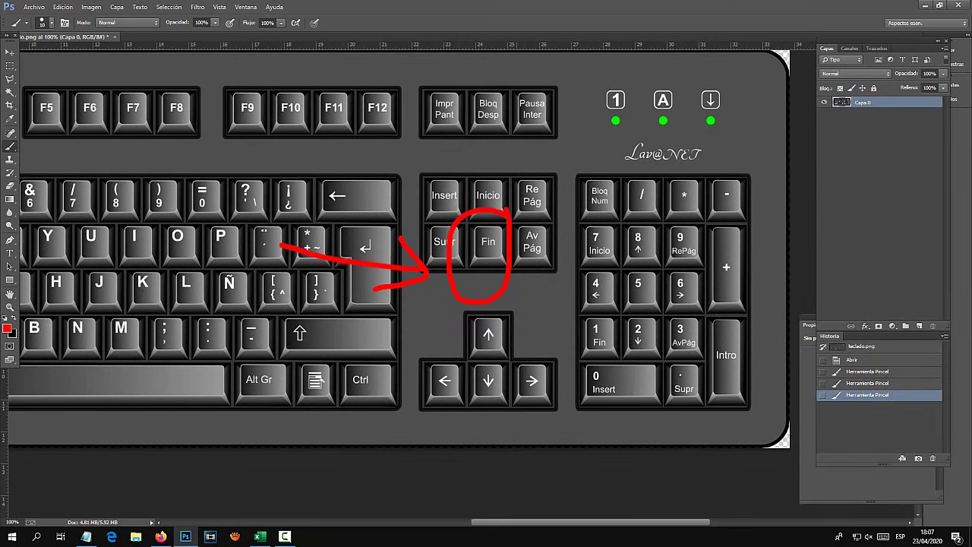
# Mark the down-arrow key with a red circle and arrow, then return to Excel
pyautogui.moveTo(526, 380); pyautogui.dragTo(522, 371)
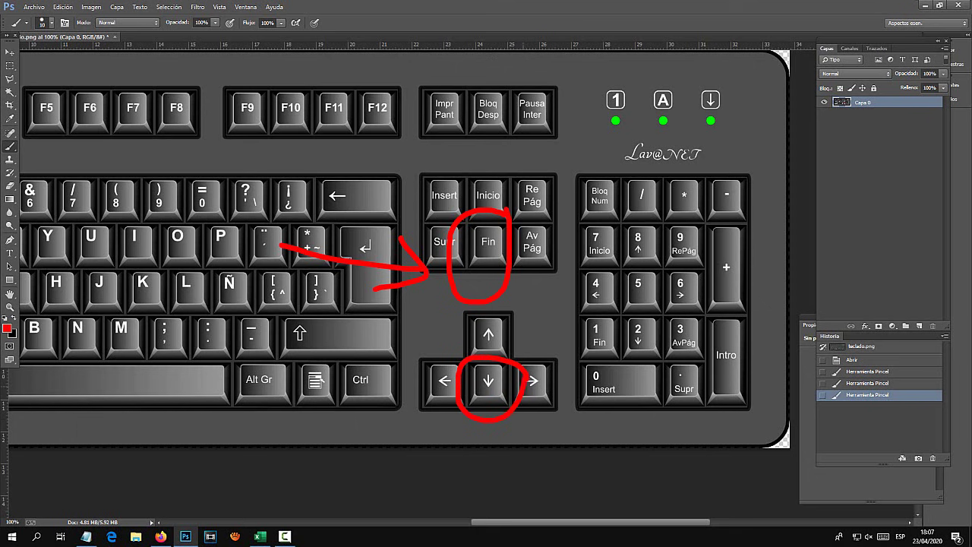
pyautogui.moveTo(302, 380); pyautogui.dragTo(414, 381)
pyautogui.moveTo(371, 354); pyautogui.dragTo(380, 401)
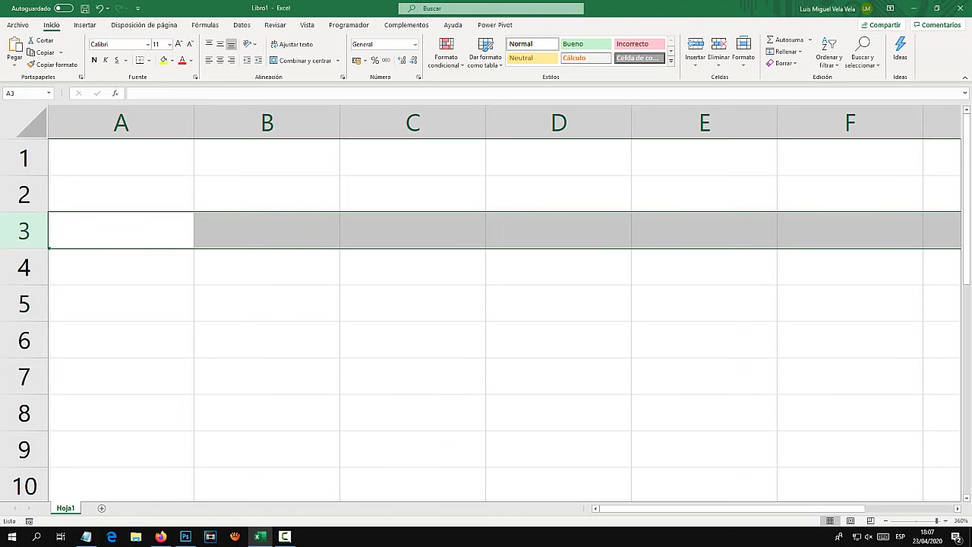
pyautogui.click(267, 266)
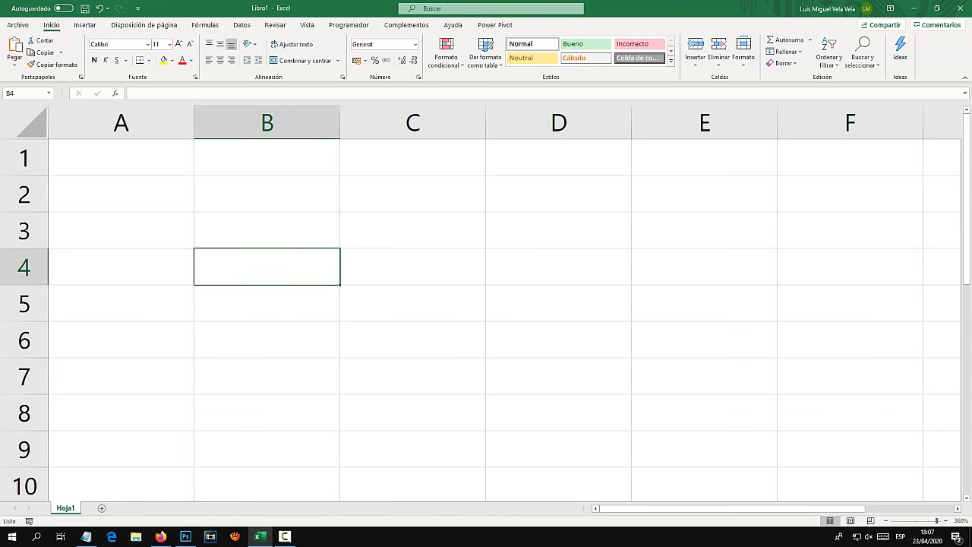
# Jump with End, Down to row 1048576, select that row, then return to Photoshop
pyautogui.press('End')
pyautogui.press('Down')
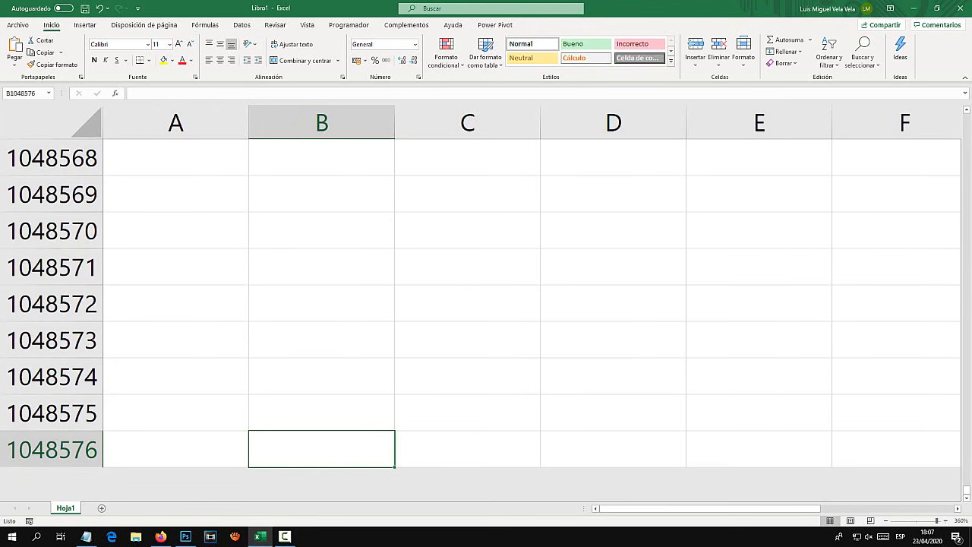
pyautogui.hotkey('shift', 'space')
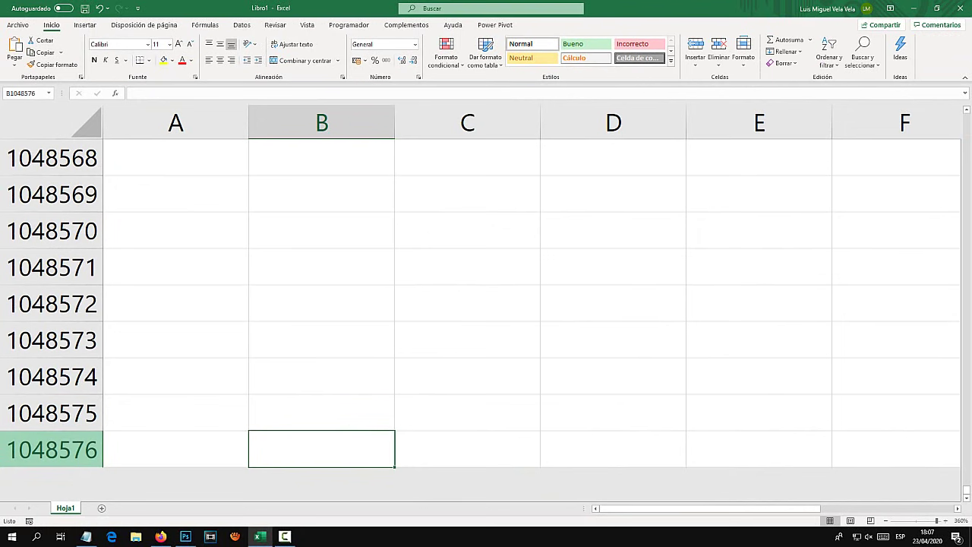
pyautogui.click(186, 536)
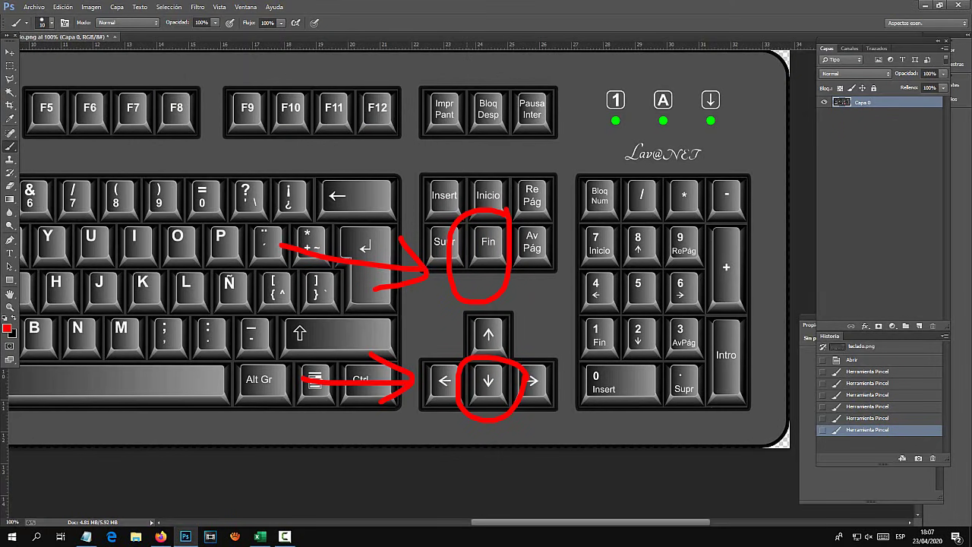
# Revert the keyboard image to Abrir and circle the Fin and up-arrow keys in red
pyautogui.click(852, 360)
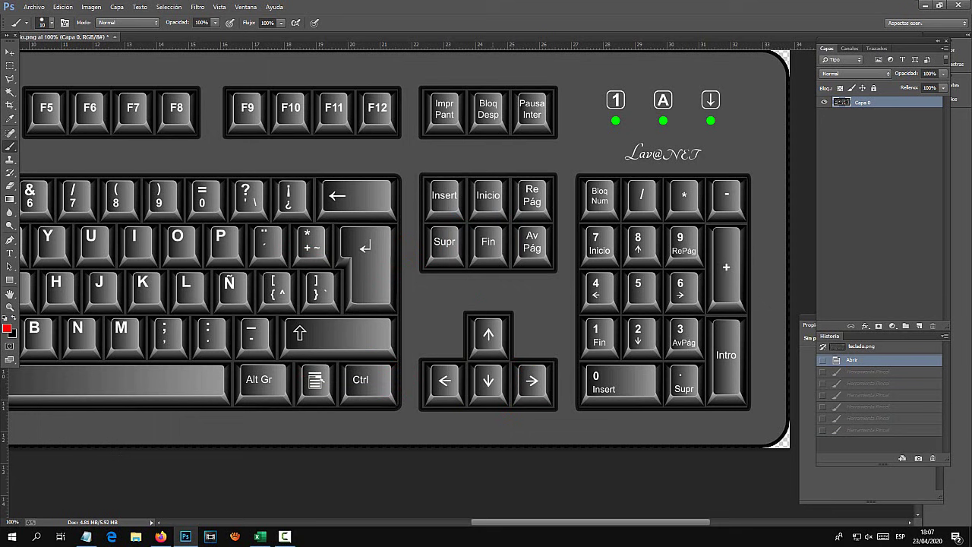
pyautogui.moveTo(520, 233)
pyautogui.mouseDown()
pyautogui.moveTo(508, 217)
pyautogui.moveTo(439, 258)
pyautogui.moveTo(533, 248)
pyautogui.mouseUp()
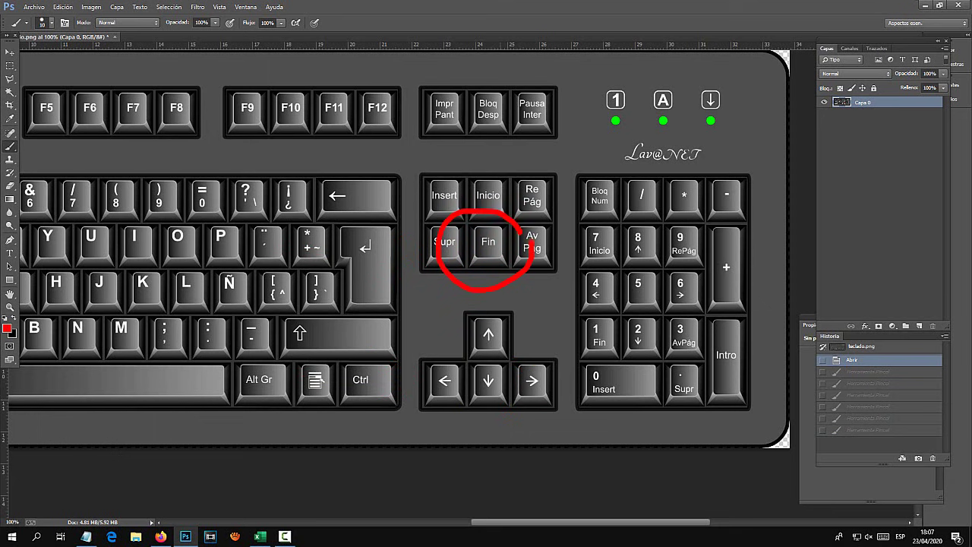
pyautogui.moveTo(531, 327); pyautogui.dragTo(524, 359)
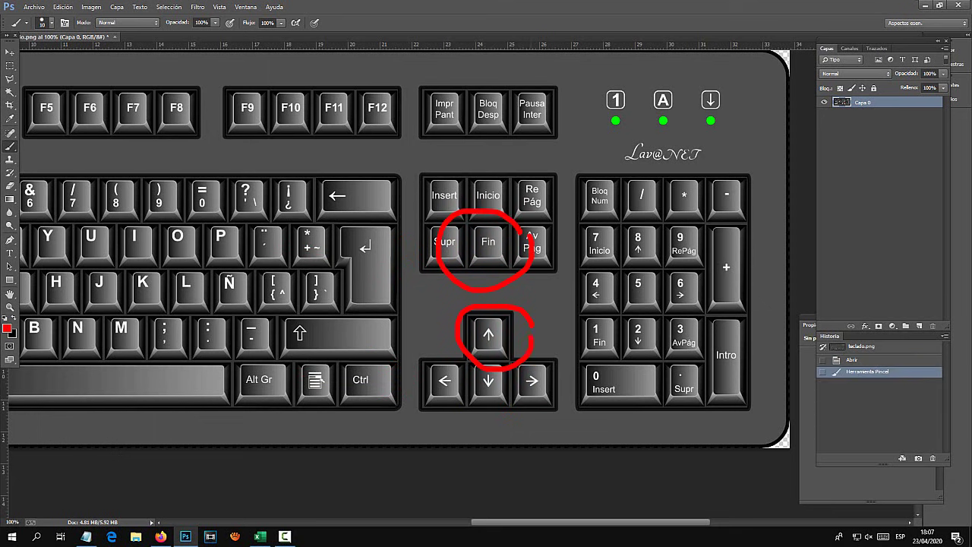
pyautogui.click(185, 536)
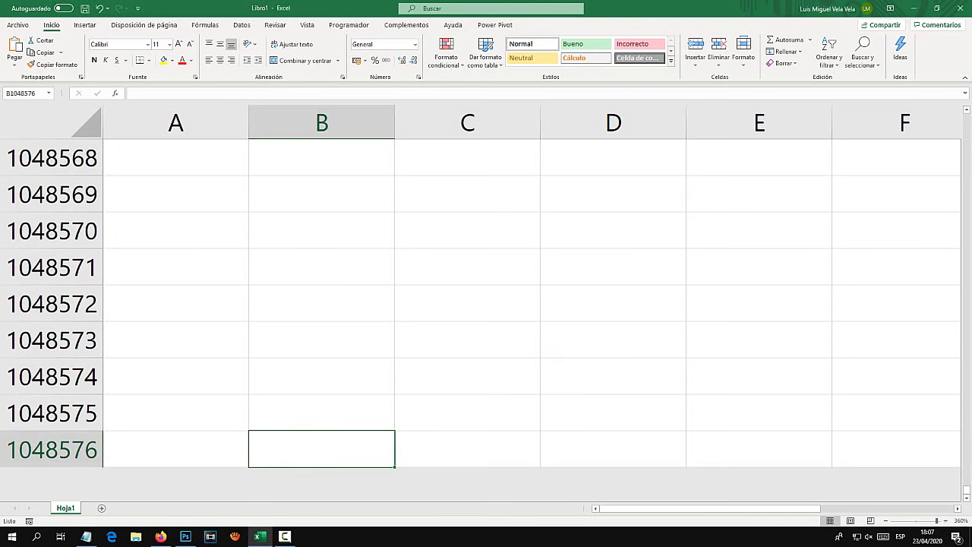
# In Excel, jump back to row 1 with End, Up, go to A1, and select B2
pyautogui.press('End')
pyautogui.press('Up')
pyautogui.press('Home')
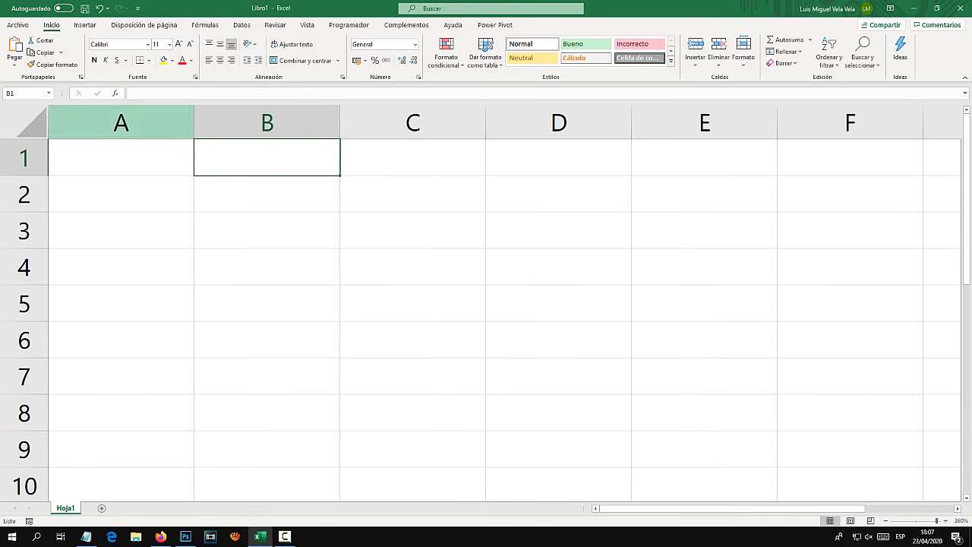
pyautogui.hotkey('shift', 'space')
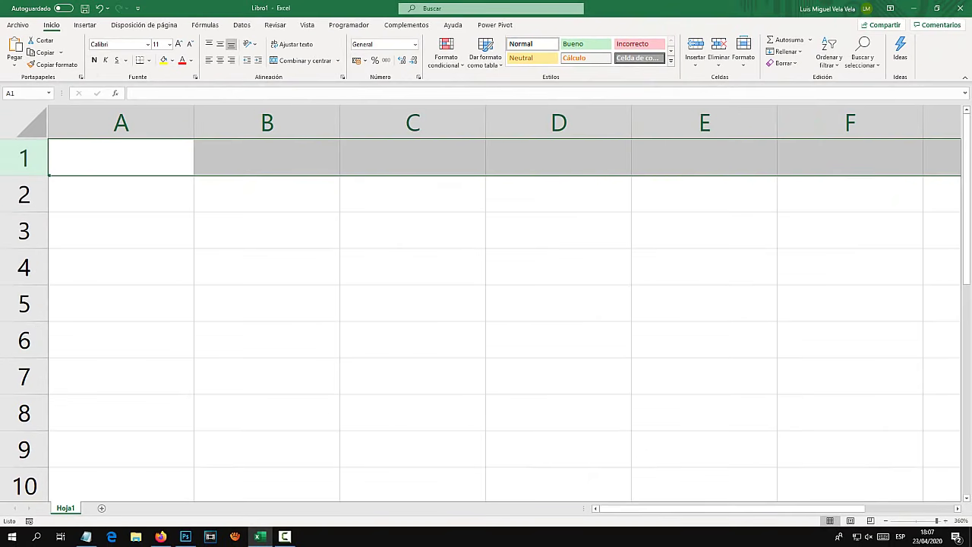
pyautogui.click(267, 193)
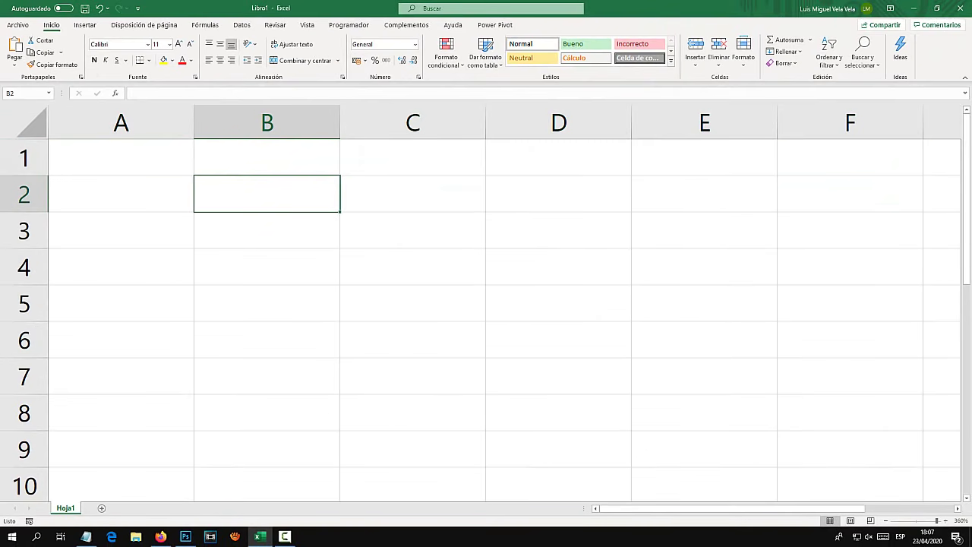
# Select column B, then circle the Fin and right-arrow keys in red in Photoshop
pyautogui.click(266, 123)
pyautogui.click(413, 122)
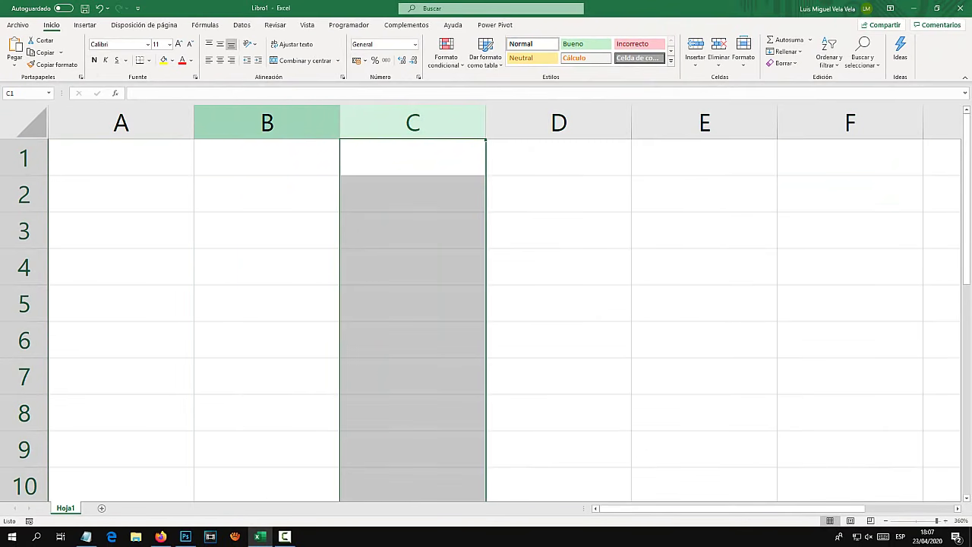
pyautogui.click(267, 122)
pyautogui.click(185, 536)
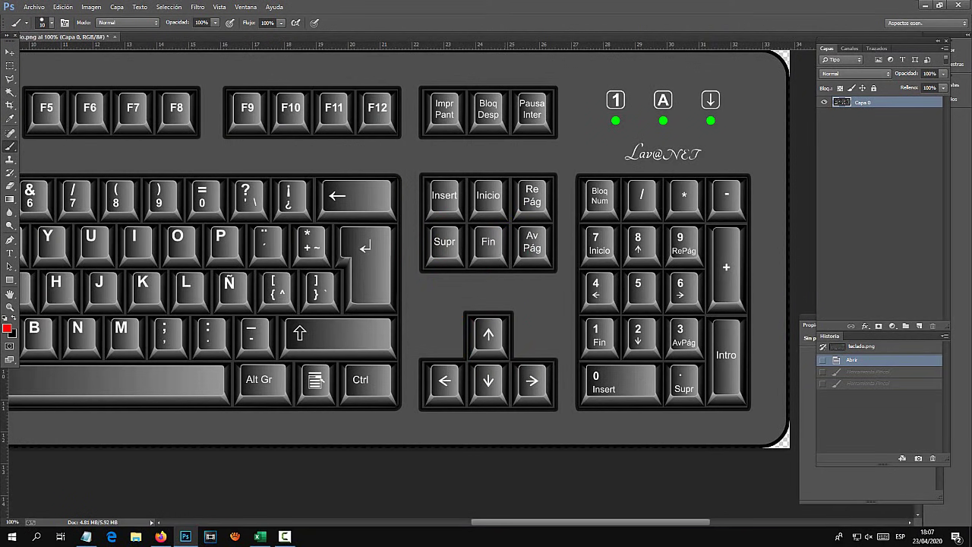
pyautogui.moveTo(512, 216)
pyautogui.mouseDown()
pyautogui.moveTo(495, 212)
pyautogui.moveTo(470, 259)
pyautogui.moveTo(515, 228)
pyautogui.moveTo(512, 217)
pyautogui.mouseUp()
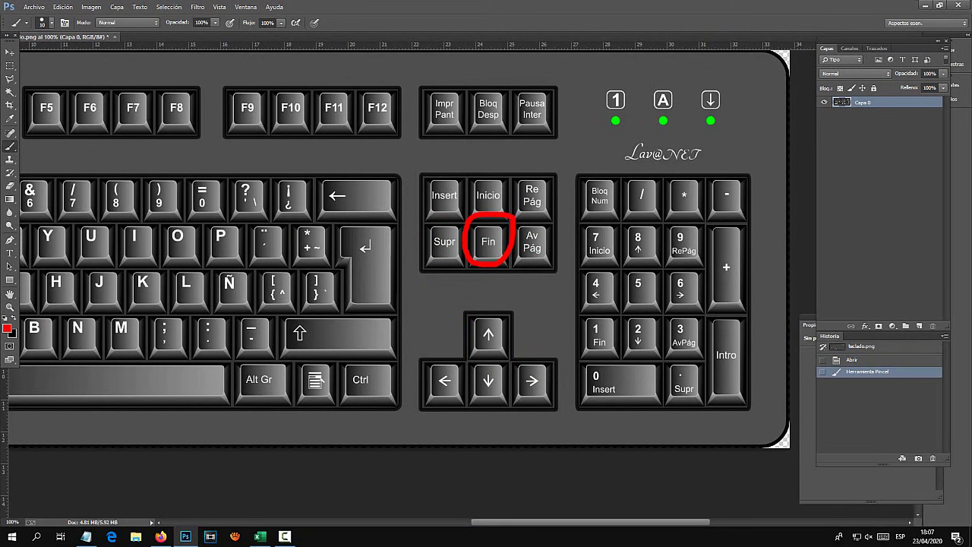
pyautogui.moveTo(540, 340)
pyautogui.mouseDown()
pyautogui.moveTo(503, 401)
pyautogui.moveTo(552, 399)
pyautogui.moveTo(557, 346)
pyautogui.mouseUp()
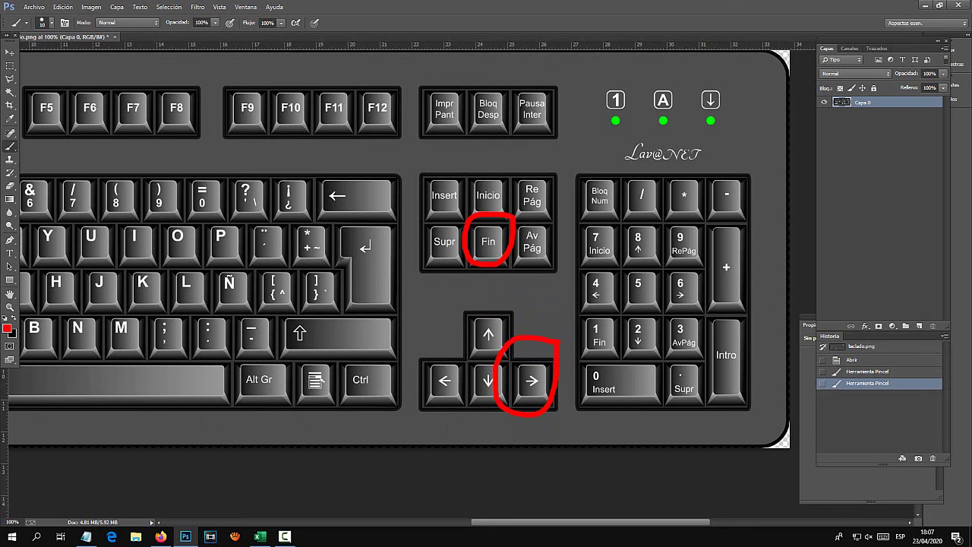
# Jump with End, Right to column XFD, select that column, and move to XFD2
pyautogui.hotkey('alt', 'Tab')
pyautogui.press('End')
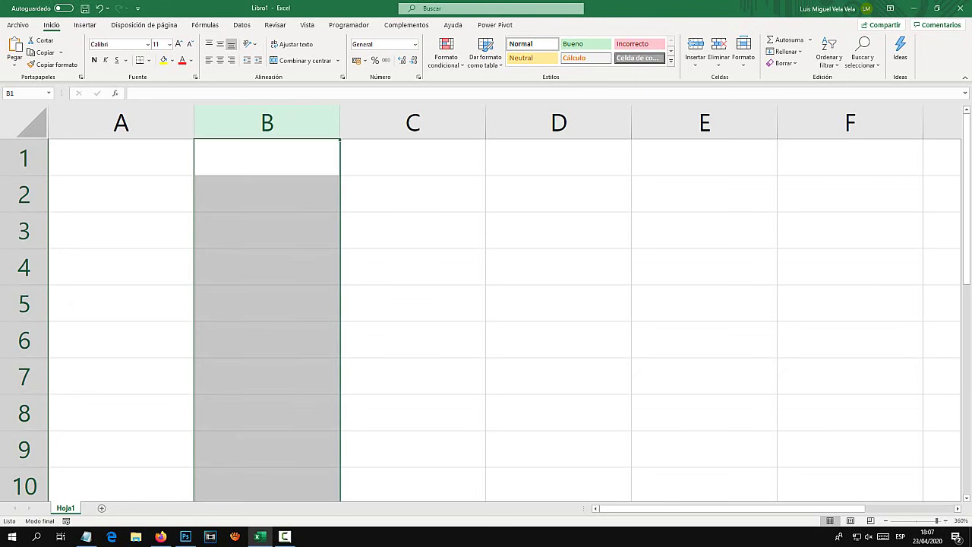
pyautogui.press('Right')
pyautogui.hotkey('ctrl', 'shift', 'Down')
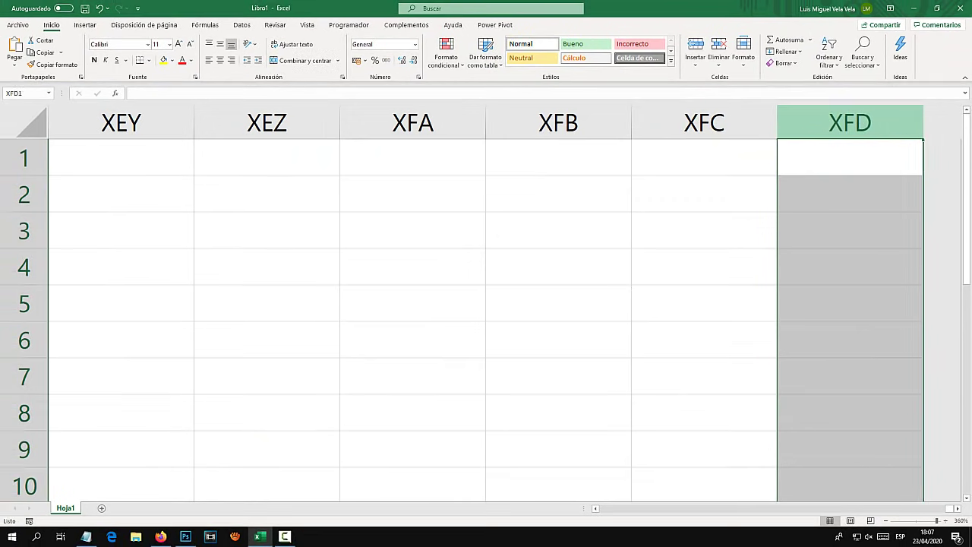
pyautogui.press('Down')
# Undo the earlier circles and circle the Fin and left-arrow keys in red
pyautogui.click(185, 536)
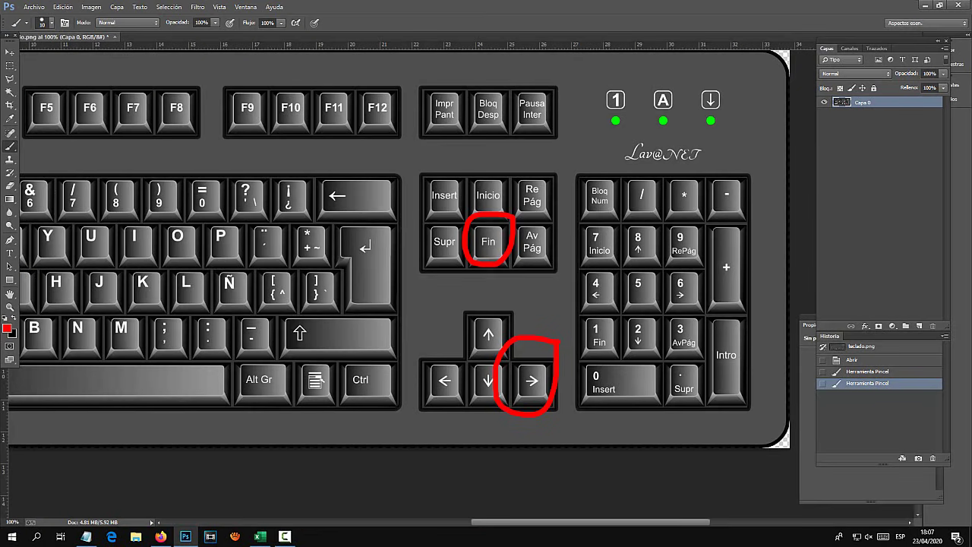
pyautogui.hotkey('ctrl', 'alt', 'z')
pyautogui.hotkey('ctrl', 'alt', 'z')
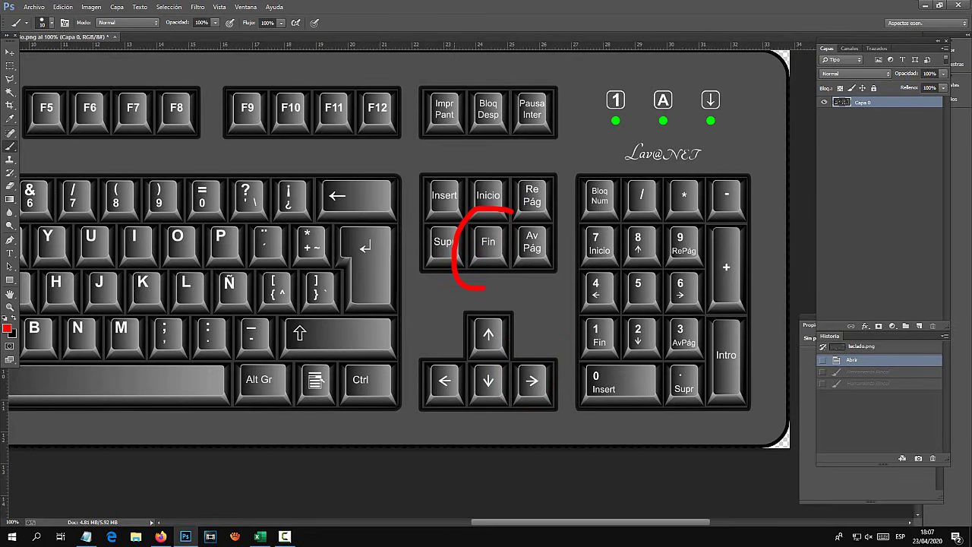
pyautogui.moveTo(508, 210); pyautogui.dragTo(502, 200)
pyautogui.moveTo(445, 345)
pyautogui.mouseDown()
pyautogui.moveTo(419, 400)
pyautogui.moveTo(459, 357)
pyautogui.mouseUp()
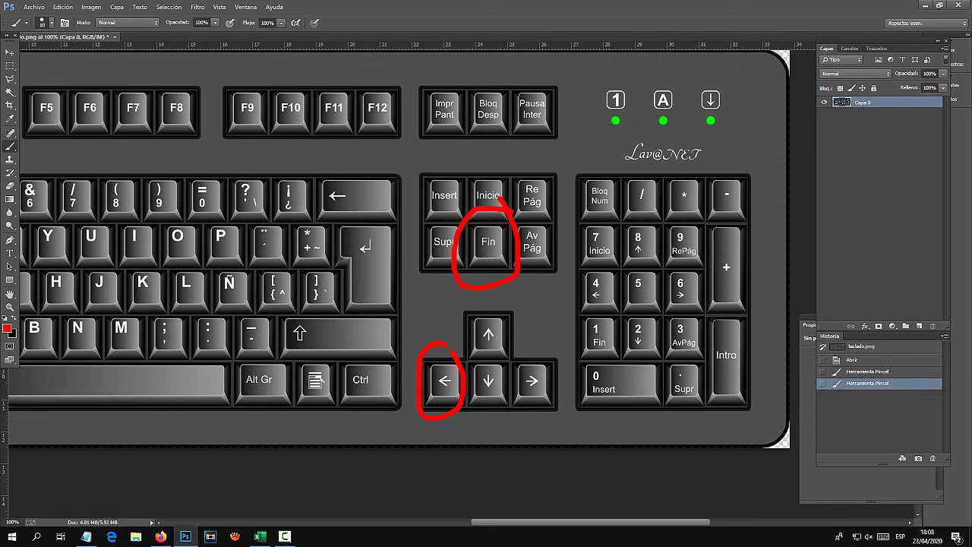
# Jump back to column A with End, Left, then select columns A and B
pyautogui.hotkey('alt', 'Tab')
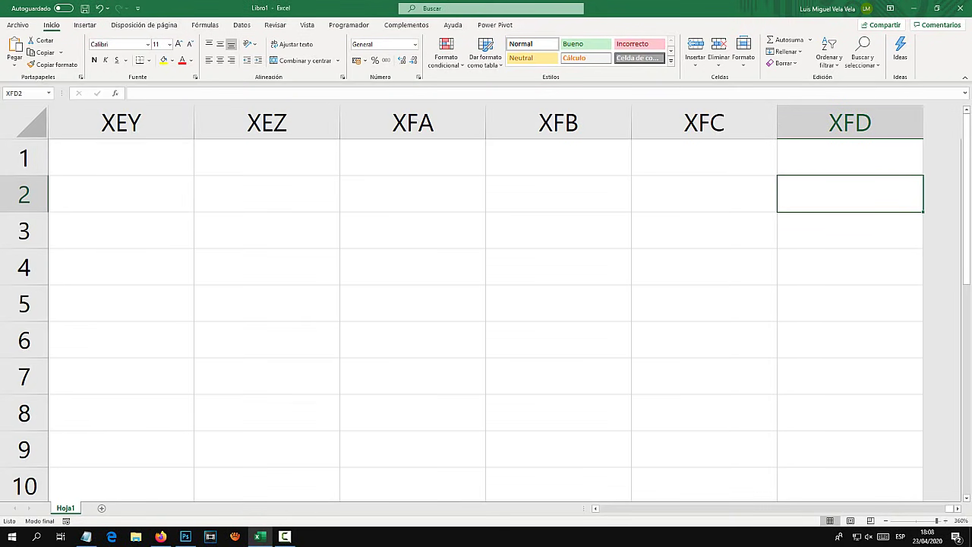
pyautogui.press('End')
pyautogui.press('Left')
pyautogui.click(121, 122)
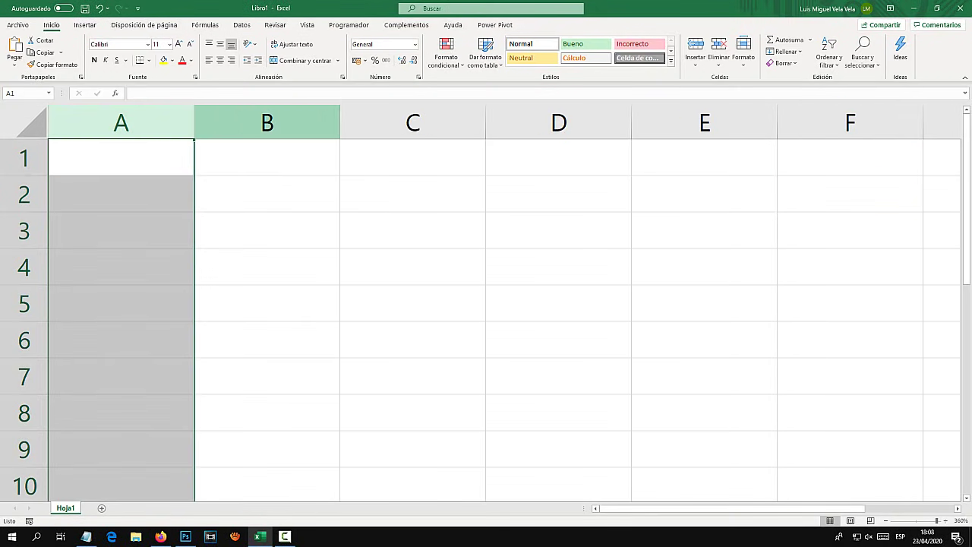
pyautogui.click(267, 122)
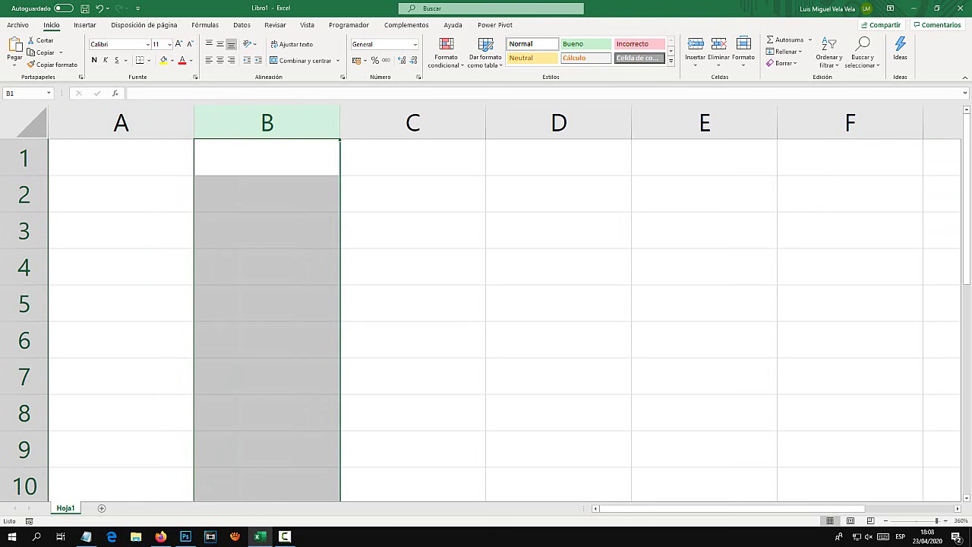
# Fill cell B2 with yellow
pyautogui.click(24, 193)
pyautogui.click(412, 193)
pyautogui.click(267, 194)
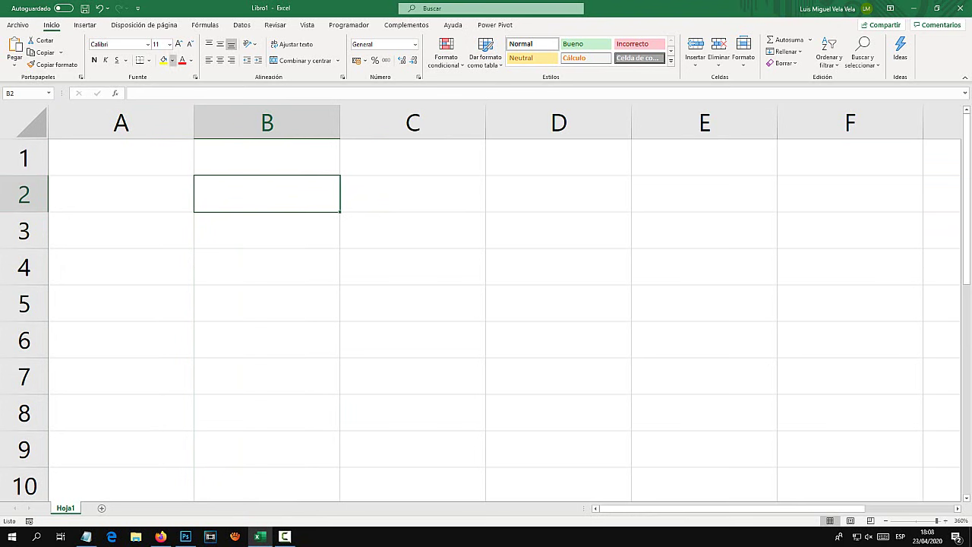
pyautogui.click(164, 60)
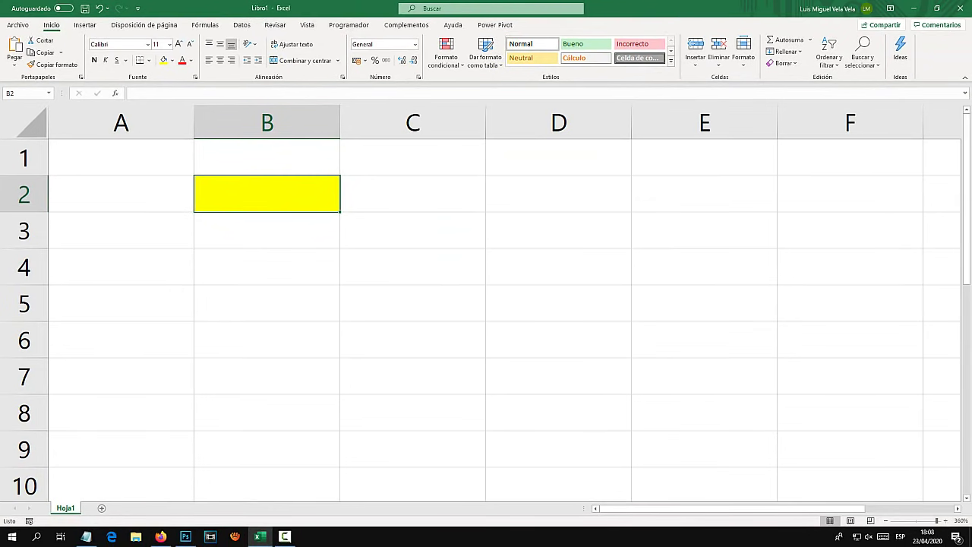
# Open Notepad over the sheet and jot down the note 'B2'
pyautogui.click(86, 537)
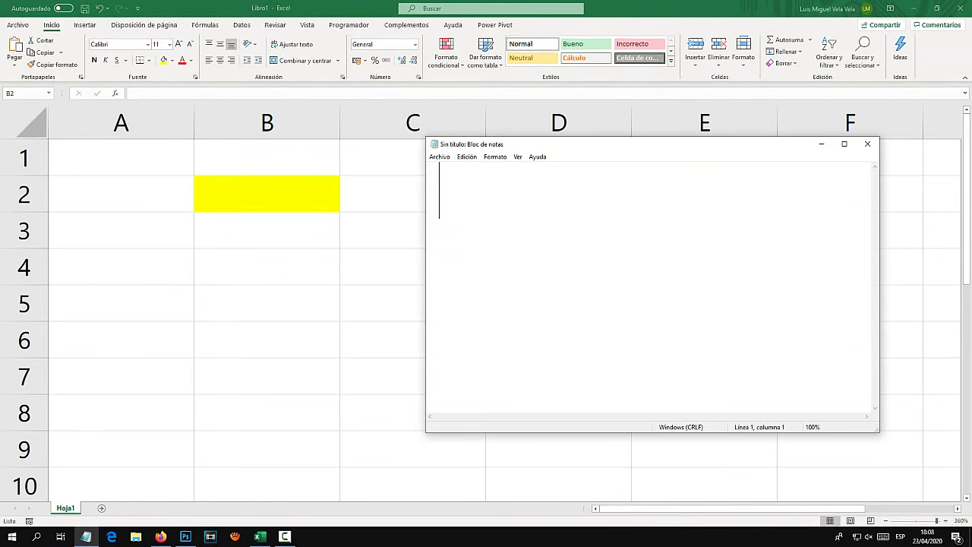
pyautogui.moveTo(547, 147)
pyautogui.mouseDown()
pyautogui.moveTo(364, 296)
pyautogui.moveTo(391, 245)
pyautogui.moveTo(406, 376)
pyautogui.moveTo(390, 222)
pyautogui.mouseUp()
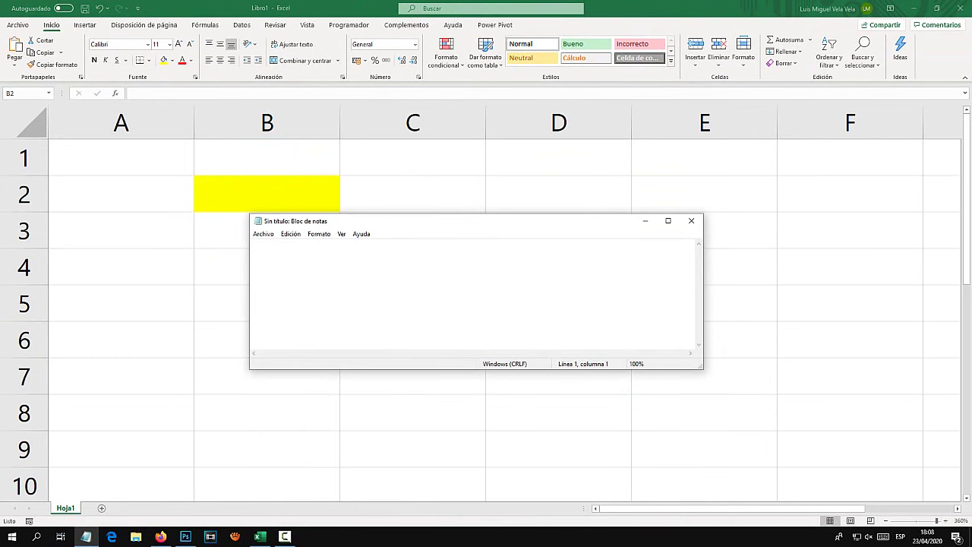
pyautogui.write('b')
pyautogui.press('BackSpace')
pyautogui.write('B')
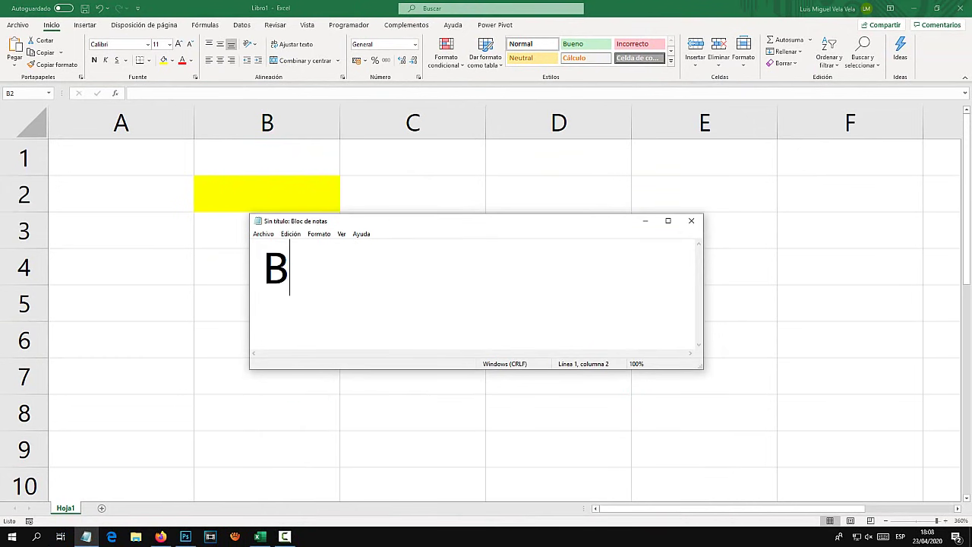
pyautogui.write('2')
pyautogui.moveTo(352, 222); pyautogui.dragTo(344, 281)
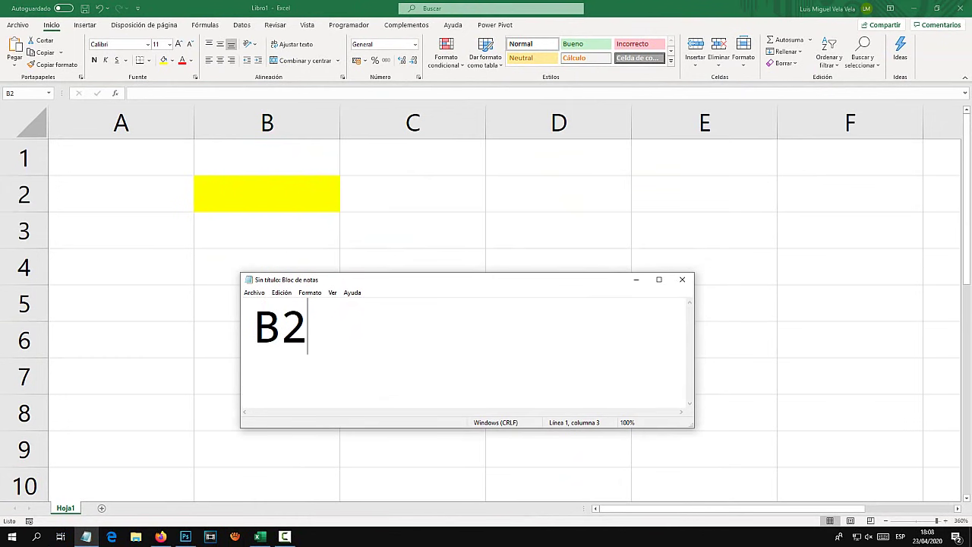
pyautogui.hotkey('ctrl', 'a')
# Back in Excel, fill cell C5 with yellow
pyautogui.hotkey('alt', 'Tab')
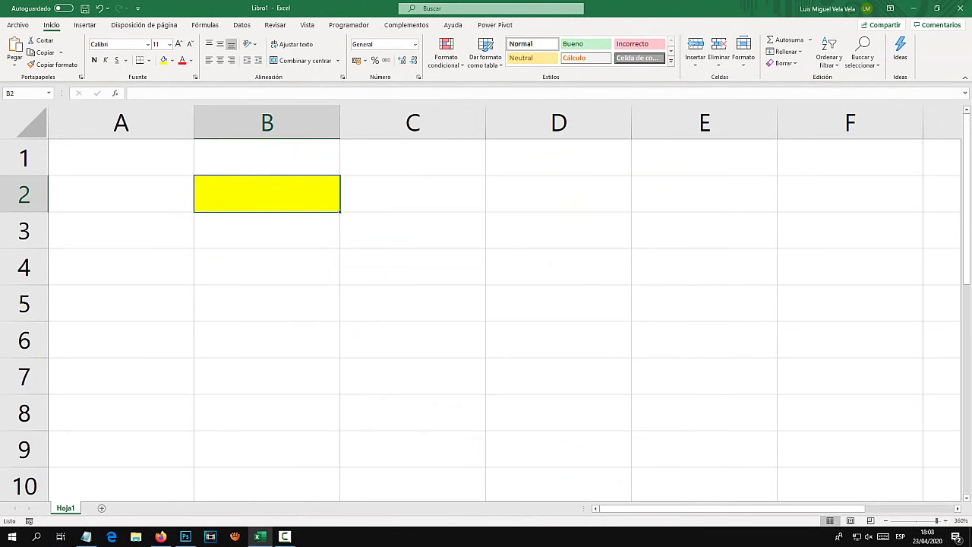
pyautogui.hotkey('alt', 'Tab')
pyautogui.hotkey('alt', 'Tab')
pyautogui.click(412, 303)
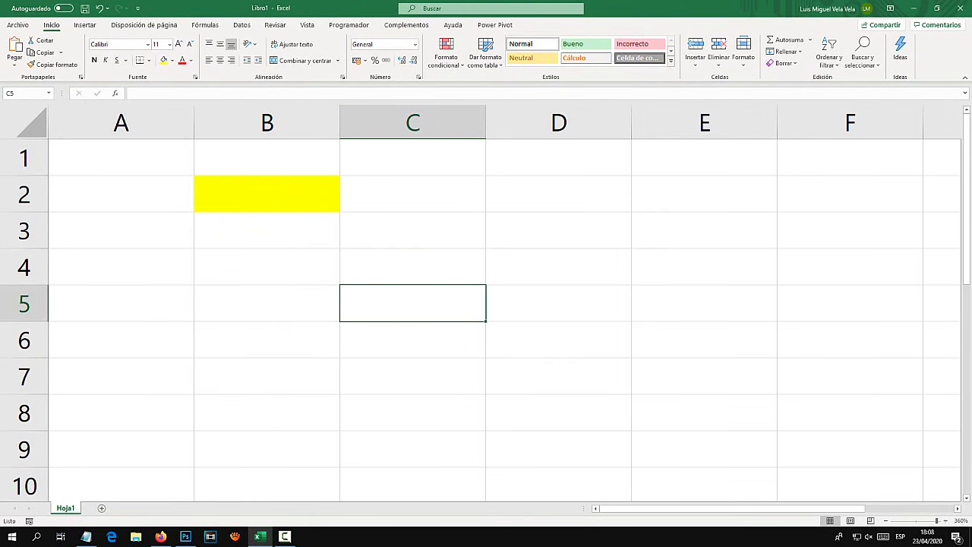
pyautogui.click(162, 60)
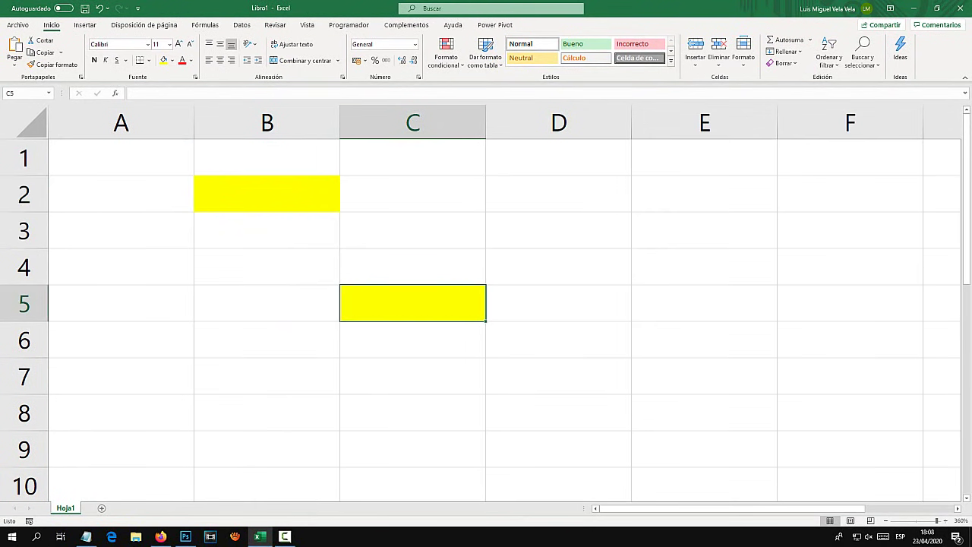
# Move the note to the upper right, add 'c5' to it, and return to Excel at B5
pyautogui.hotkey('alt', 'Tab')
pyautogui.moveTo(412, 280); pyautogui.dragTo(707, 165)
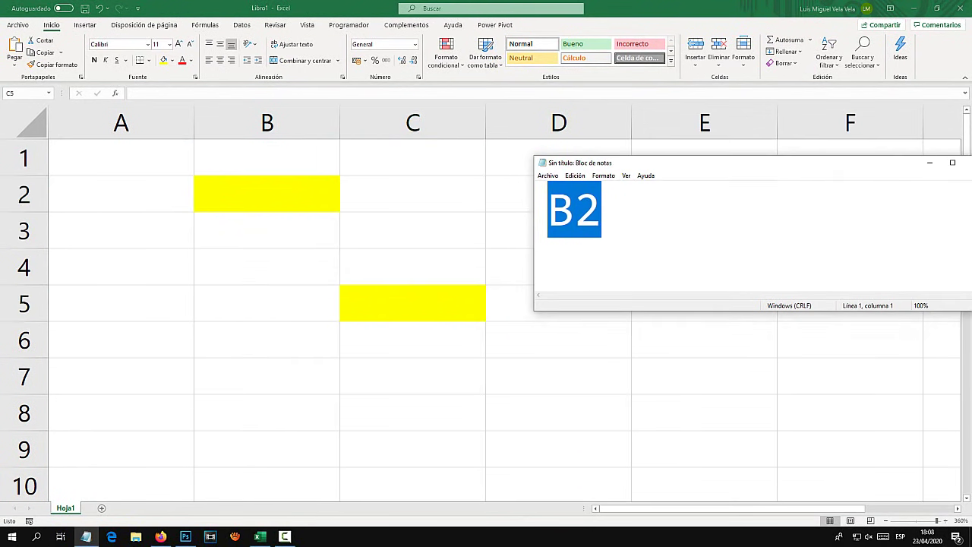
pyautogui.press('super')
pyautogui.press('super')
pyautogui.hotkey('alt', 'Tab')
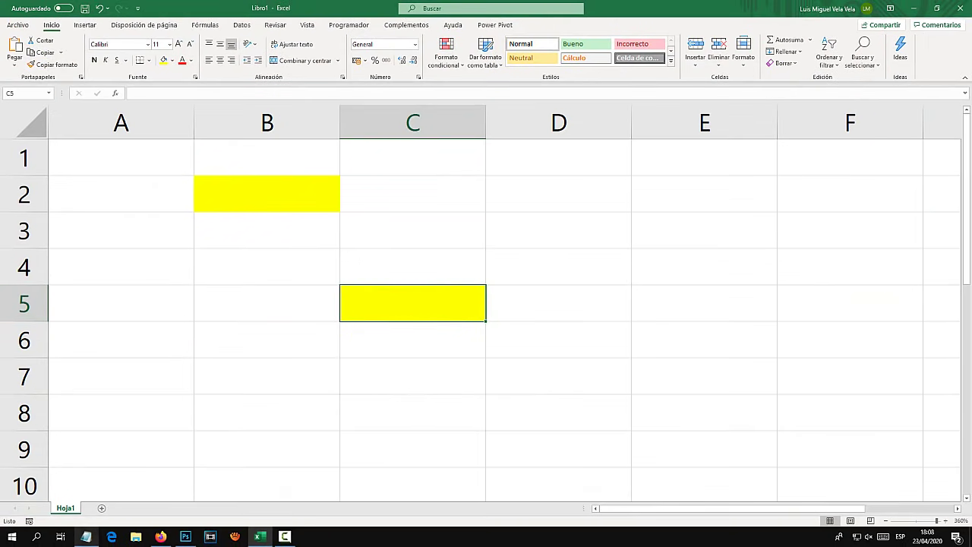
pyautogui.hotkey('alt', 'Tab')
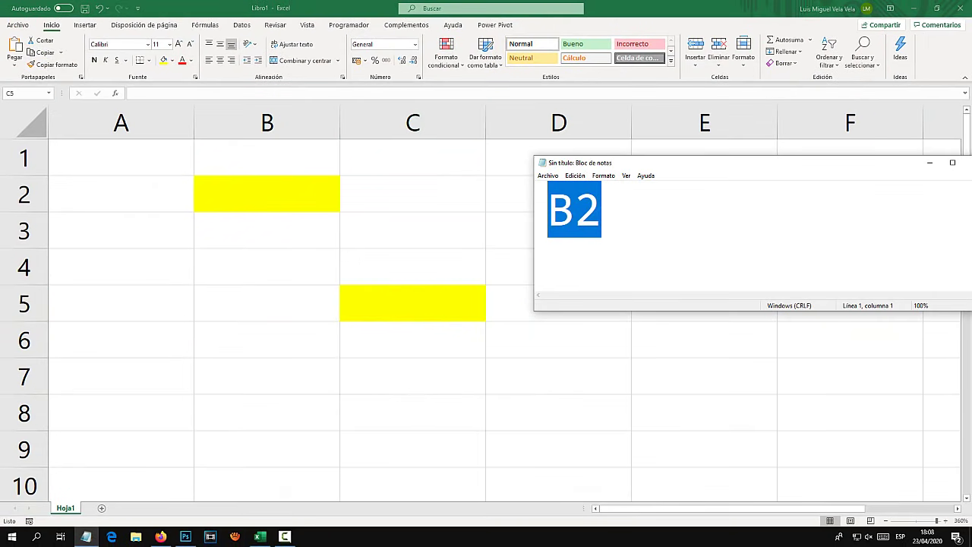
pyautogui.press('Right')
pyautogui.press('BackSpace')
pyautogui.press('BackSpace')
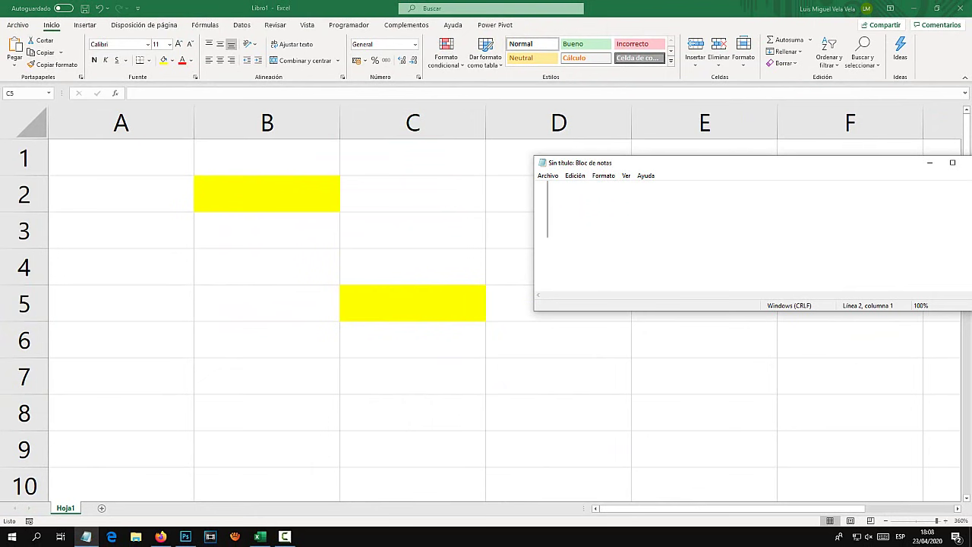
pyautogui.write('c5')
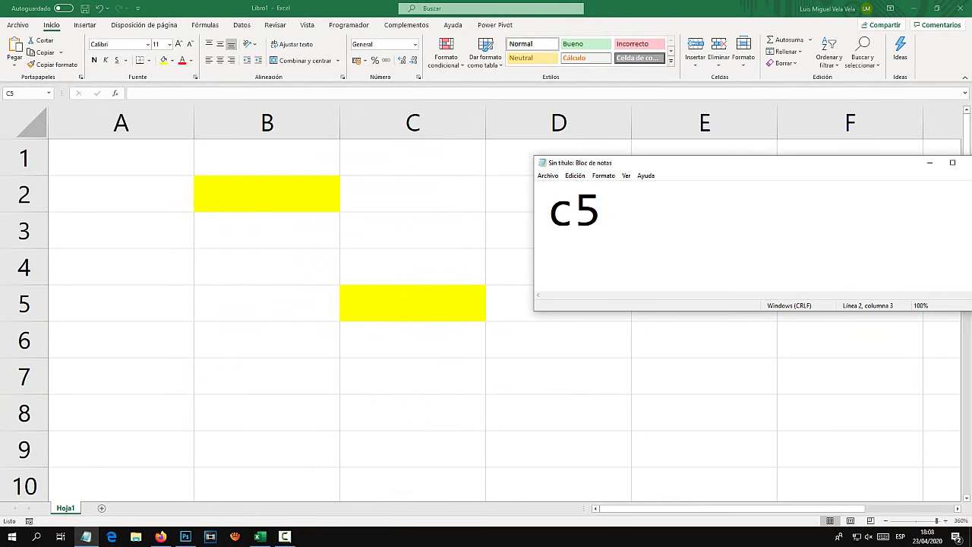
pyautogui.hotkey('alt', 'Tab')
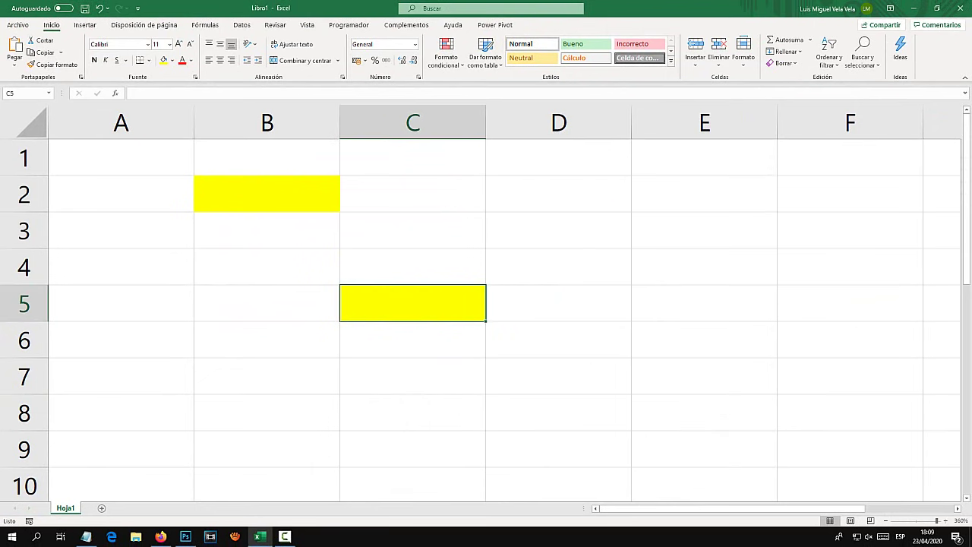
pyautogui.click(267, 303)
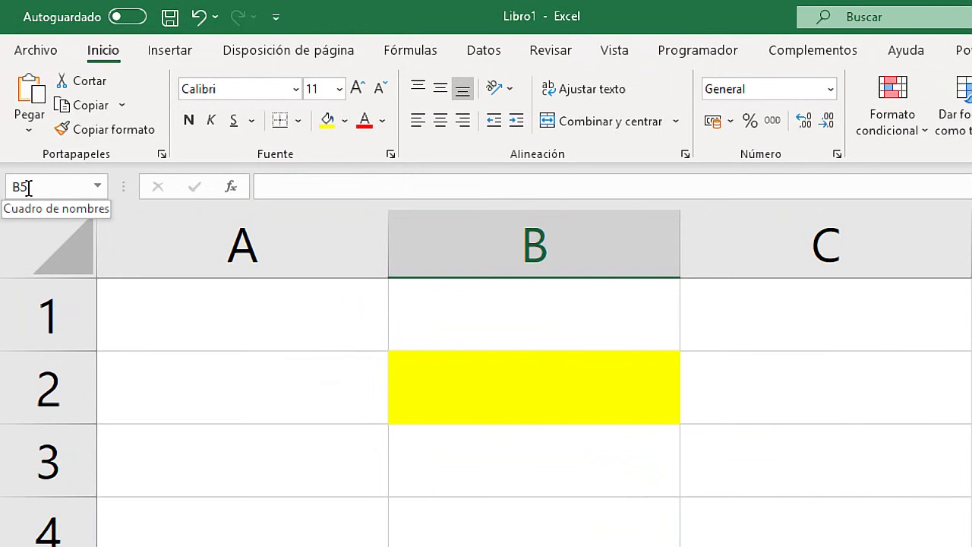
pyautogui.click(314, 388)
pyautogui.click(410, 365)
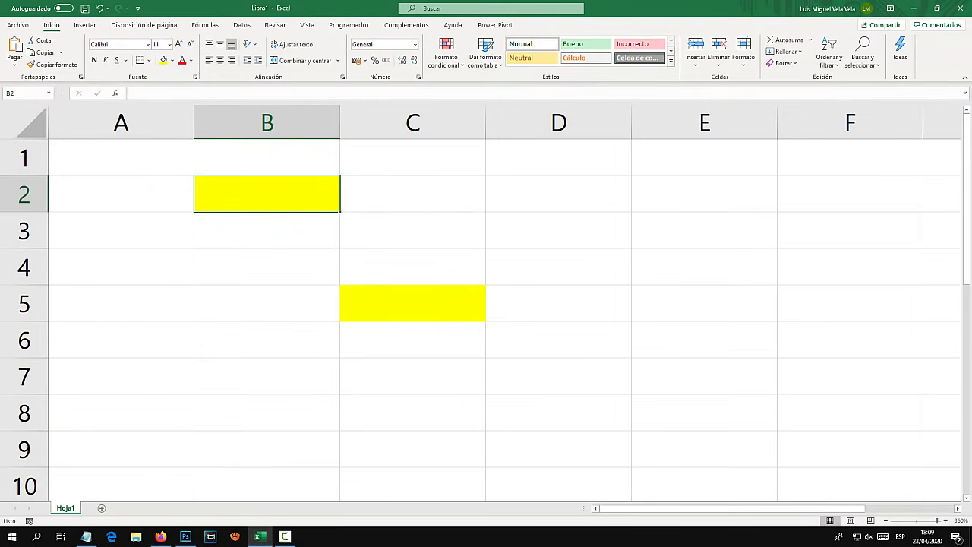
pyautogui.click(413, 303)
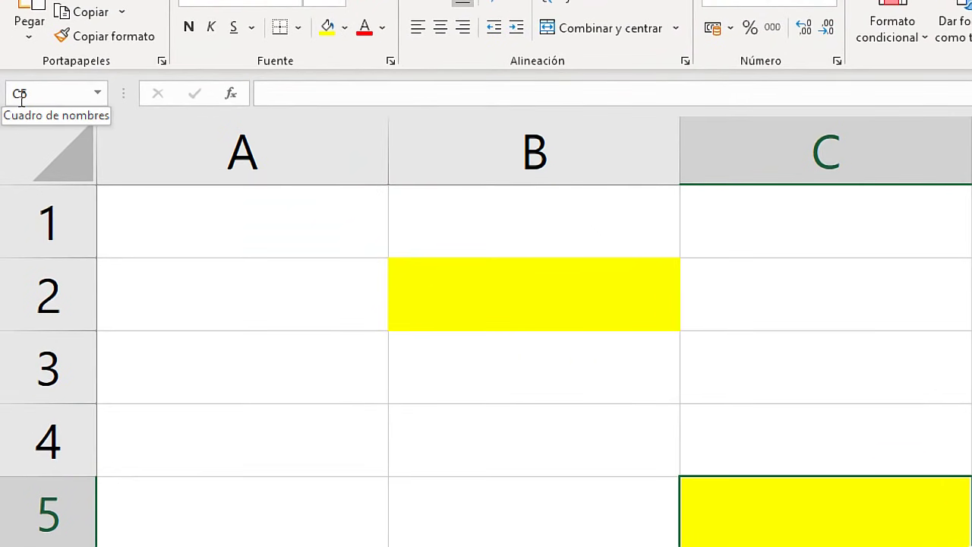
pyautogui.click(458, 266)
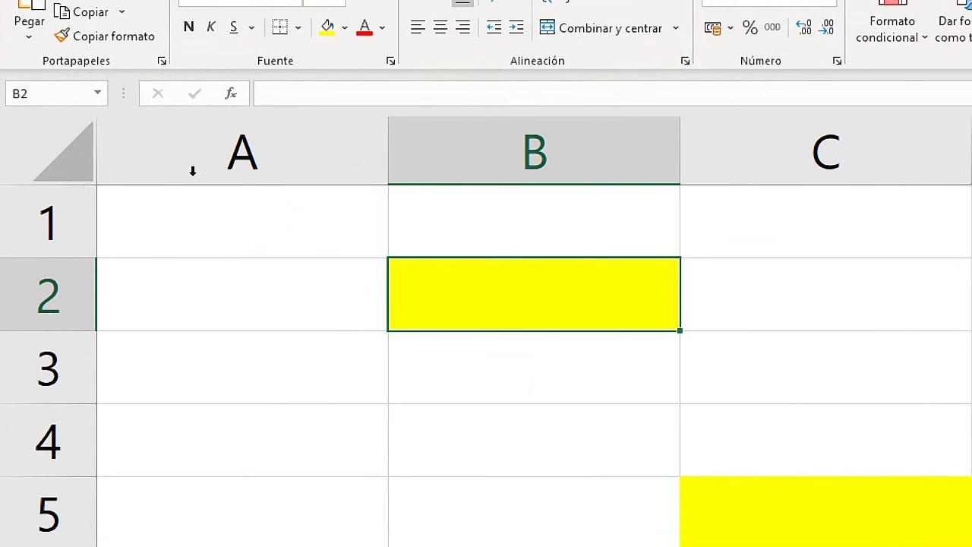
pyautogui.click(30, 91)
pyautogui.click(42, 91)
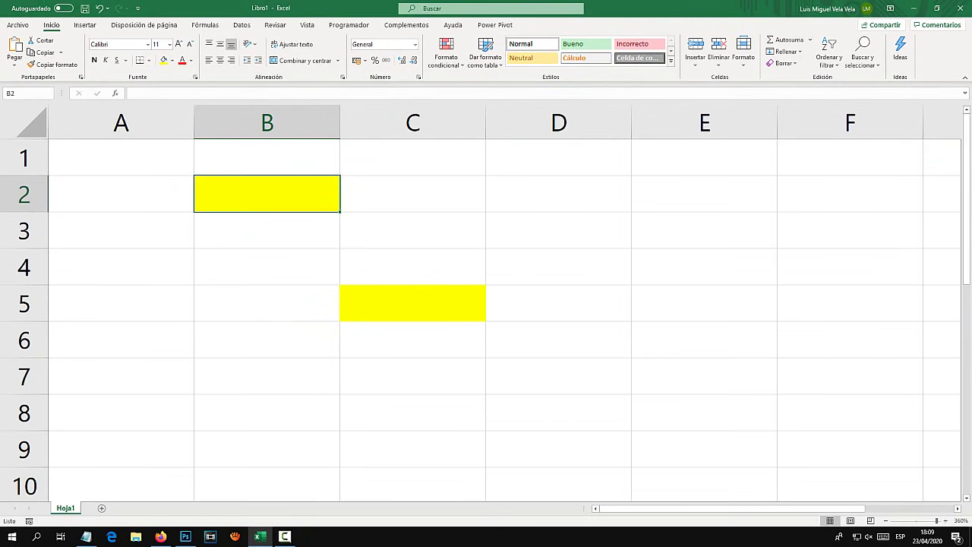
# Remove all yellow fill from B2:D6 with Sin relleno
pyautogui.click(267, 267)
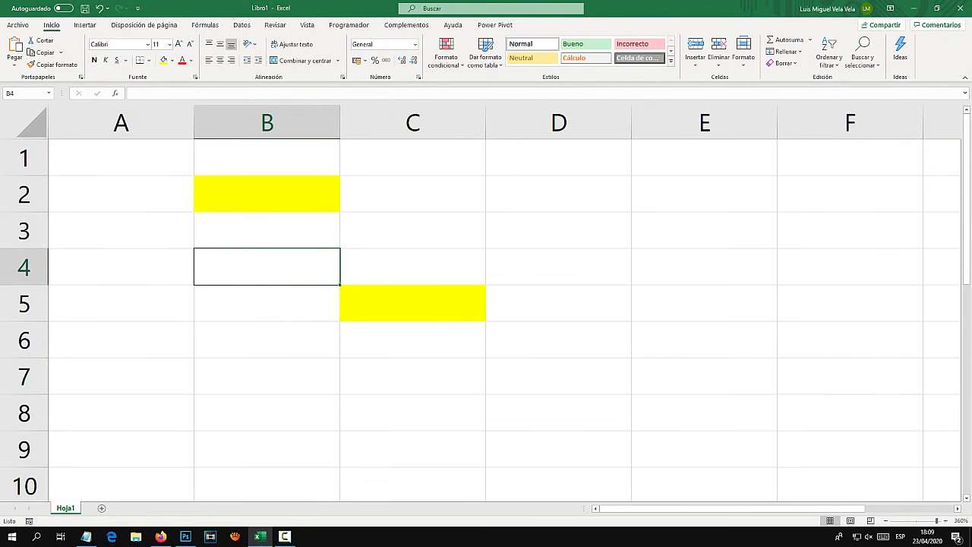
pyautogui.moveTo(267, 194); pyautogui.dragTo(558, 340)
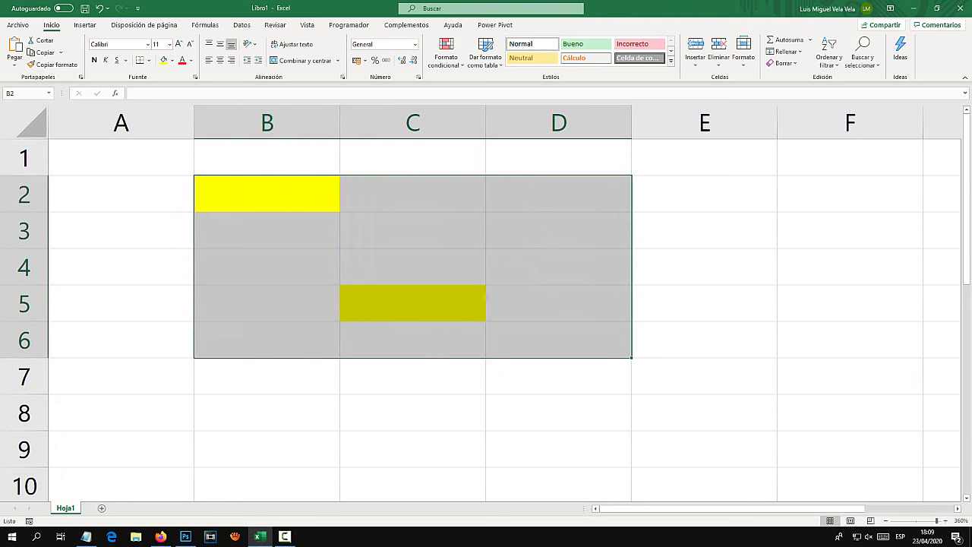
pyautogui.click(173, 60)
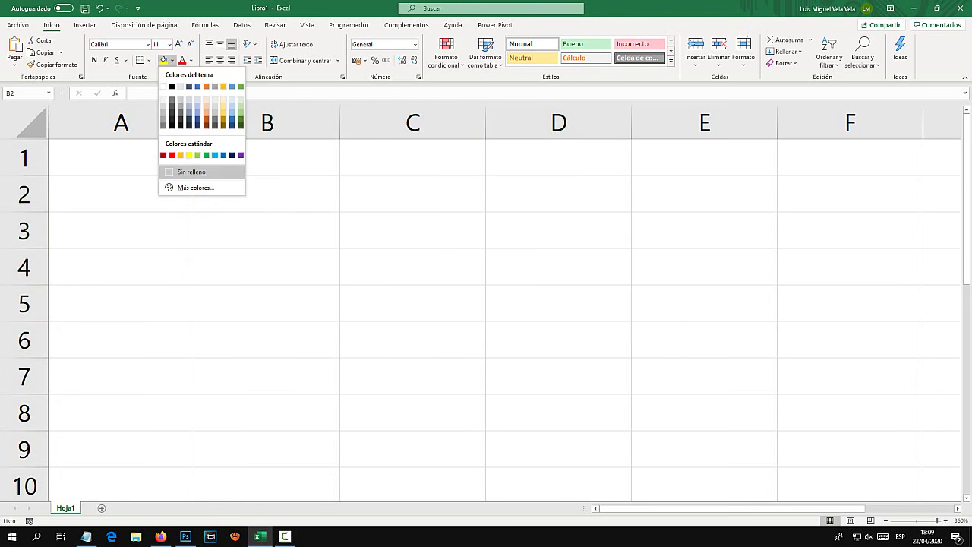
pyautogui.click(191, 172)
pyautogui.click(266, 413)
# Type the headers Nombre, Apellido, Edad and Sexo into B2:E2
pyautogui.click(267, 194)
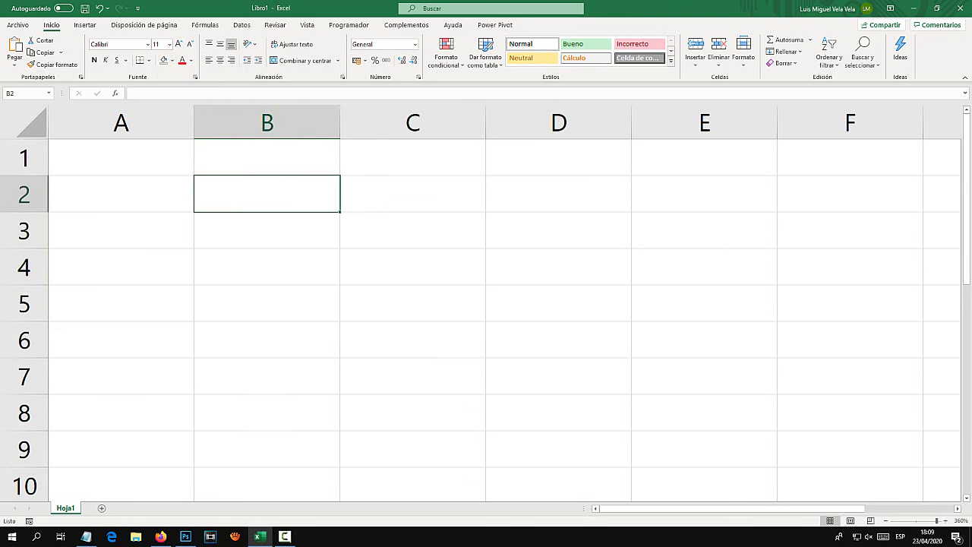
pyautogui.write('Nombr')
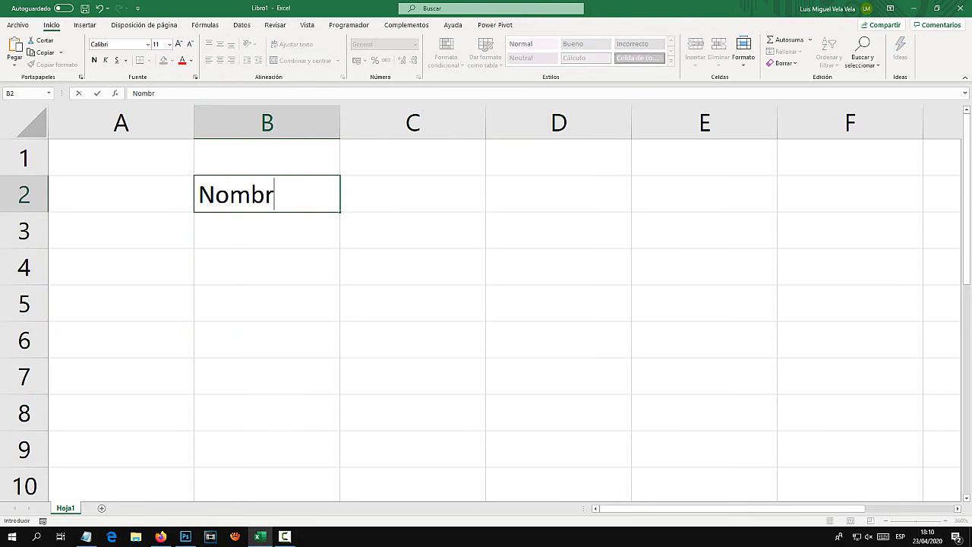
pyautogui.write('e')
pyautogui.press('Tab')
pyautogui.write('Apel')
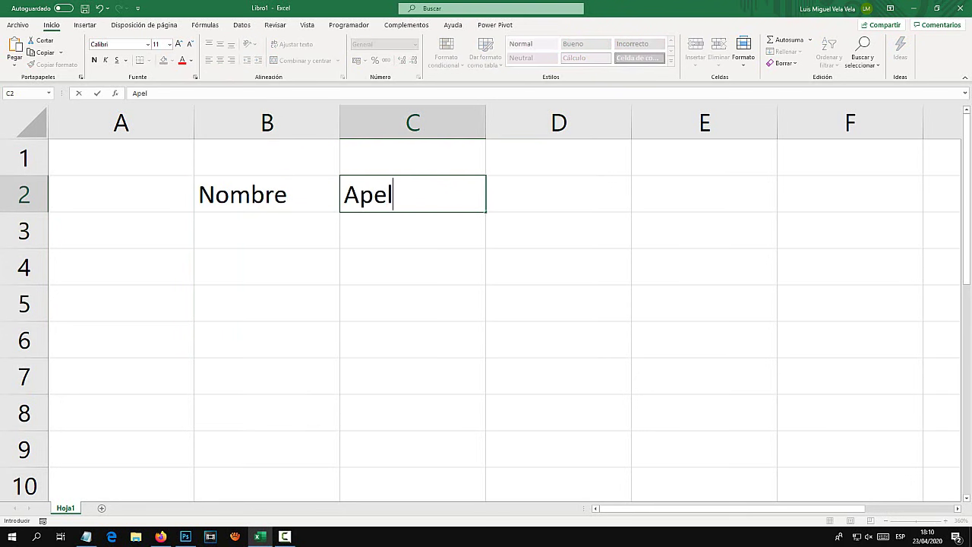
pyautogui.write('lido')
pyautogui.press('Tab')
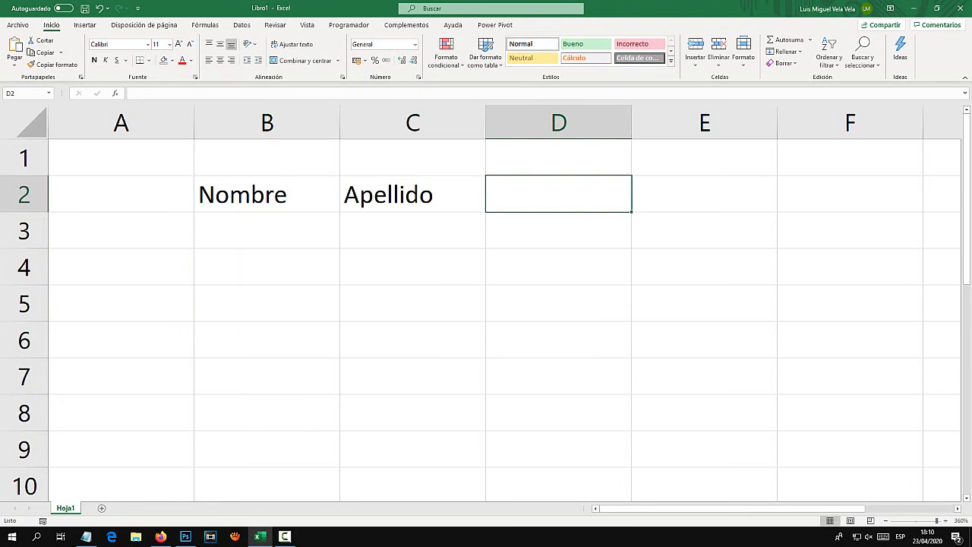
pyautogui.write('Edad')
pyautogui.press('Tab')
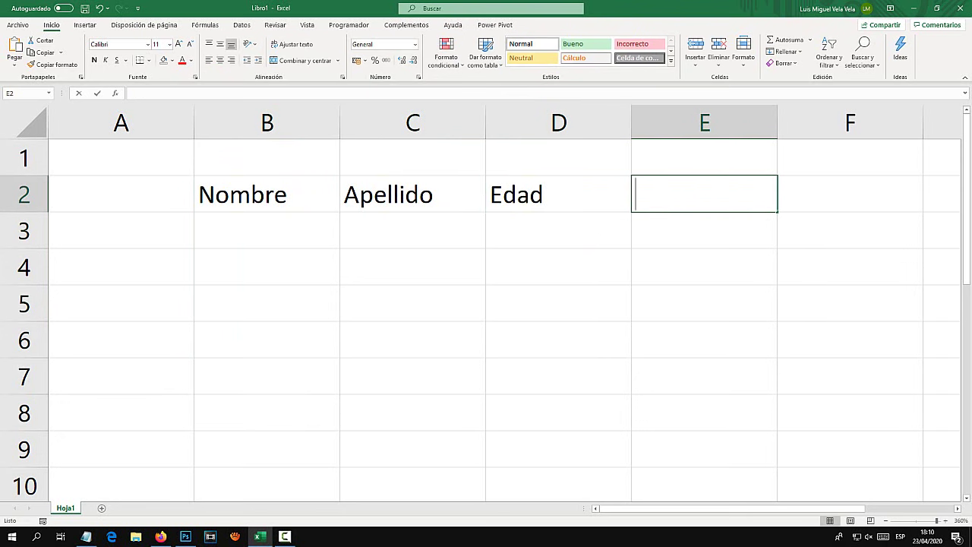
pyautogui.write('Sexo')
pyautogui.press('Return')
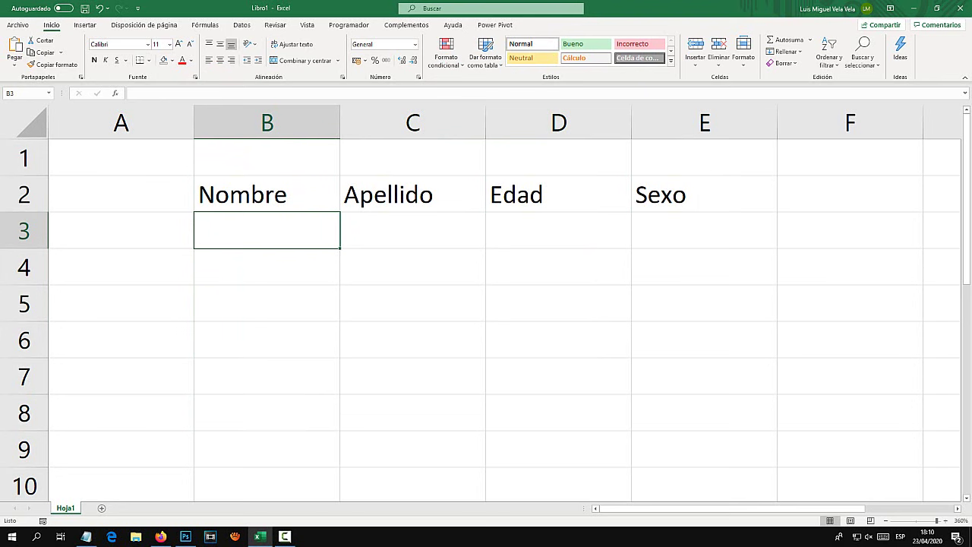
# Apply Todos los bordes to B2:E6, then select the header row B2:E2
pyautogui.moveTo(266, 193)
pyautogui.mouseDown()
pyautogui.moveTo(705, 303)
pyautogui.moveTo(705, 340)
pyautogui.mouseUp()
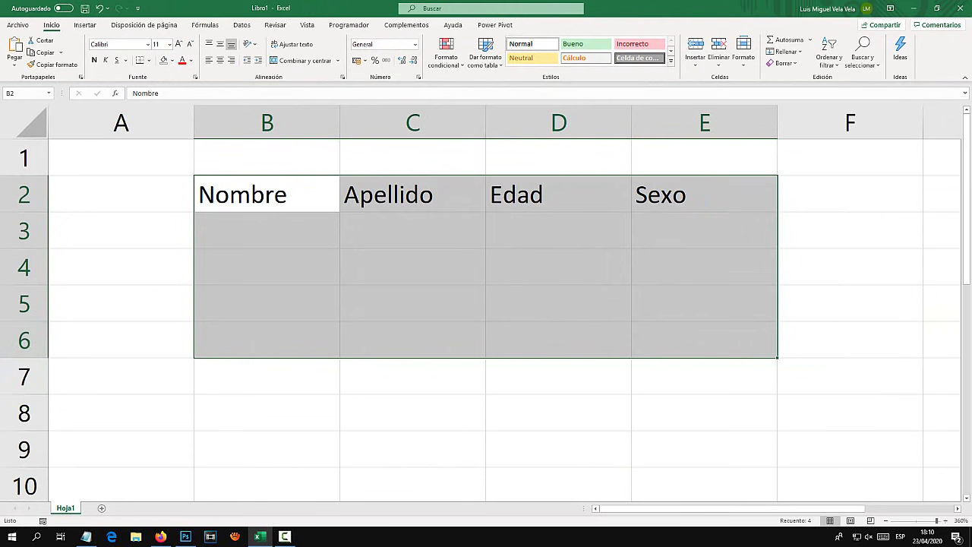
pyautogui.click(148, 60)
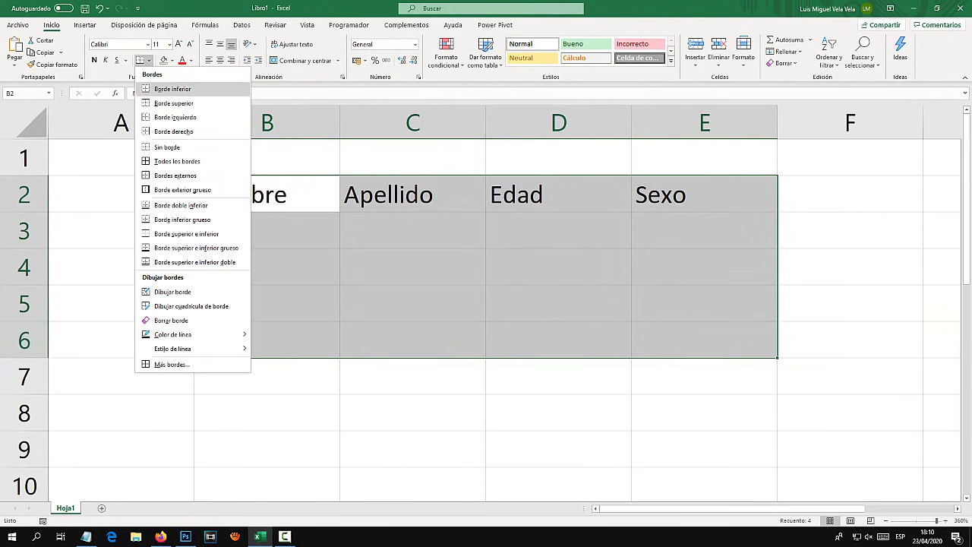
pyautogui.click(177, 161)
pyautogui.click(266, 230)
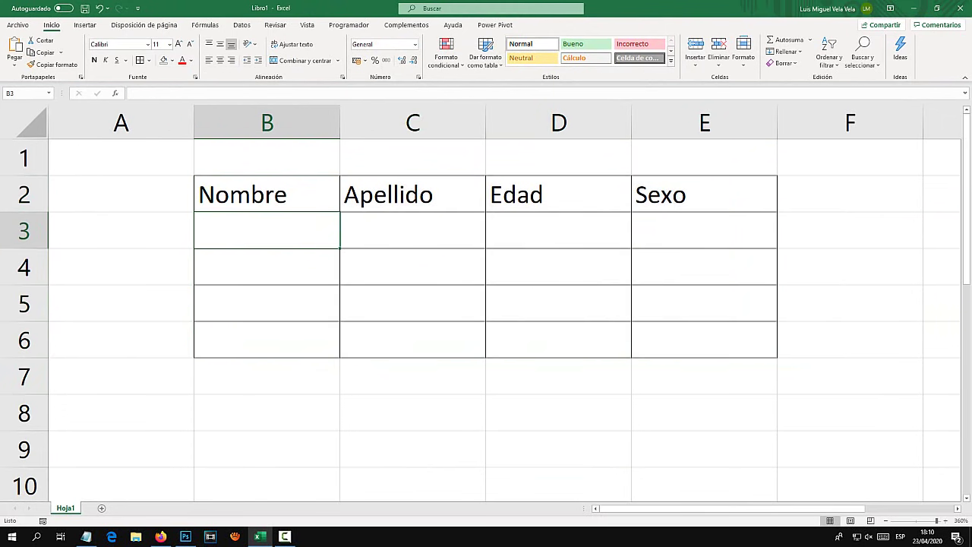
pyautogui.moveTo(266, 195); pyautogui.dragTo(705, 194)
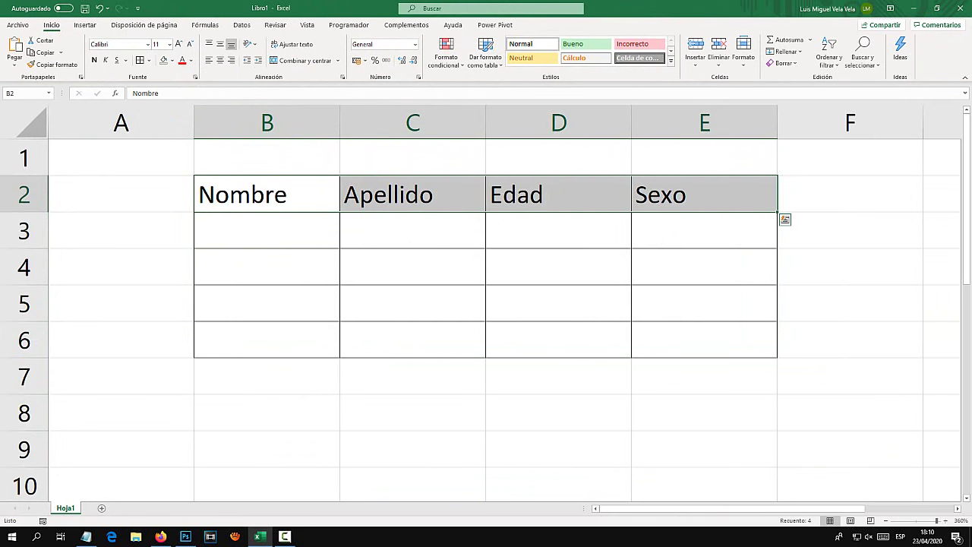
pyautogui.click(172, 60)
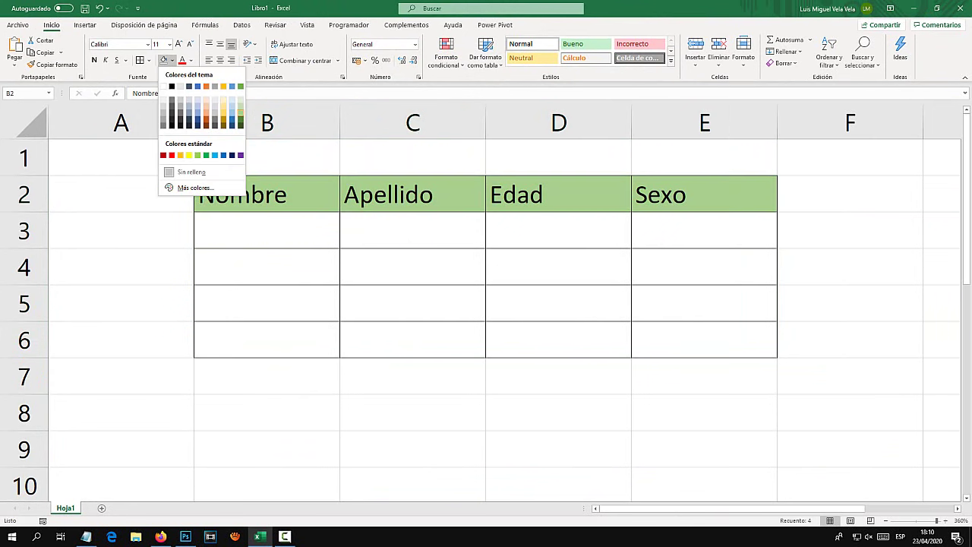
pyautogui.click(240, 112)
pyautogui.click(559, 303)
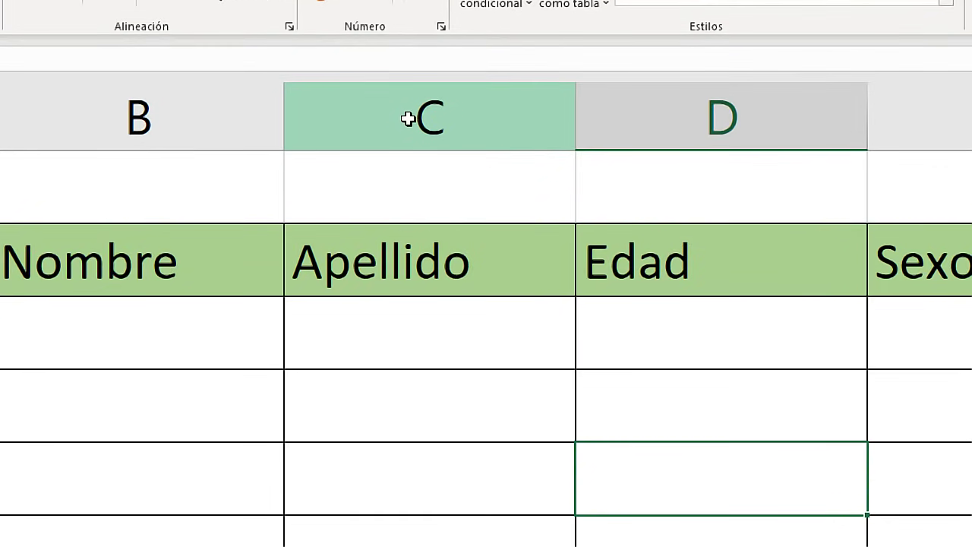
# Insert a new column before Apellido and give it the header 'Correo' in C2
pyautogui.click(410, 119)
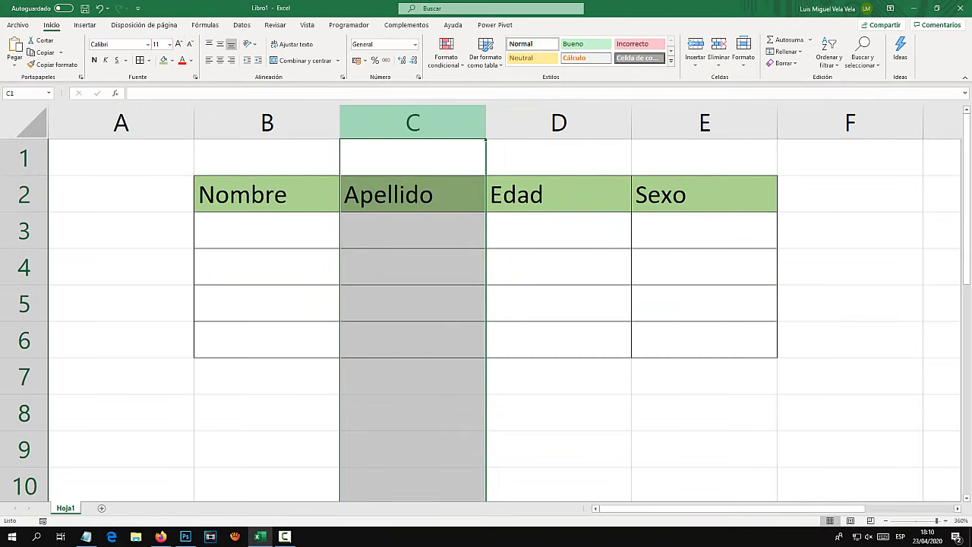
pyautogui.click(268, 122)
pyautogui.click(413, 122)
pyautogui.rightClick(400, 122)
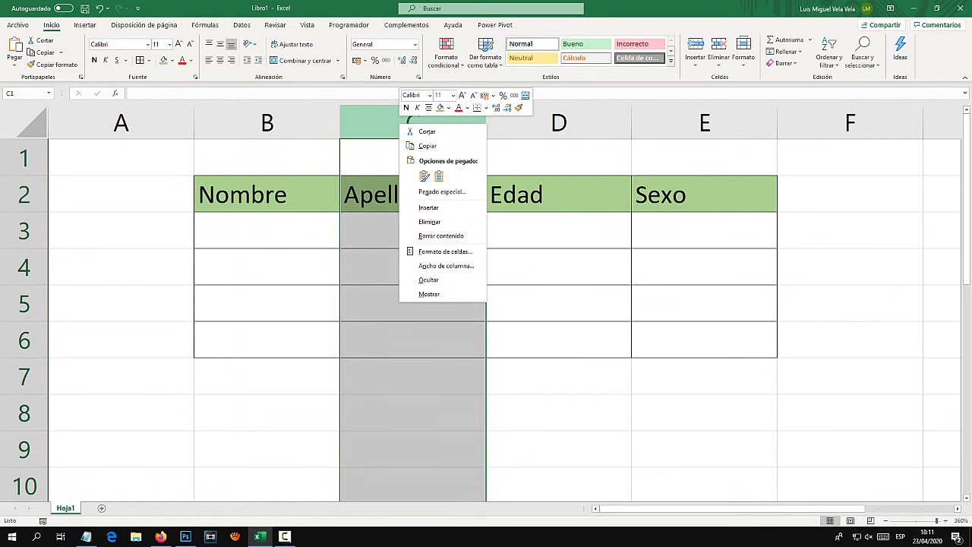
pyautogui.press('Escape')
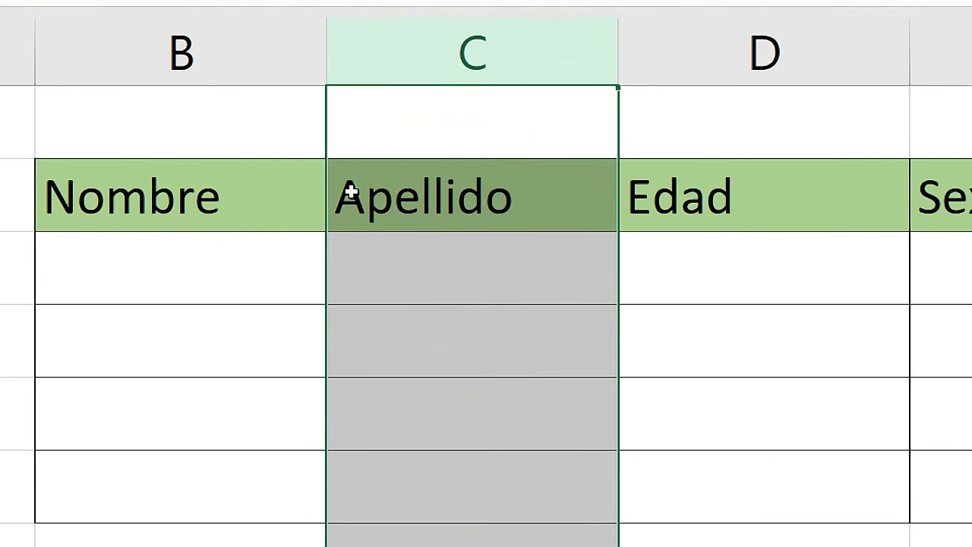
pyautogui.rightClick(446, 49)
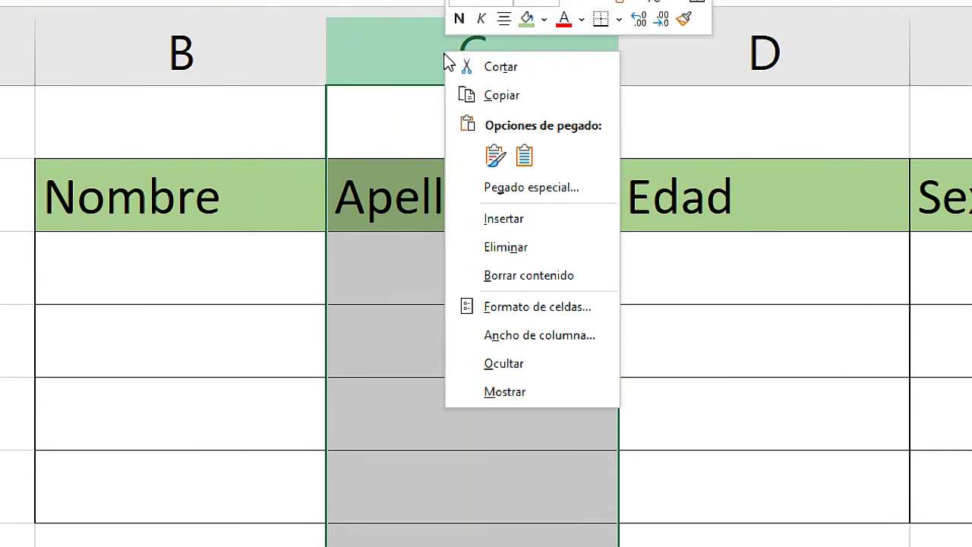
pyautogui.click(519, 218)
pyautogui.click(490, 196)
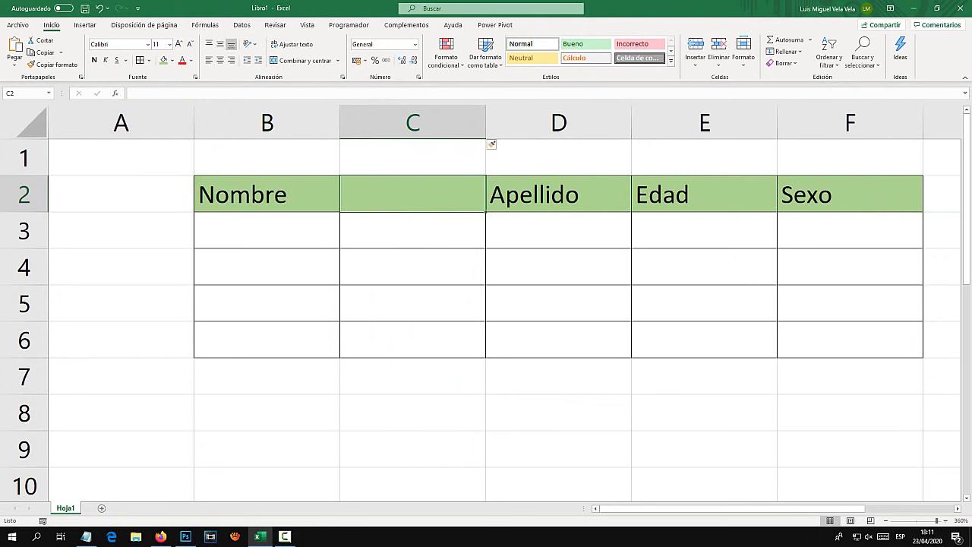
pyautogui.write('Correo')
pyautogui.press('Return')
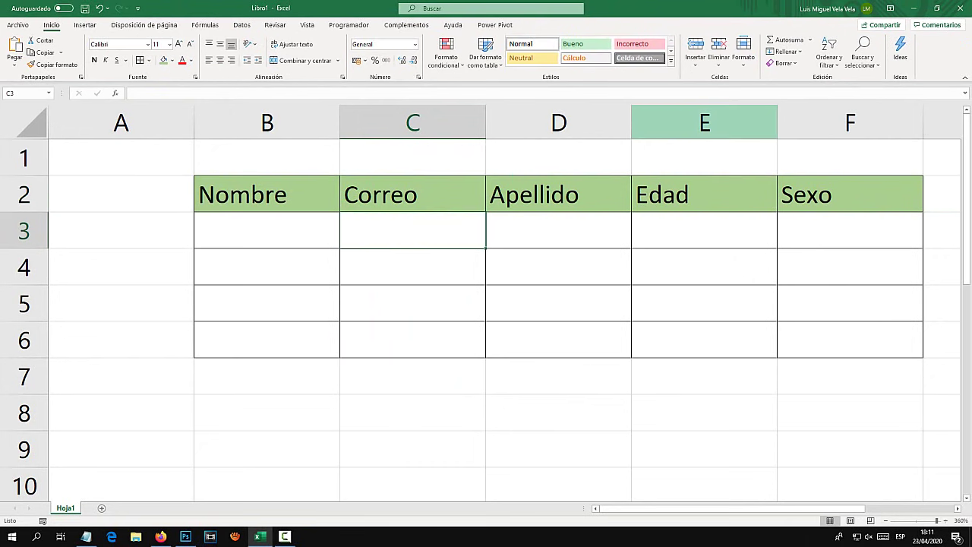
# Insert a blank column just before the Edad column
pyautogui.click(705, 122)
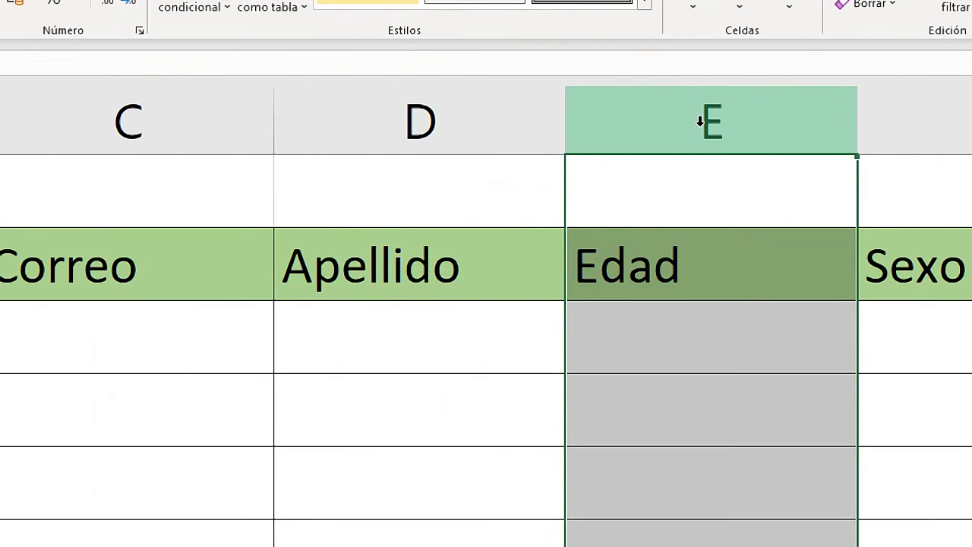
pyautogui.rightClick(699, 124)
pyautogui.click(765, 293)
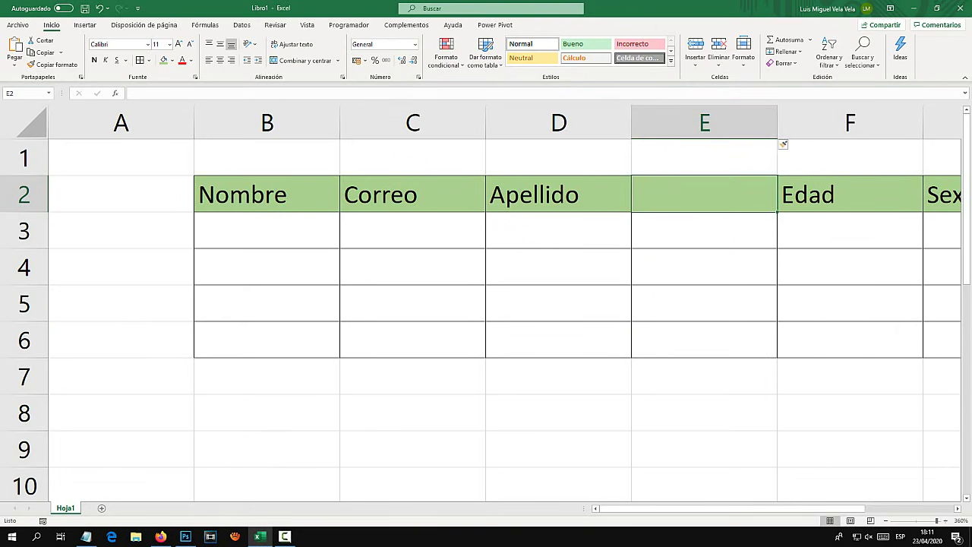
pyautogui.press('Down')
pyautogui.press('Down')
pyautogui.press('Up')
# Enter Miguel, Luis, Martha and Juan down cells B3 to B6 under Nombre
pyautogui.click(266, 230)
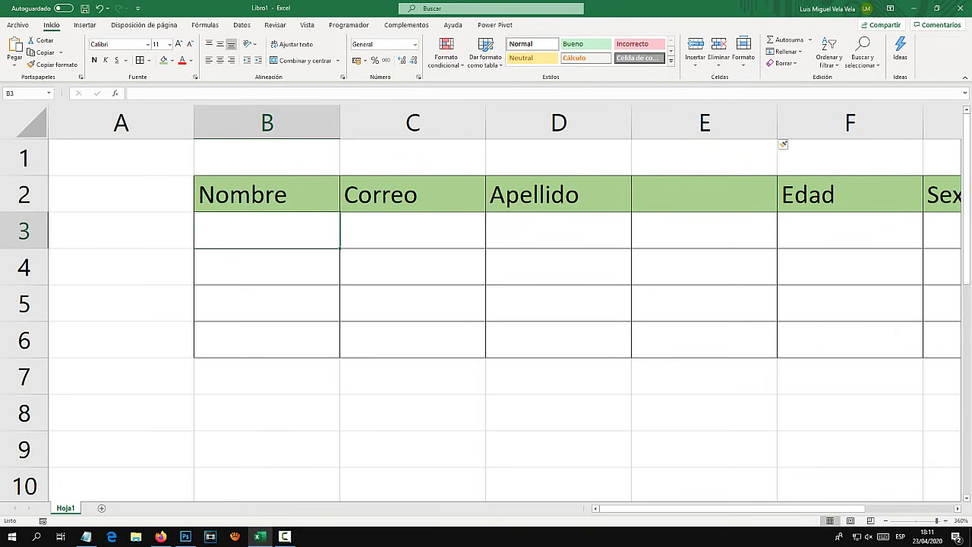
pyautogui.write('Miguel')
pyautogui.press('Return')
pyautogui.write('Luis')
pyautogui.press('Return')
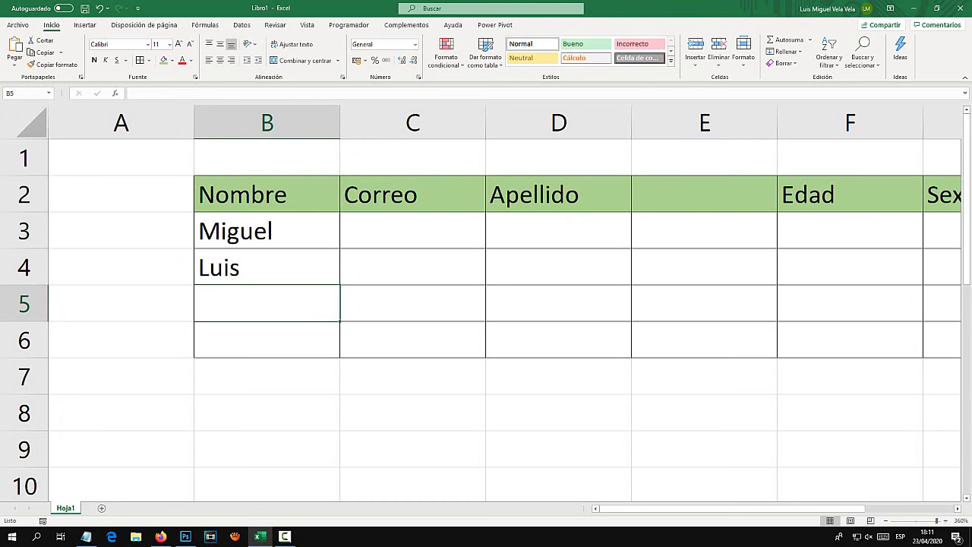
pyautogui.write('Martha')
pyautogui.press('Return')
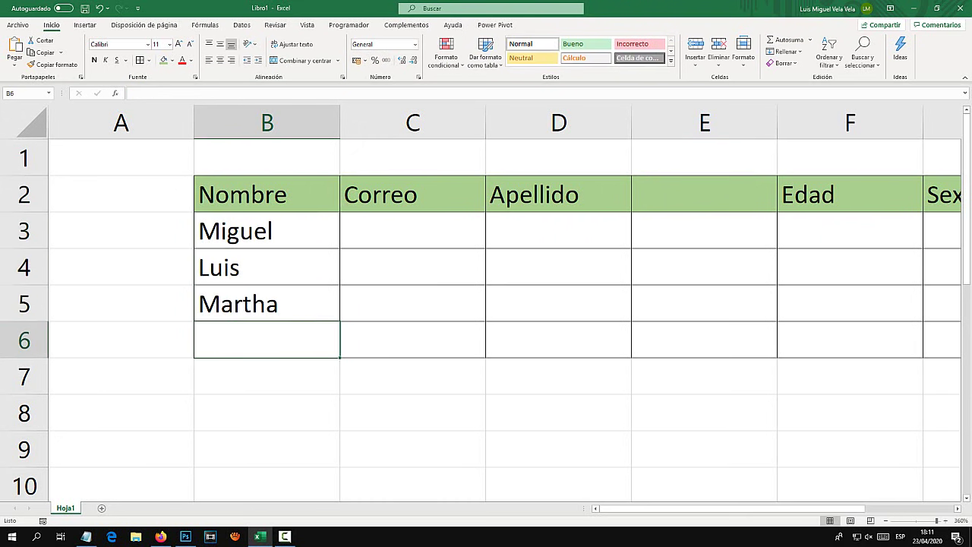
pyautogui.write('Juan')
pyautogui.press('Return')
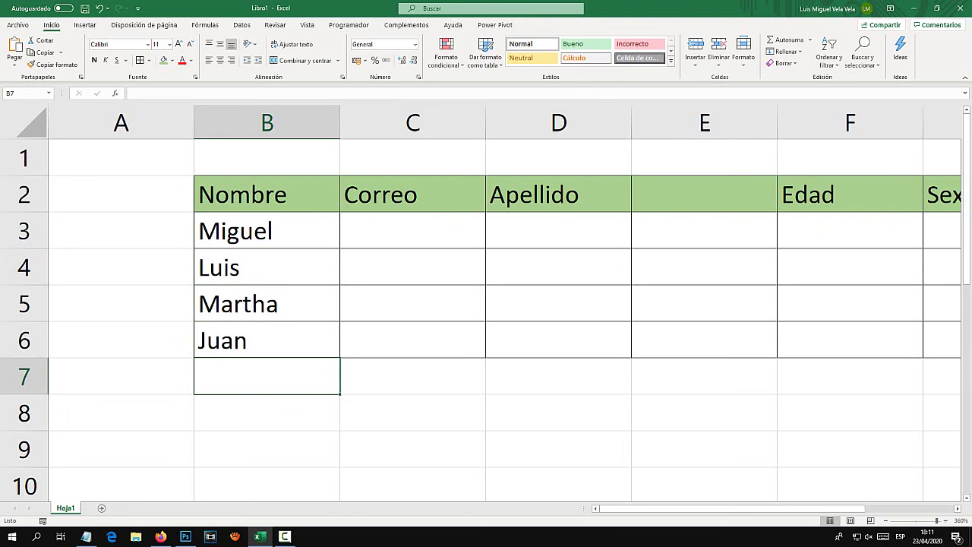
# Insert a blank row above Martha at row 5
pyautogui.click(23, 303)
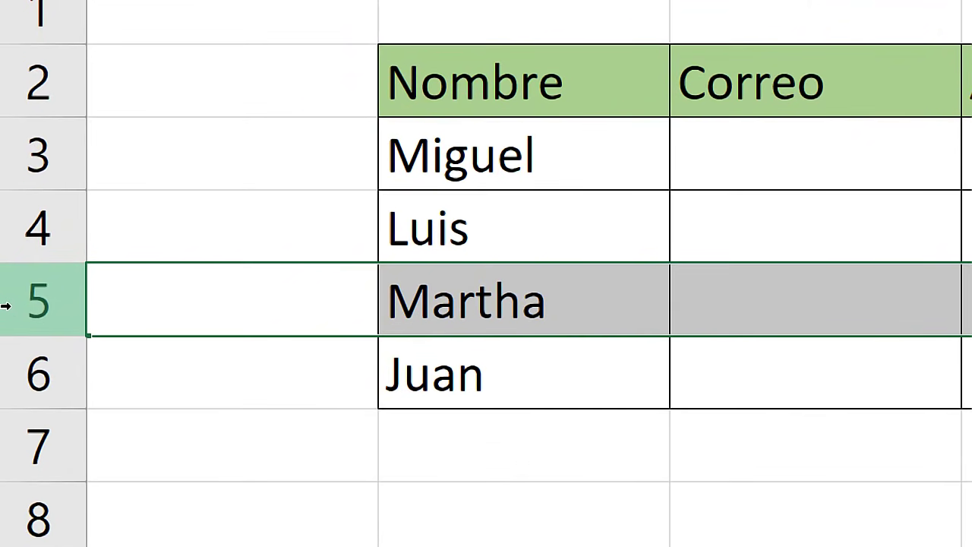
pyautogui.rightClick(13, 311)
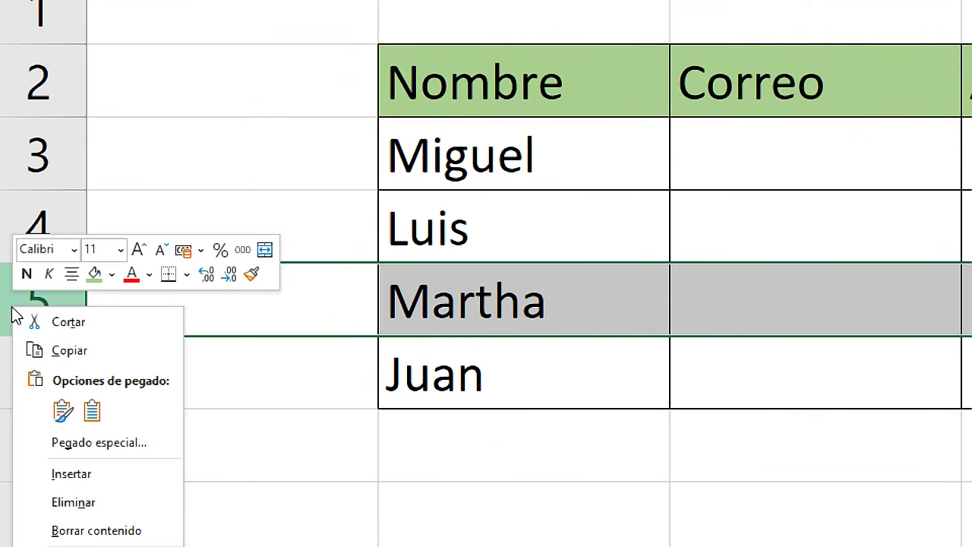
pyautogui.click(83, 475)
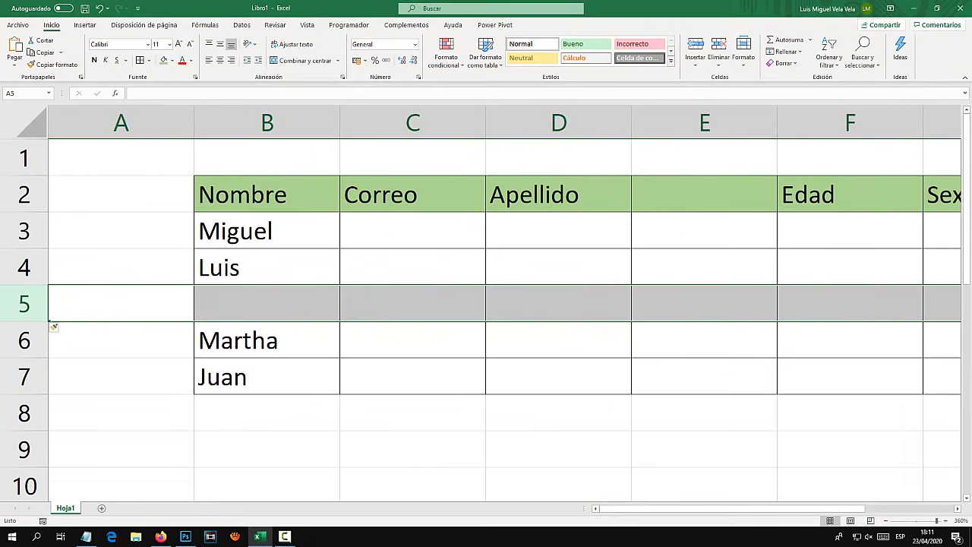
pyautogui.click(266, 303)
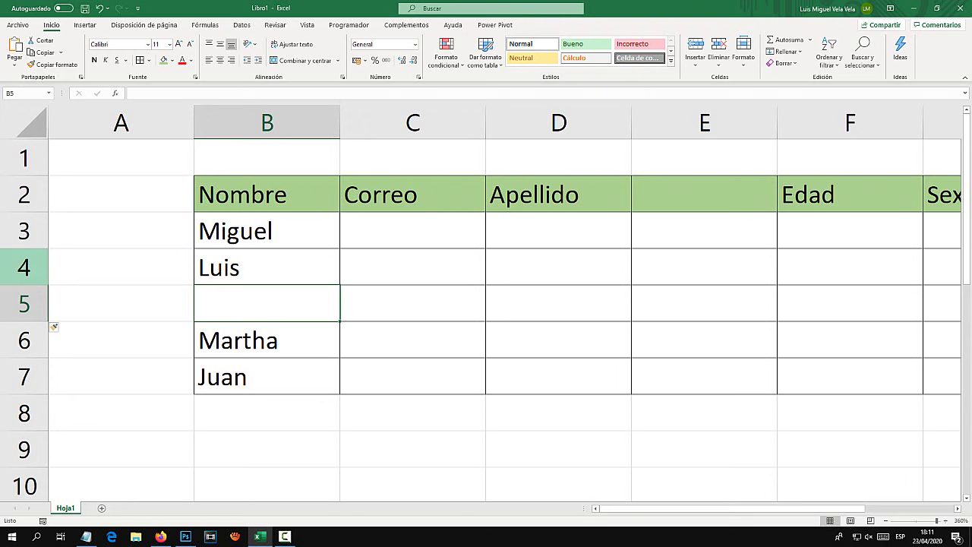
# Insert a blank row above Luis at row 4
pyautogui.click(24, 268)
pyautogui.rightClick(16, 260)
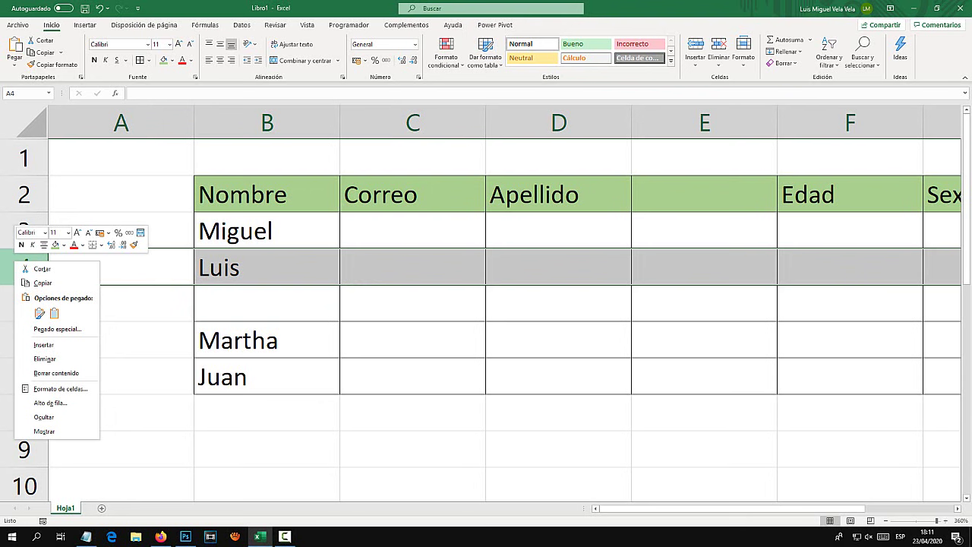
pyautogui.click(38, 343)
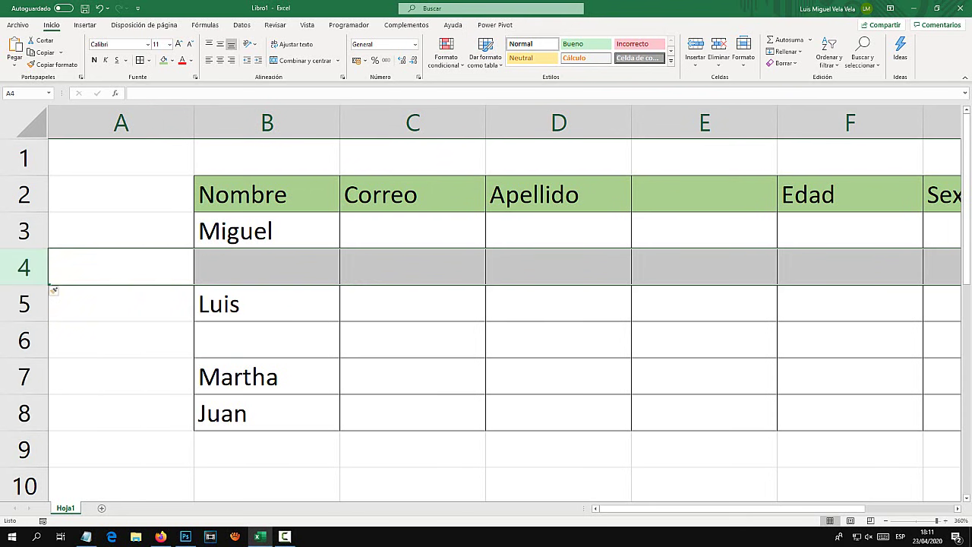
pyautogui.click(267, 267)
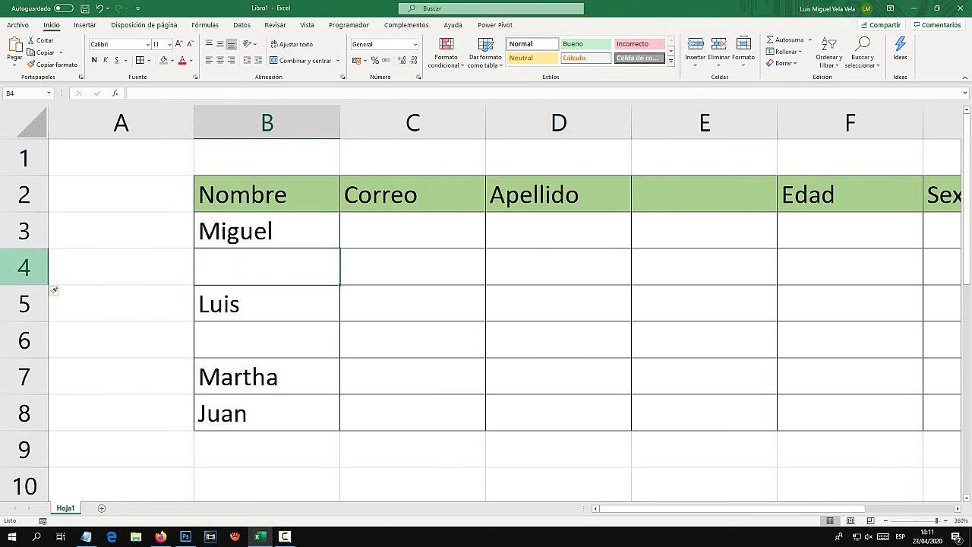
pyautogui.click(23, 268)
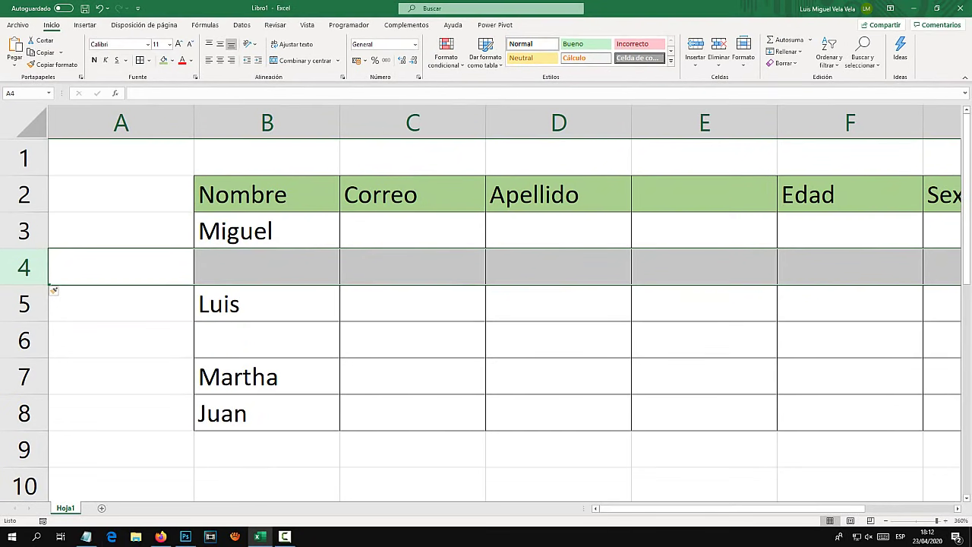
pyautogui.click(266, 304)
pyautogui.press('Down')
pyautogui.press('Down')
pyautogui.press('Down')
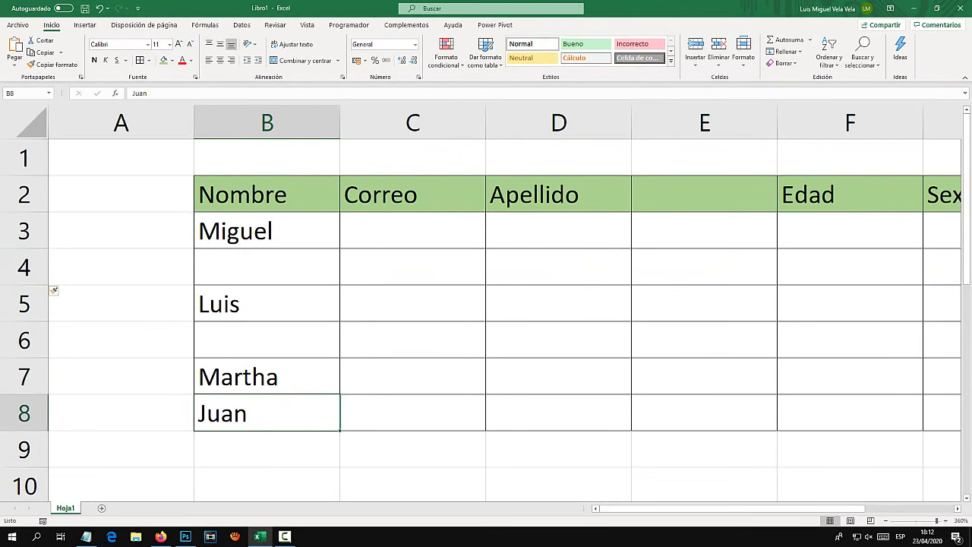
pyautogui.press('Up')
pyautogui.press('Up')
pyautogui.press('Up')
pyautogui.press('Up')
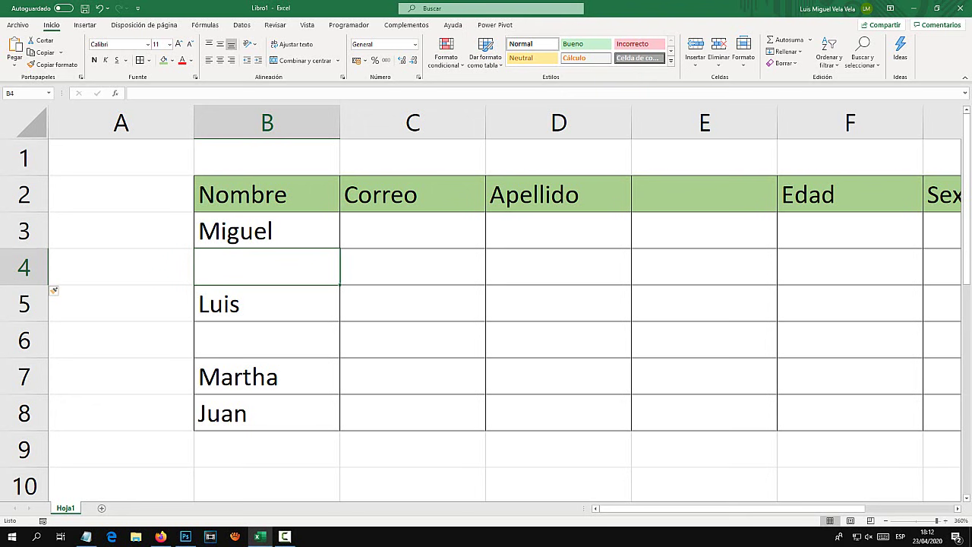
# Delete the two empty rows 4 and 5 between the names
pyautogui.click(24, 268)
pyautogui.rightClick(24, 268)
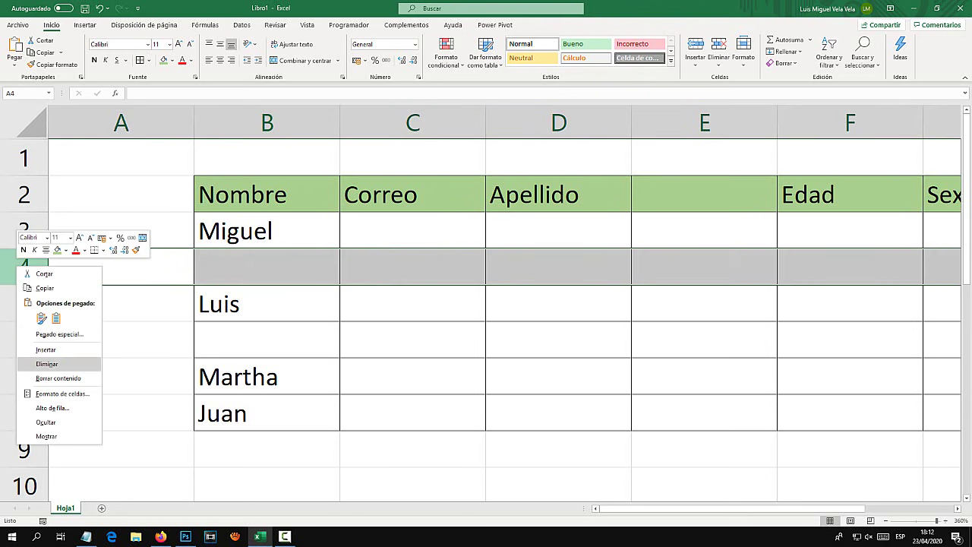
pyautogui.click(59, 365)
pyautogui.click(25, 304)
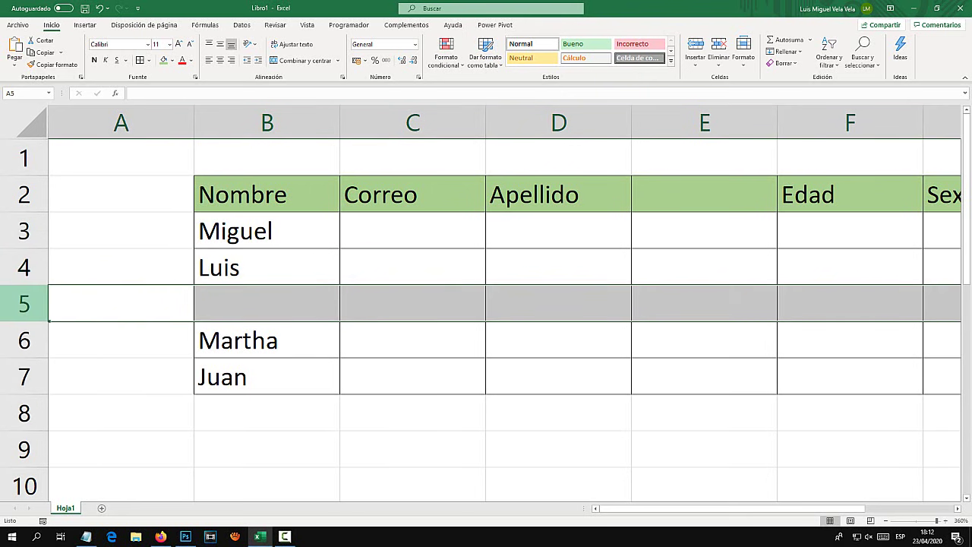
pyautogui.rightClick(23, 302)
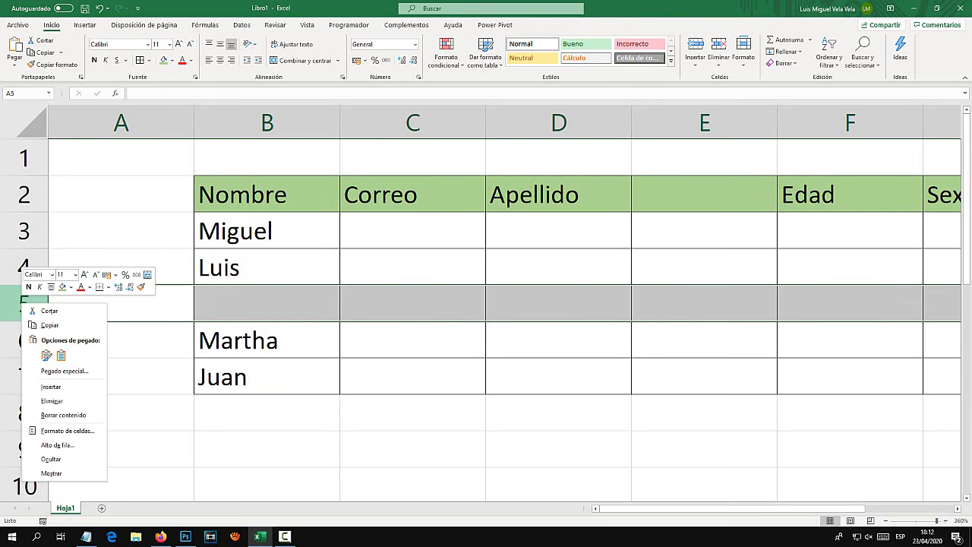
pyautogui.click(45, 401)
pyautogui.click(412, 304)
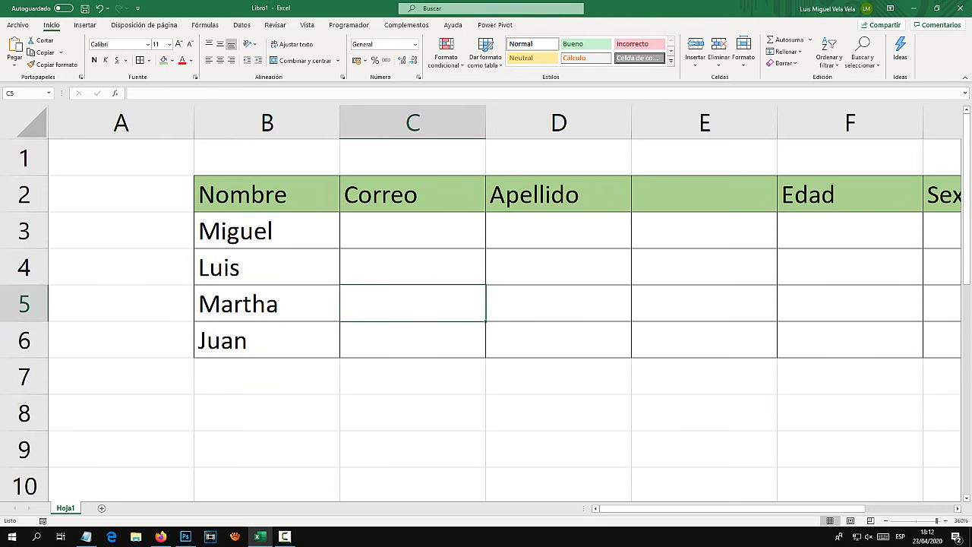
# Insert another blank column before Edad
pyautogui.click(705, 123)
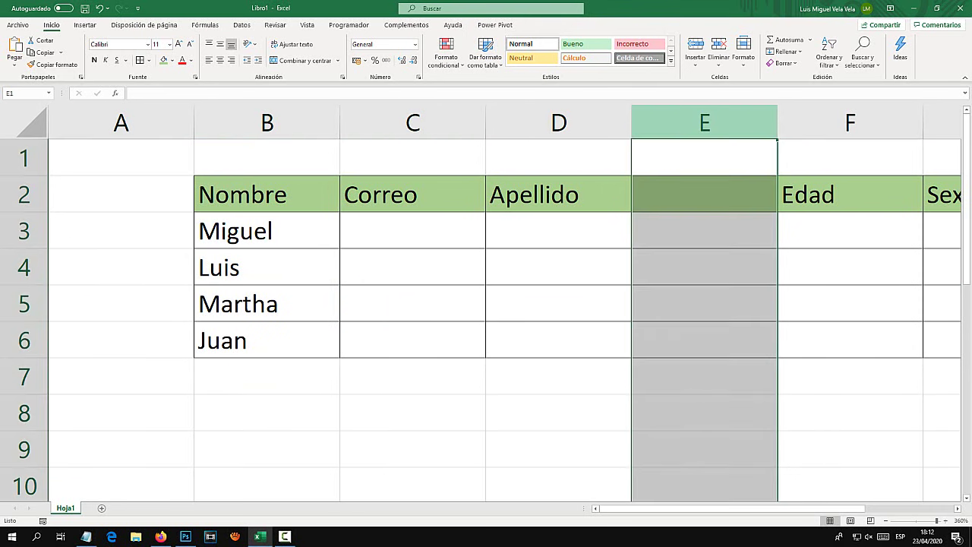
pyautogui.rightClick(705, 122)
pyautogui.click(725, 218)
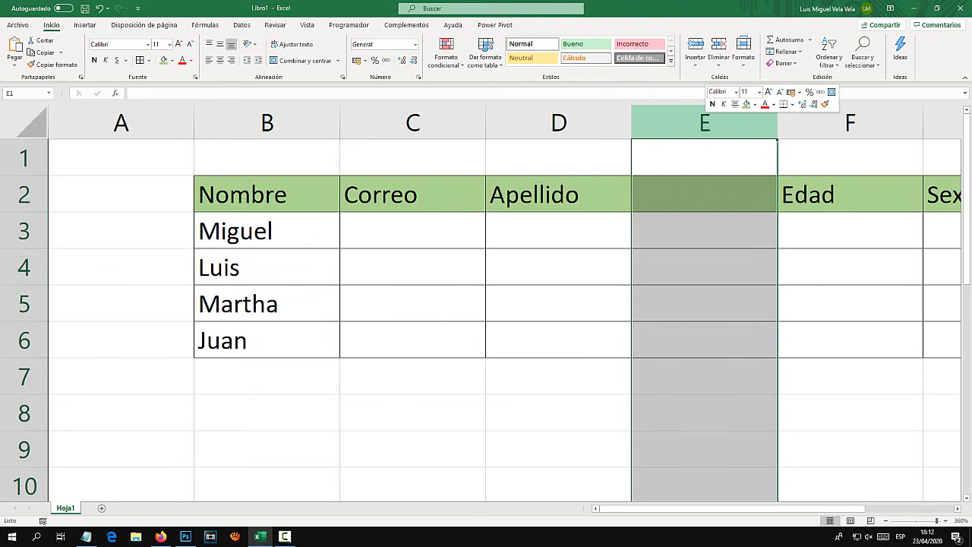
pyautogui.press('F4')
# Delete the Correo column and the empty columns so Edad follows Apellido
pyautogui.click(413, 123)
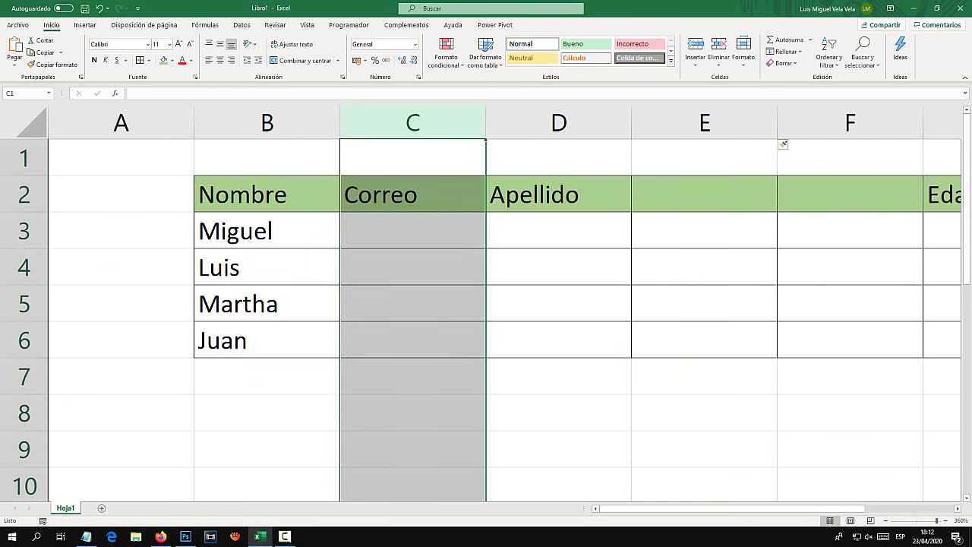
pyautogui.rightClick(427, 125)
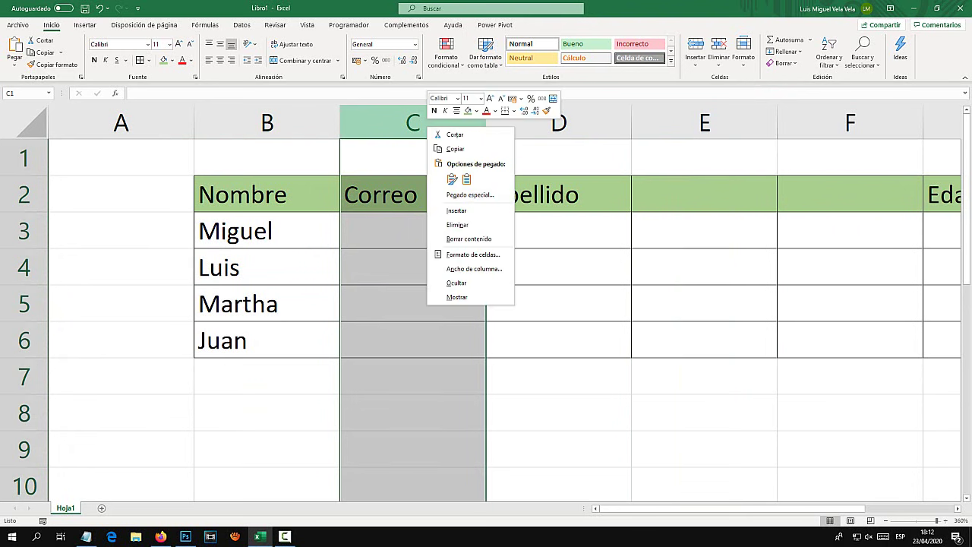
pyautogui.click(456, 220)
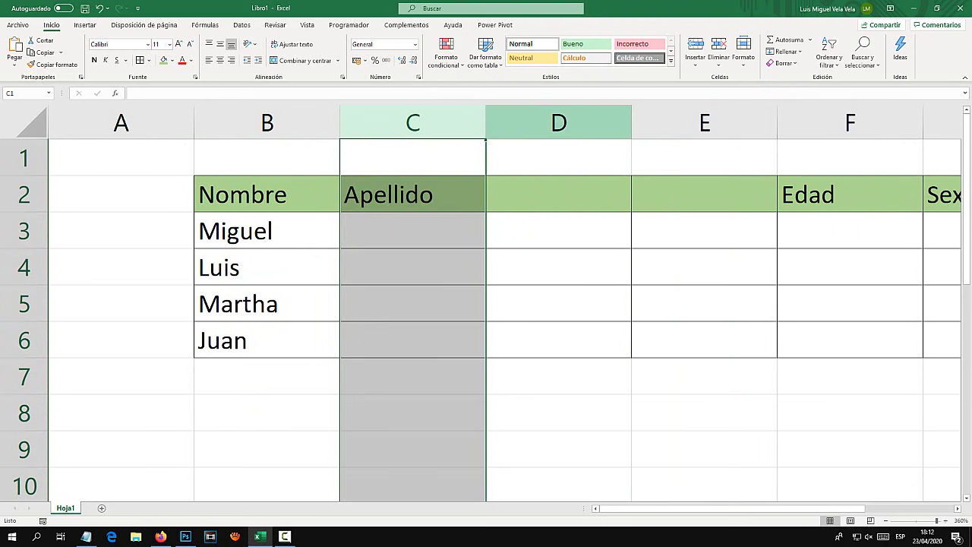
pyautogui.rightClick(555, 125)
pyautogui.click(584, 226)
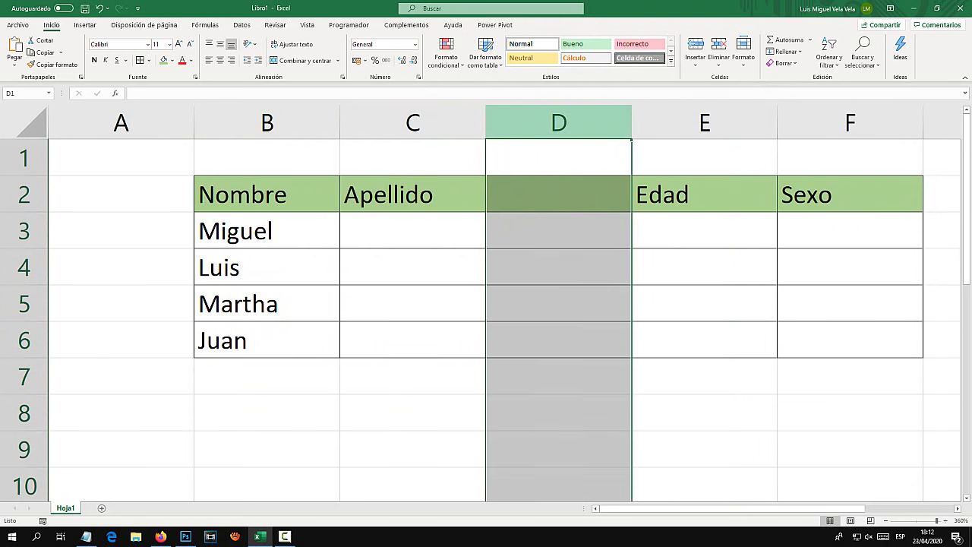
pyautogui.rightClick(553, 120)
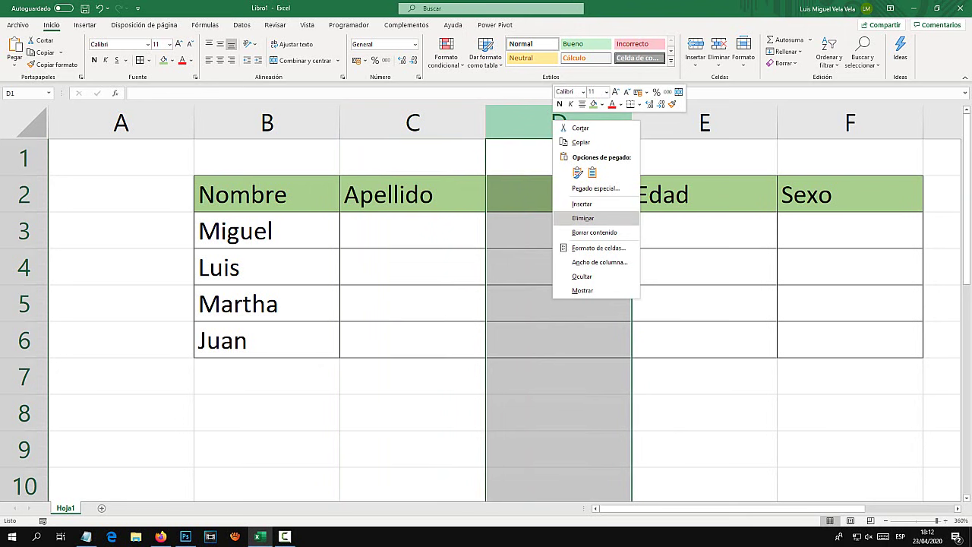
pyautogui.click(583, 218)
pyautogui.click(413, 376)
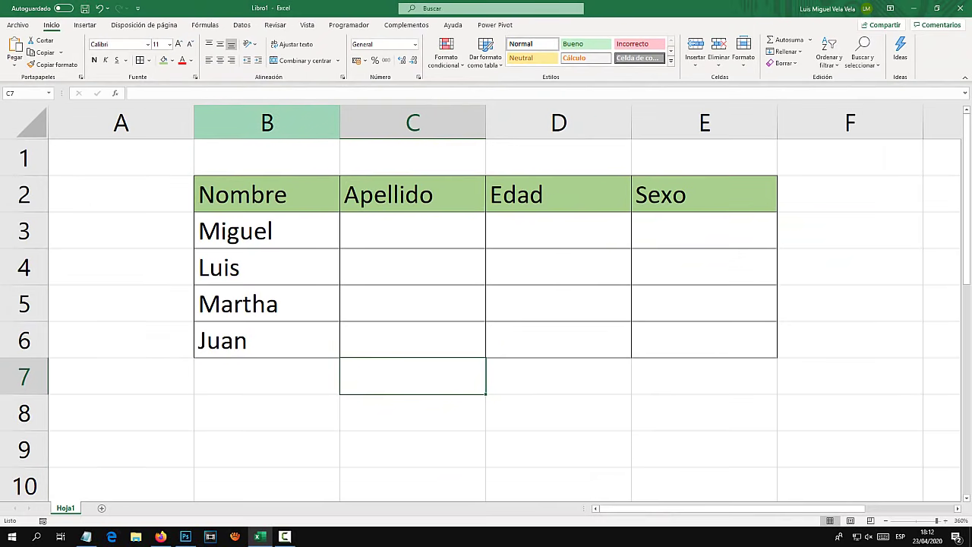
# Copy the table's columns B through E
pyautogui.click(267, 123)
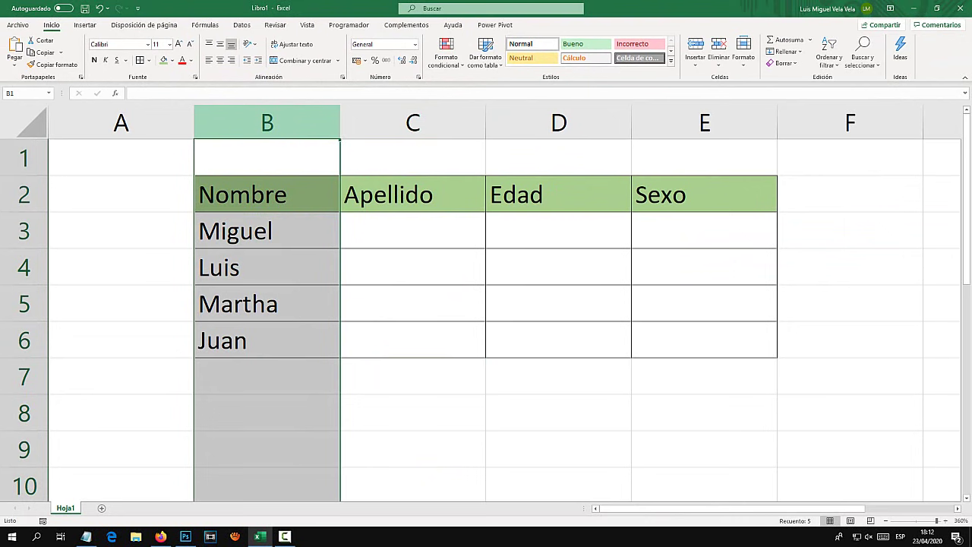
pyautogui.moveTo(266, 123); pyautogui.dragTo(776, 139)
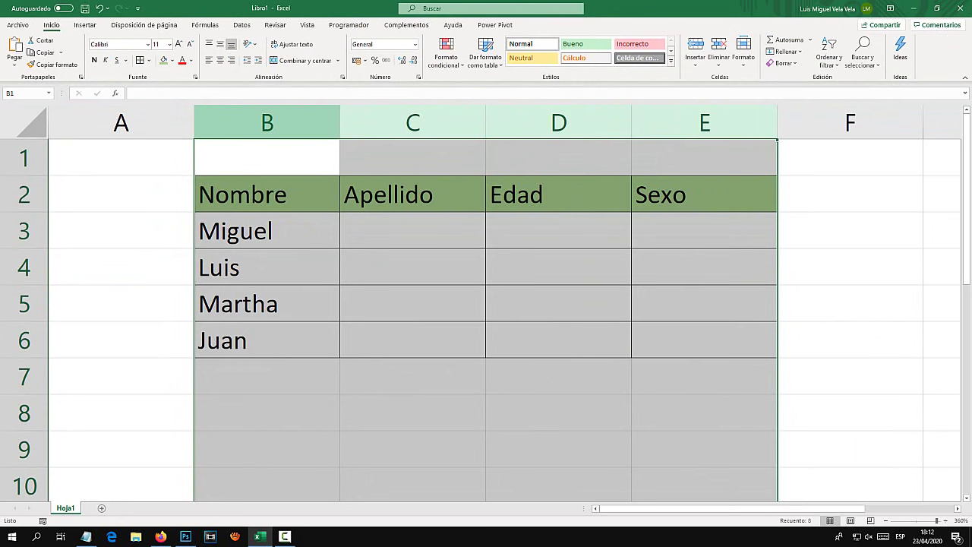
pyautogui.rightClick(299, 119)
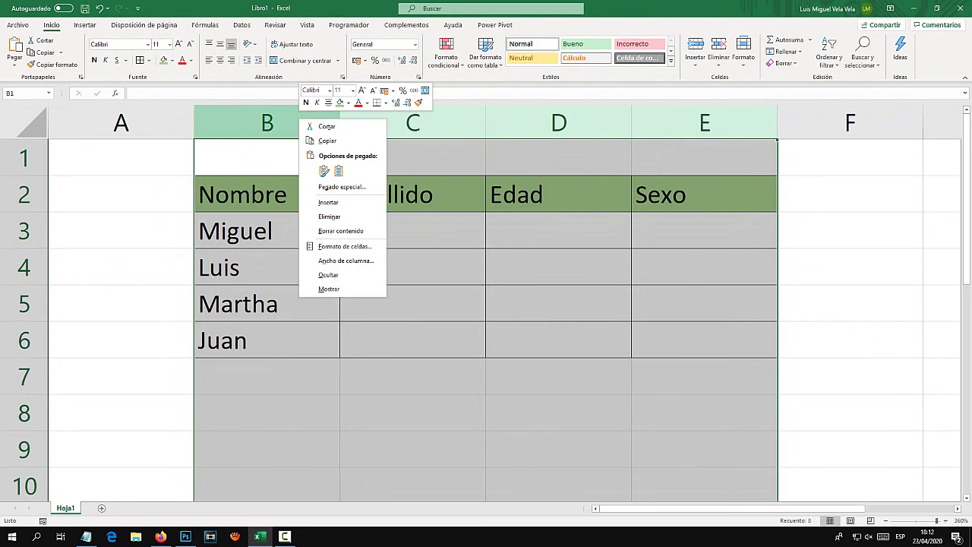
pyautogui.click(327, 141)
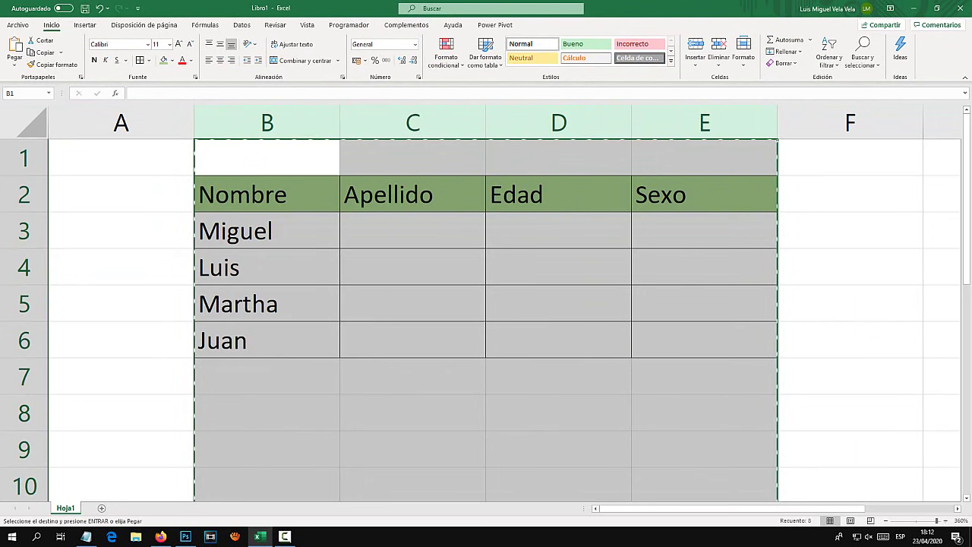
# Select column G as the paste destination
pyautogui.hscroll(6, 486, 304)
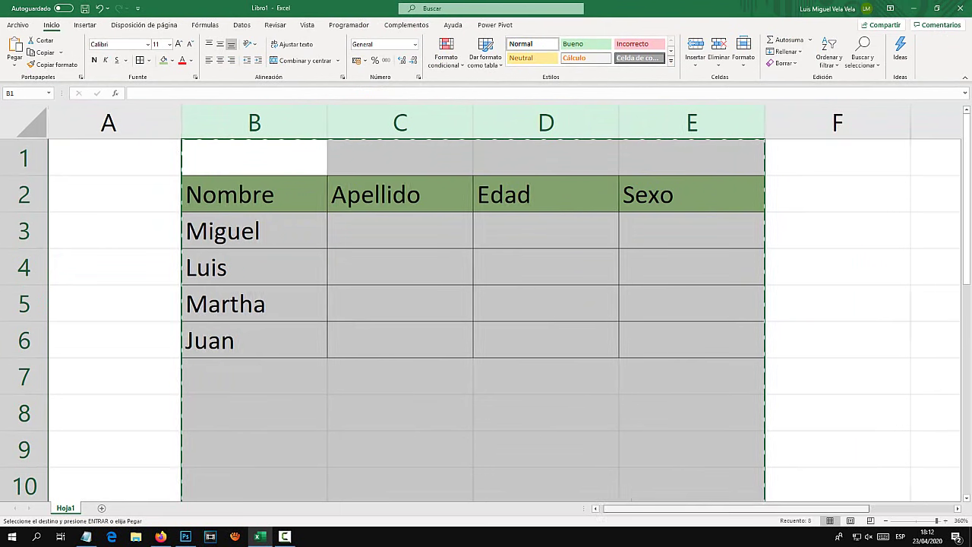
pyautogui.hscroll(-3, 486, 304)
pyautogui.hscroll(-1, 487, 304)
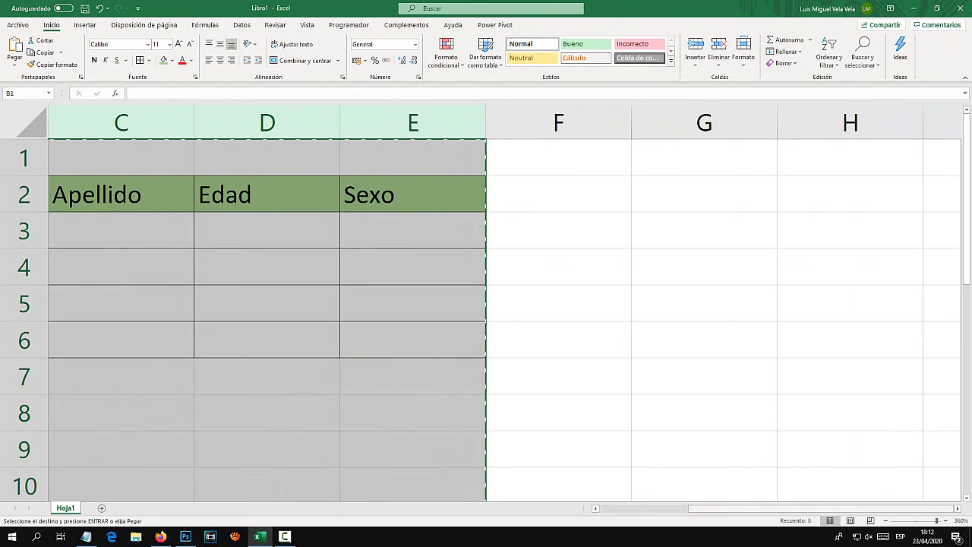
pyautogui.click(704, 194)
pyautogui.click(704, 122)
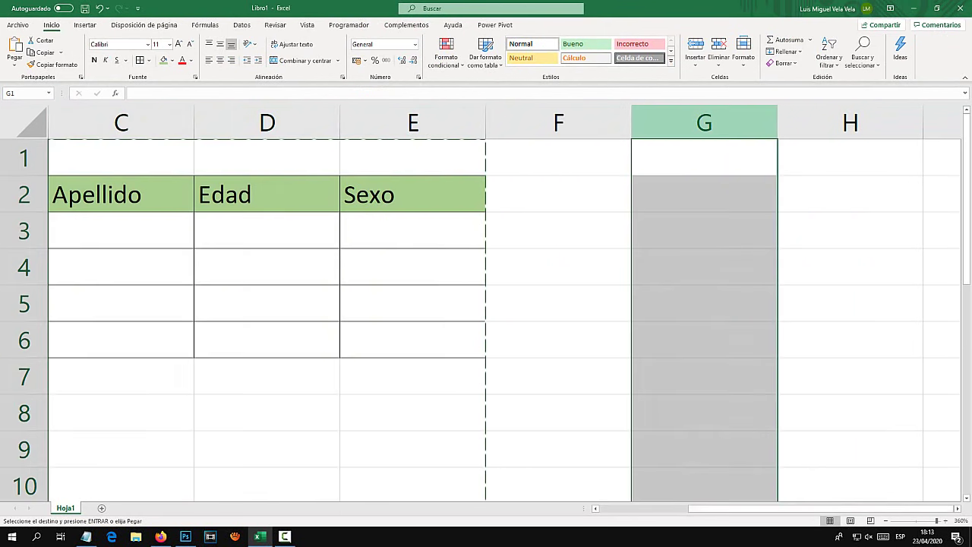
pyautogui.rightClick(692, 121)
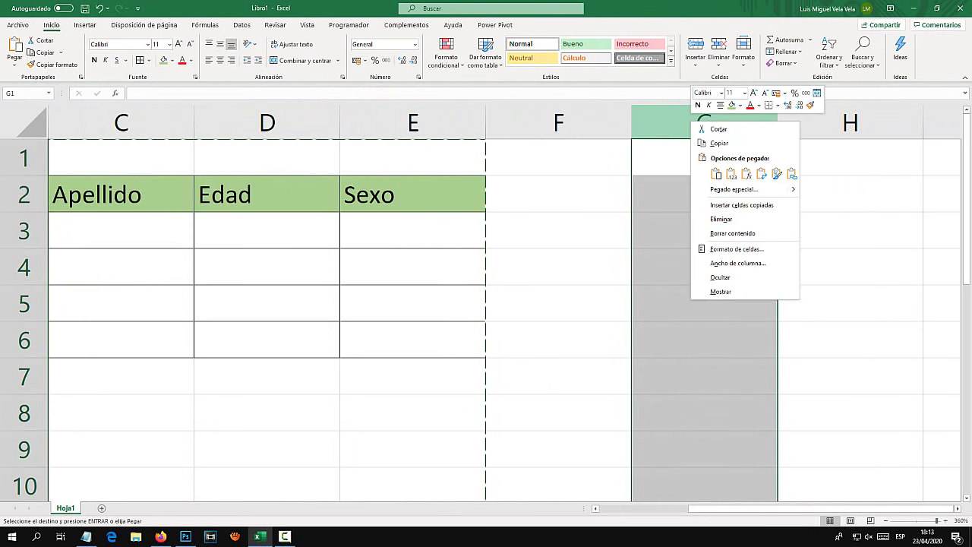
pyautogui.moveTo(734, 189)
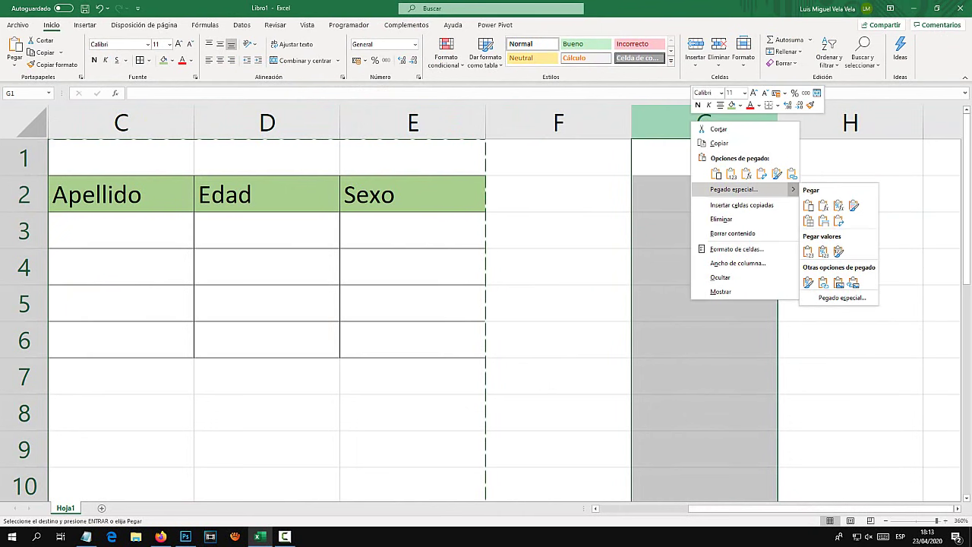
# Paste the table into columns G–J using Pegado especial's Formato de valores y origen
pyautogui.click(808, 251)
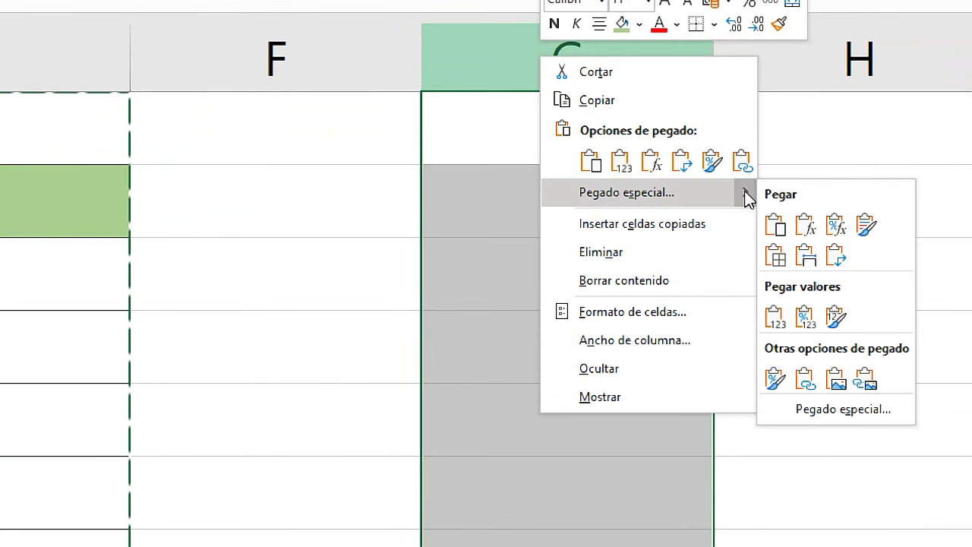
pyautogui.click(862, 192)
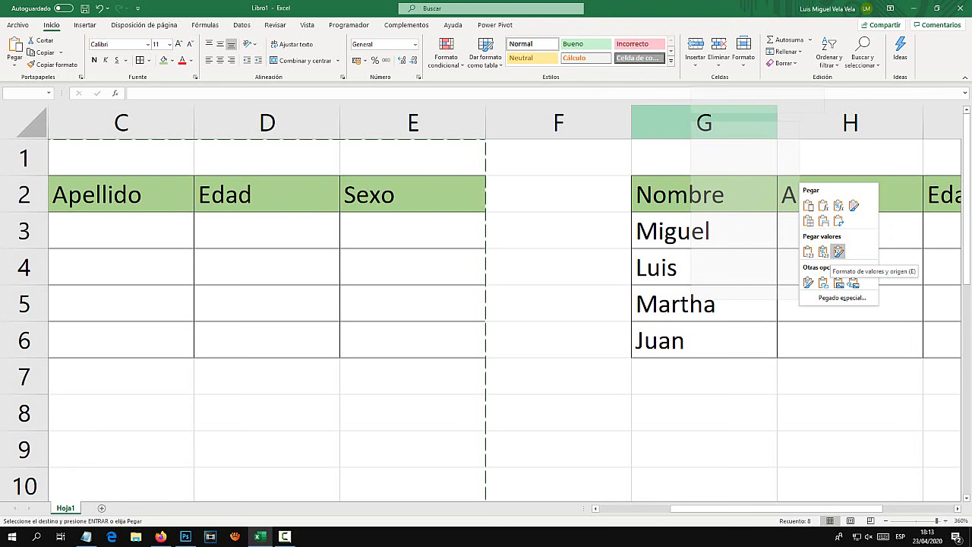
pyautogui.click(838, 251)
pyautogui.click(558, 375)
pyautogui.moveTo(687, 508)
pyautogui.mouseDown()
pyautogui.moveTo(733, 508)
pyautogui.moveTo(614, 508)
pyautogui.mouseUp()
pyautogui.moveTo(267, 123)
pyautogui.mouseDown()
pyautogui.moveTo(486, 133)
pyautogui.moveTo(705, 126)
pyautogui.mouseUp()
# Cancel the pending copy and delete the duplicate table in columns G–J
pyautogui.click(705, 194)
pyautogui.press('Escape')
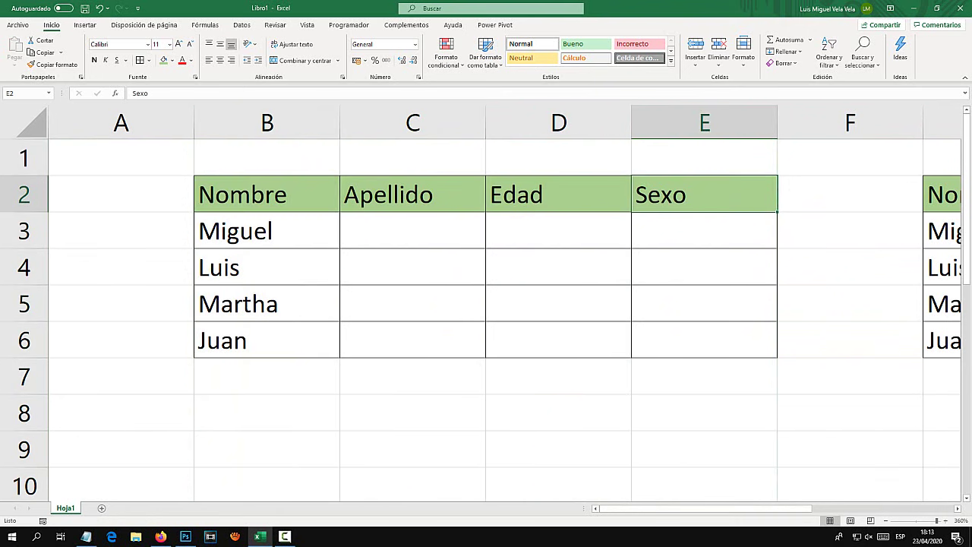
pyautogui.moveTo(706, 509); pyautogui.dragTo(815, 508)
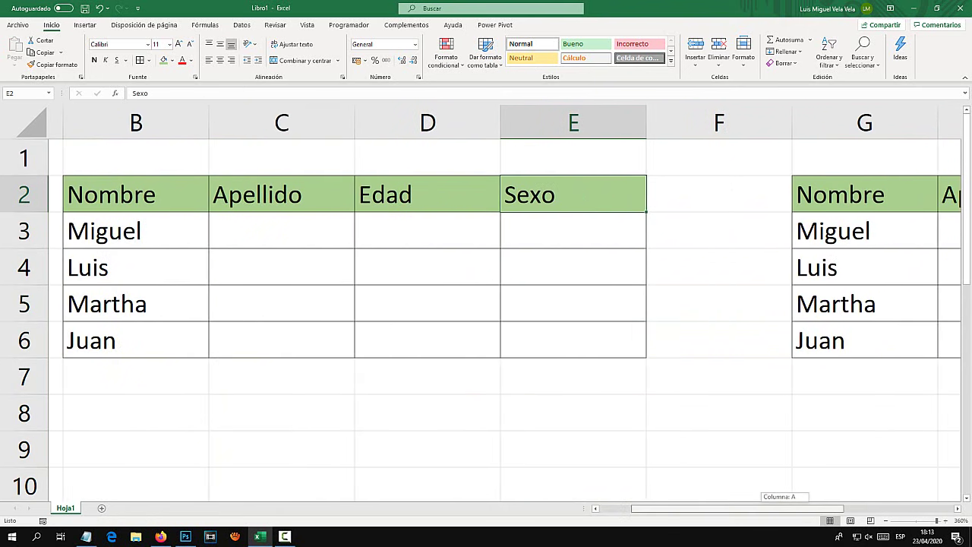
pyautogui.moveTo(413, 123); pyautogui.dragTo(923, 133)
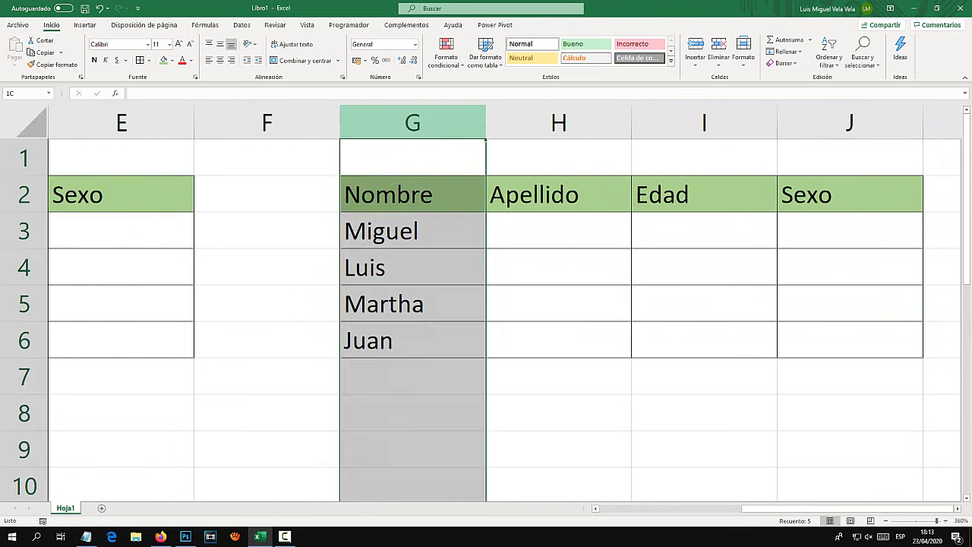
pyautogui.rightClick(726, 122)
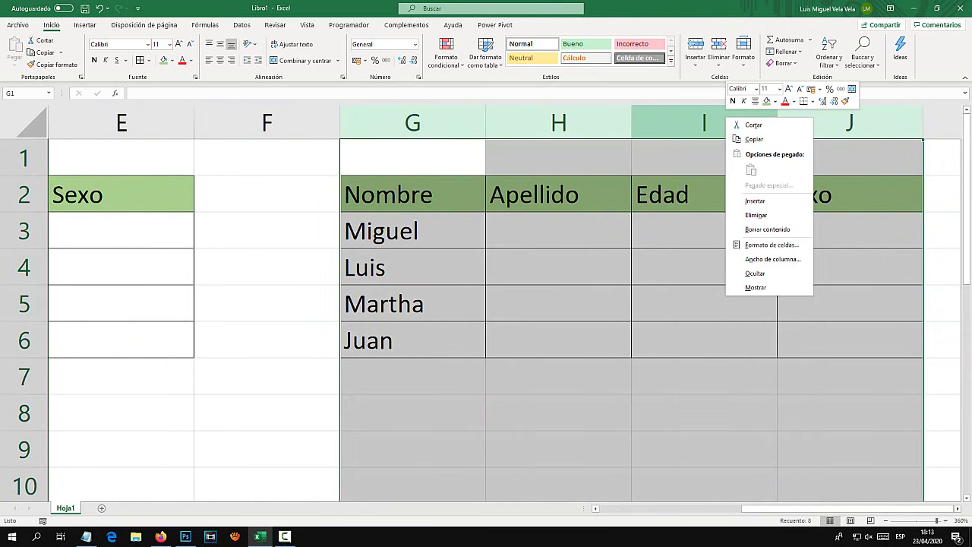
pyautogui.click(756, 215)
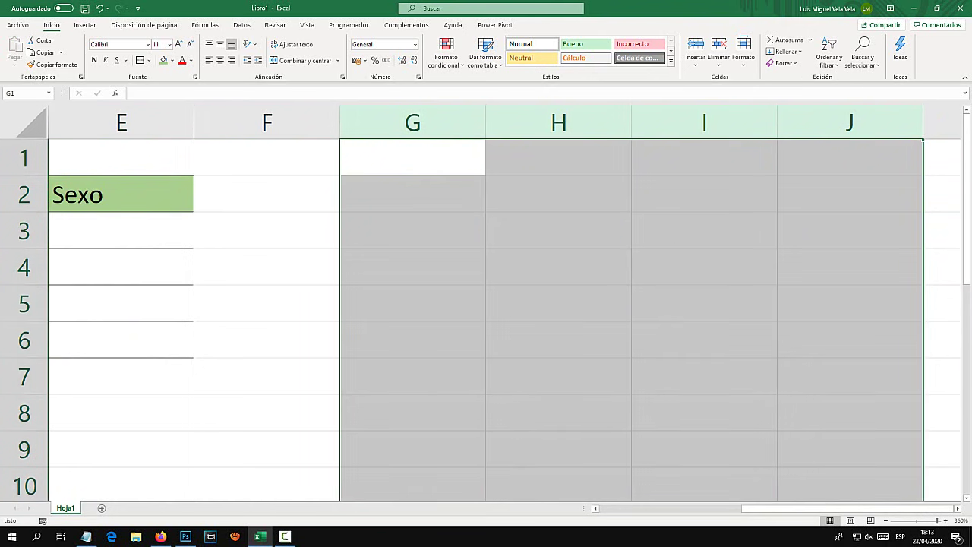
pyautogui.moveTo(904, 508); pyautogui.dragTo(763, 508)
# Click through the table's columns and rows, ending with header row 2 selected
pyautogui.click(413, 376)
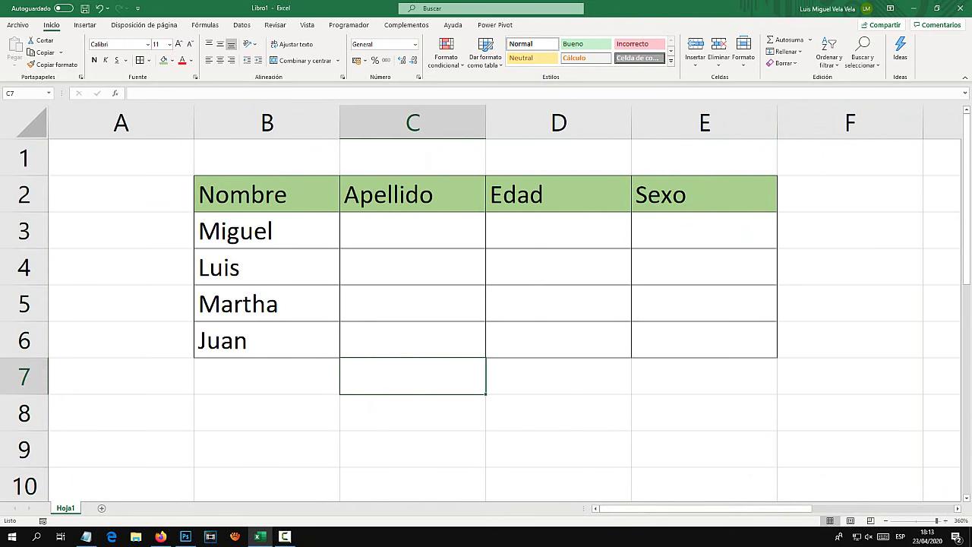
pyautogui.click(267, 194)
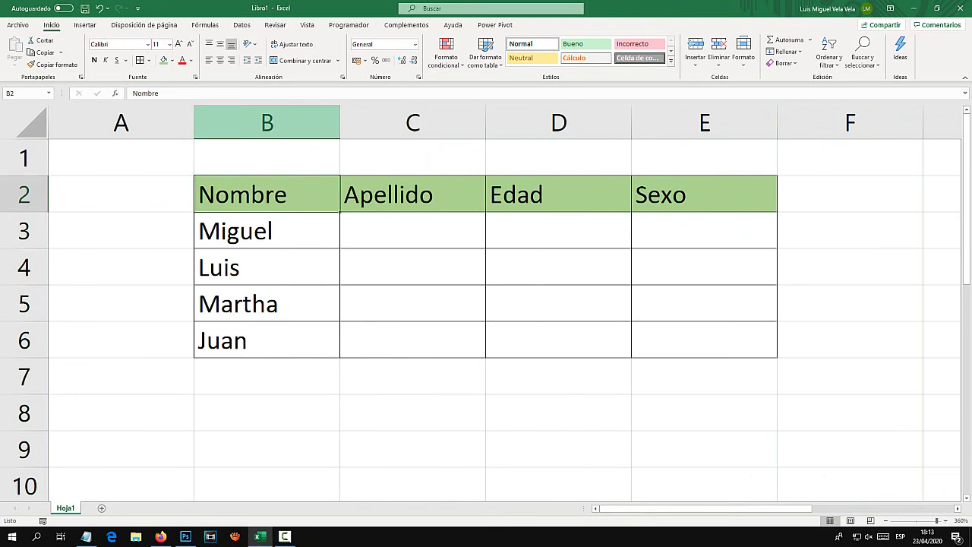
pyautogui.click(266, 122)
pyautogui.click(412, 123)
pyautogui.click(704, 122)
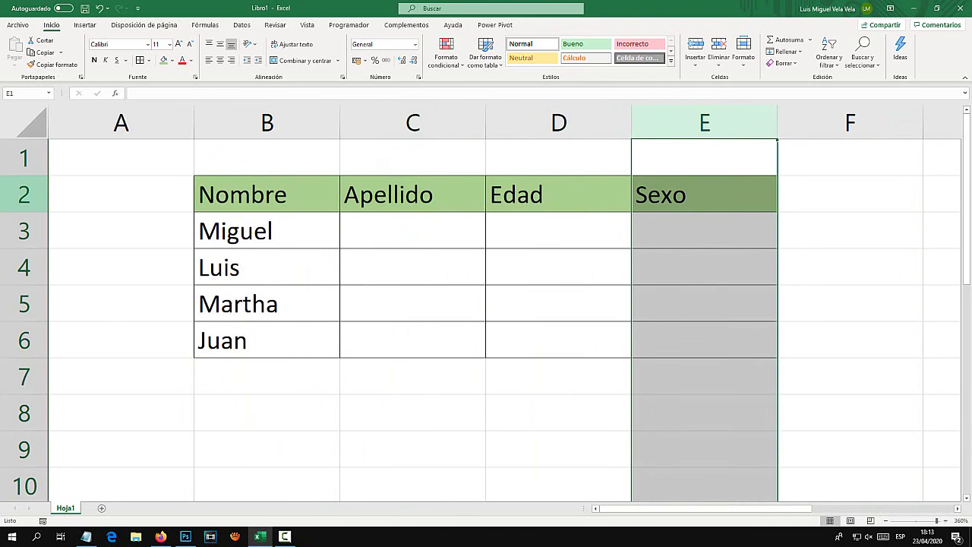
pyautogui.click(23, 194)
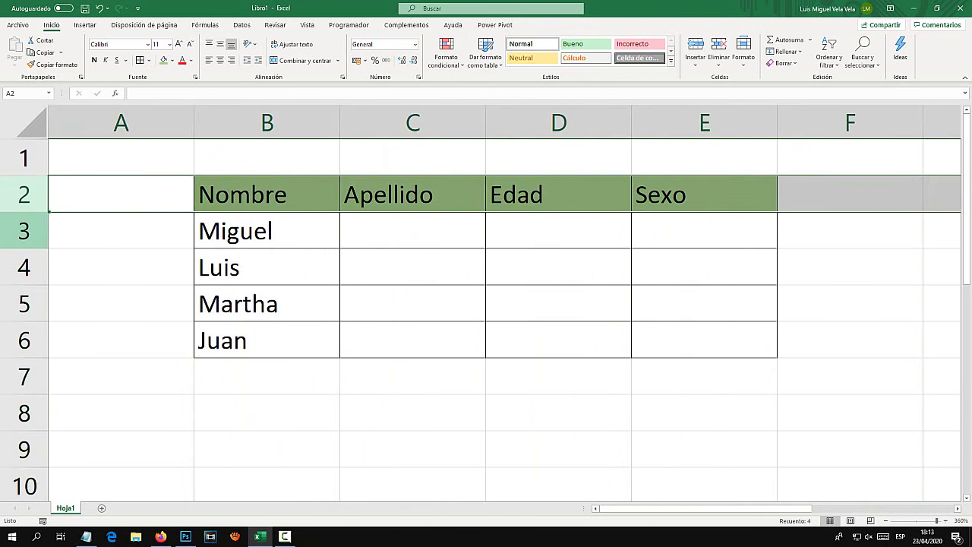
pyautogui.click(23, 231)
pyautogui.click(24, 304)
pyautogui.click(24, 340)
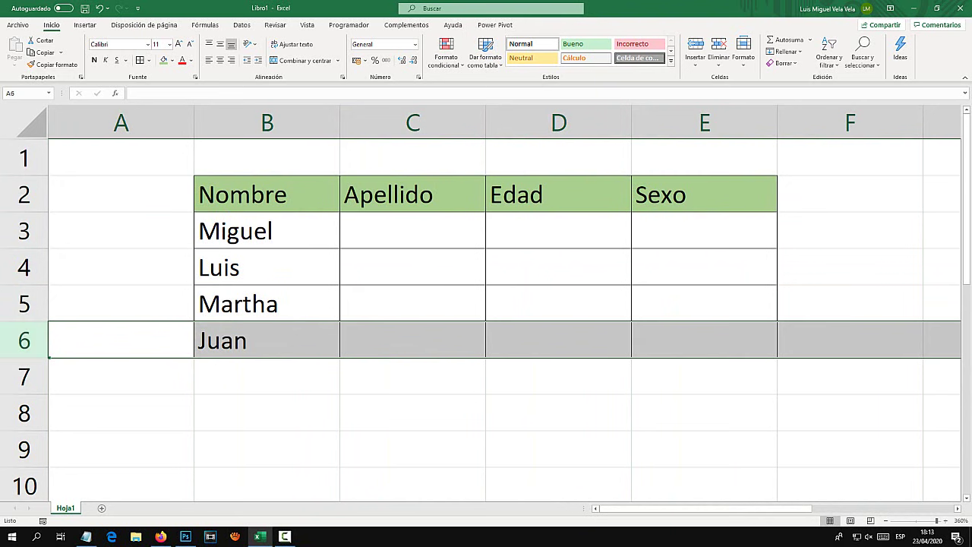
pyautogui.click(266, 412)
pyautogui.click(23, 194)
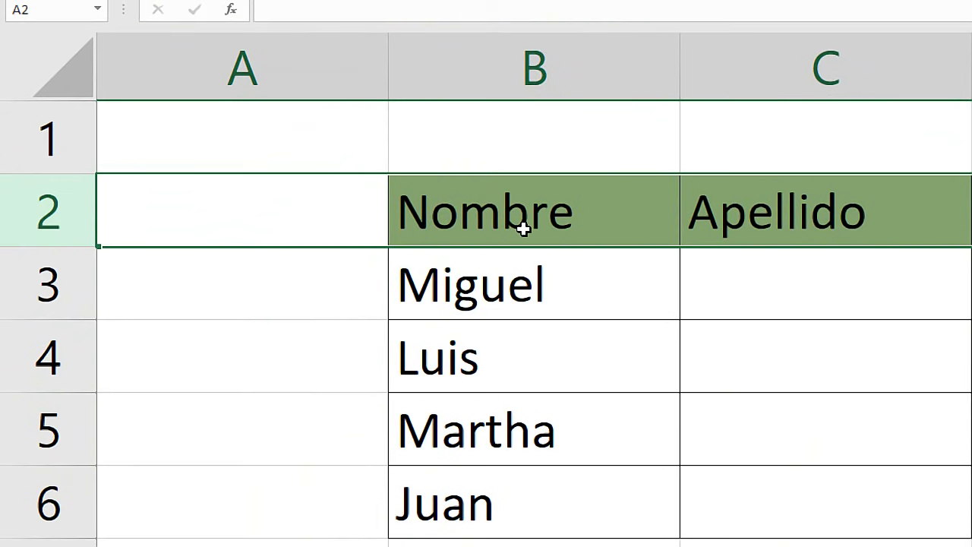
# Set header row 2 to a height of 30, then select the Nombre–Sexo header cells
pyautogui.rightClick(25, 207)
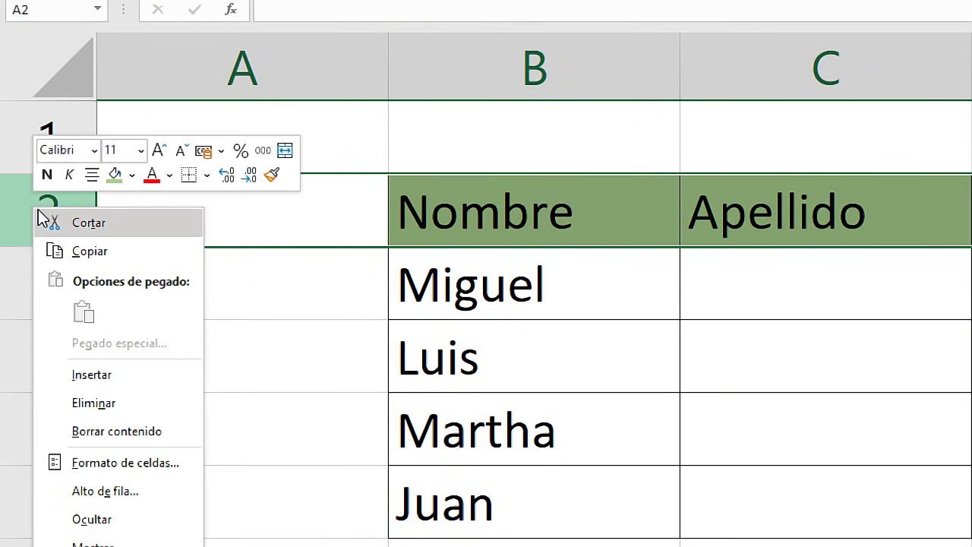
pyautogui.click(129, 496)
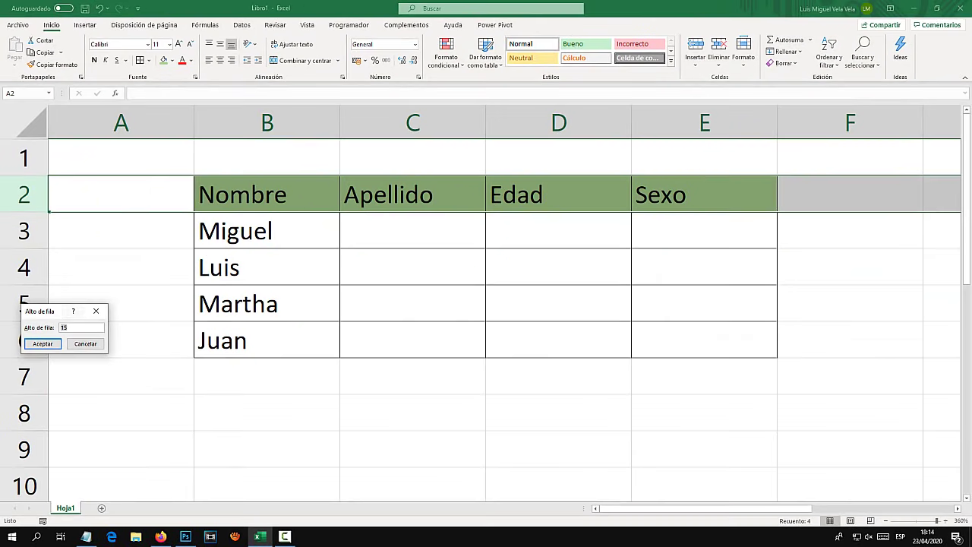
pyautogui.moveTo(40, 311)
pyautogui.mouseDown()
pyautogui.moveTo(198, 174)
pyautogui.moveTo(273, 180)
pyautogui.mouseUp()
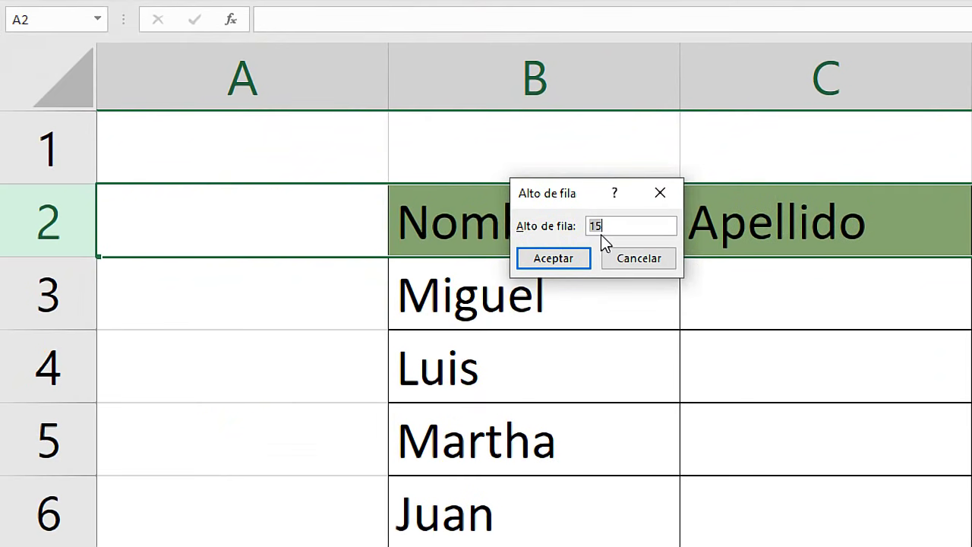
pyautogui.write('30')
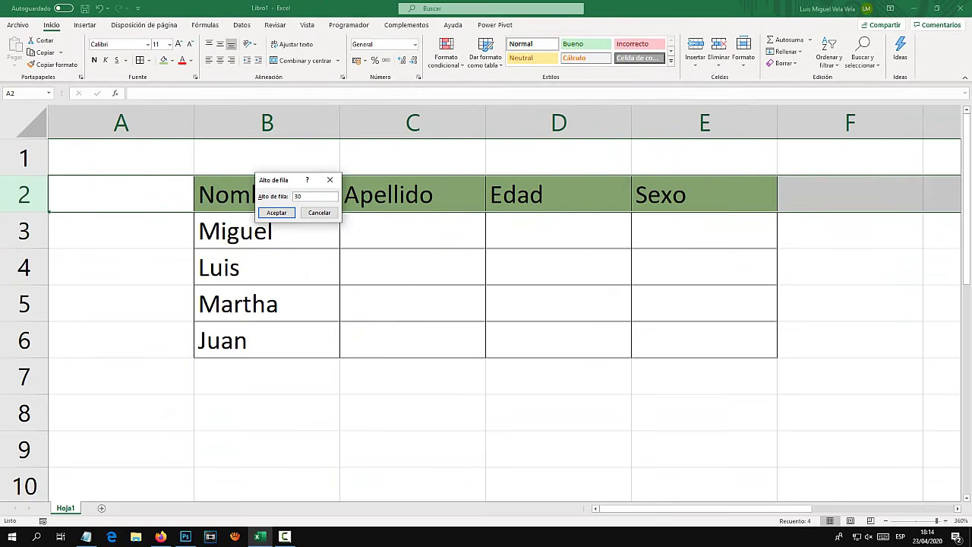
pyautogui.press('Return')
pyautogui.click(267, 376)
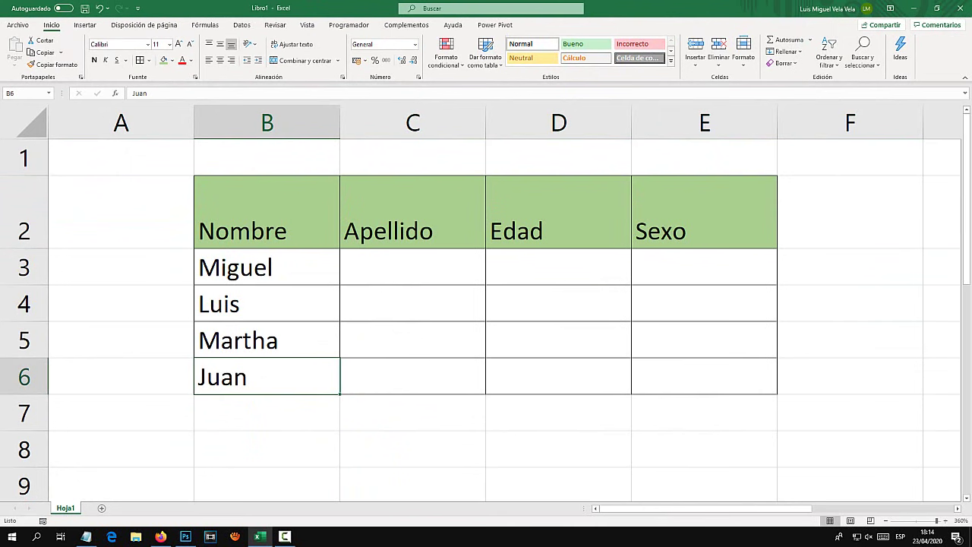
pyautogui.moveTo(266, 230); pyautogui.dragTo(704, 231)
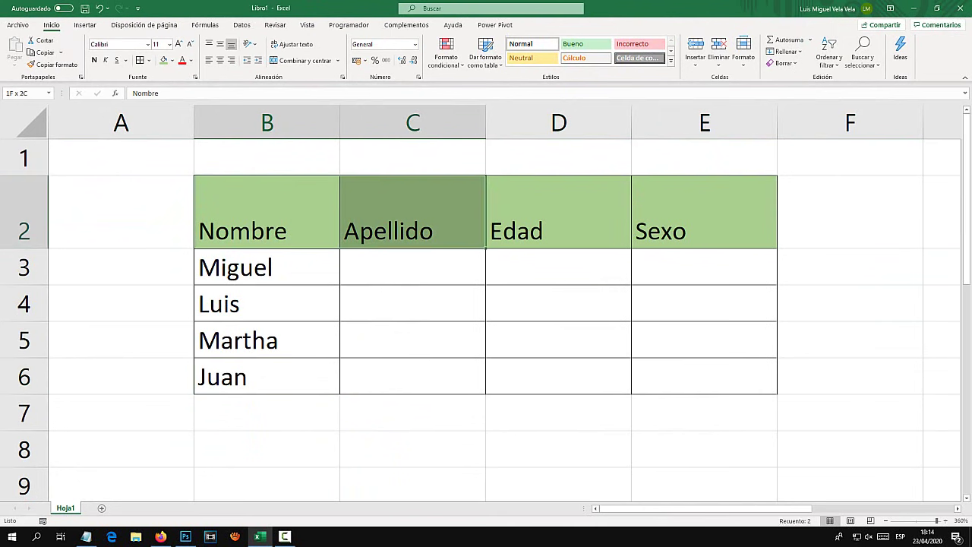
# Middle-align the Nombre–Sexo headers vertically, keeping them left-aligned horizontally
pyautogui.click(412, 303)
pyautogui.moveTo(266, 231); pyautogui.dragTo(704, 231)
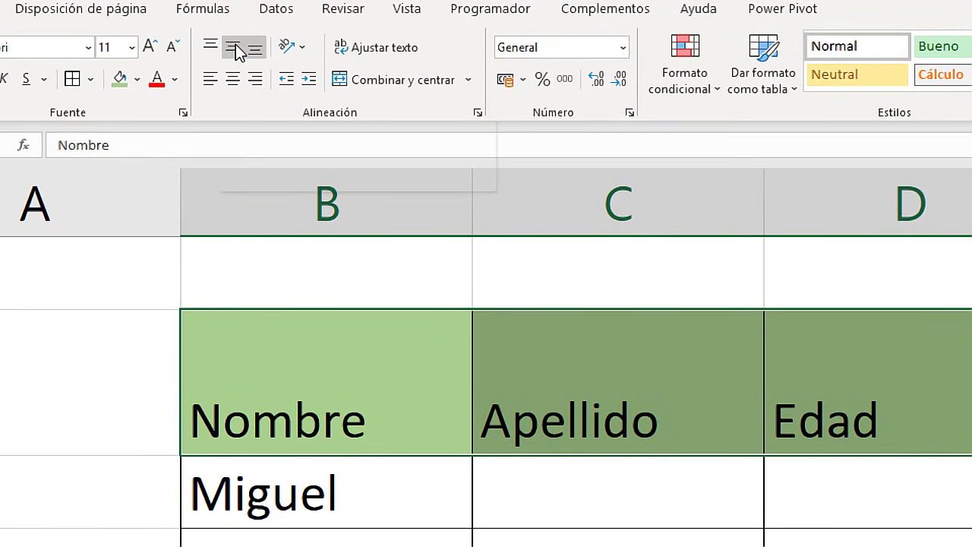
pyautogui.click(233, 50)
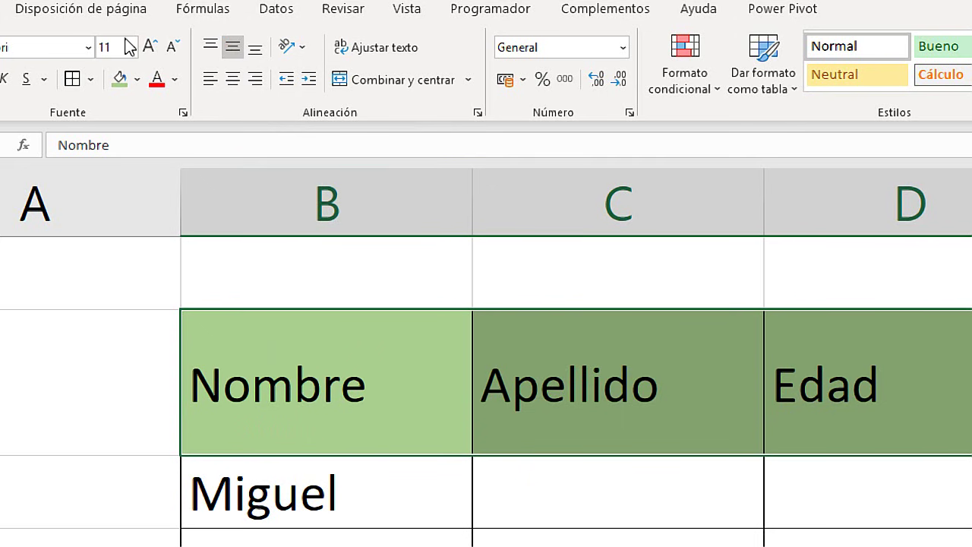
pyautogui.click(238, 81)
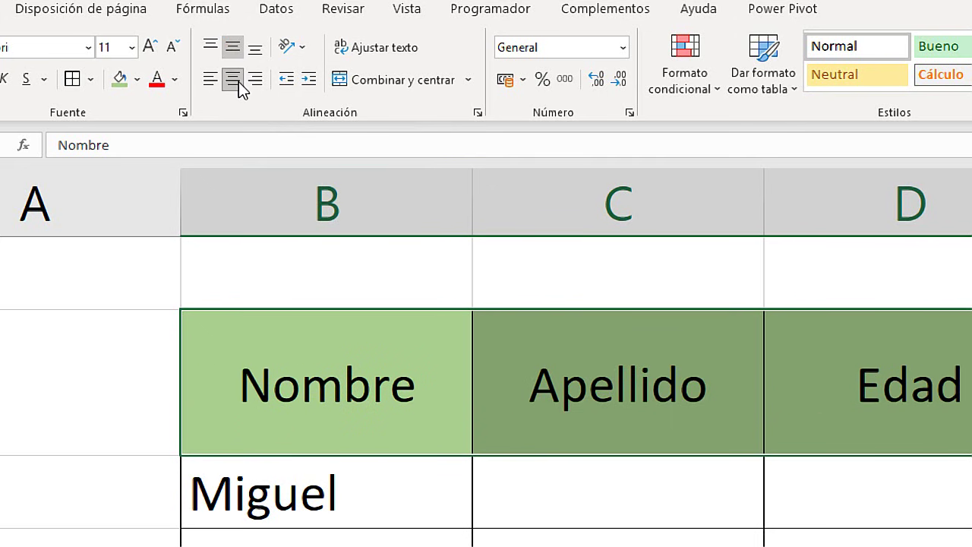
pyautogui.click(210, 79)
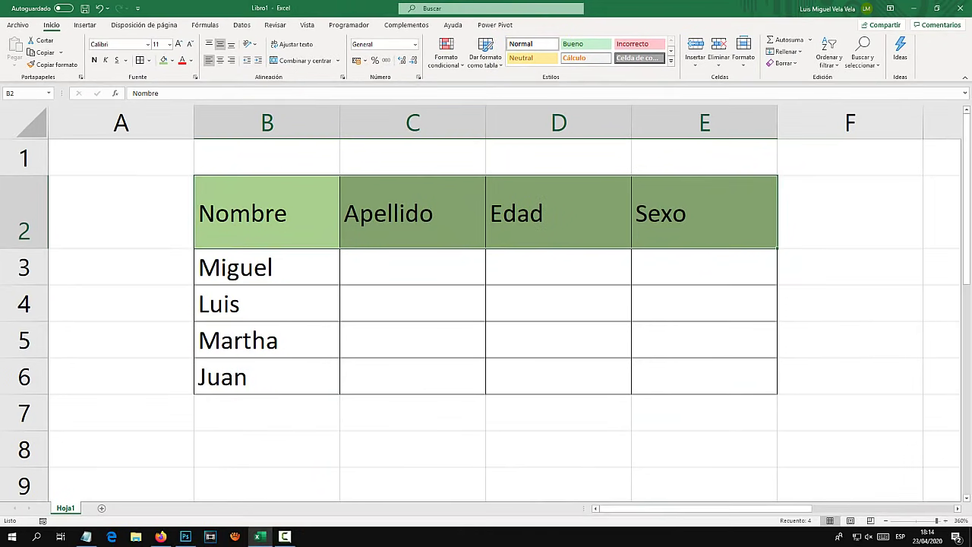
pyautogui.click(266, 303)
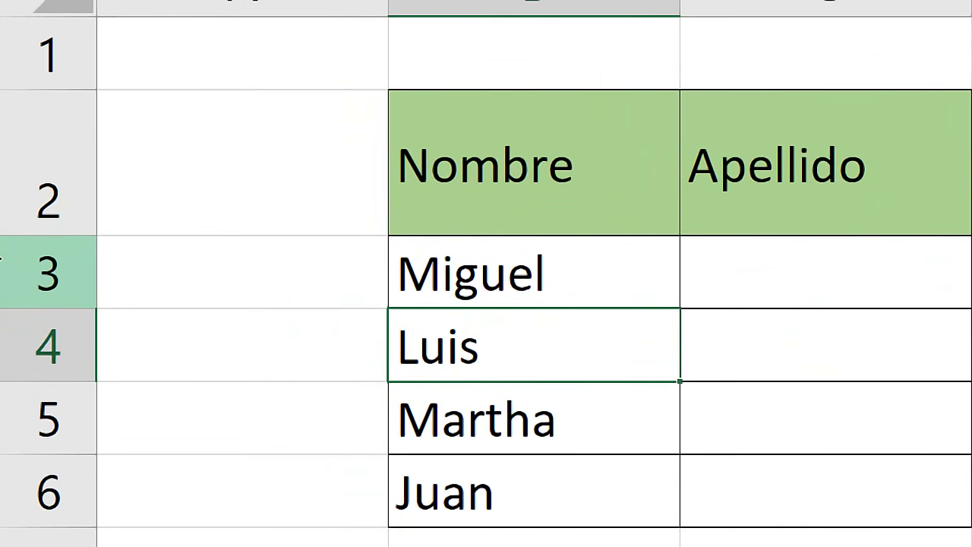
# Set Alto de fila to 20 for the name rows 3 to 6
pyautogui.moveTo(4, 267); pyautogui.dragTo(3, 519)
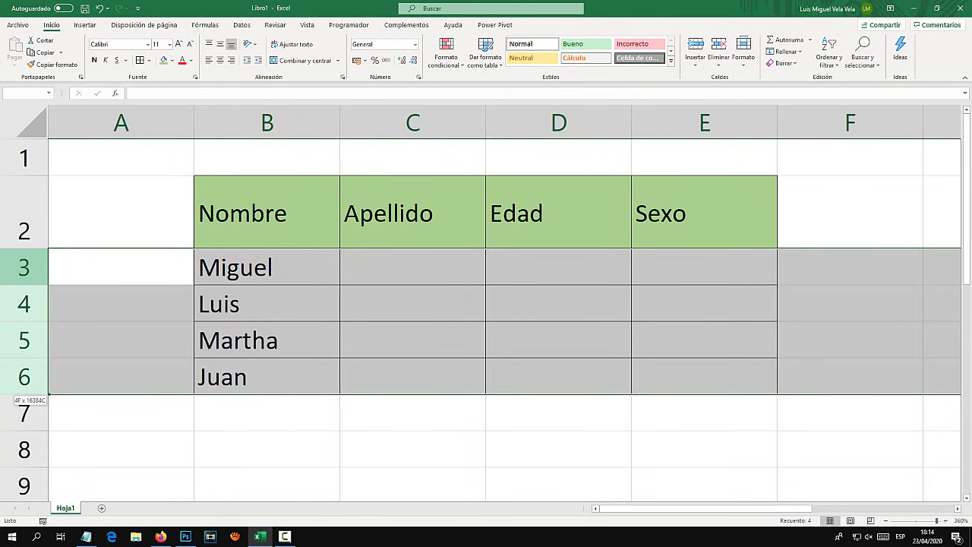
pyautogui.click(120, 449)
pyautogui.moveTo(23, 266); pyautogui.dragTo(22, 380)
pyautogui.rightClick(25, 304)
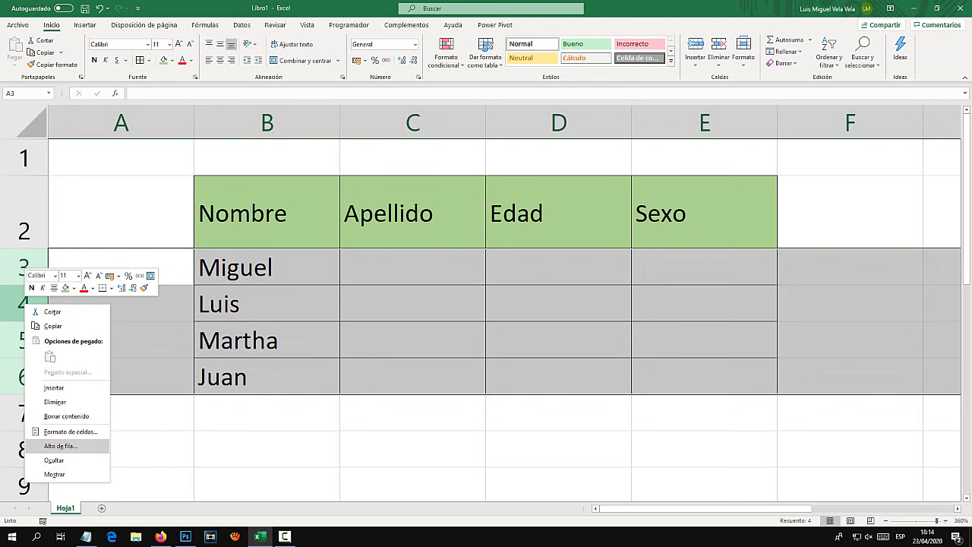
pyautogui.click(60, 446)
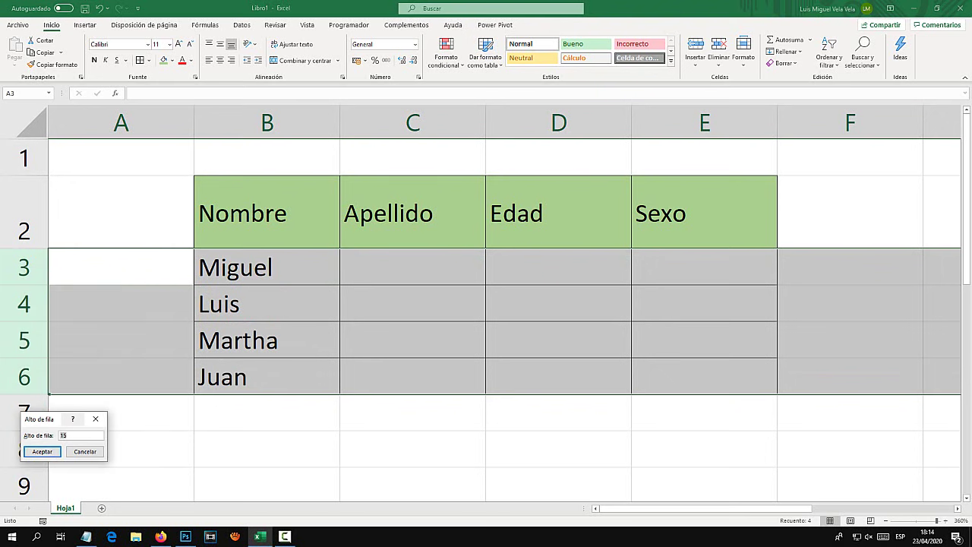
pyautogui.moveTo(46, 413)
pyautogui.mouseDown()
pyautogui.moveTo(334, 344)
pyautogui.moveTo(418, 252)
pyautogui.mouseUp()
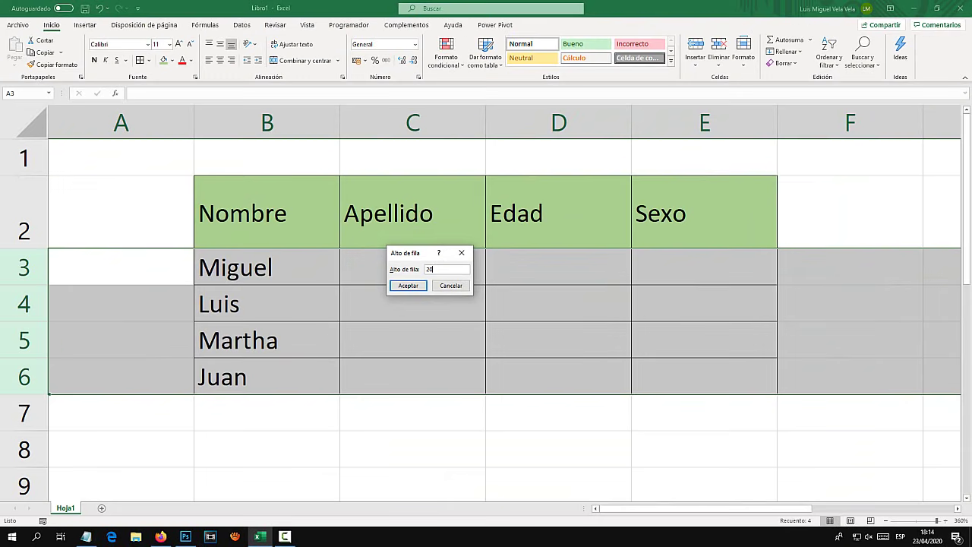
pyautogui.click(408, 285)
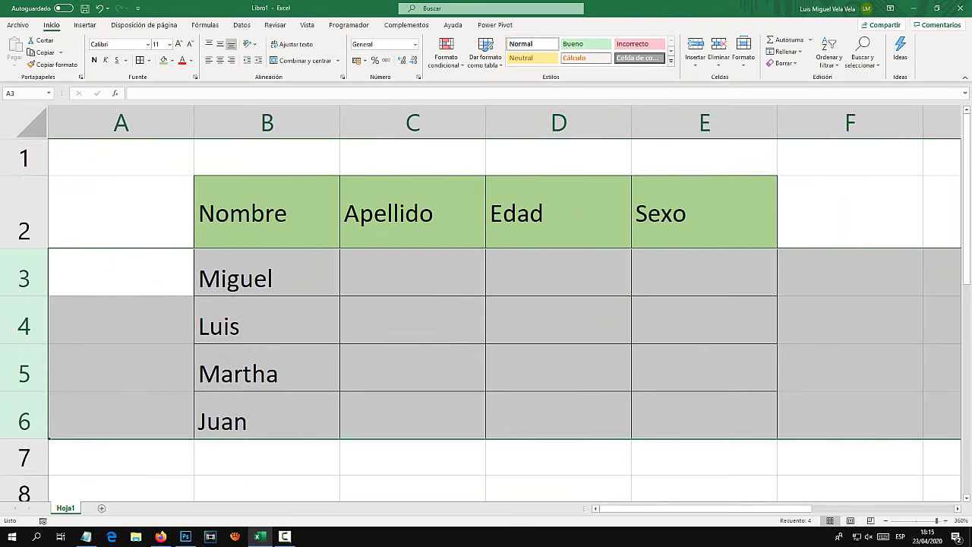
# Scroll and move through the name cells to review the taller rows, ending on Juan
pyautogui.scroll(-1, 486, 304)
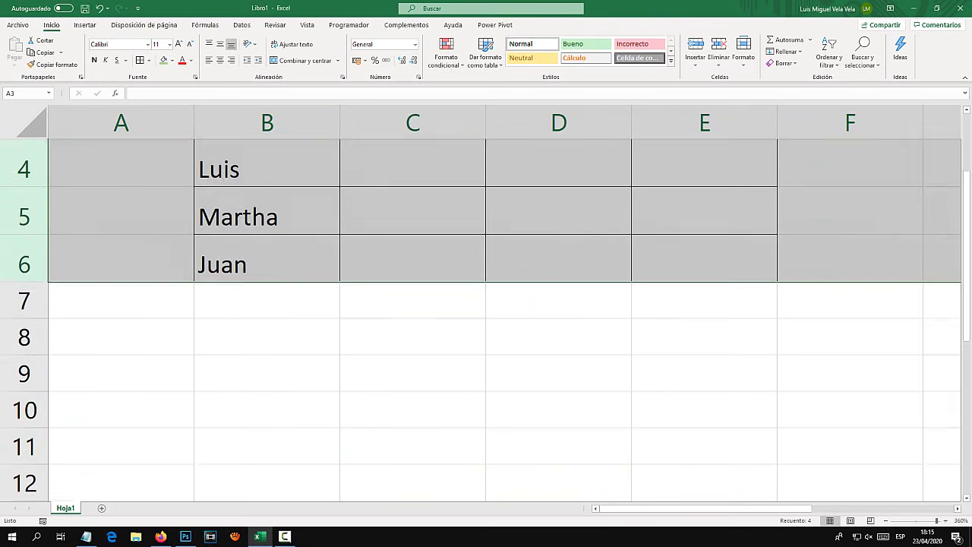
pyautogui.scroll(-1, 486, 303)
pyautogui.scroll(2, 486, 304)
pyautogui.click(266, 457)
pyautogui.scroll(-1, 487, 304)
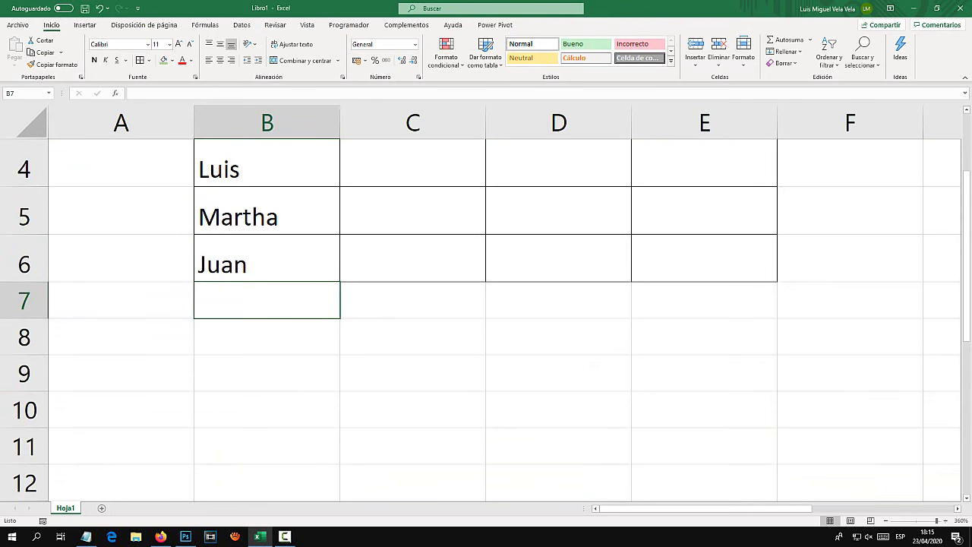
pyautogui.press('Up')
pyautogui.press('Down')
pyautogui.press('Up')
pyautogui.press('Down')
pyautogui.press('Up')
pyautogui.press('Down')
pyautogui.press('Up')
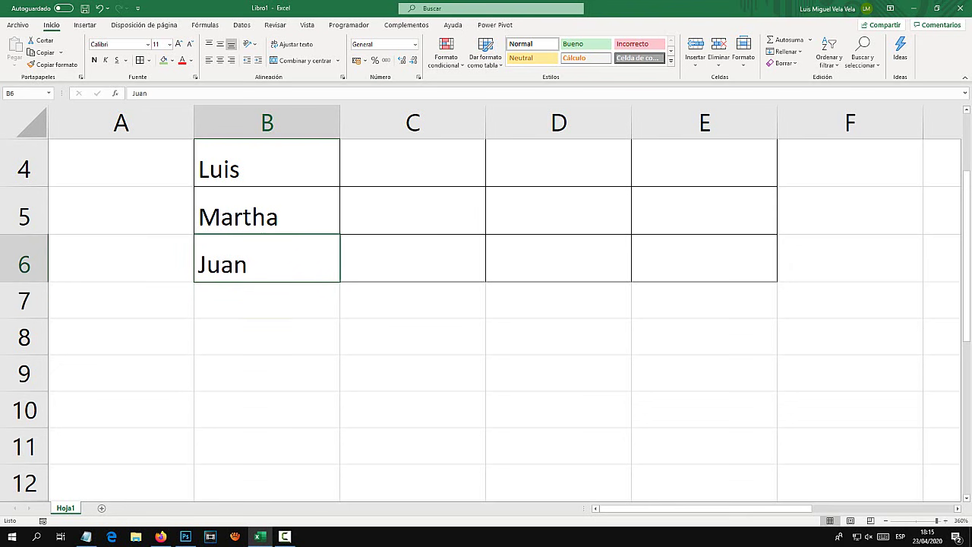
pyautogui.scroll(1, 486, 304)
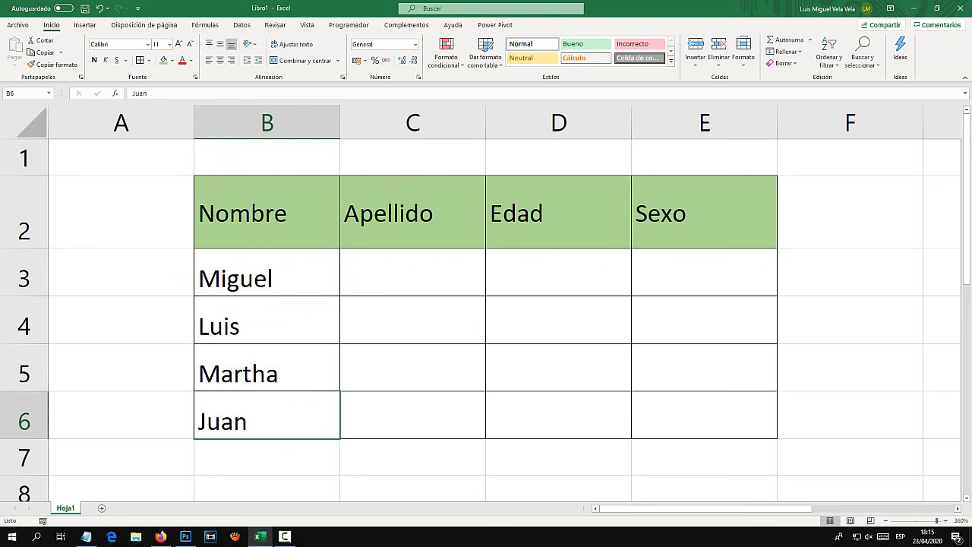
# Hide columns C, E and D (Apellido, Sexo, Edad) one by one with Ocultar
pyautogui.click(412, 122)
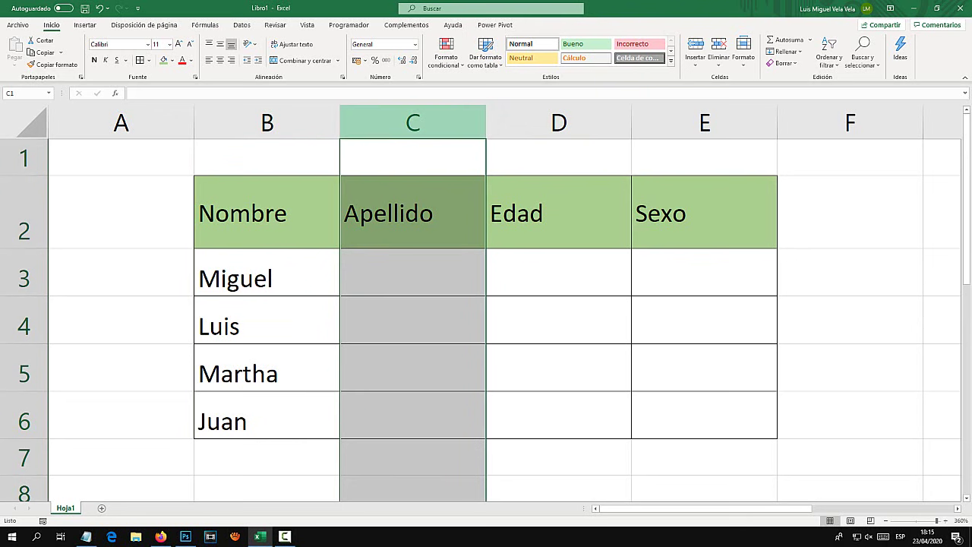
pyautogui.rightClick(433, 121)
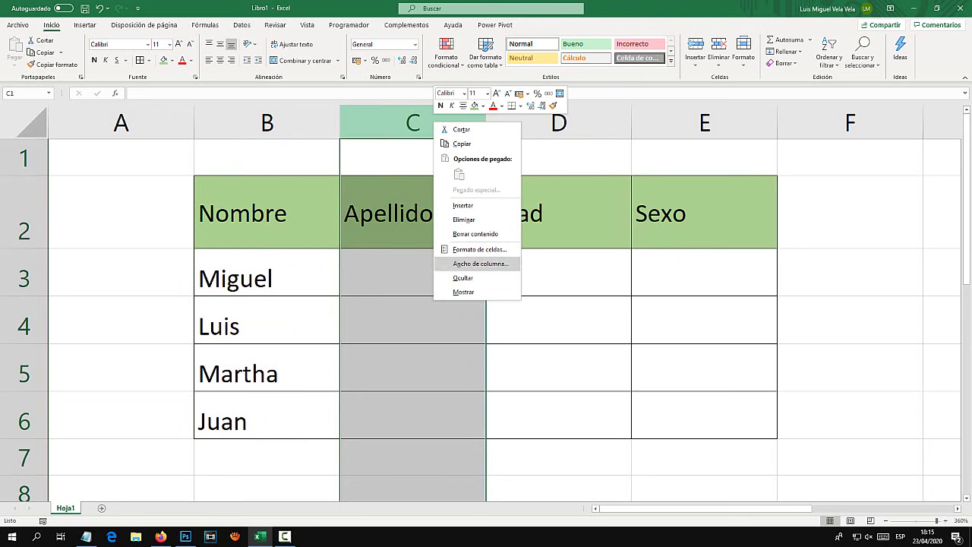
pyautogui.click(462, 278)
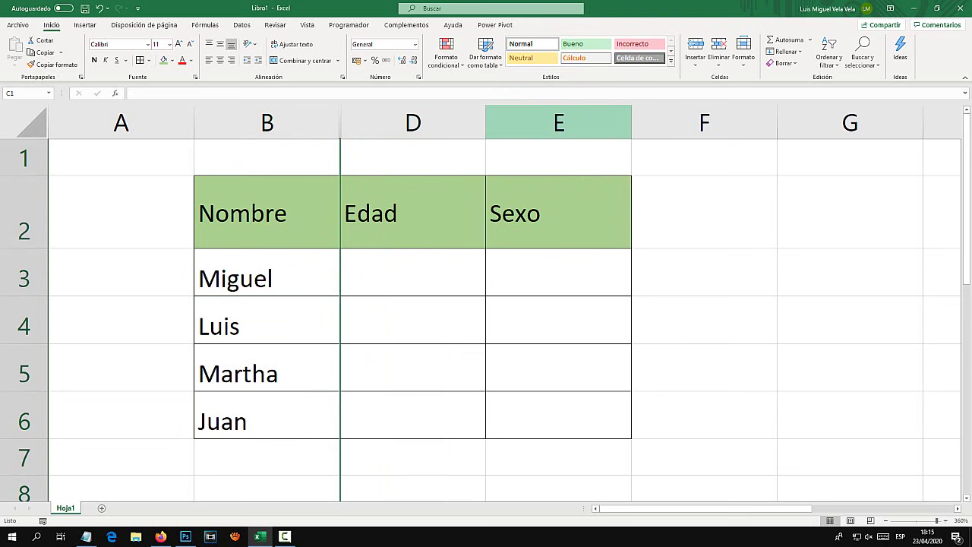
pyautogui.click(559, 122)
pyautogui.rightClick(553, 123)
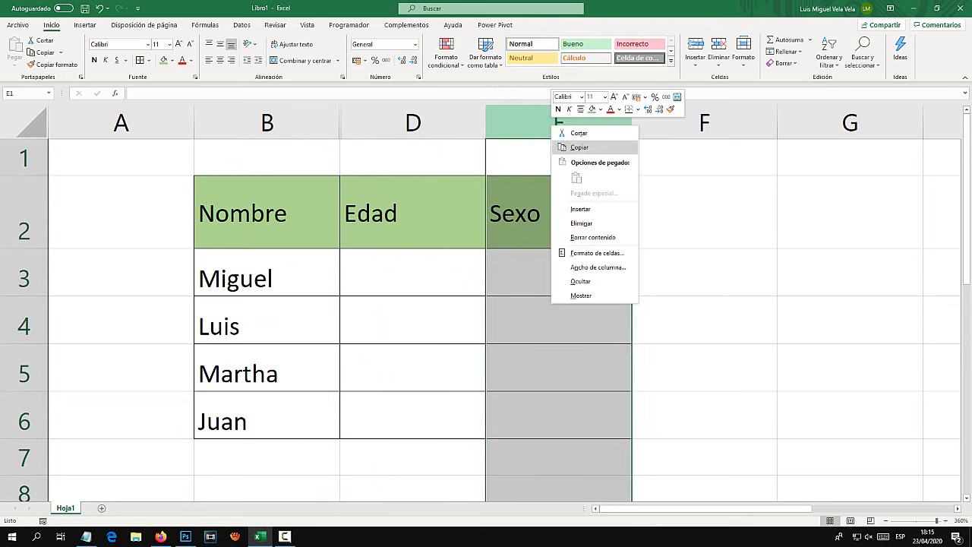
pyautogui.click(580, 281)
pyautogui.click(412, 123)
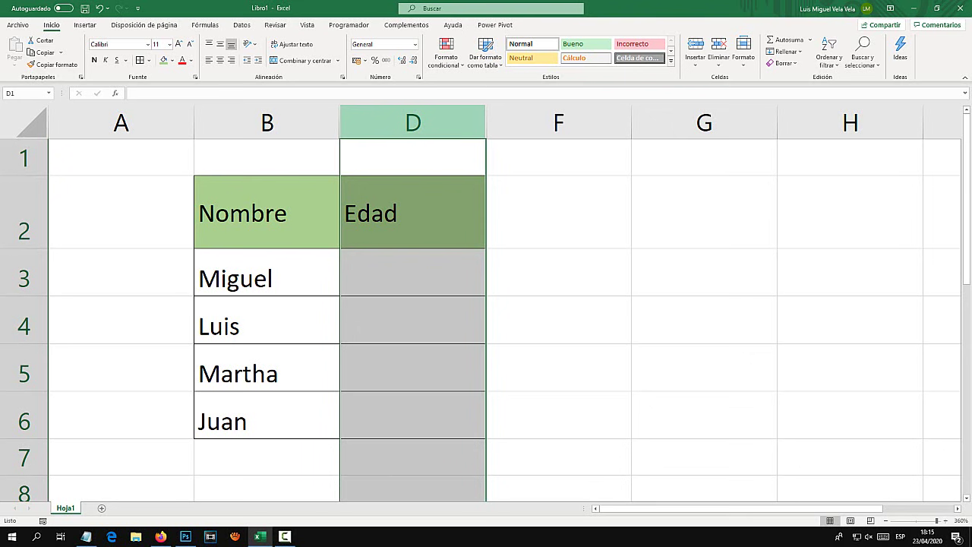
pyautogui.rightClick(415, 121)
pyautogui.click(439, 276)
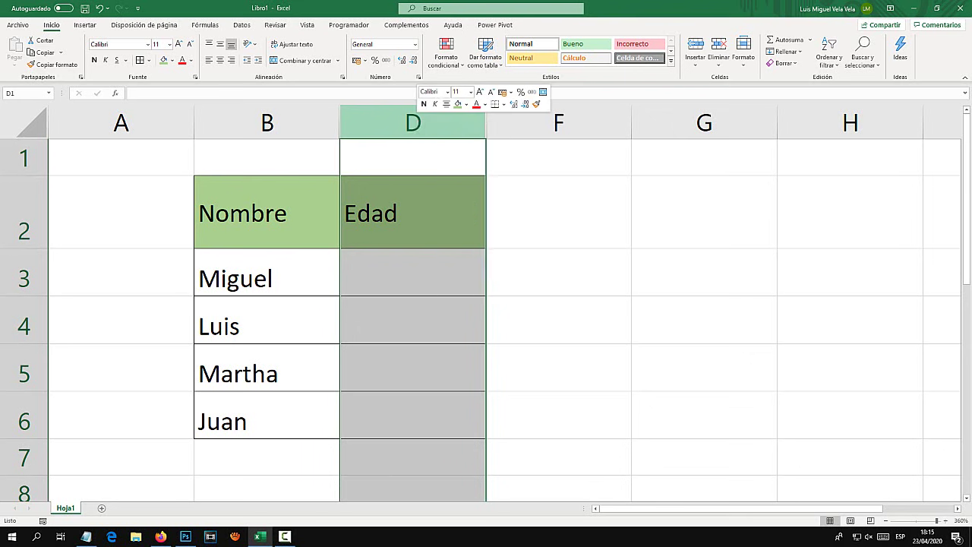
pyautogui.click(558, 320)
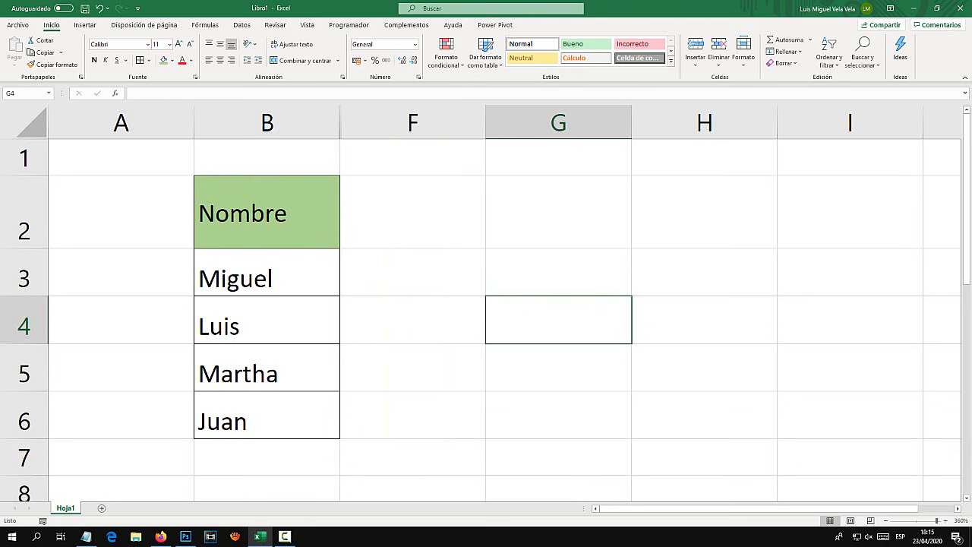
# Select columns A through H and unhide Apellido, Edad and Sexo with Mostrar
pyautogui.moveTo(121, 121); pyautogui.dragTo(487, 126)
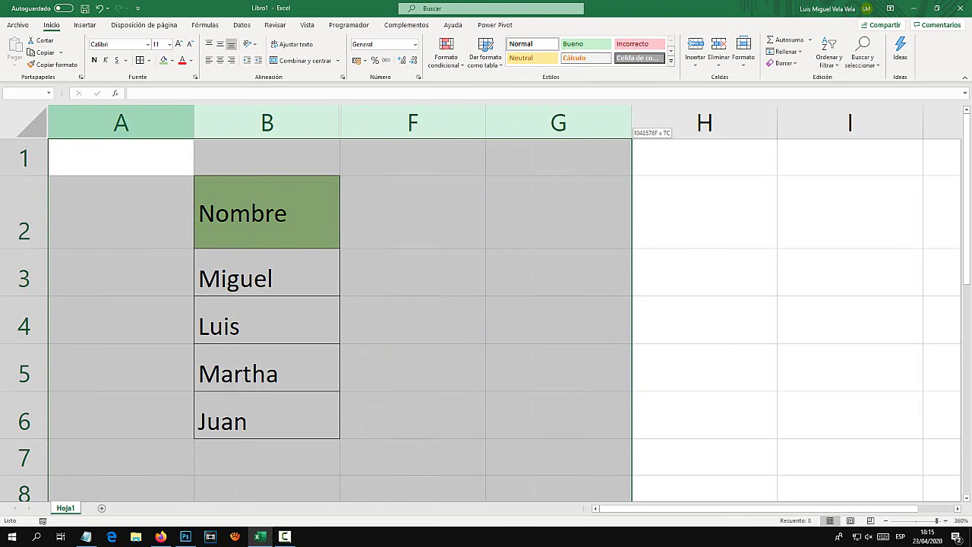
pyautogui.moveTo(486, 125); pyautogui.dragTo(775, 125)
pyautogui.rightClick(287, 121)
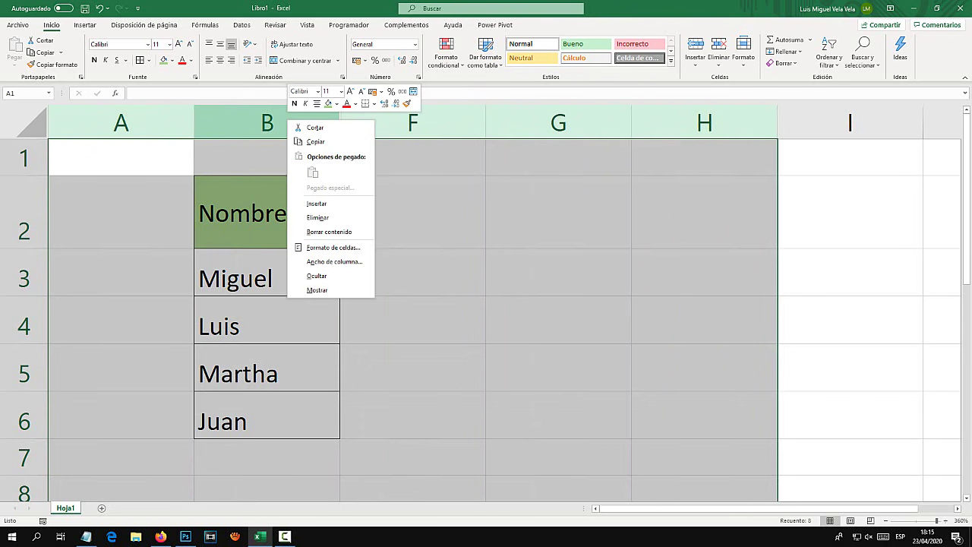
pyautogui.click(316, 291)
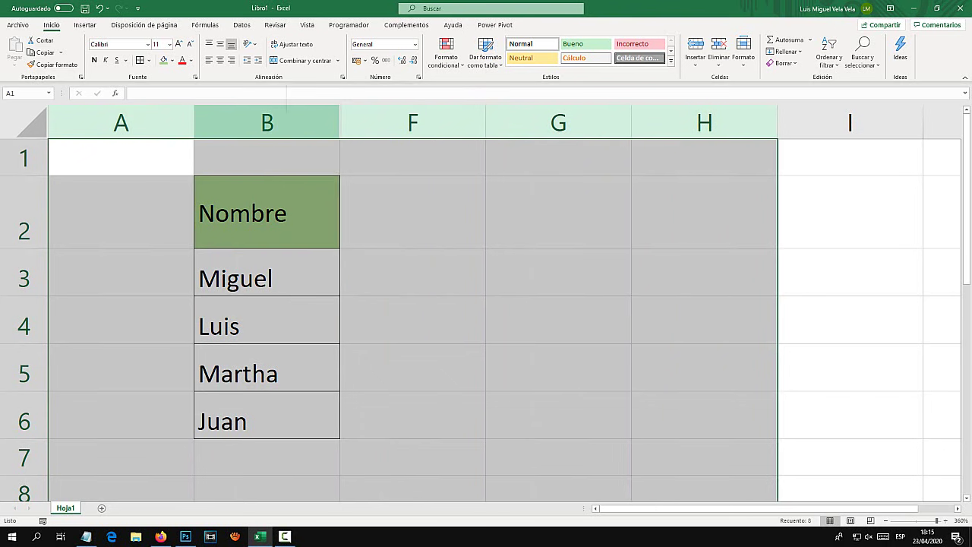
pyautogui.click(705, 272)
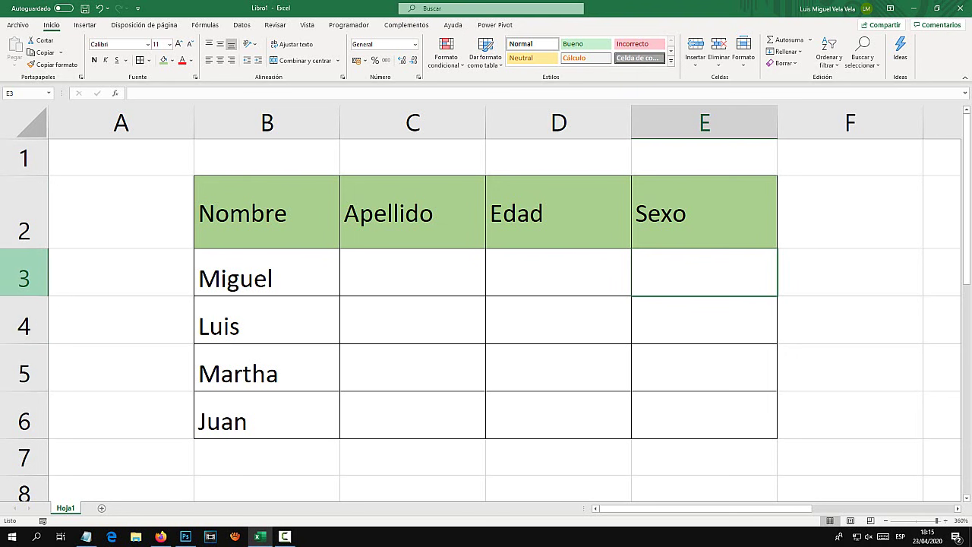
# Hide the rows holding Miguel, Martha and Juan
pyautogui.rightClick(13, 277)
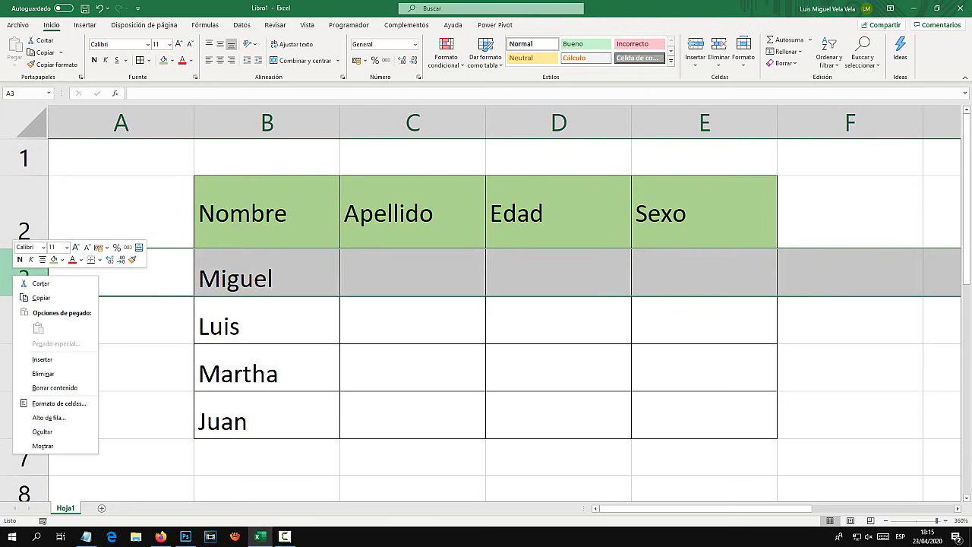
pyautogui.click(43, 432)
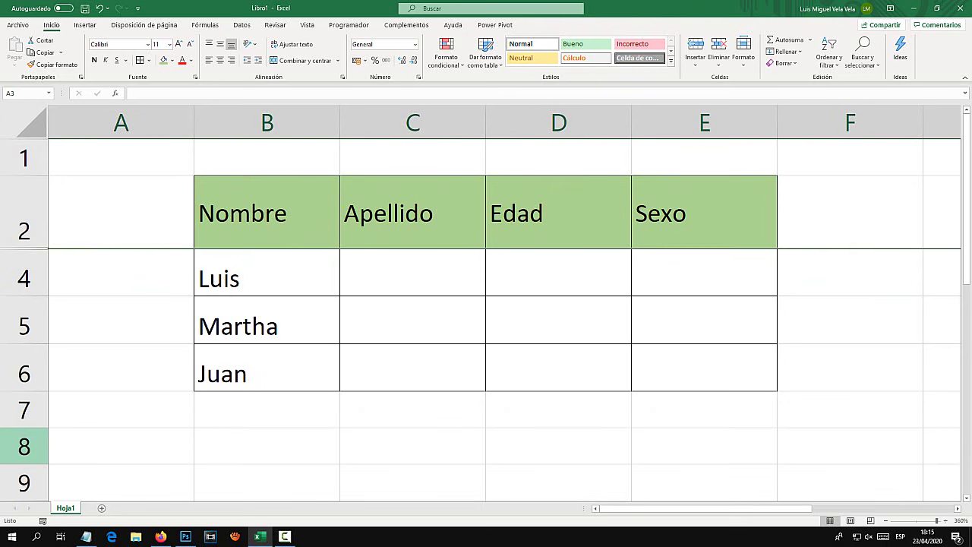
pyautogui.click(24, 326)
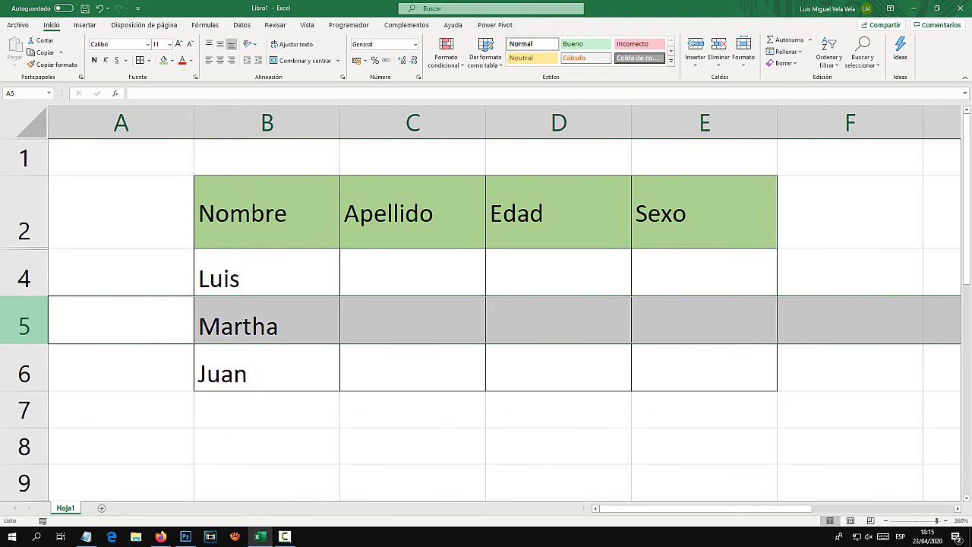
pyautogui.rightClick(12, 323)
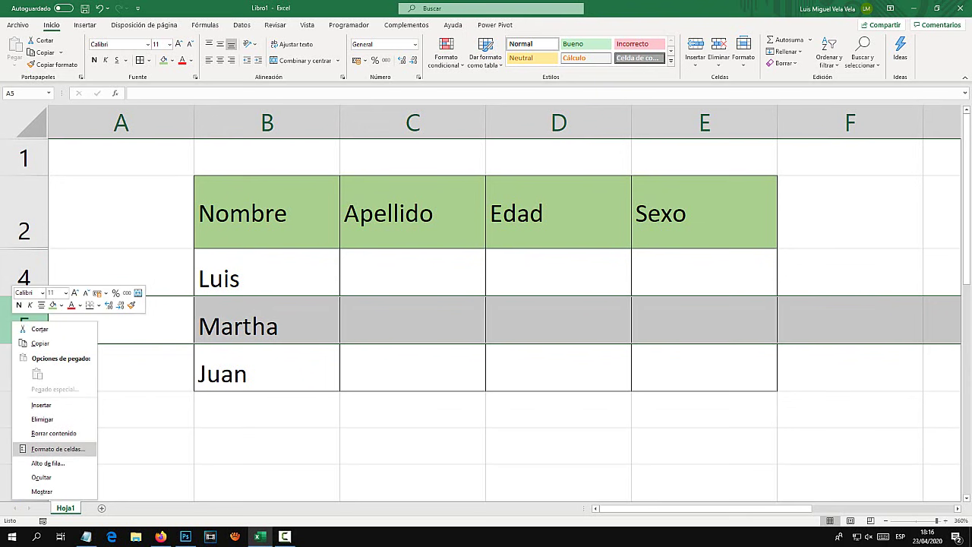
pyautogui.click(43, 473)
pyautogui.click(24, 326)
pyautogui.rightClick(12, 322)
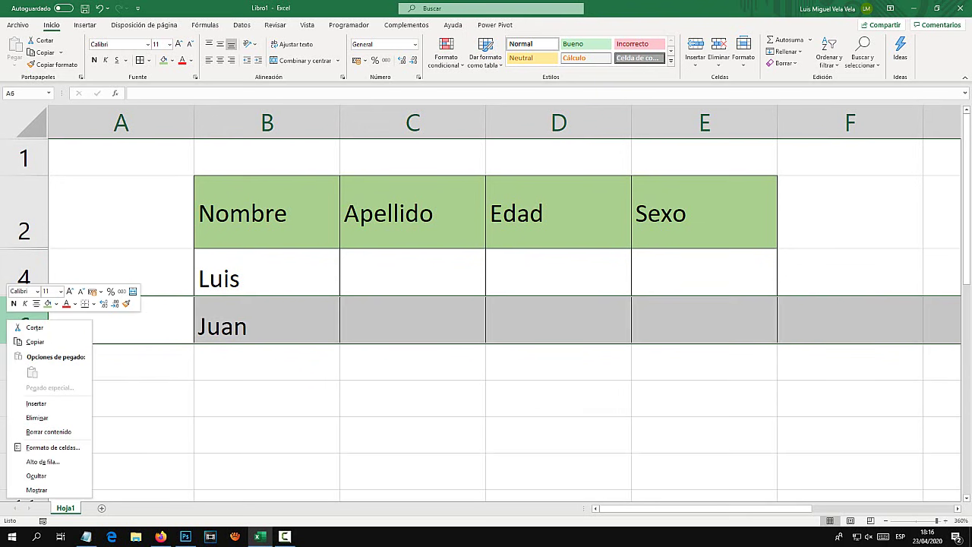
pyautogui.click(36, 475)
pyautogui.click(121, 387)
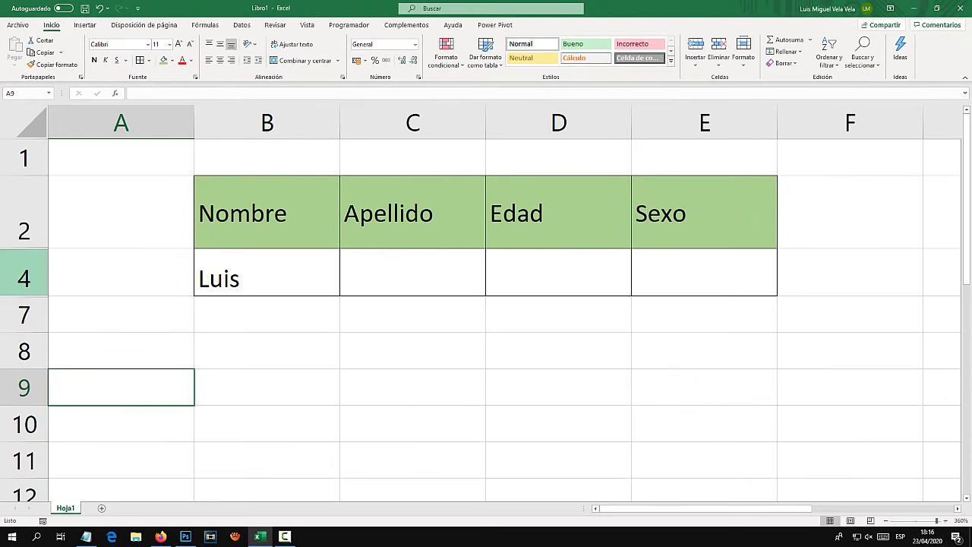
# Select rows 1–9 and unhide the hidden rows 3 to 6 with Mostrar
pyautogui.moveTo(24, 157); pyautogui.dragTo(21, 384)
pyautogui.rightClick(21, 357)
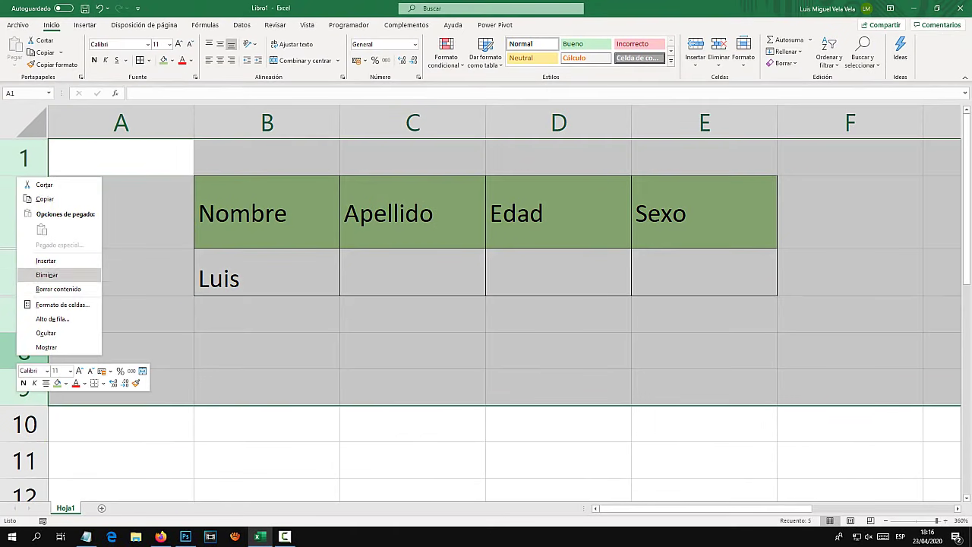
pyautogui.click(47, 347)
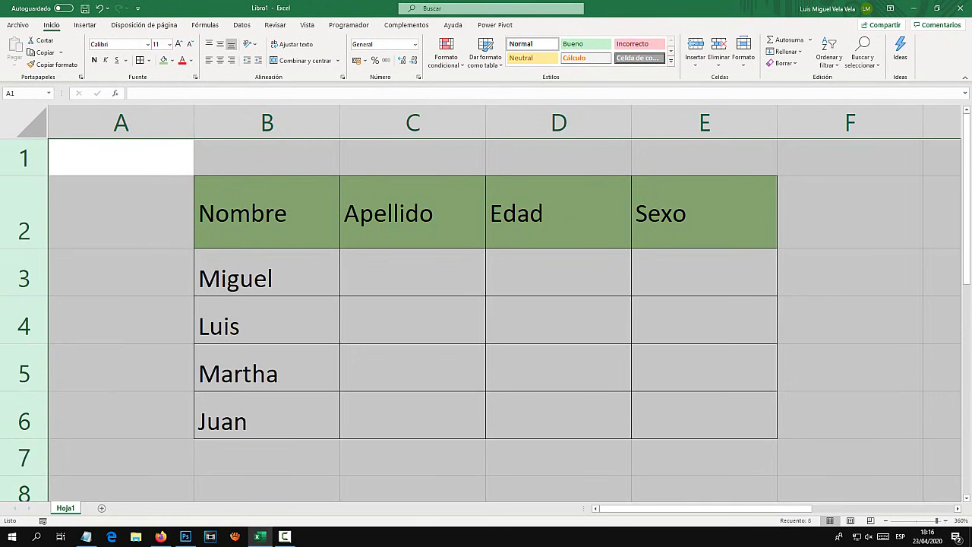
# Insert a blank column C before Apellido with Insertar columnas de hoja
pyautogui.click(267, 367)
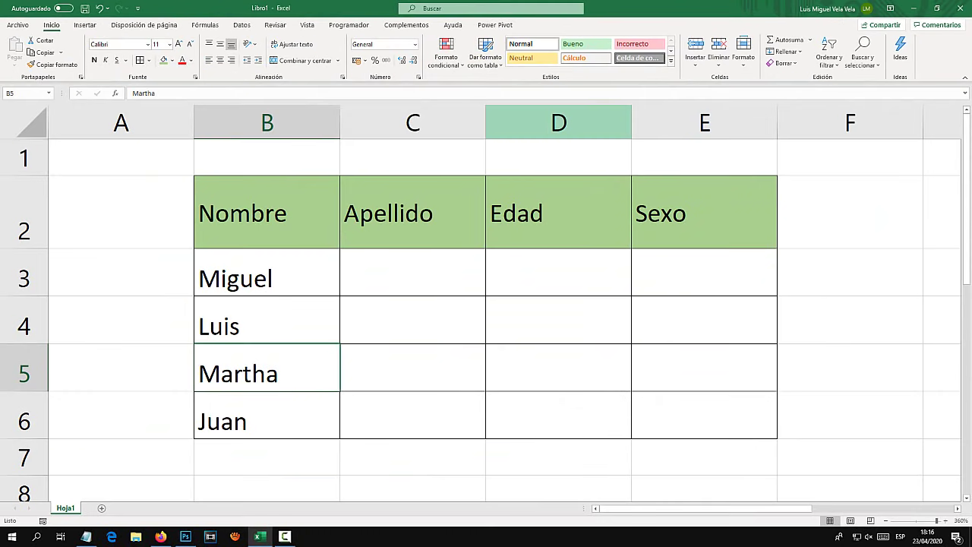
pyautogui.click(412, 122)
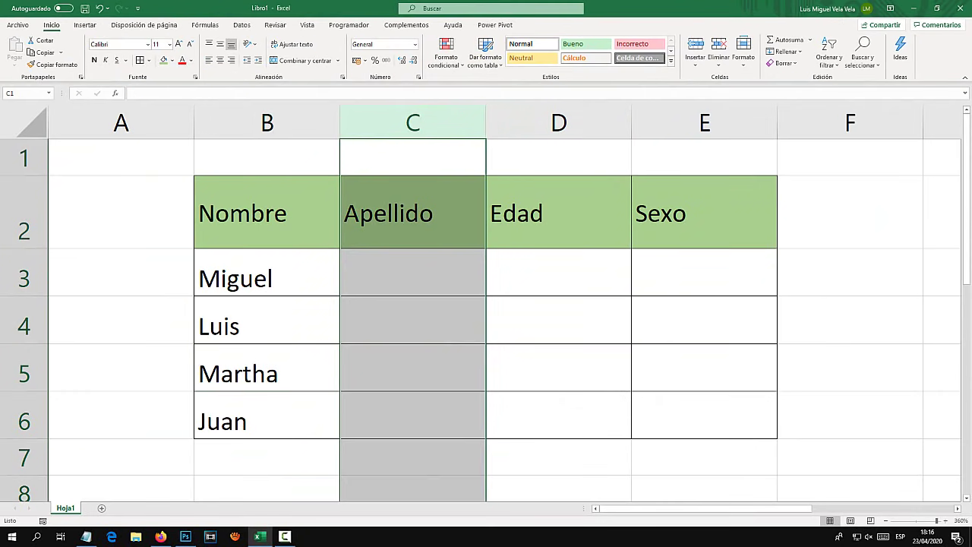
pyautogui.click(695, 64)
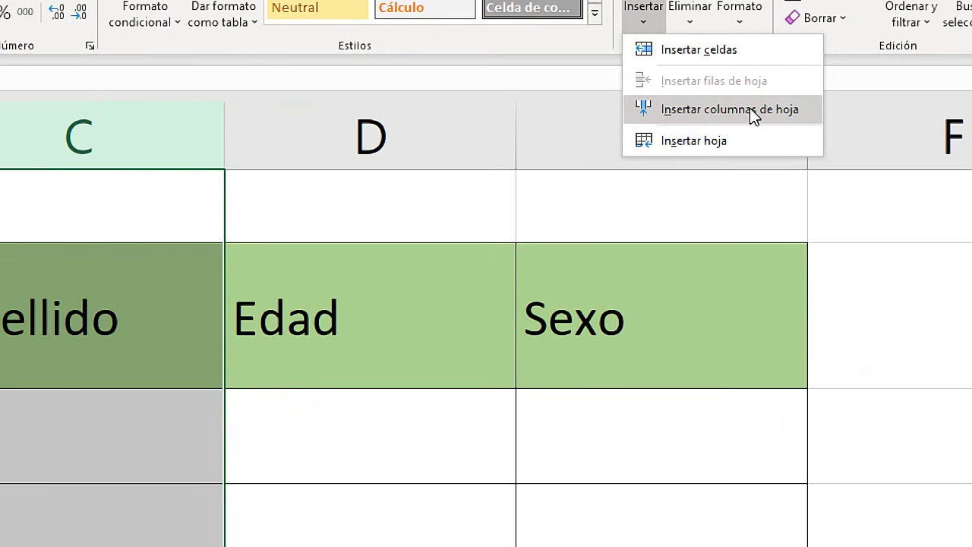
pyautogui.click(760, 110)
pyautogui.click(696, 57)
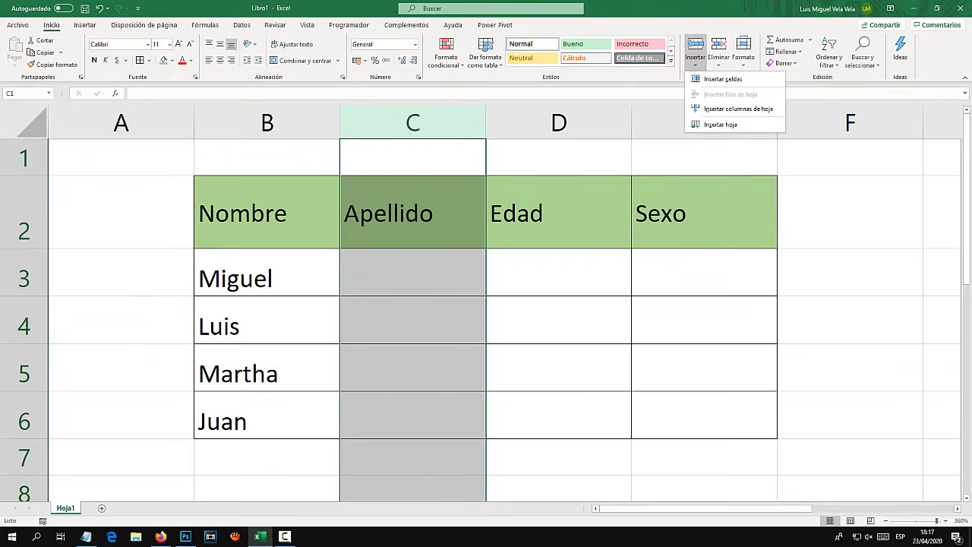
pyautogui.click(733, 102)
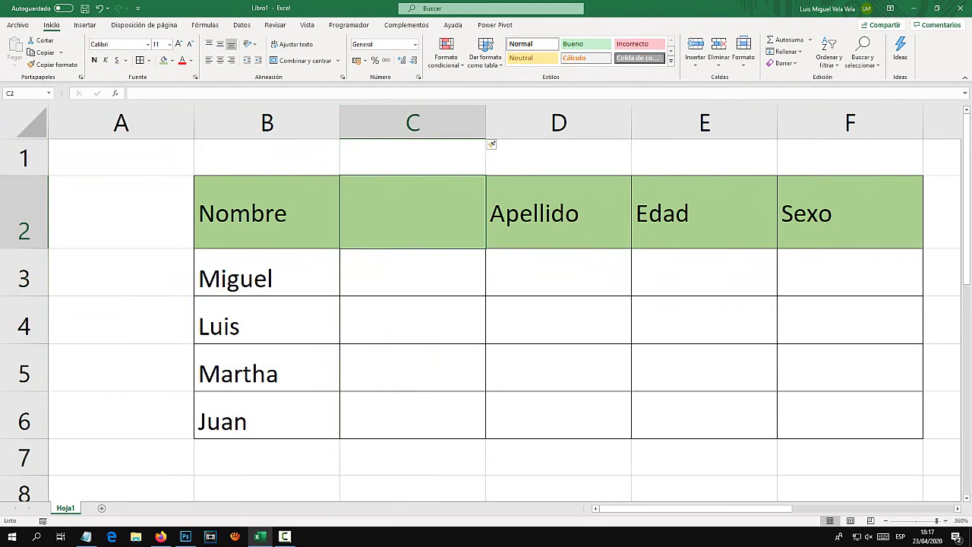
pyautogui.rightClick(400, 124)
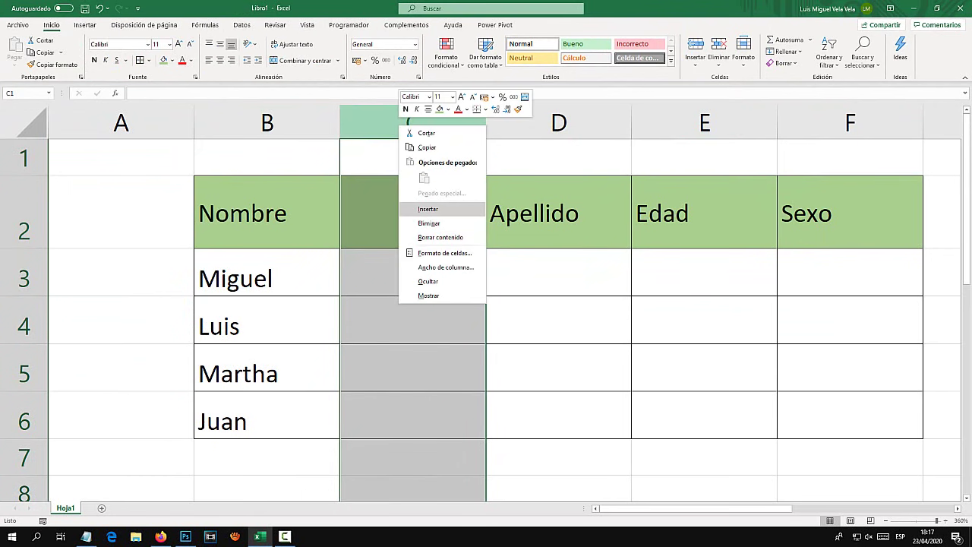
pyautogui.click(428, 209)
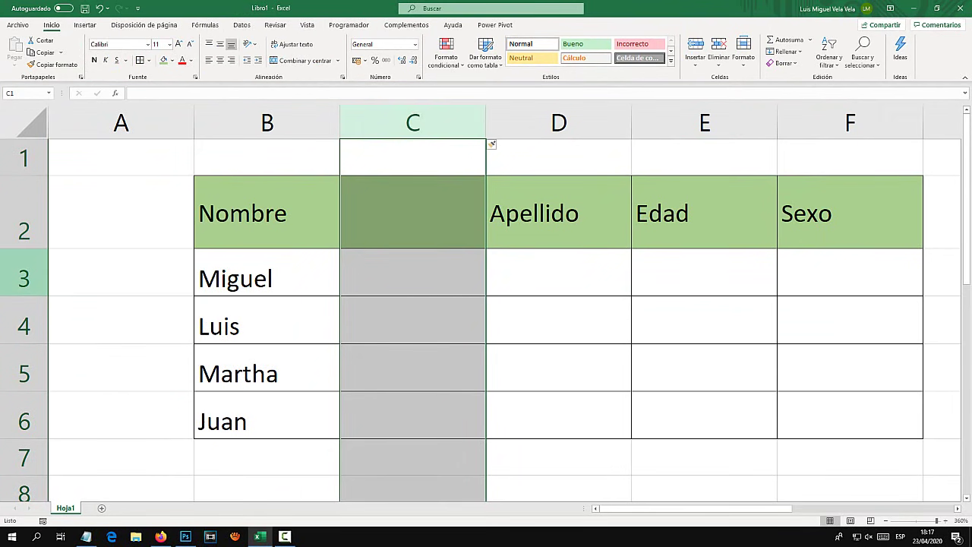
pyautogui.click(24, 278)
pyautogui.click(23, 326)
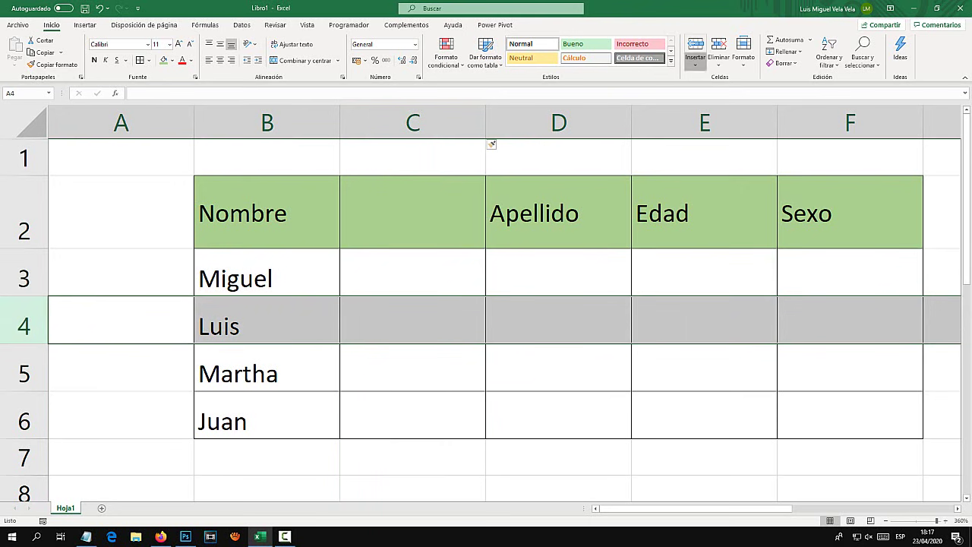
# Insert a blank row 4 above Luis with Insertar filas de hoja
pyautogui.click(695, 57)
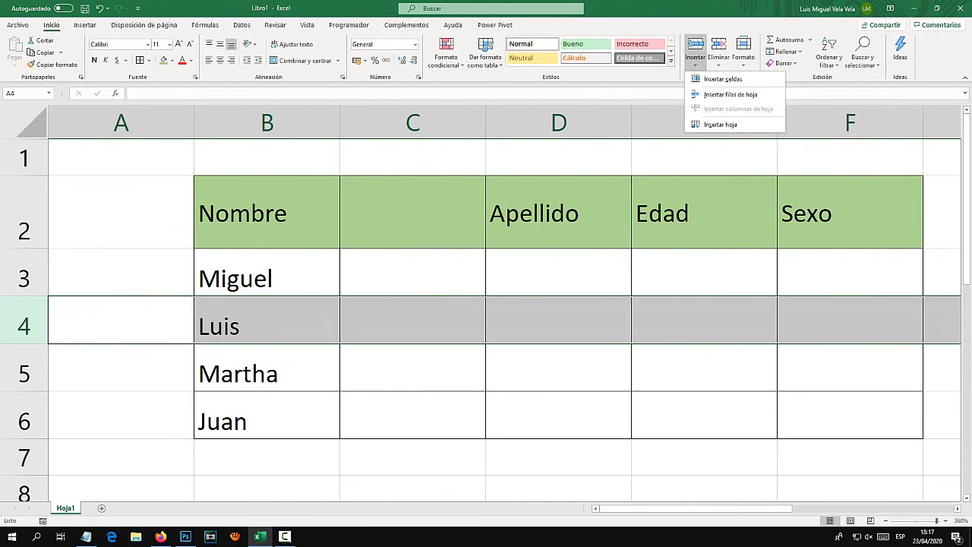
pyautogui.click(730, 94)
pyautogui.moveTo(266, 319); pyautogui.dragTo(850, 320)
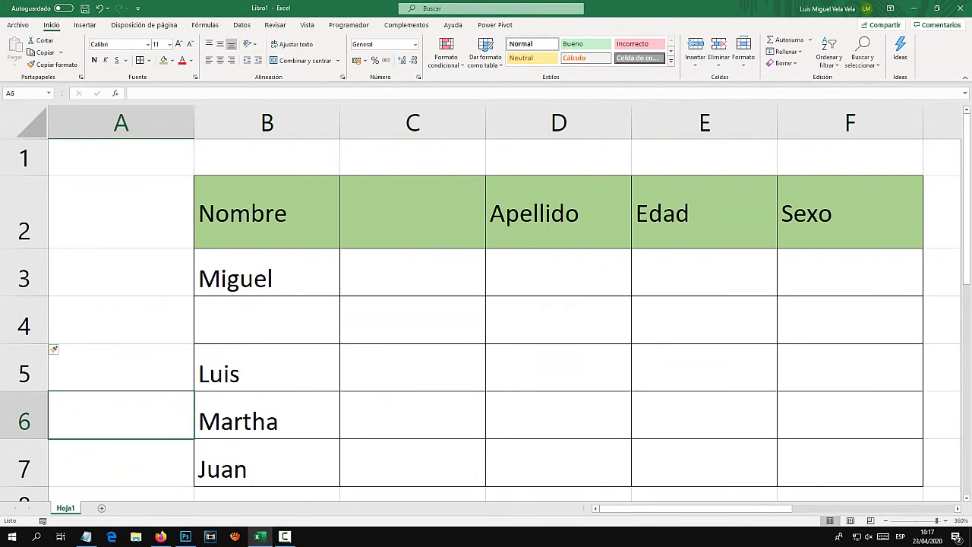
pyautogui.click(23, 320)
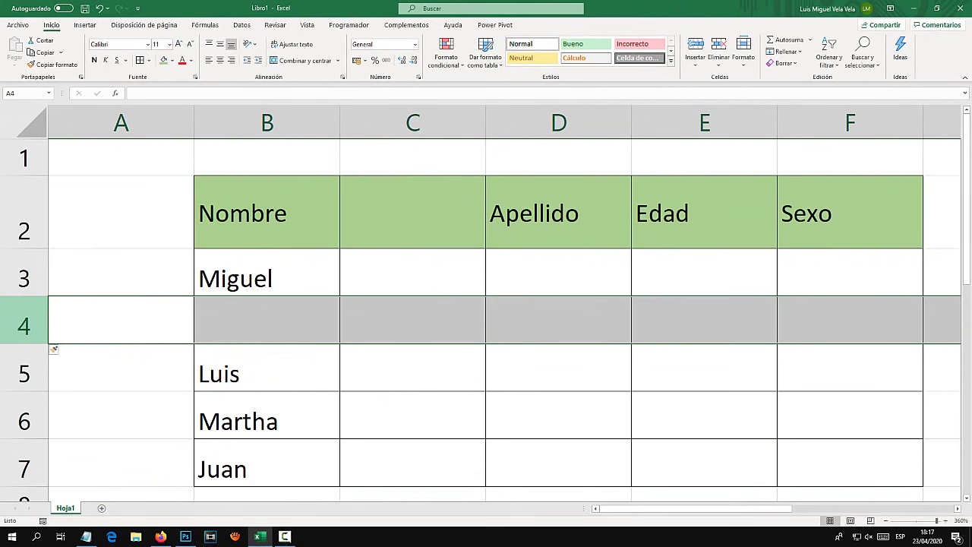
pyautogui.click(266, 320)
# Fill cell C3 with green
pyautogui.press('Right')
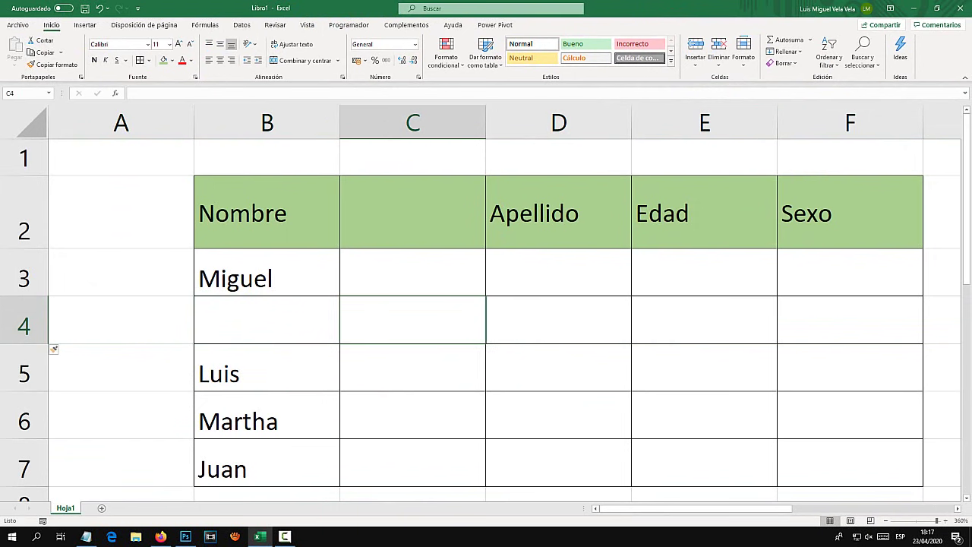
pyautogui.press('Up')
pyautogui.press('Left')
pyautogui.press('Right')
pyautogui.press('Right')
pyautogui.click(412, 272)
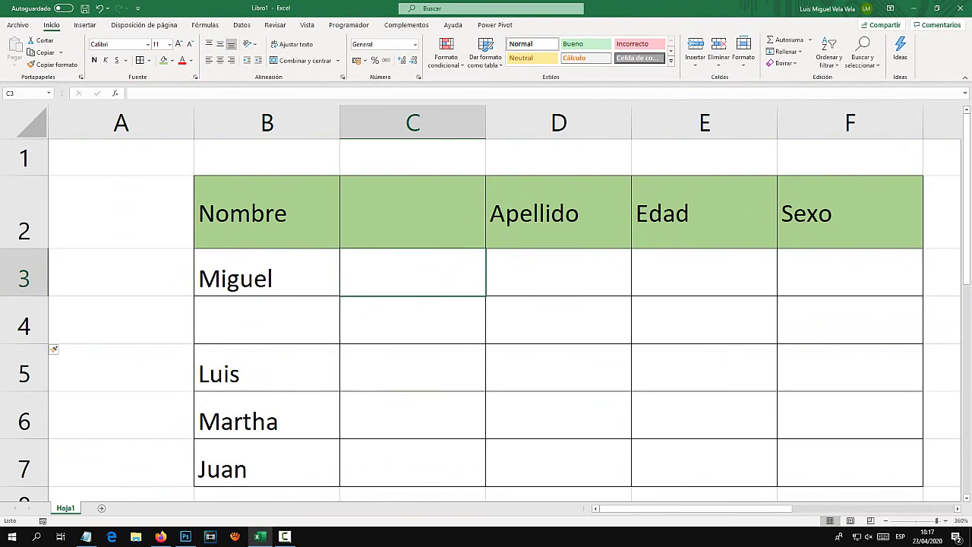
pyautogui.click(163, 60)
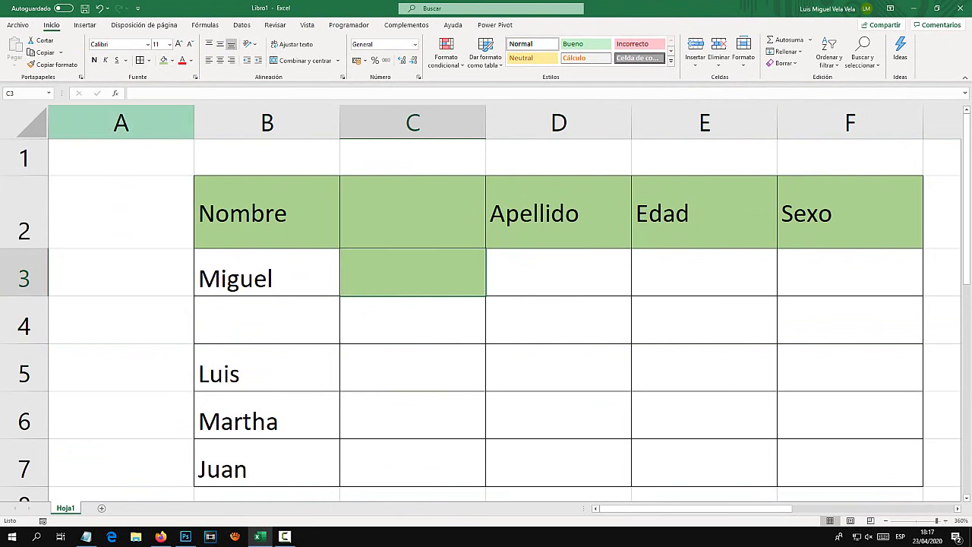
pyautogui.click(695, 65)
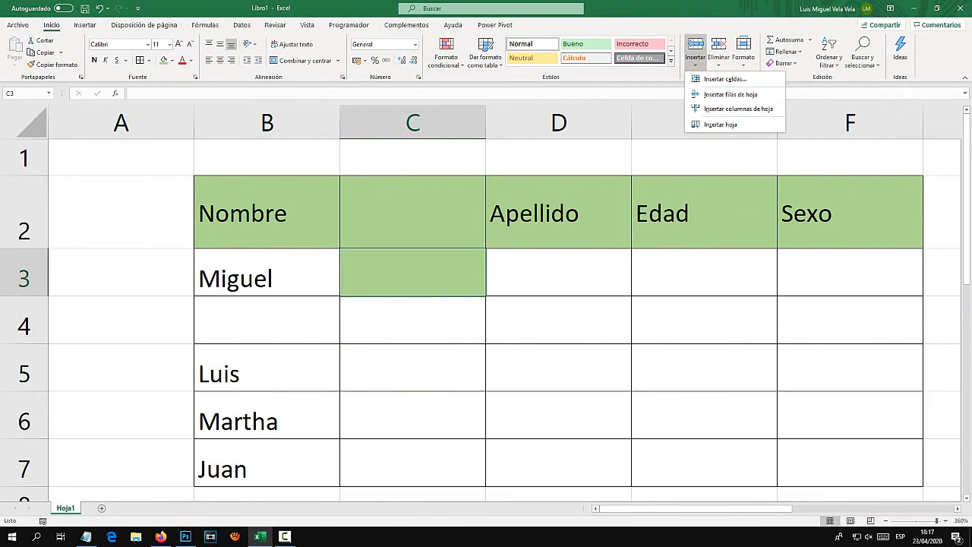
# Insert an entire column at C via Insertar celdas, shifting the green cell to D3
pyautogui.press('Down')
pyautogui.press('Down')
pyautogui.press('Down')
pyautogui.press('Up')
pyautogui.press('Up')
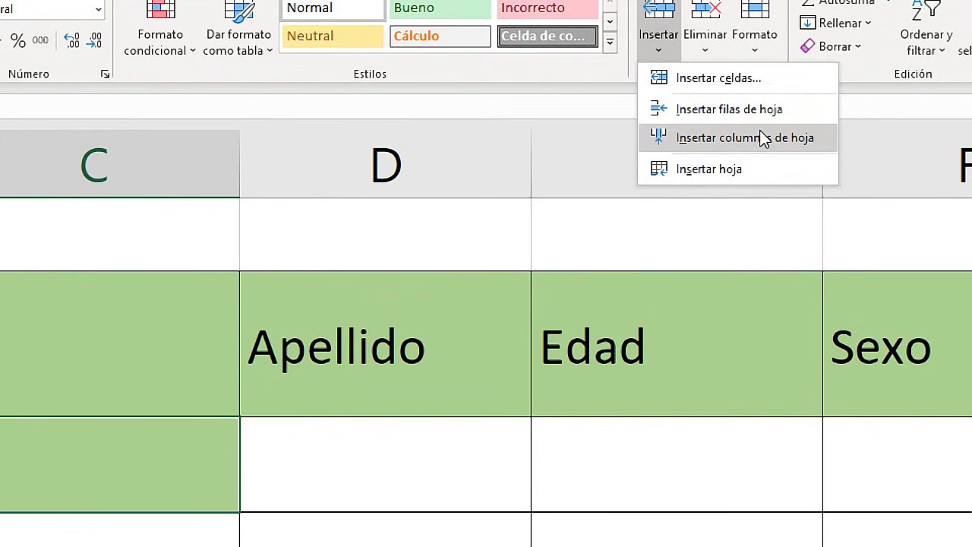
pyautogui.click(725, 90)
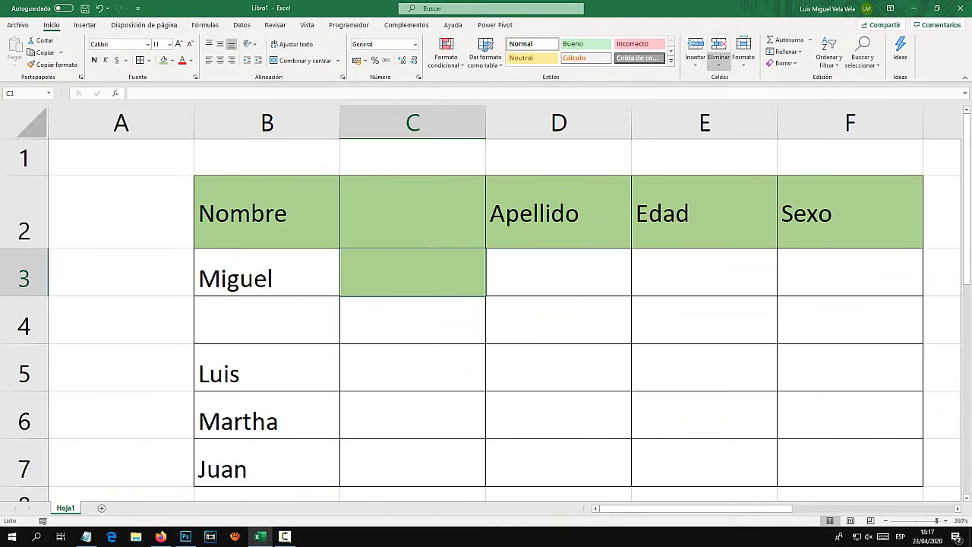
pyautogui.click(695, 65)
pyautogui.click(729, 95)
pyautogui.moveTo(414, 202)
pyautogui.mouseDown()
pyautogui.moveTo(567, 217)
pyautogui.moveTo(455, 180)
pyautogui.mouseUp()
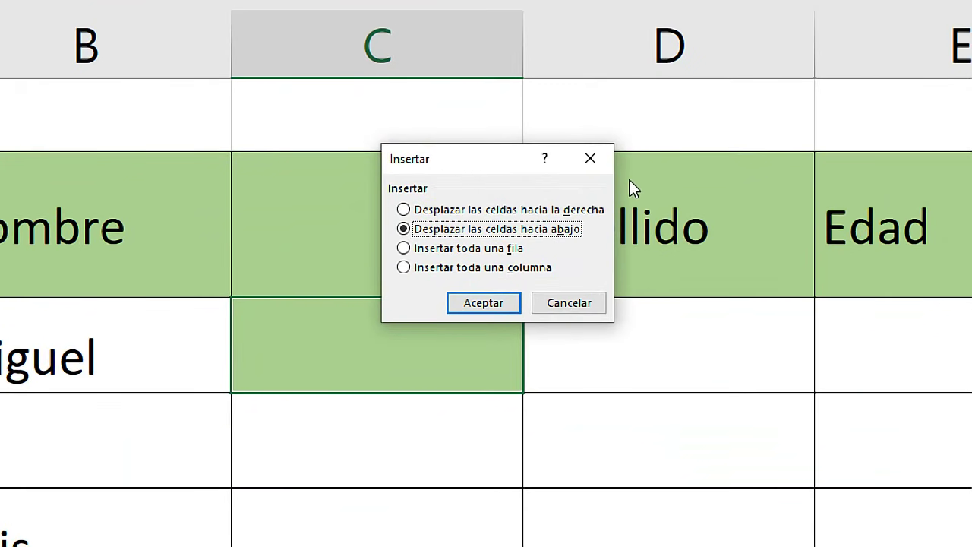
pyautogui.moveTo(466, 178); pyautogui.dragTo(620, 189)
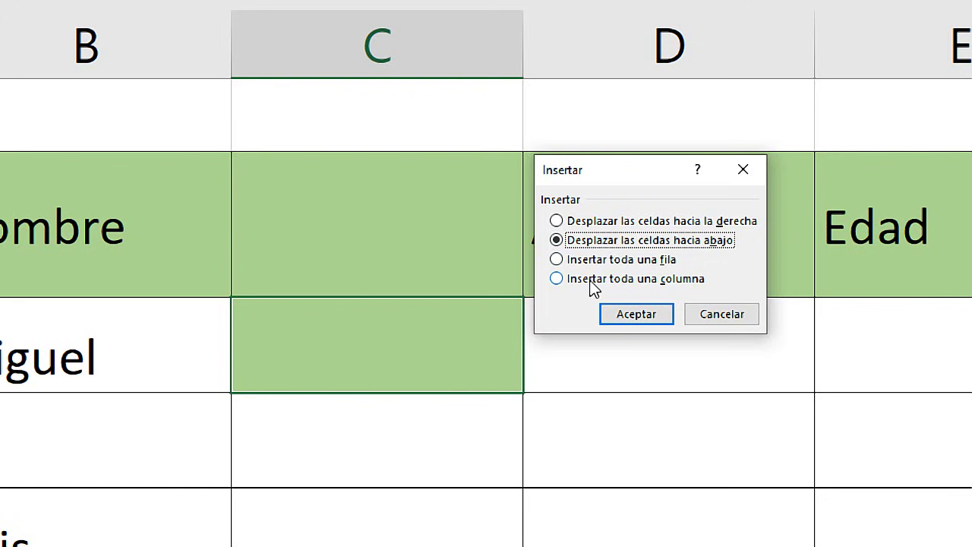
pyautogui.click(568, 260)
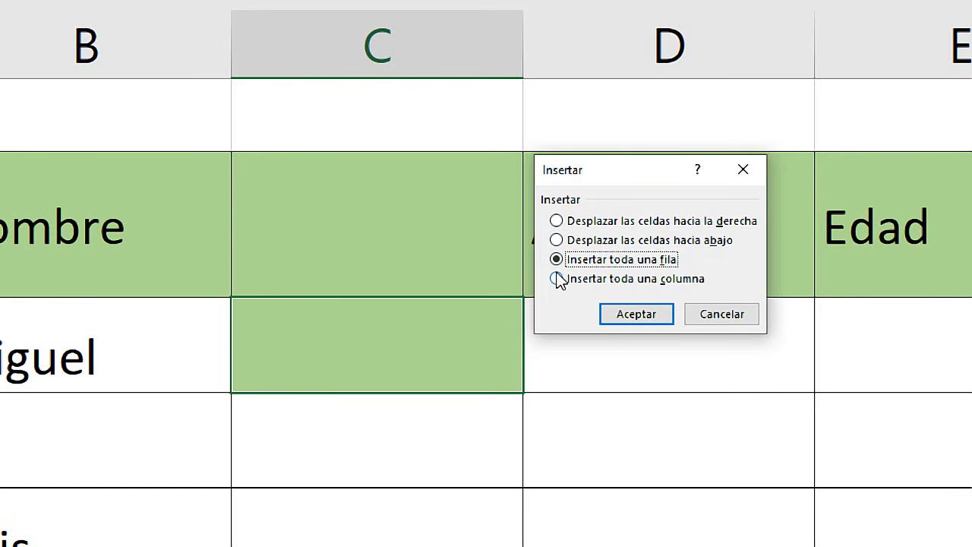
pyautogui.click(558, 280)
pyautogui.click(667, 260)
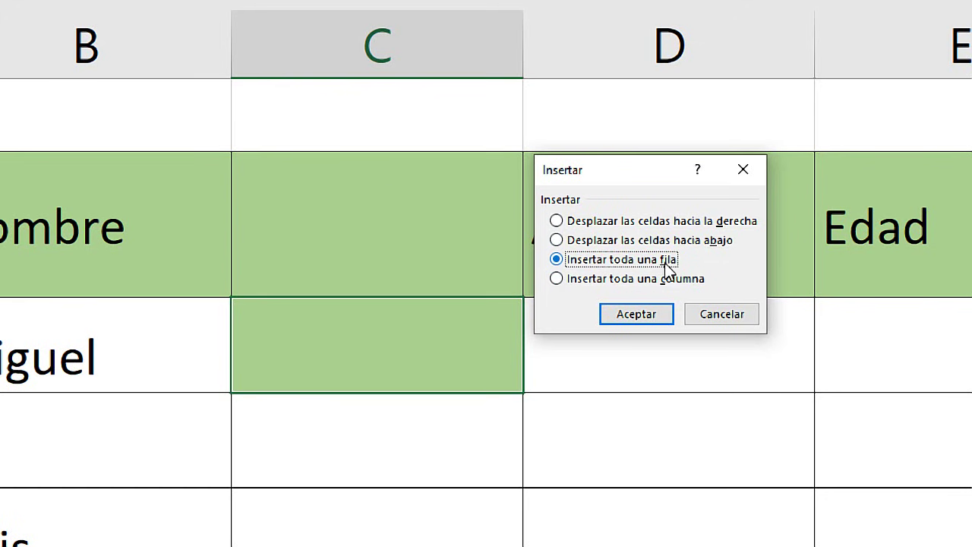
pyautogui.click(555, 280)
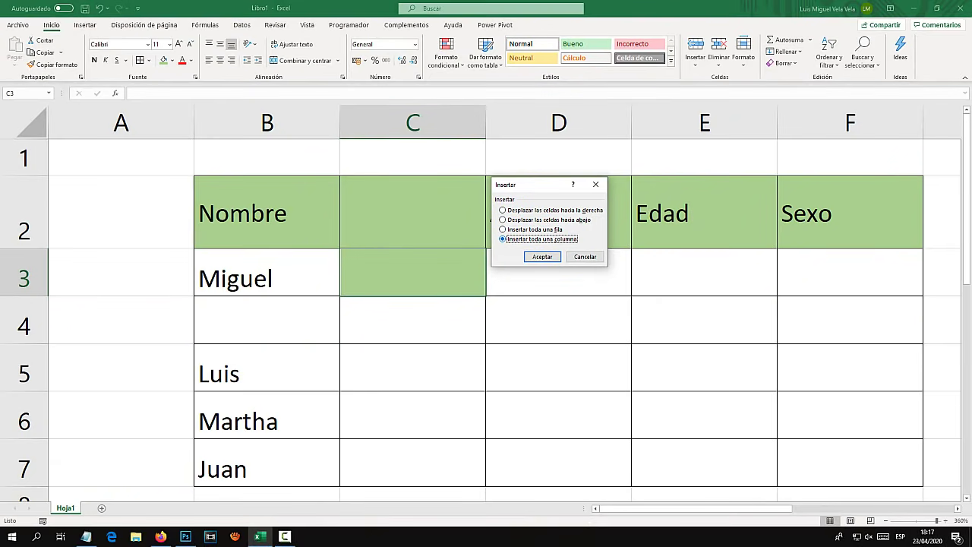
pyautogui.click(542, 257)
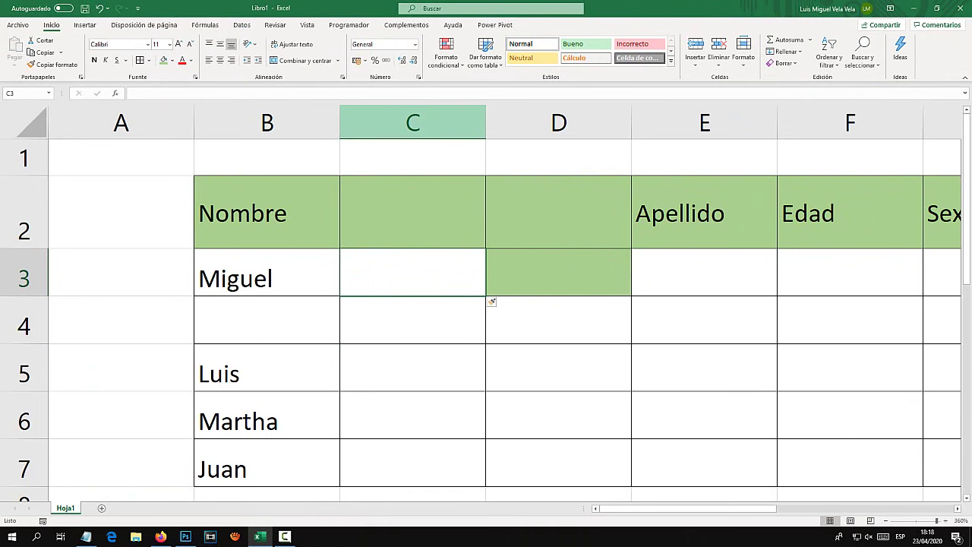
pyautogui.moveTo(414, 122); pyautogui.dragTo(559, 121)
pyautogui.rightClick(545, 115)
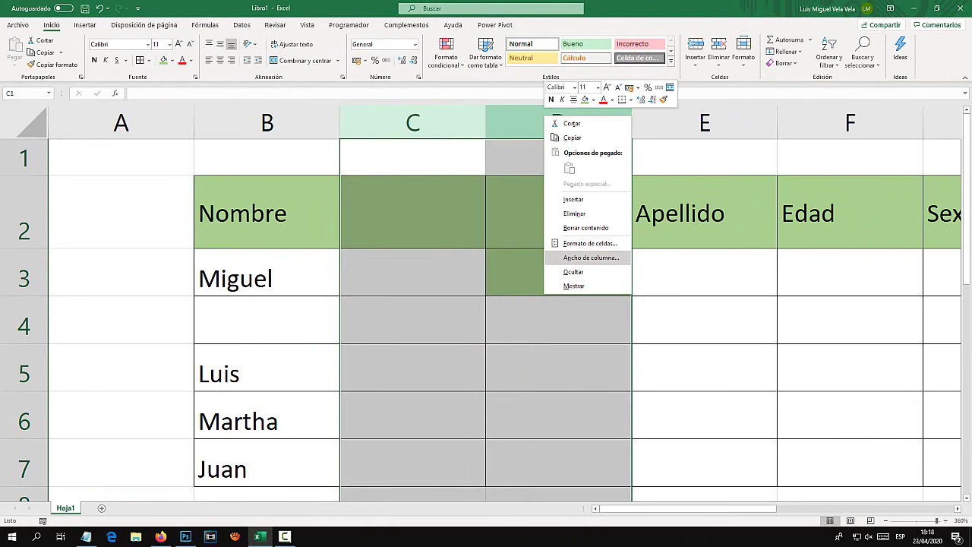
# Delete the two blank columns C and D, removing the green cell
pyautogui.click(574, 213)
pyautogui.click(558, 272)
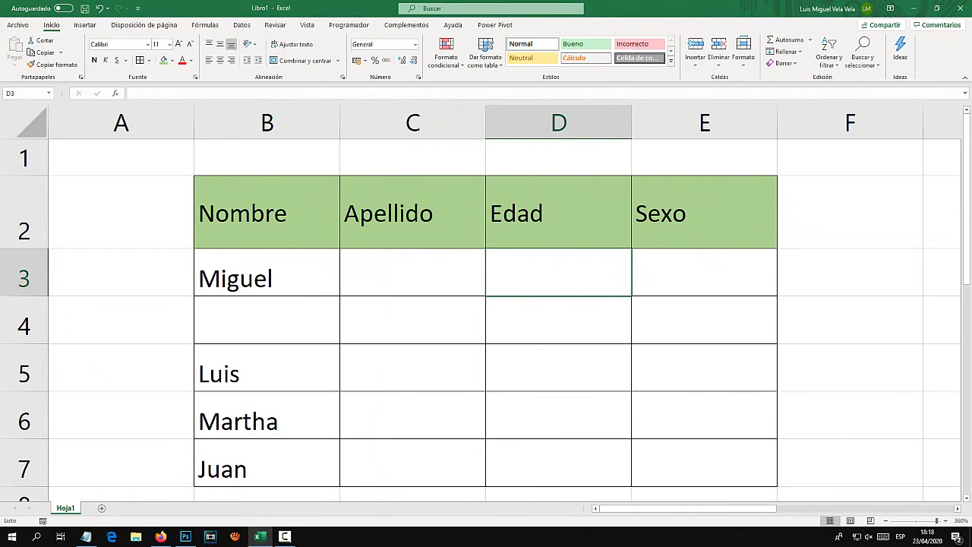
pyautogui.click(743, 53)
pyautogui.press('Escape')
pyautogui.click(25, 212)
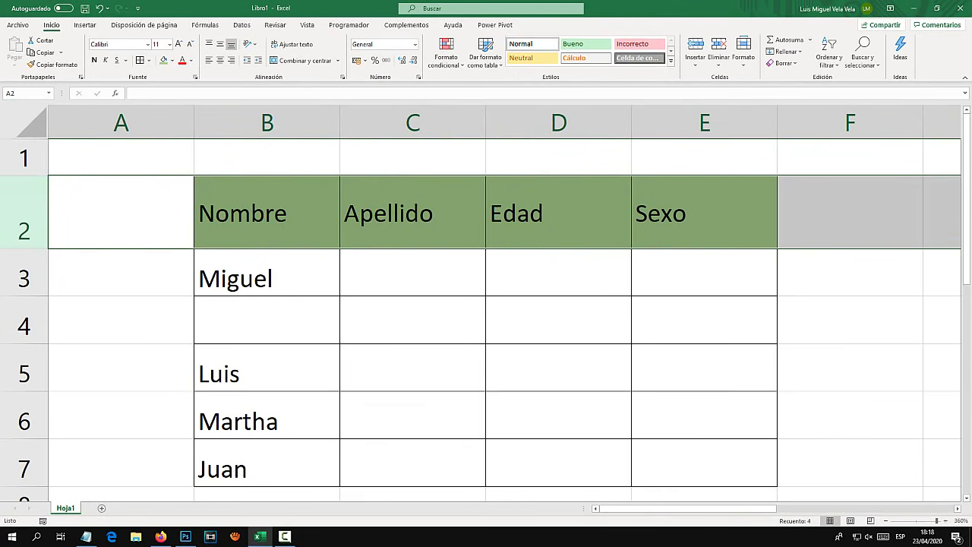
# Set the height of row 3 (Miguel) to 30 via Formato > Alto de fila
pyautogui.click(266, 272)
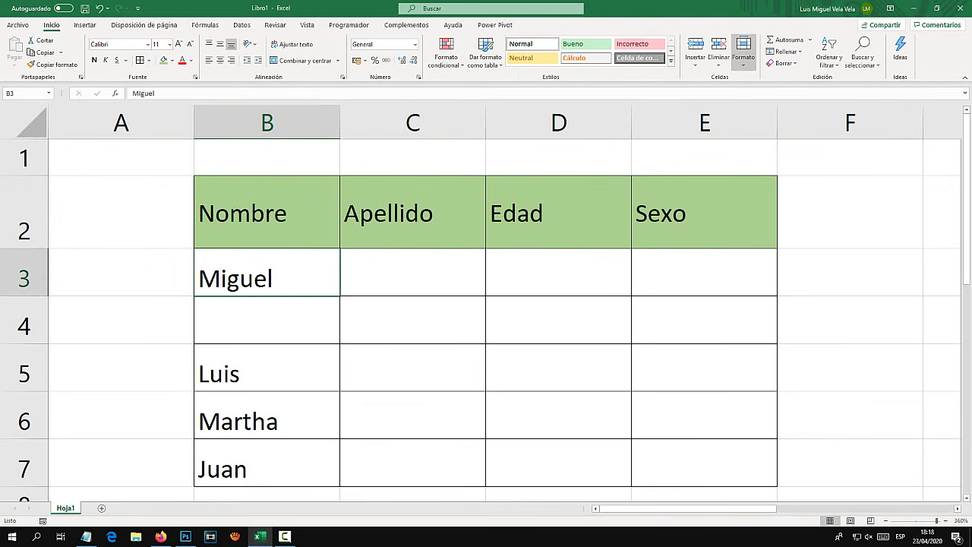
pyautogui.click(744, 53)
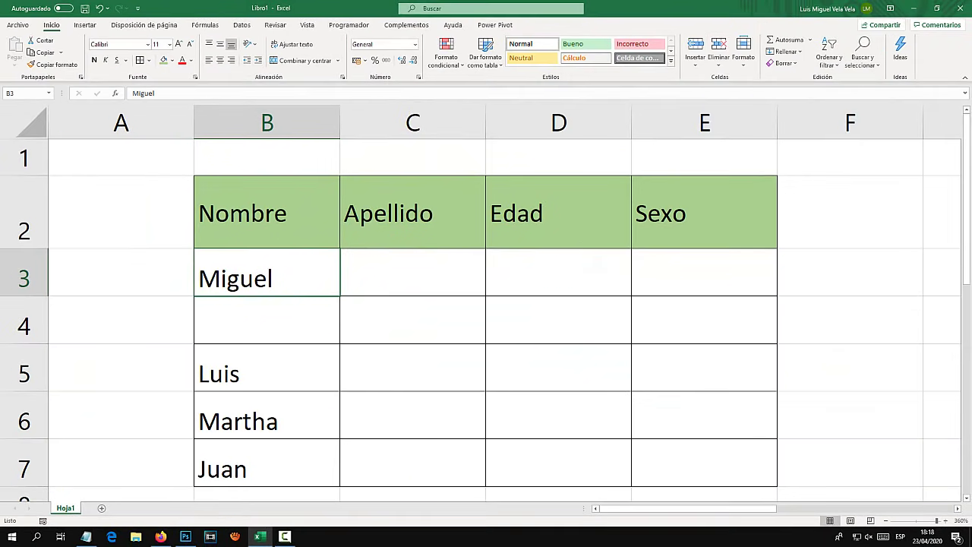
pyautogui.click(718, 57)
pyautogui.click(743, 53)
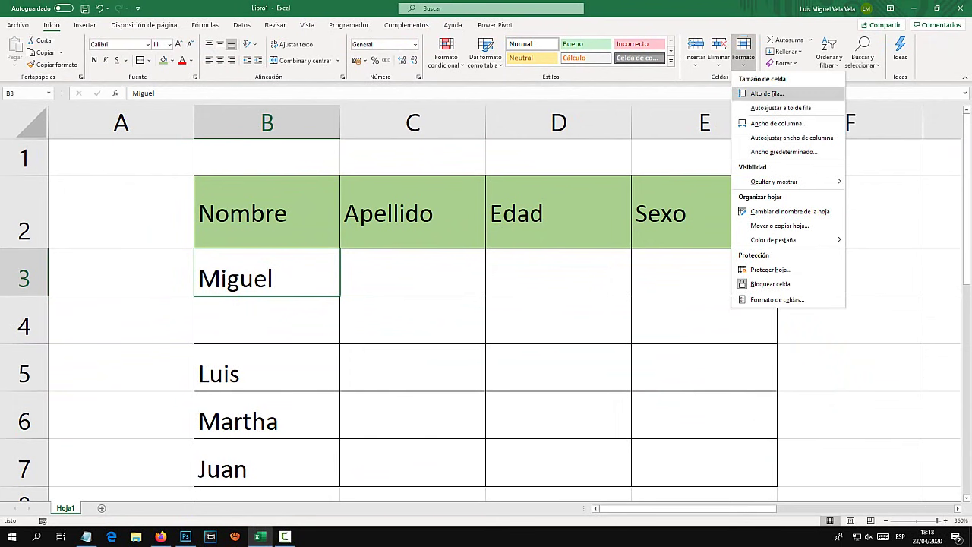
pyautogui.click(768, 94)
pyautogui.moveTo(524, 206)
pyautogui.mouseDown()
pyautogui.moveTo(527, 234)
pyautogui.moveTo(213, 212)
pyautogui.mouseUp()
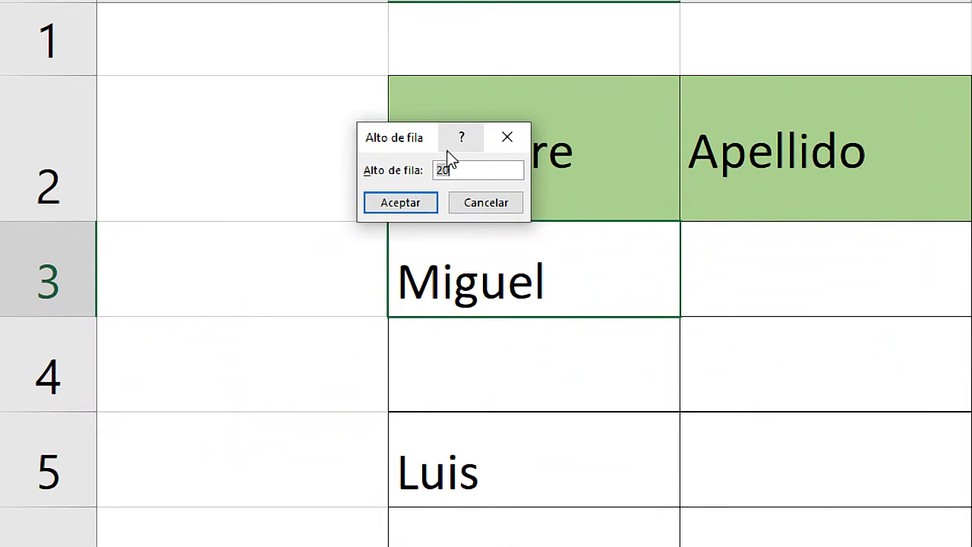
pyautogui.write('30')
pyautogui.press('Return')
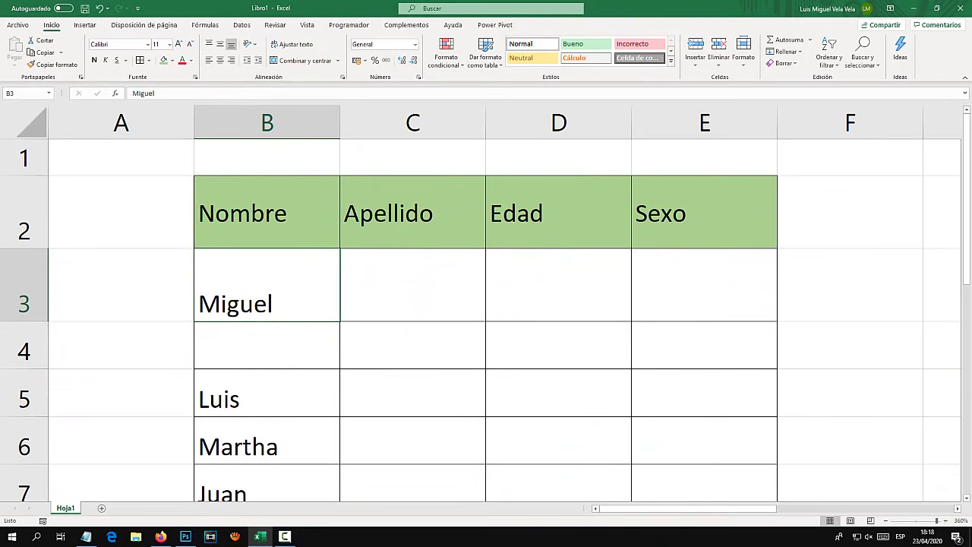
# Select the whole sheet and set every row height to 30
pyautogui.click(24, 123)
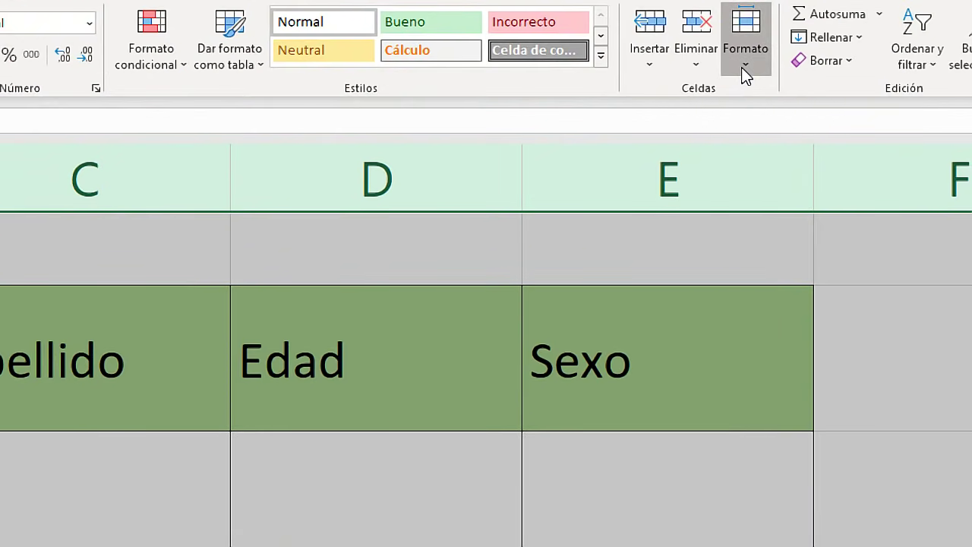
pyautogui.click(743, 67)
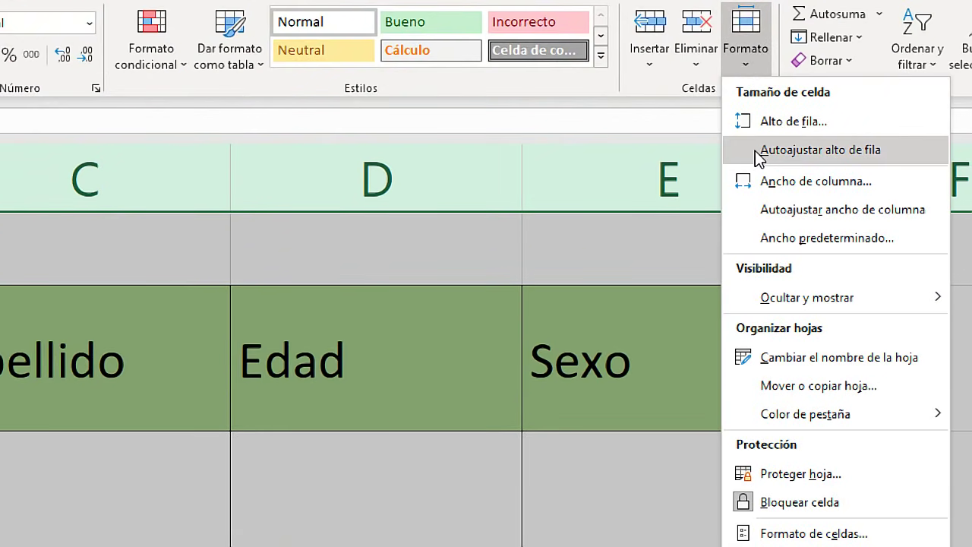
pyautogui.click(814, 123)
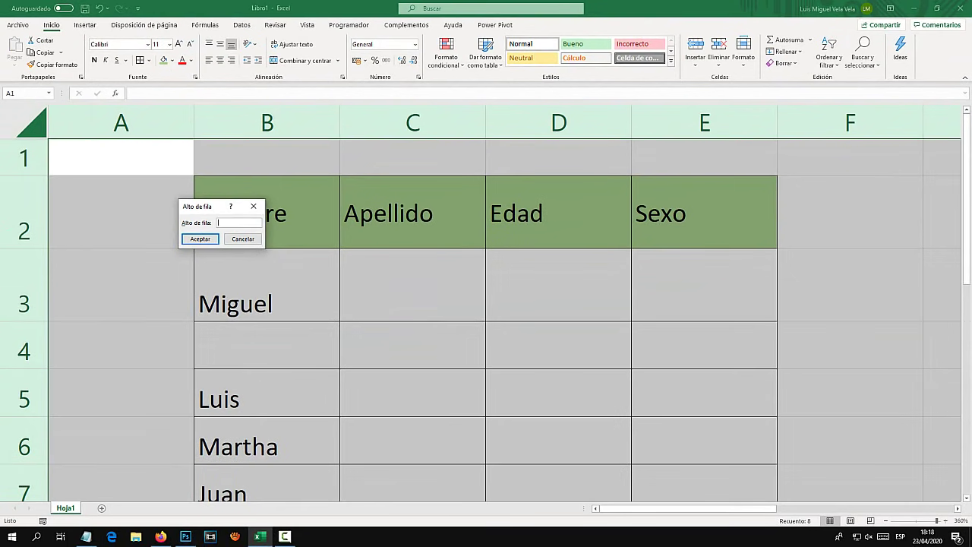
pyautogui.moveTo(201, 206); pyautogui.dragTo(416, 227)
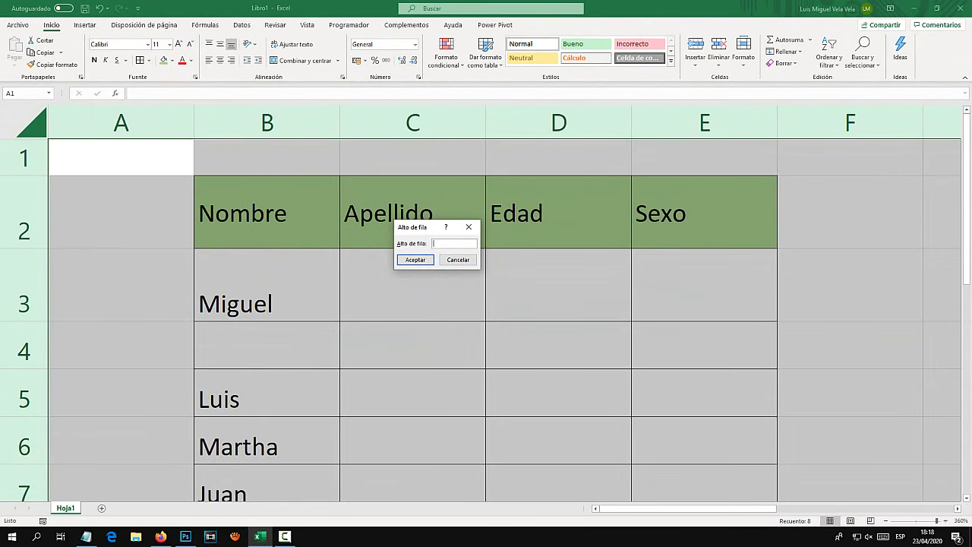
pyautogui.write('30')
pyautogui.click(415, 260)
pyautogui.scroll(-7, 486, 319)
pyautogui.scroll(-7, 486, 319)
pyautogui.scroll(-6, 486, 319)
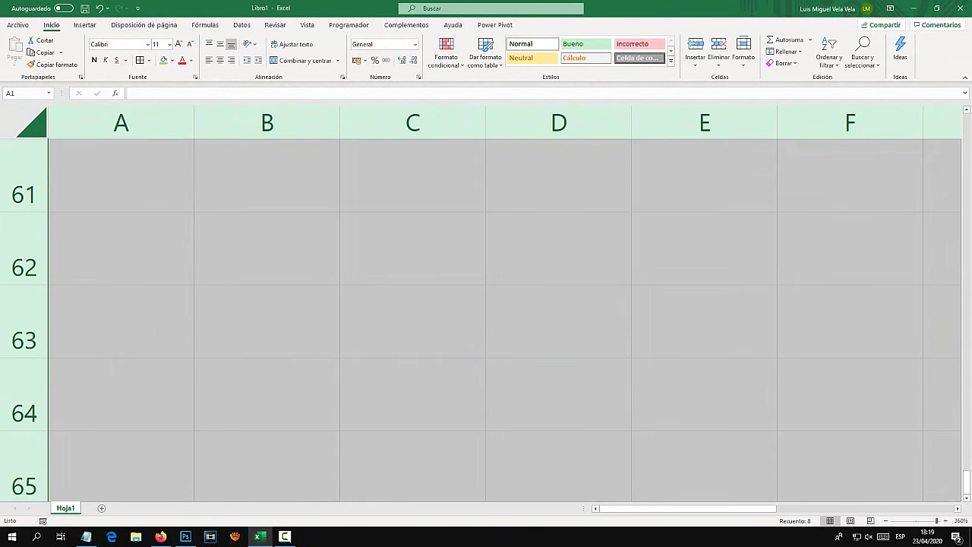
pyautogui.scroll(6, 486, 319)
pyautogui.scroll(13, 487, 319)
pyautogui.scroll(1, 486, 319)
pyautogui.scroll(-3, 486, 319)
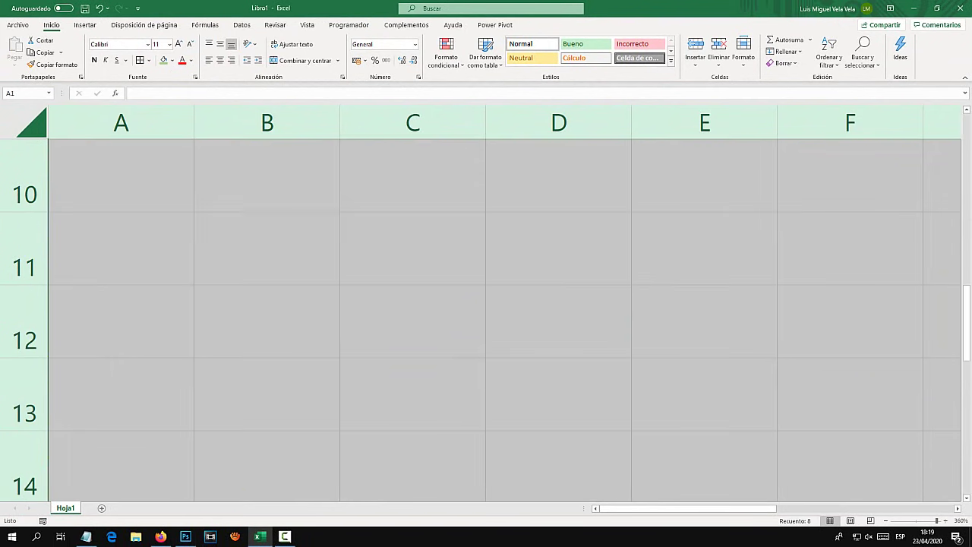
pyautogui.scroll(3, 486, 319)
# Reselect the whole sheet and reduce every row height to 20
pyautogui.click(25, 248)
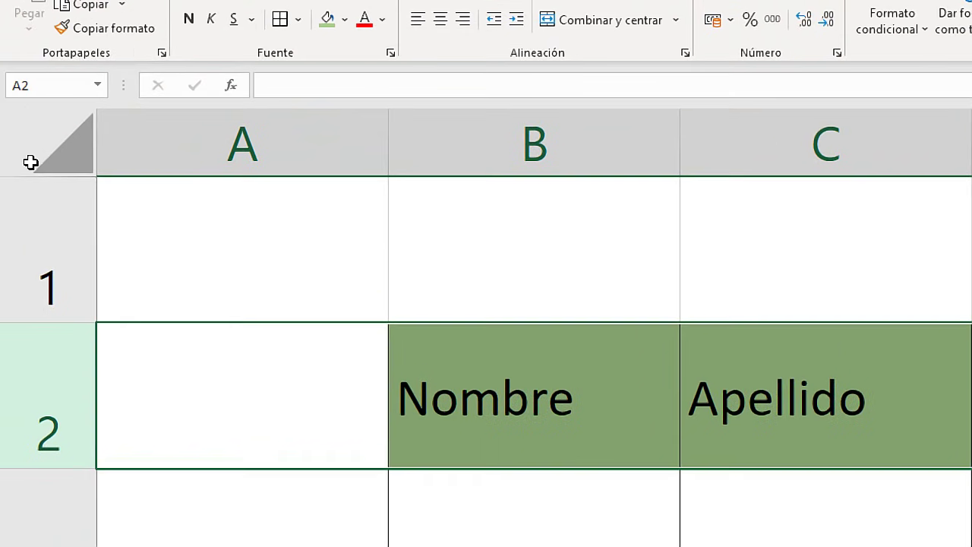
pyautogui.click(30, 161)
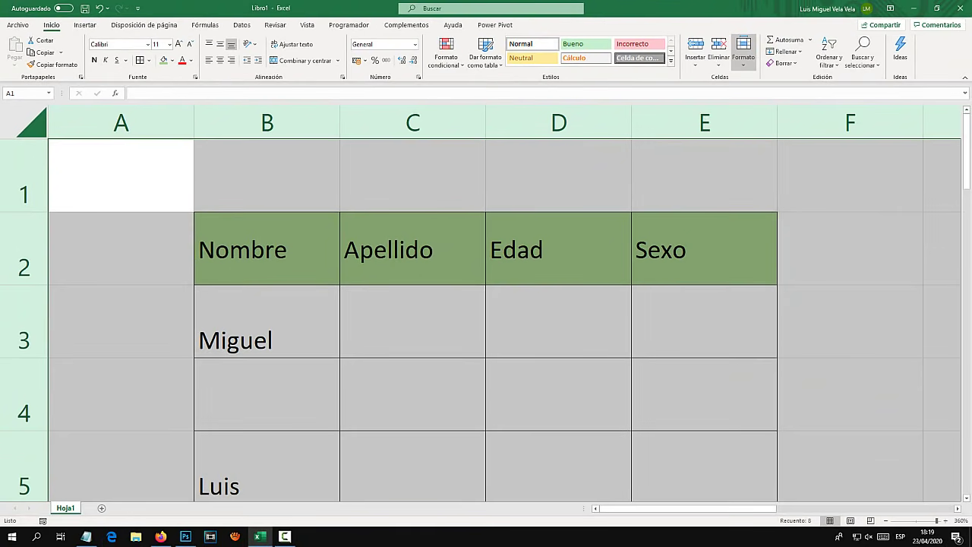
pyautogui.click(744, 53)
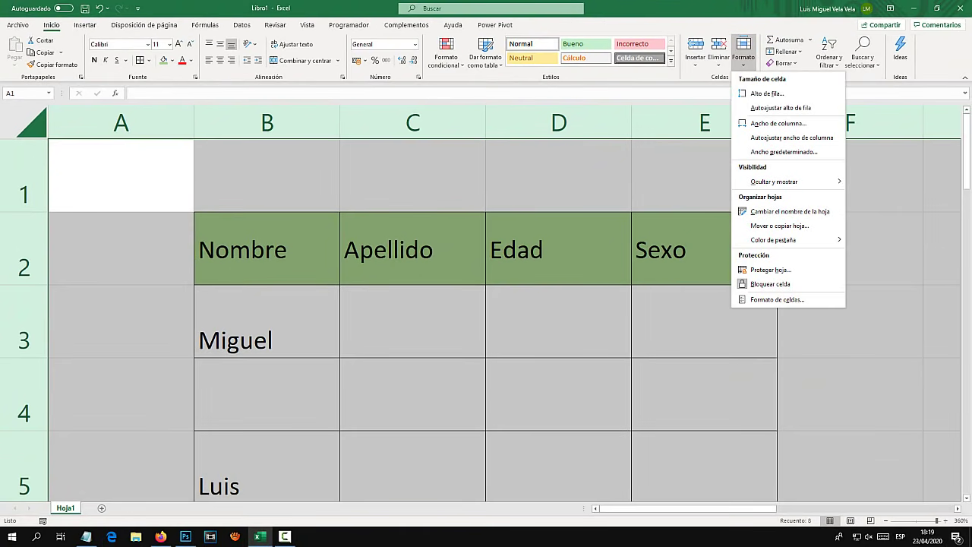
pyautogui.click(767, 93)
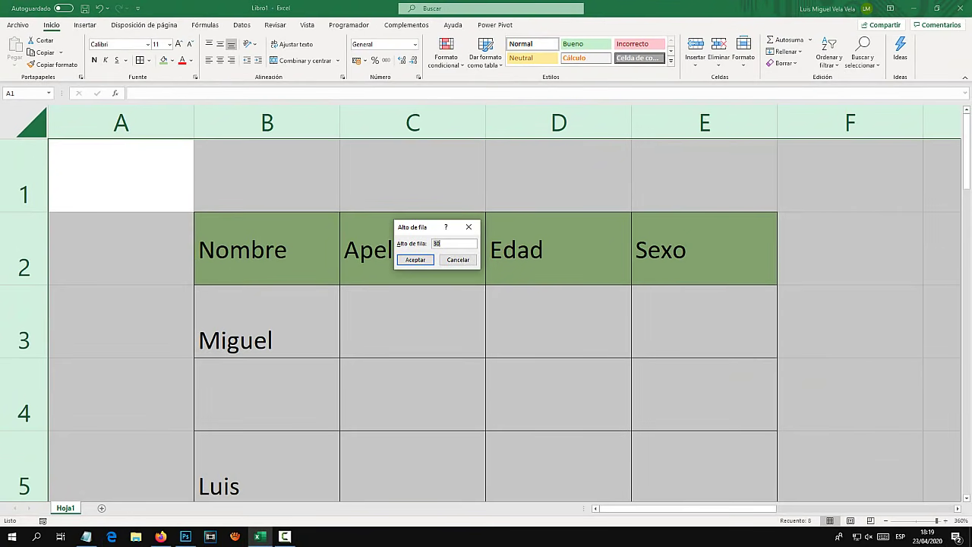
pyautogui.write('20')
pyautogui.press('Return')
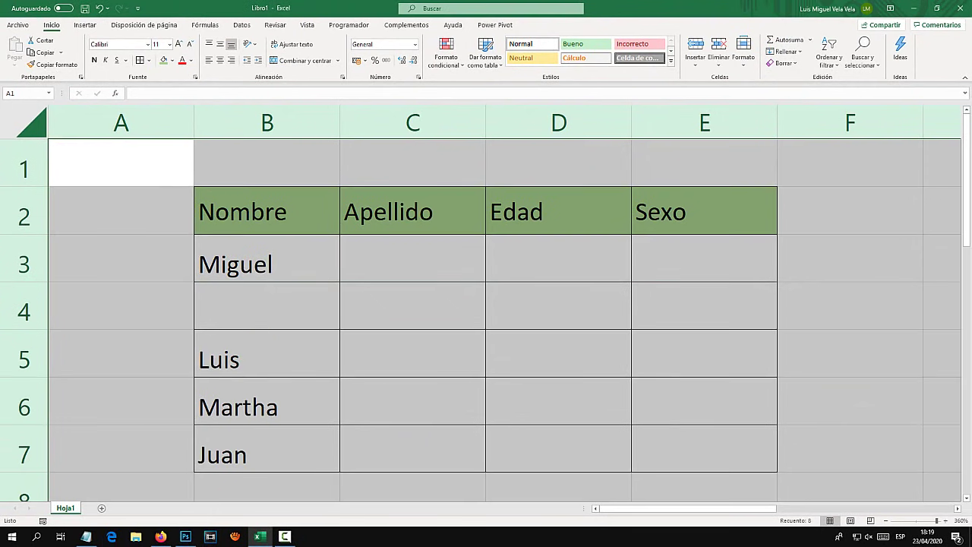
# Overwrite cell E2 (Sexo) with the header text 'Promedio de notas'
pyautogui.click(744, 54)
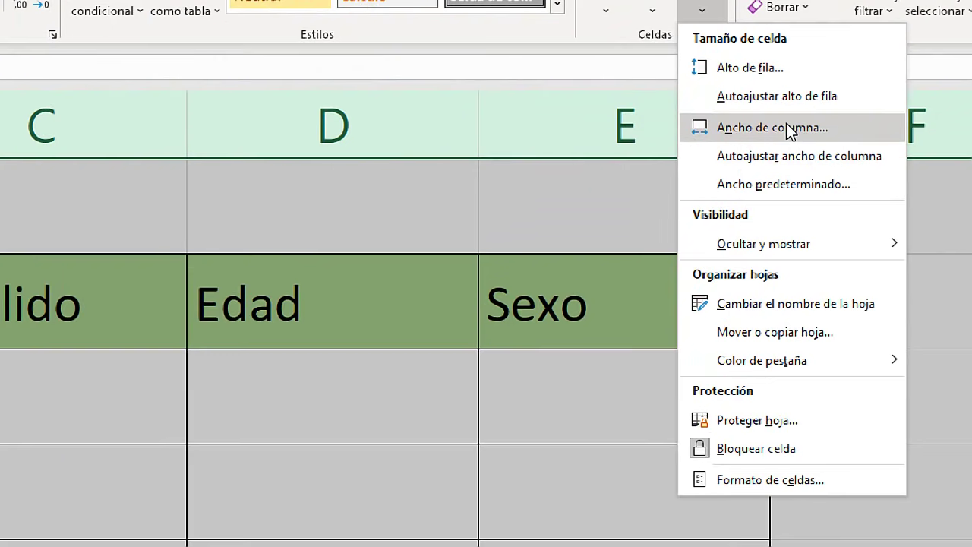
pyautogui.click(778, 124)
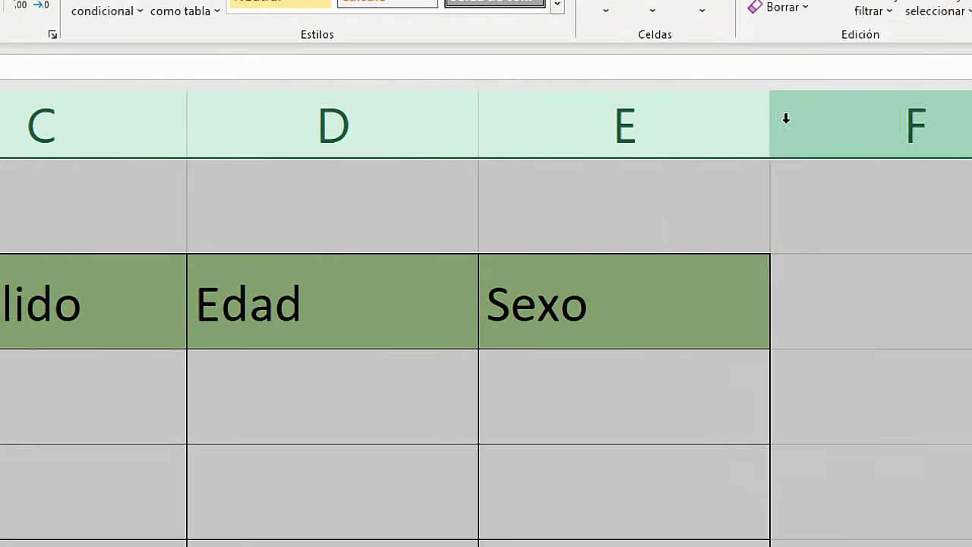
pyautogui.click(558, 258)
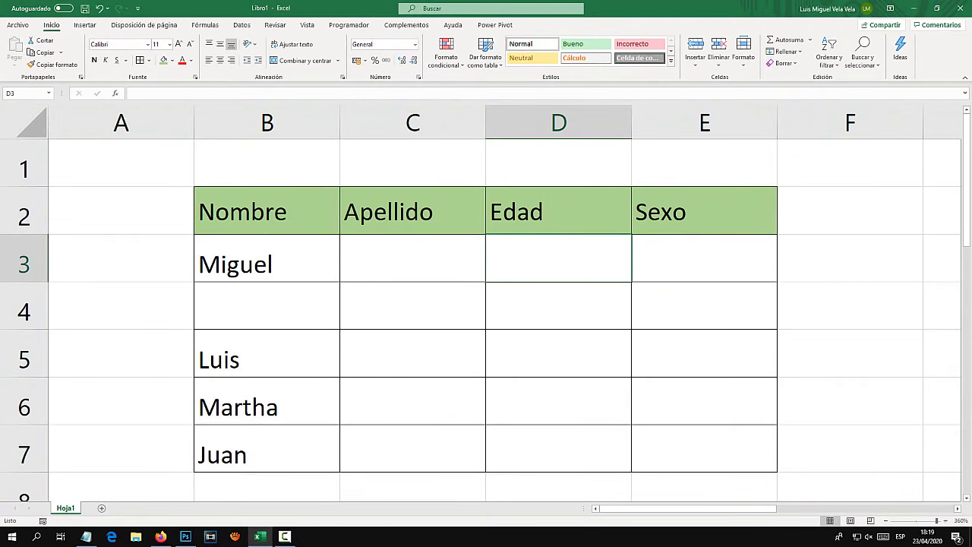
pyautogui.scroll(-2, 486, 303)
pyautogui.scroll(2, 486, 304)
pyautogui.click(704, 211)
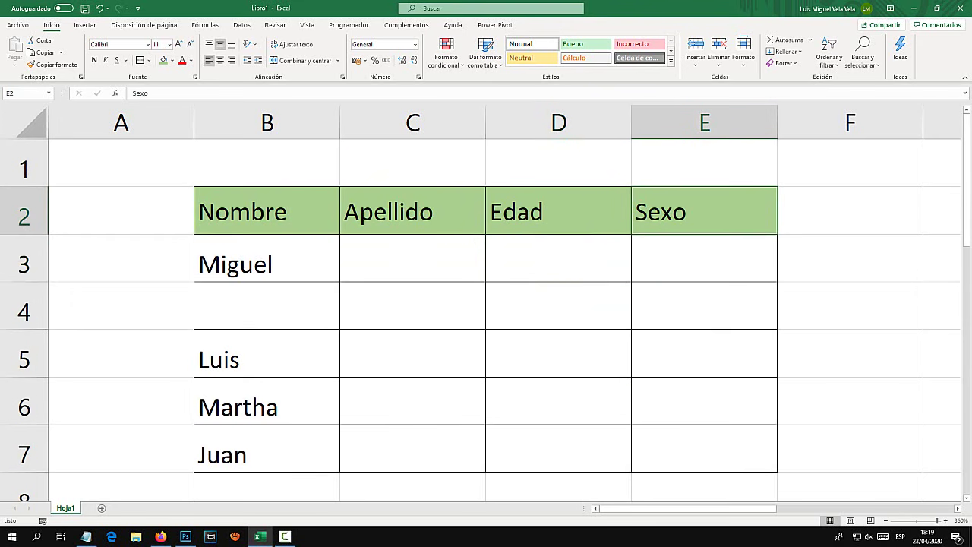
pyautogui.write('Prom,e')
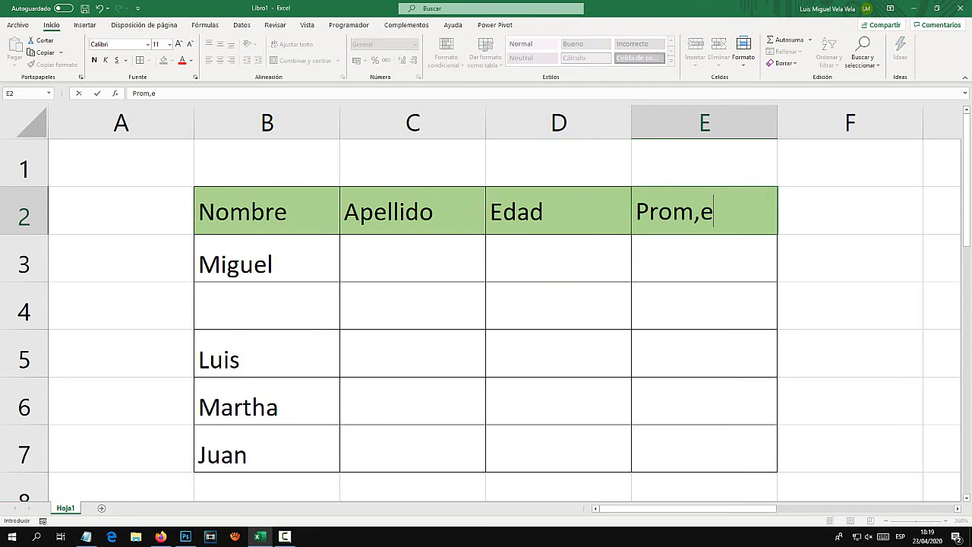
pyautogui.press('BackSpace')
pyautogui.press('BackSpace')
pyautogui.write('edio de notas')
pyautogui.press('Return')
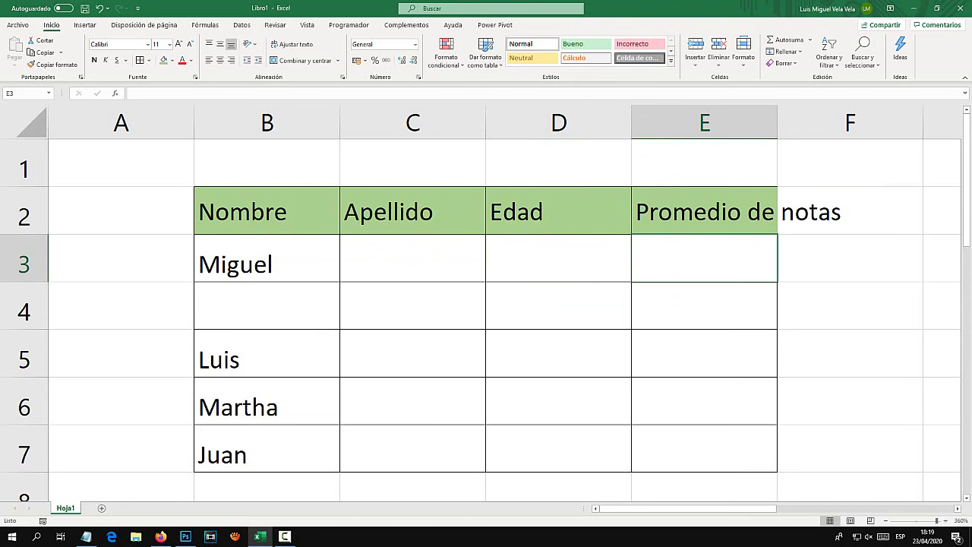
pyautogui.press('Up')
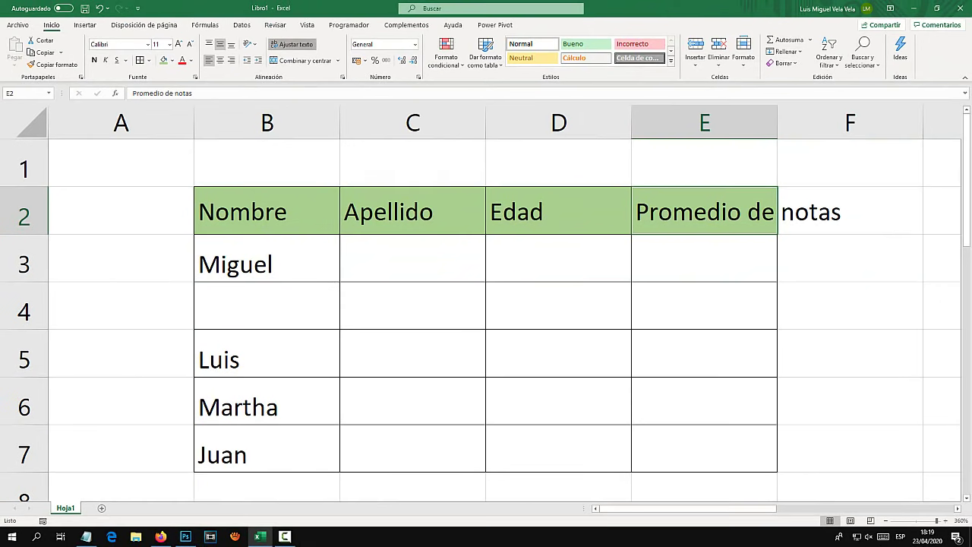
# Try wrapping 'Promedio de notas' onto two lines with a taller row 2, then undo it
pyautogui.click(295, 42)
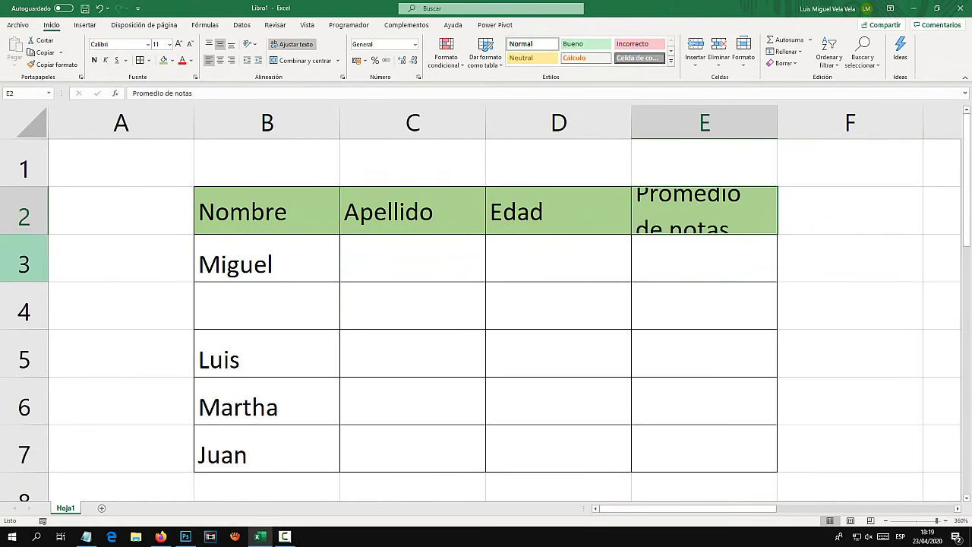
pyautogui.moveTo(24, 234); pyautogui.dragTo(24, 256)
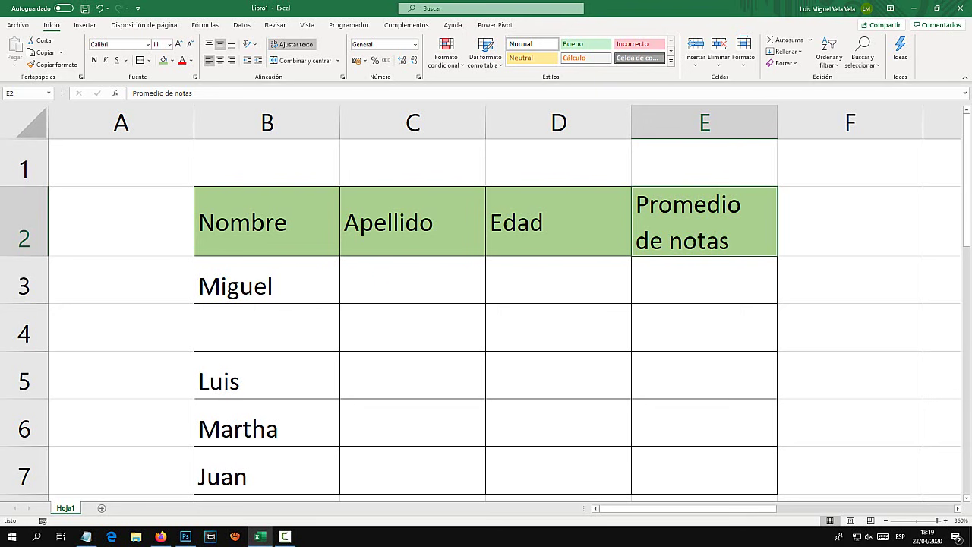
pyautogui.hotkey('ctrl', 'z')
pyautogui.hotkey('ctrl', 'z')
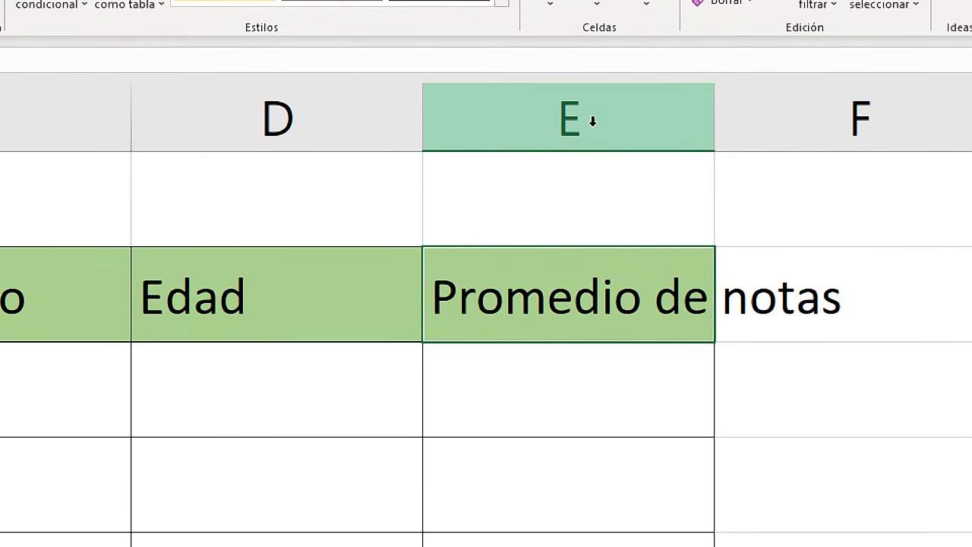
# Autofit columns E, D, C and B to their headers Promedio de notas, Edad, Apellido and Nombre
pyautogui.doubleClick(714, 114)
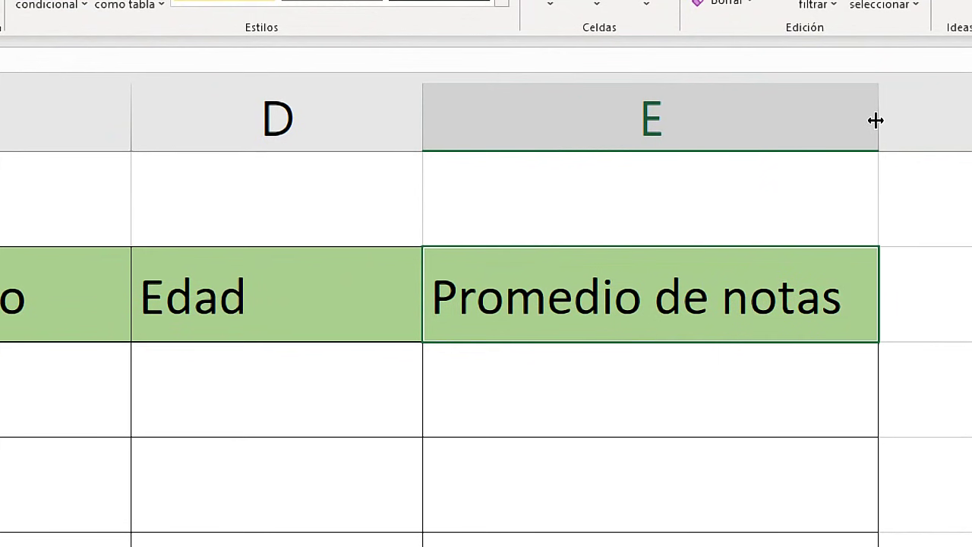
pyautogui.doubleClick(424, 122)
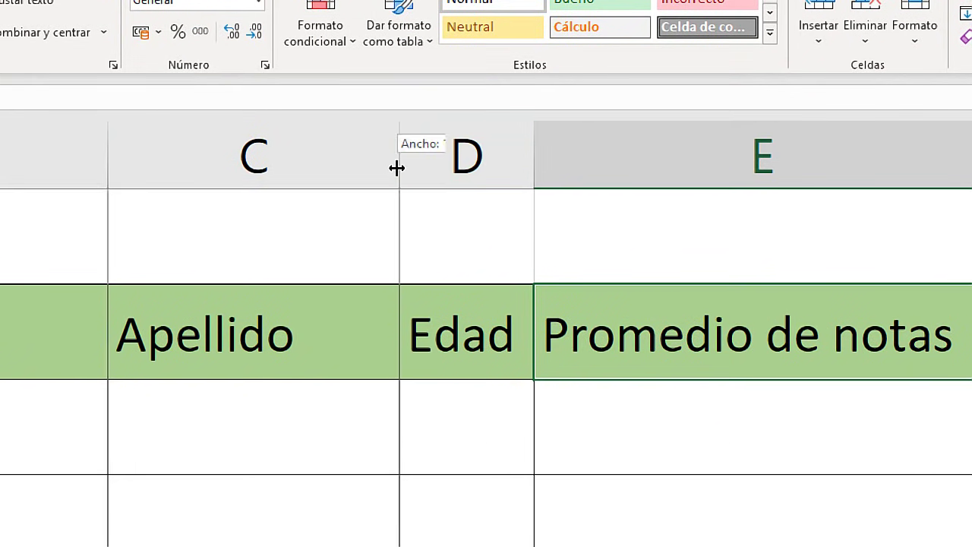
pyautogui.doubleClick(398, 167)
pyautogui.doubleClick(259, 157)
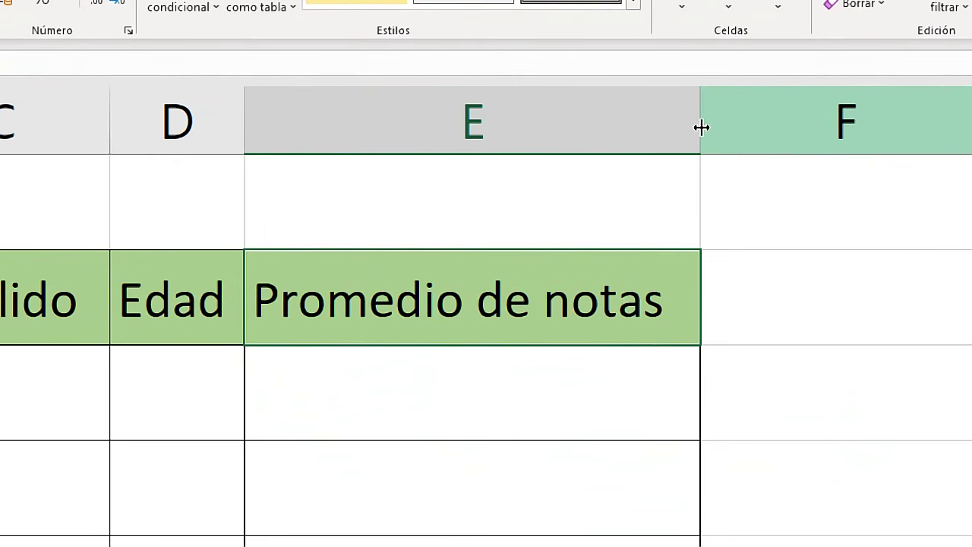
pyautogui.click(703, 126)
# Set column E to an explicit width of 18 through Ancho de columna
pyautogui.moveTo(698, 128); pyautogui.dragTo(827, 130)
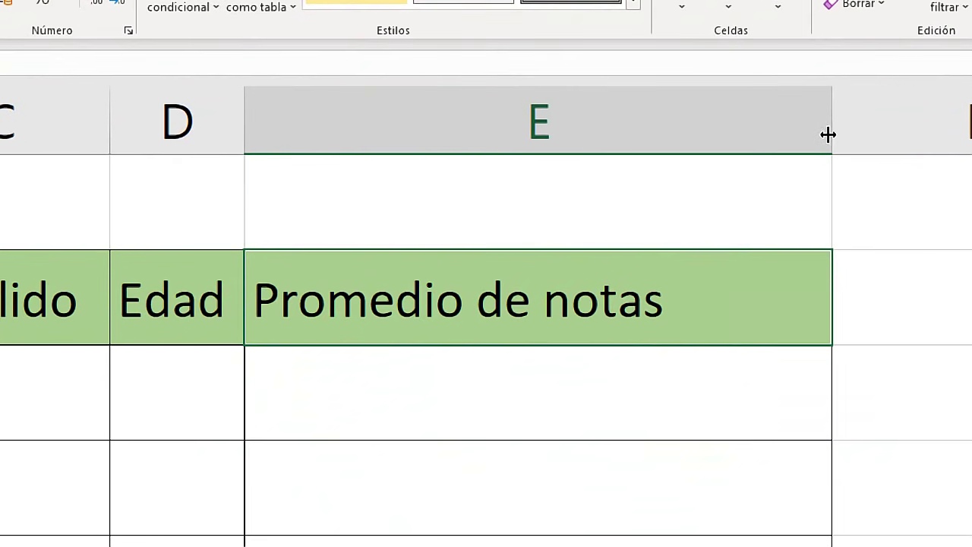
pyautogui.hotkey('ctrl', 'z')
pyautogui.rightClick(581, 122)
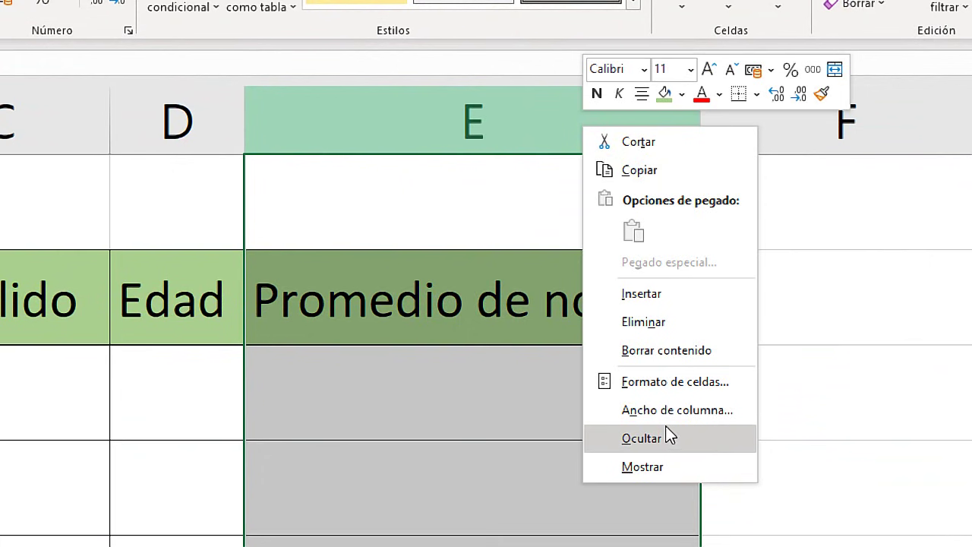
pyautogui.click(680, 410)
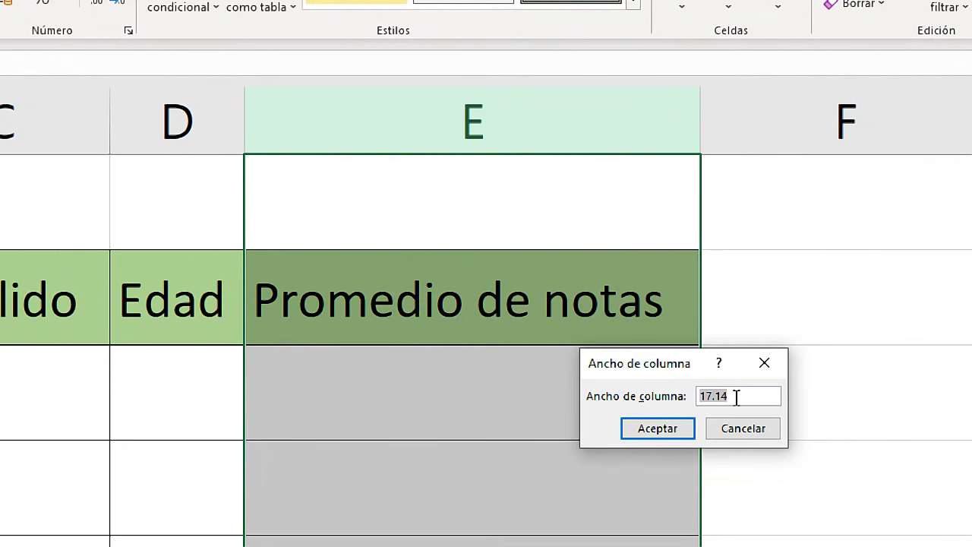
pyautogui.write('18')
pyautogui.press('Return')
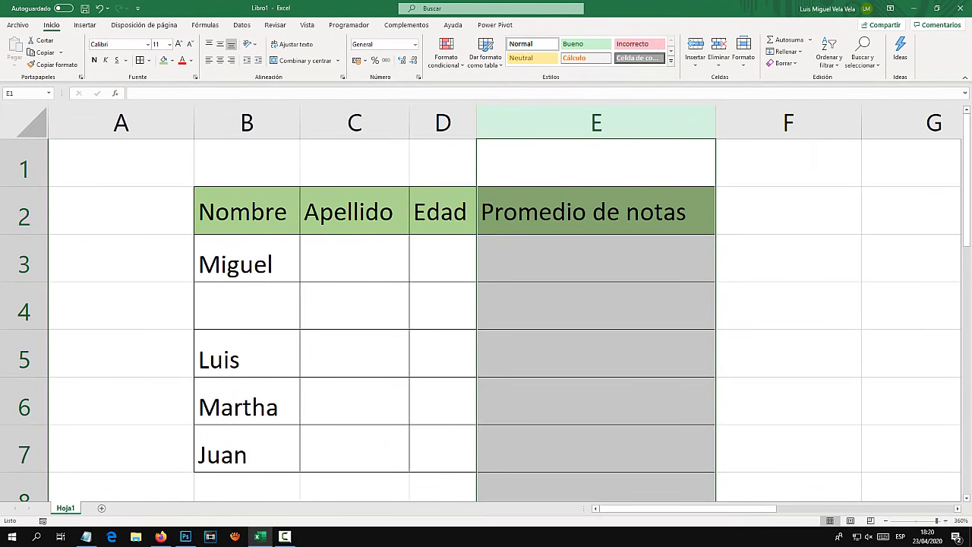
pyautogui.click(443, 258)
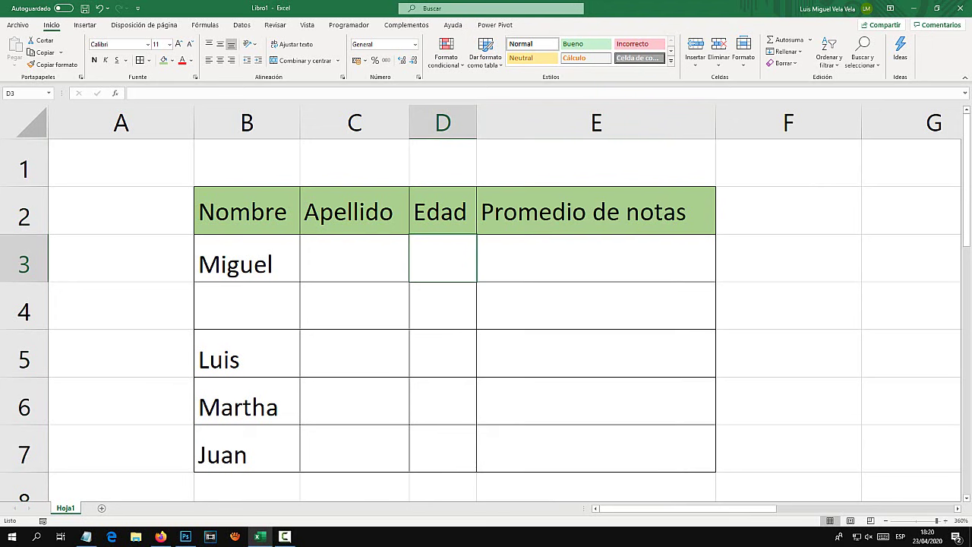
# Enter the name Luisa in empty cell B4 between Miguel and Luis
pyautogui.moveTo(247, 258); pyautogui.dragTo(247, 448)
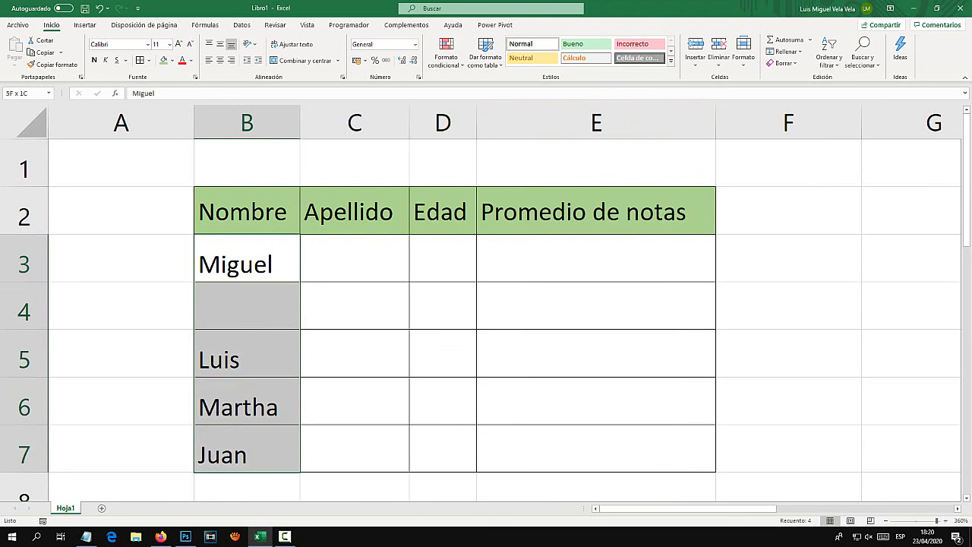
pyautogui.click(247, 305)
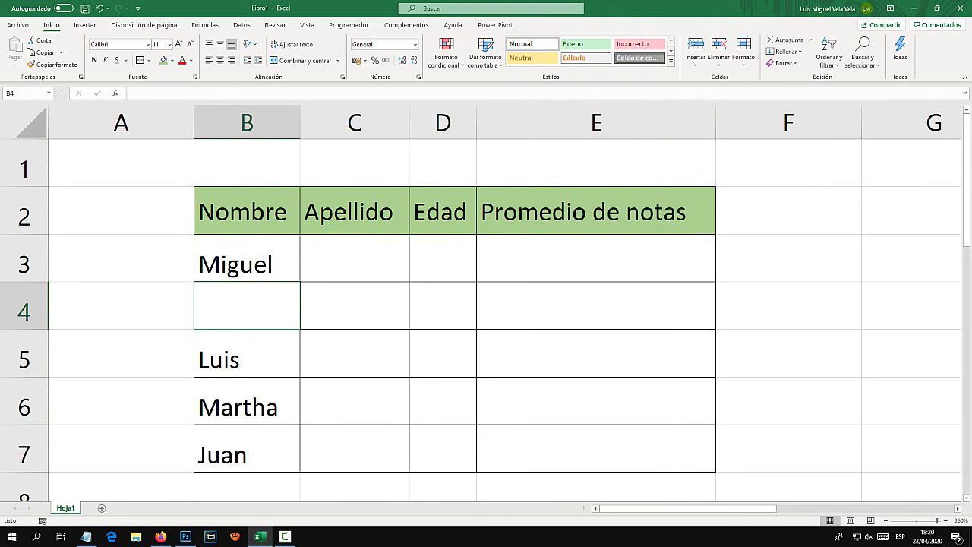
pyautogui.write('Luisa')
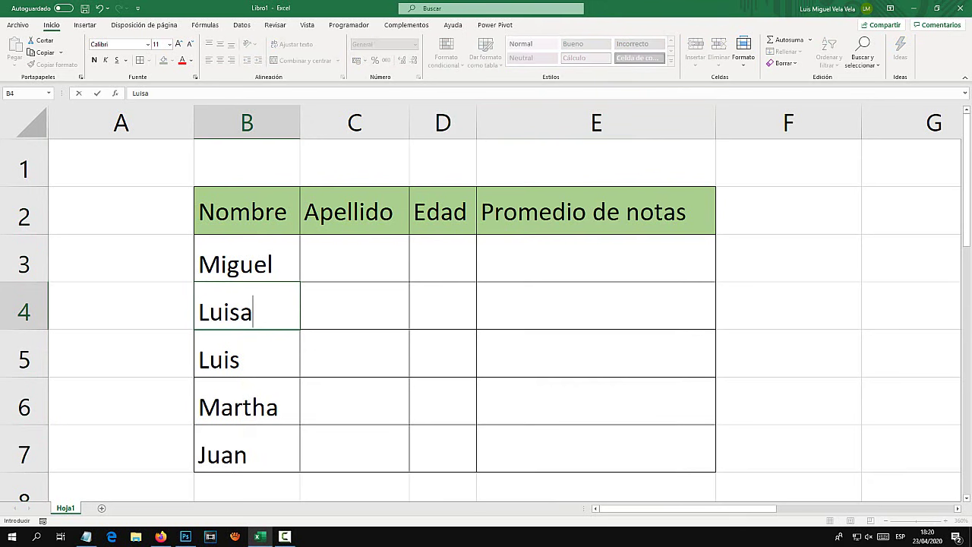
pyautogui.press('Return')
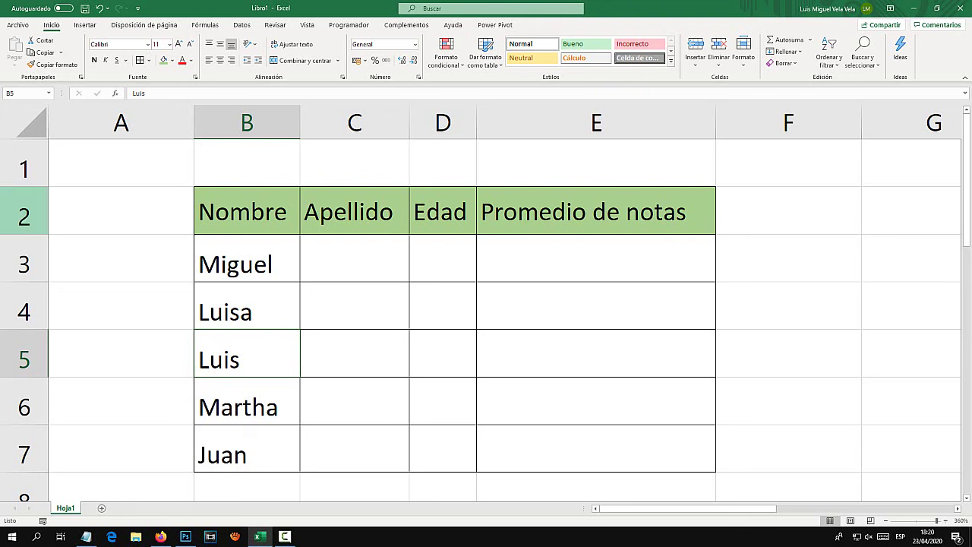
pyautogui.click(23, 216)
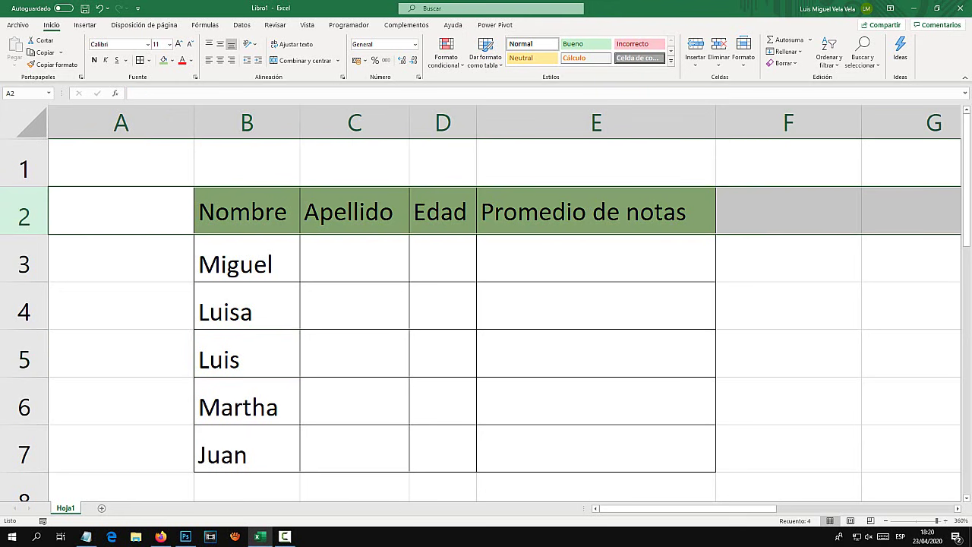
pyautogui.scroll(-4, 486, 303)
pyautogui.scroll(2, 487, 304)
pyautogui.scroll(2, 486, 304)
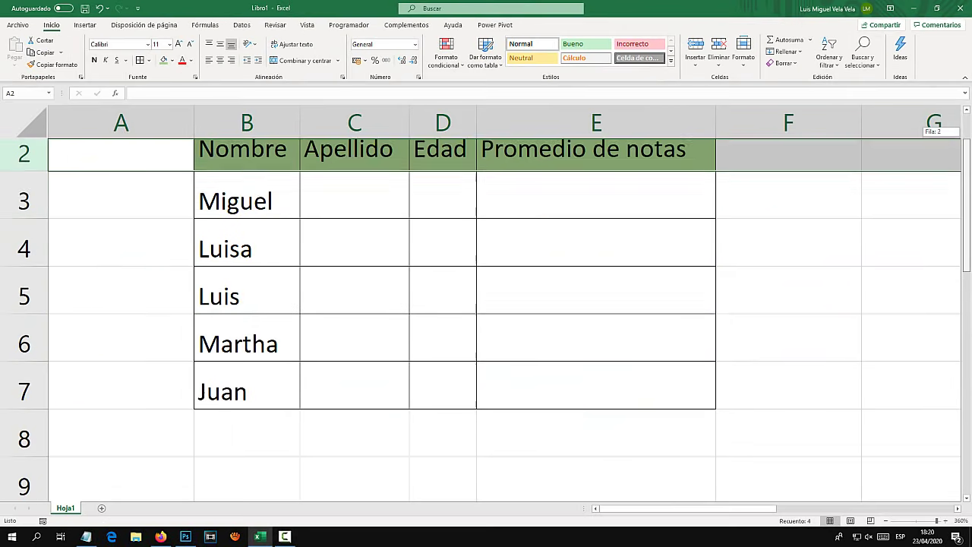
pyautogui.moveTo(966, 121); pyautogui.dragTo(966, 135)
pyautogui.scroll(-2, 486, 304)
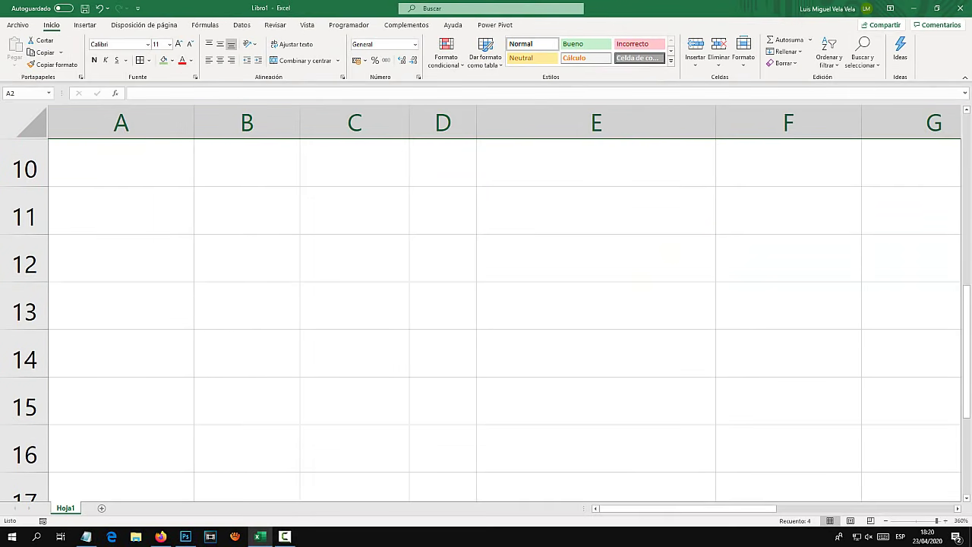
pyautogui.scroll(3, 486, 303)
pyautogui.click(247, 258)
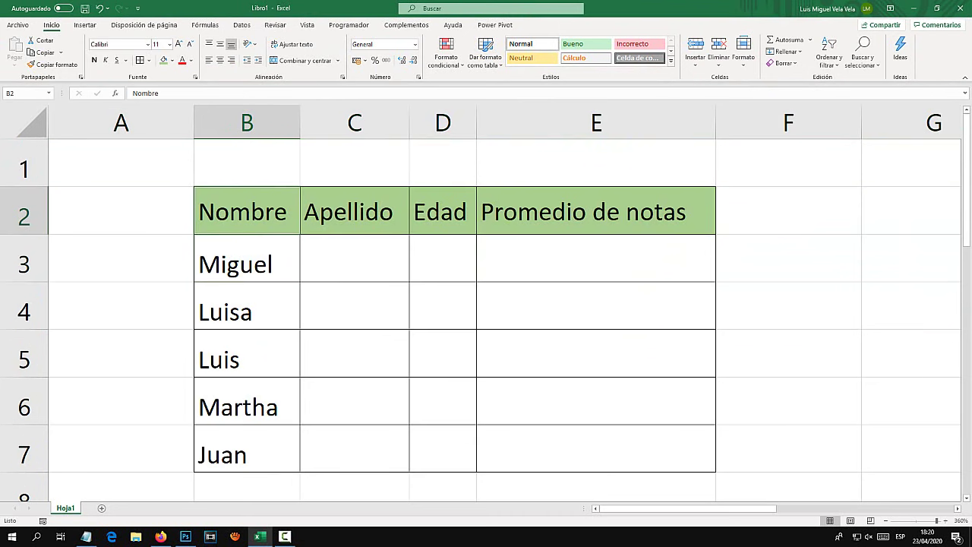
pyautogui.click(442, 258)
pyautogui.click(247, 259)
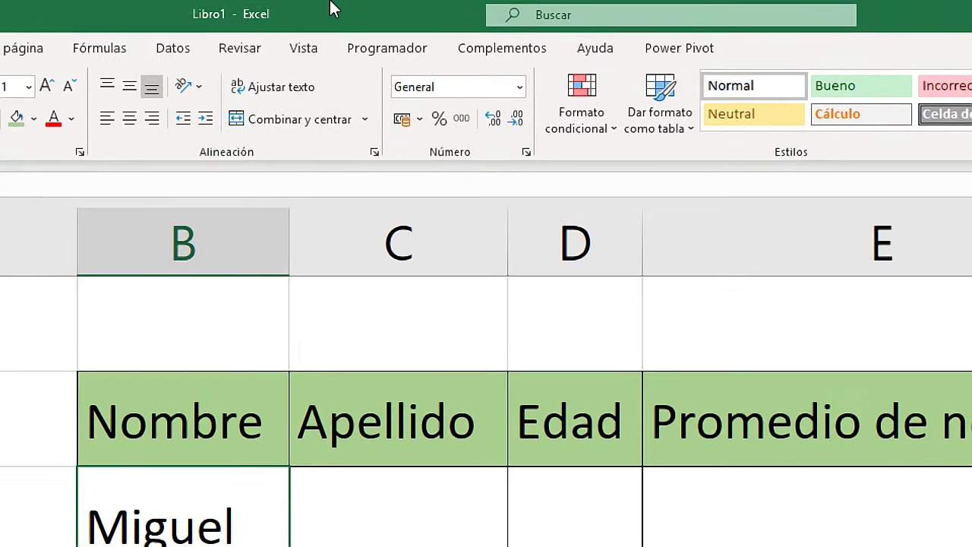
# Freeze panes at B3 via Vista > Inmovilizar paneles, fixing rows 1–2 and column A
pyautogui.click(307, 27)
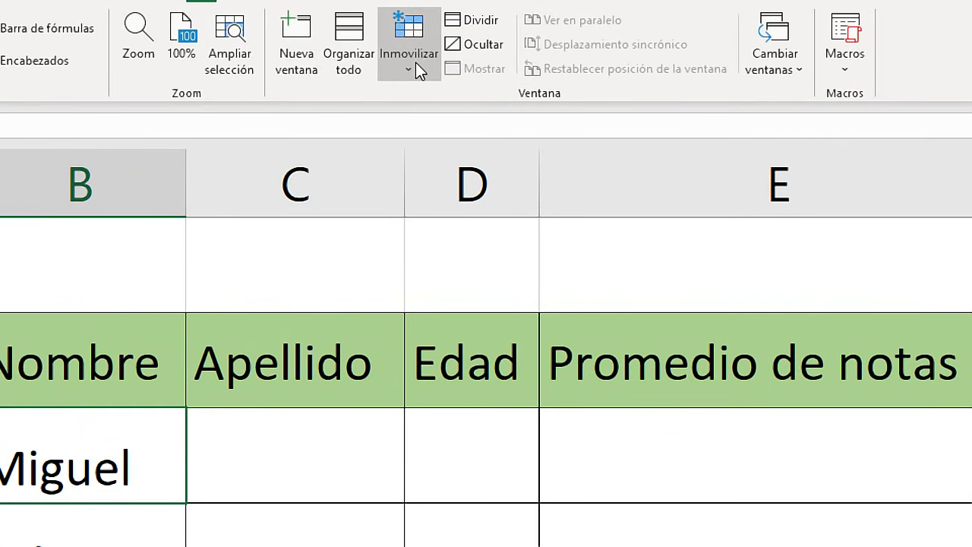
pyautogui.click(417, 70)
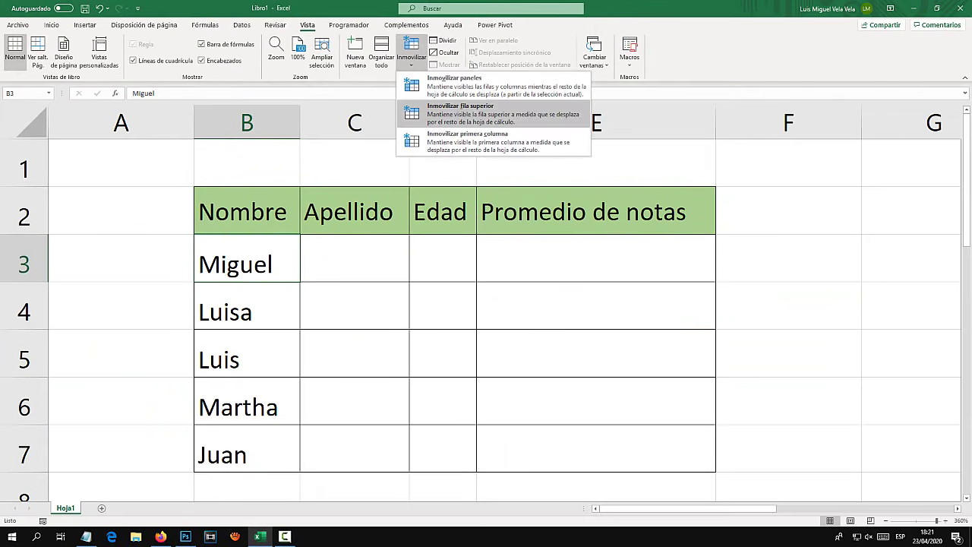
pyautogui.click(487, 122)
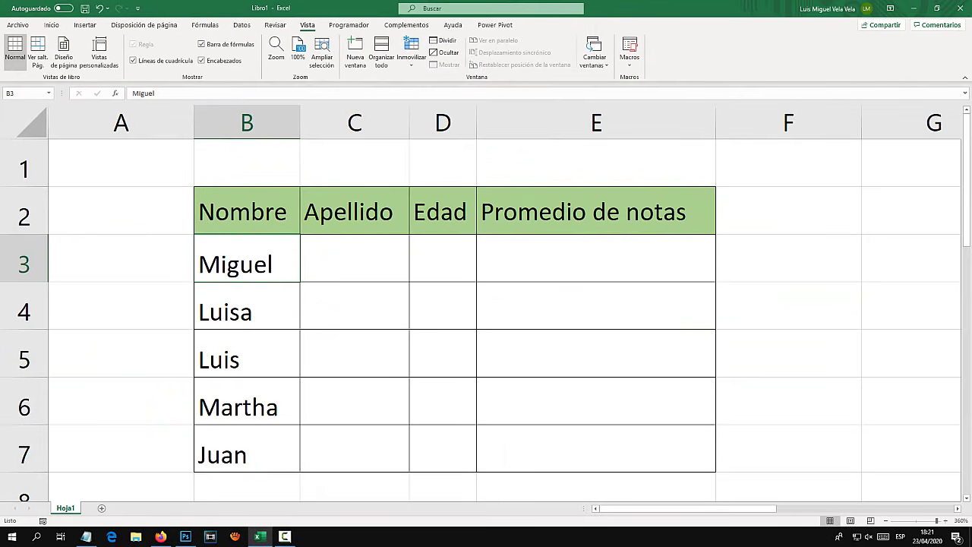
pyautogui.click(121, 258)
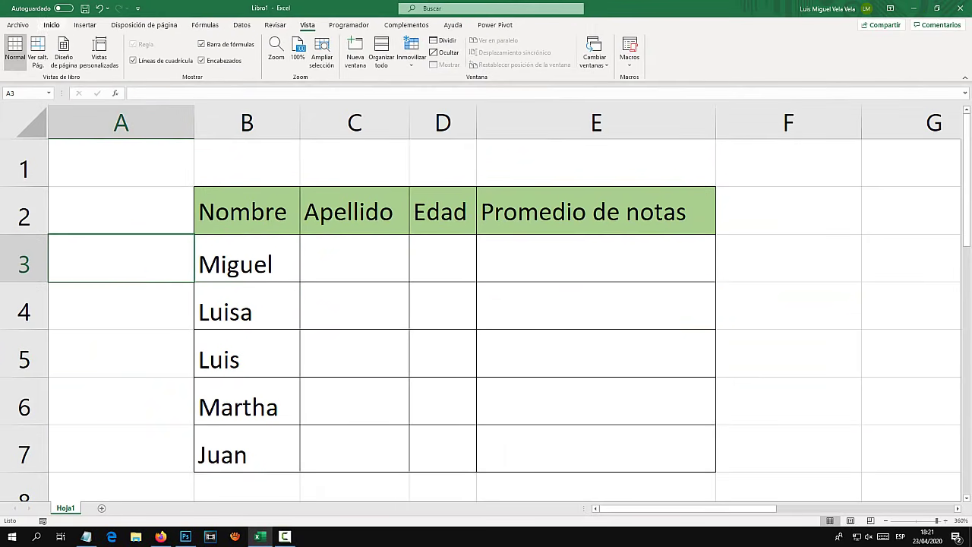
# Fill cell A3 with red using the Inicio fill-colour dropdown
pyautogui.click(51, 24)
pyautogui.click(172, 60)
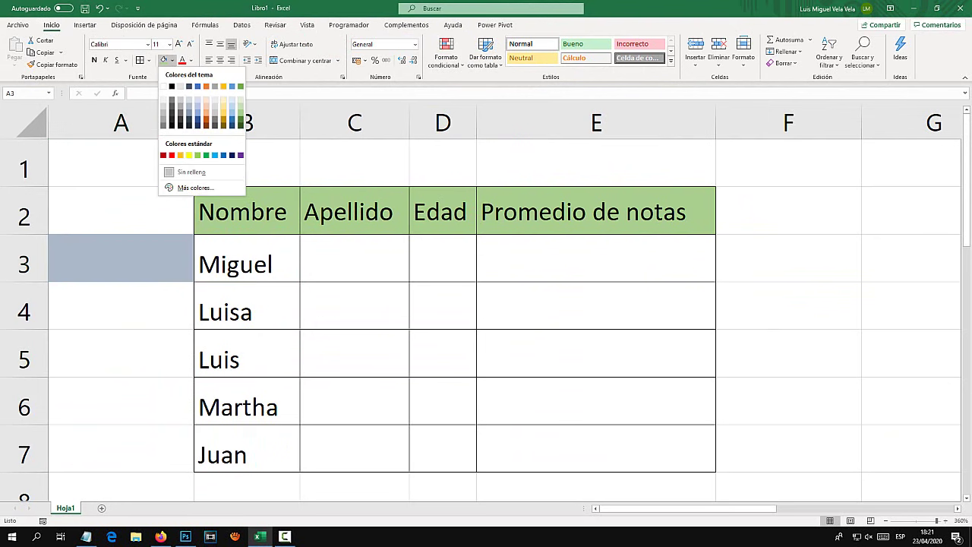
pyautogui.click(173, 155)
pyautogui.press('Return')
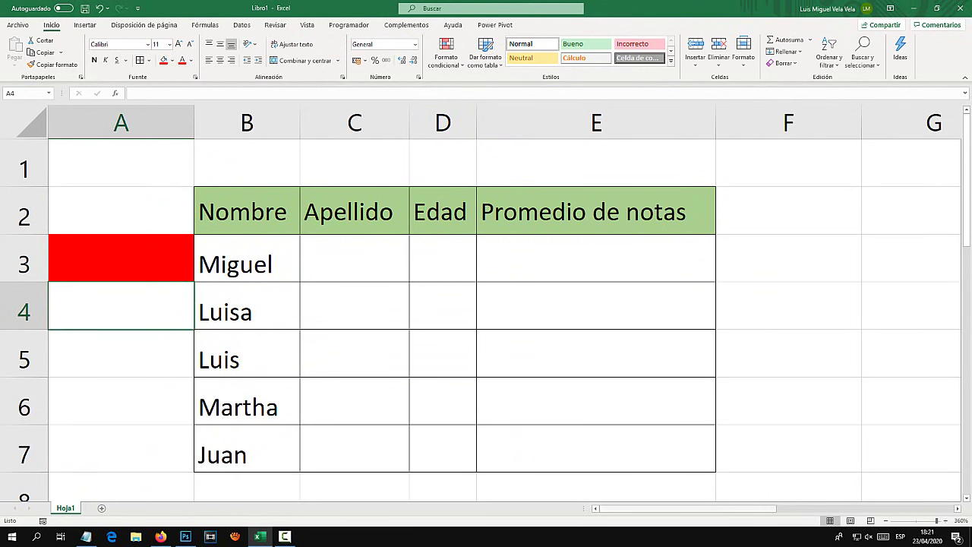
pyautogui.click(121, 257)
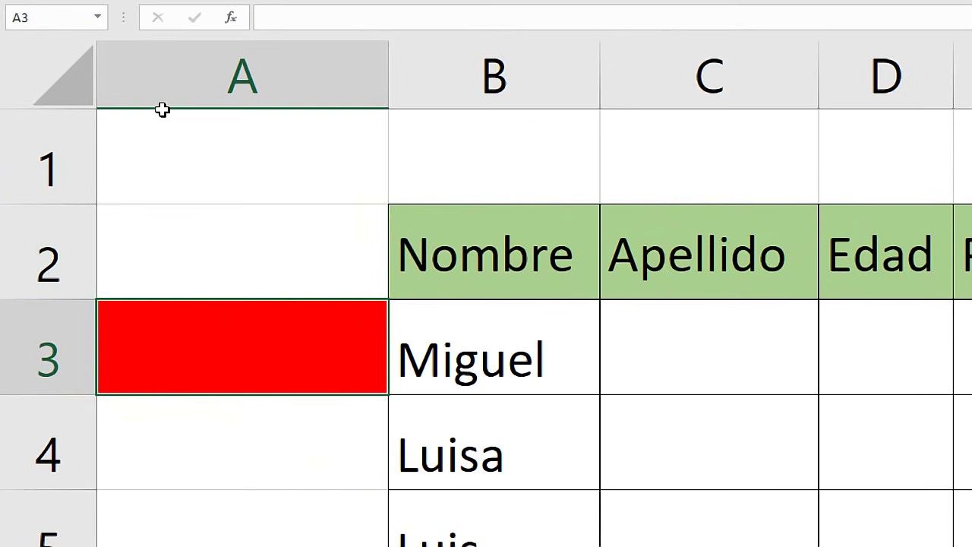
pyautogui.click(101, 124)
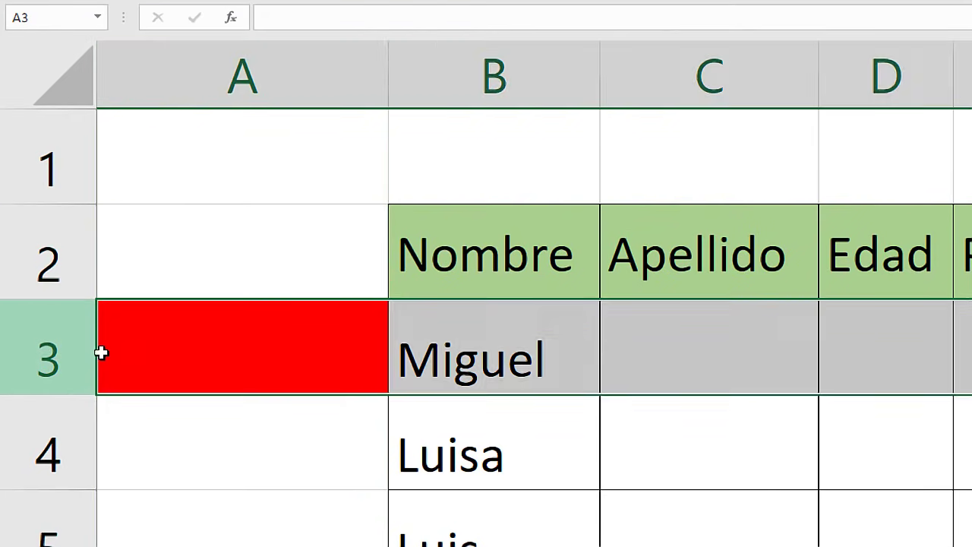
pyautogui.click(101, 352)
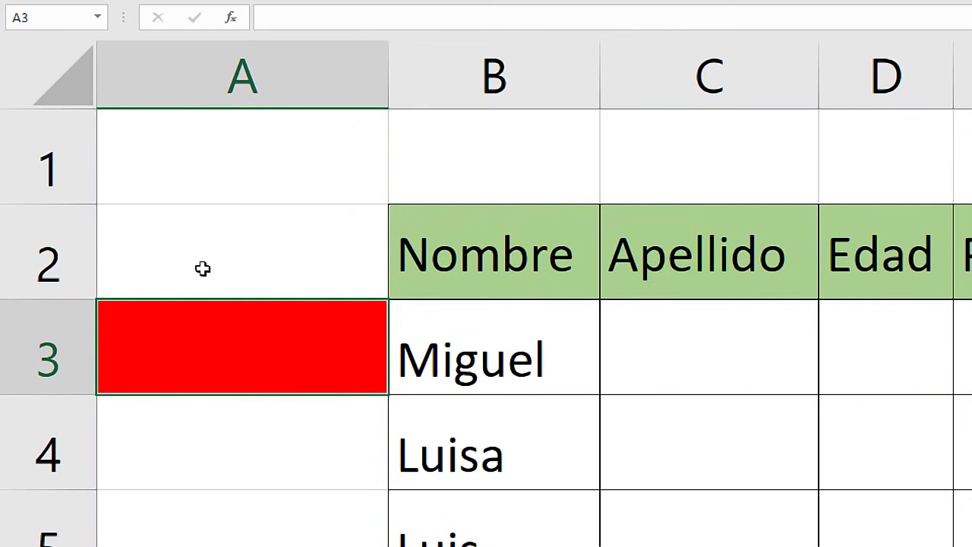
pyautogui.moveTo(202, 268); pyautogui.dragTo(878, 149)
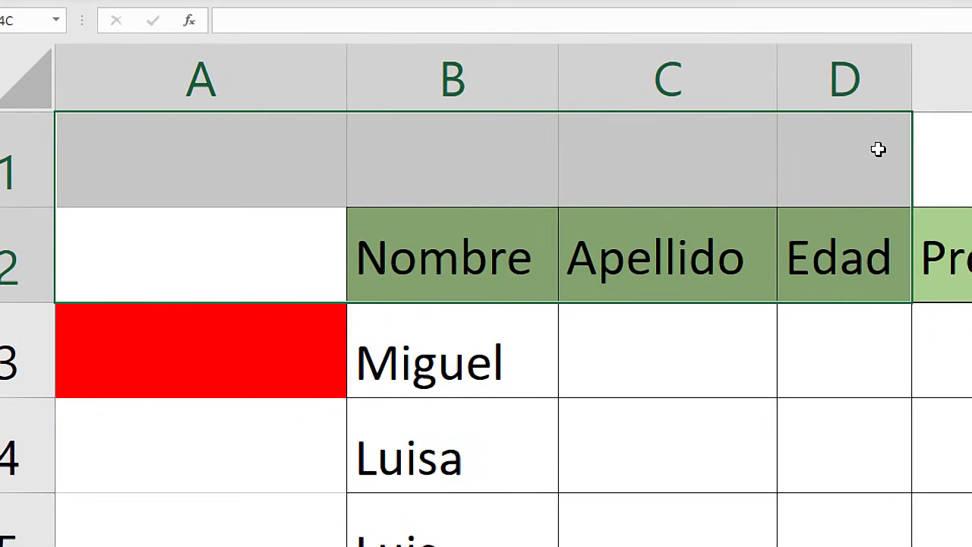
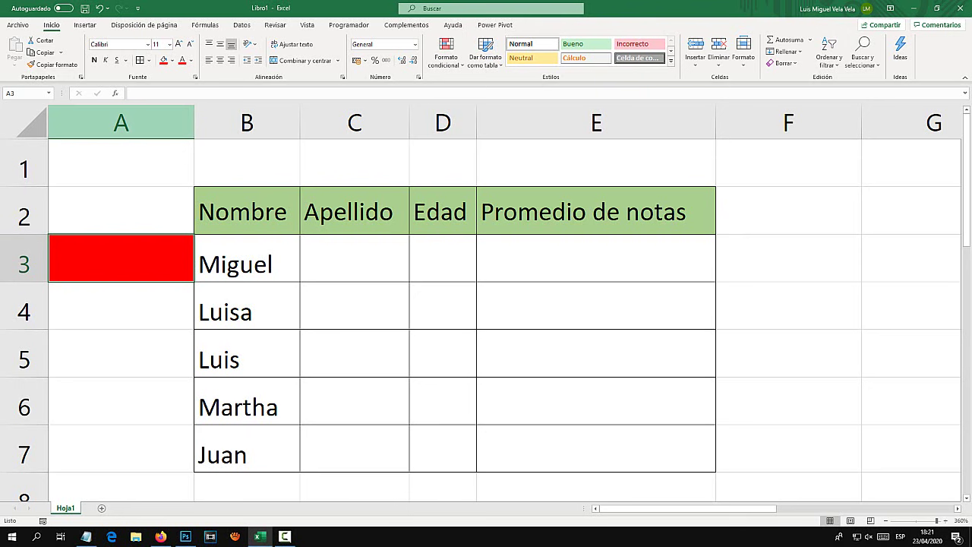
# Freeze panes at B4 to lock the Nombre/Apellido/Edad header rows, then scroll to test
pyautogui.click(307, 25)
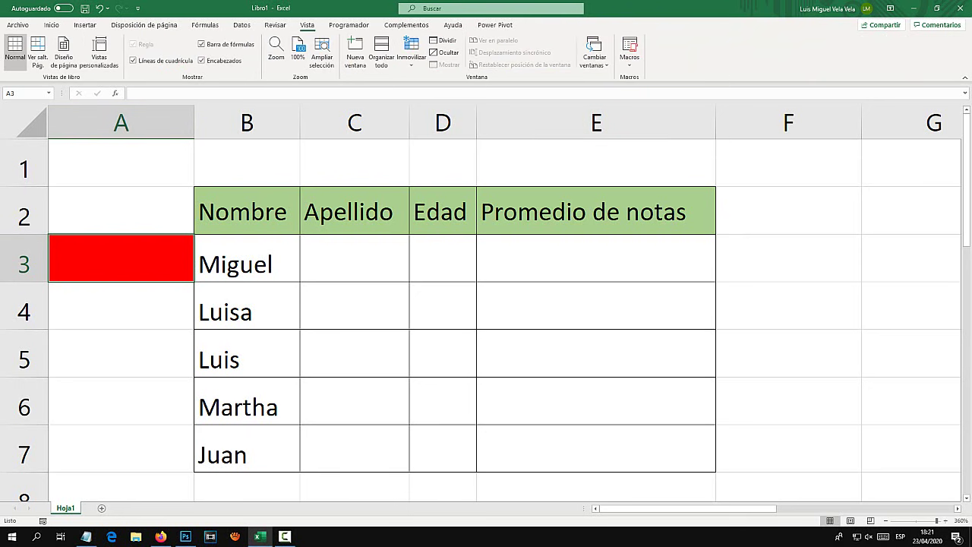
pyautogui.click(411, 57)
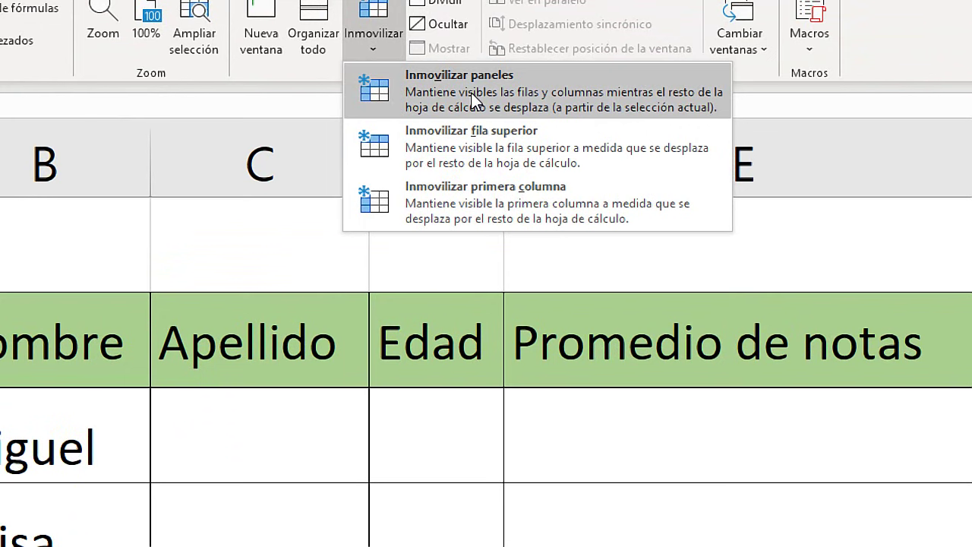
pyautogui.click(472, 100)
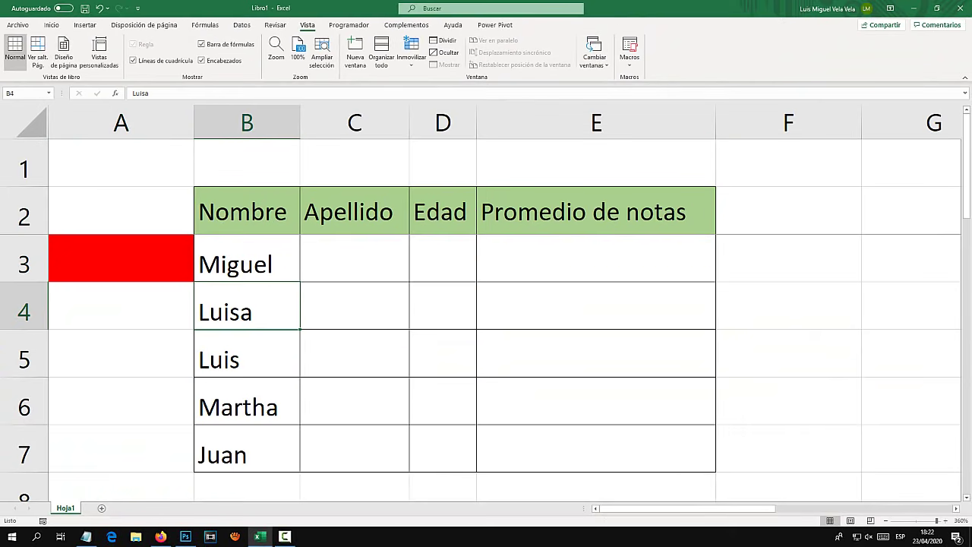
pyautogui.scroll(-4, 486, 353)
pyautogui.scroll(-8, 486, 354)
pyautogui.scroll(-7, 486, 353)
pyautogui.scroll(-15, 486, 353)
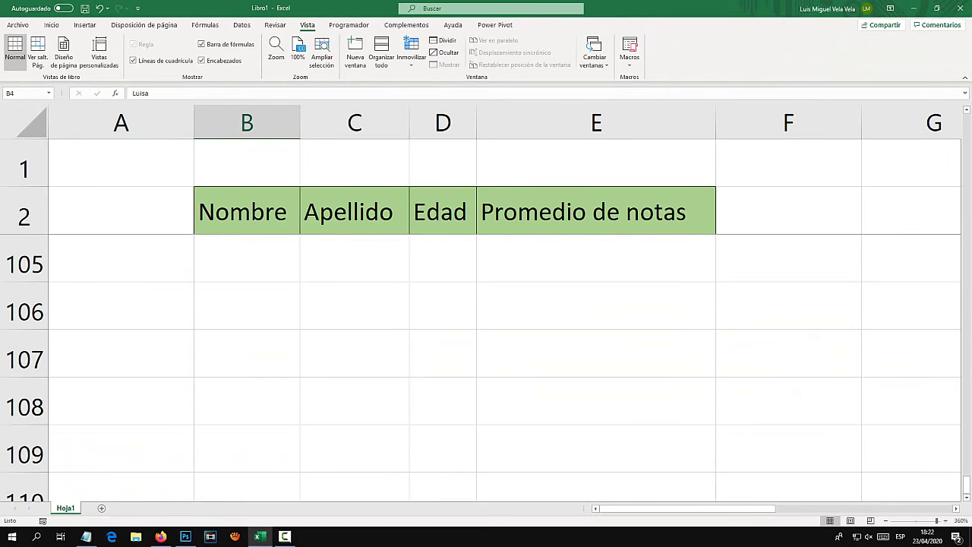
pyautogui.scroll(6, 486, 353)
pyautogui.scroll(6, 486, 353)
pyautogui.scroll(20, 486, 353)
pyautogui.scroll(2, 486, 353)
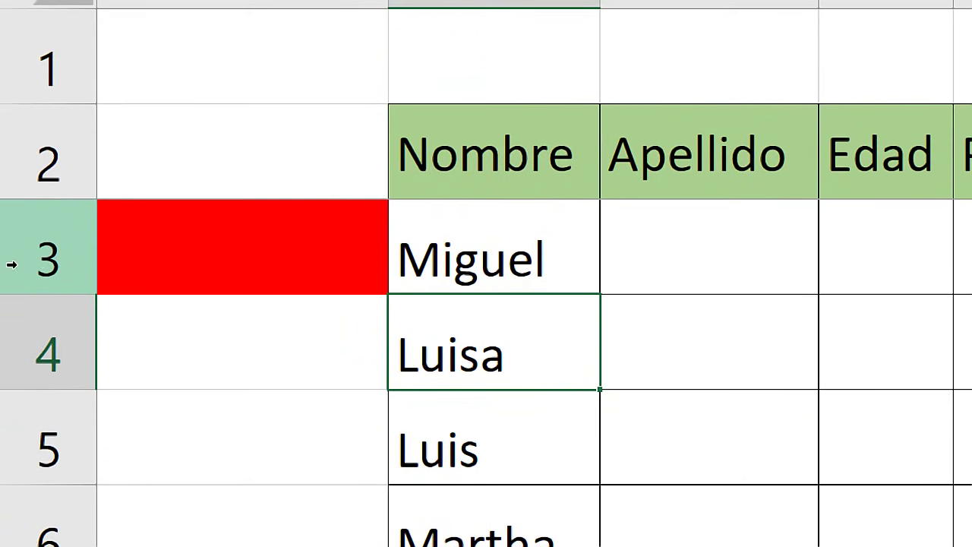
pyautogui.scroll(-1, 26, 262)
pyautogui.scroll(-2, 26, 262)
pyautogui.scroll(3, 57, 275)
pyautogui.scroll(-1, 57, 275)
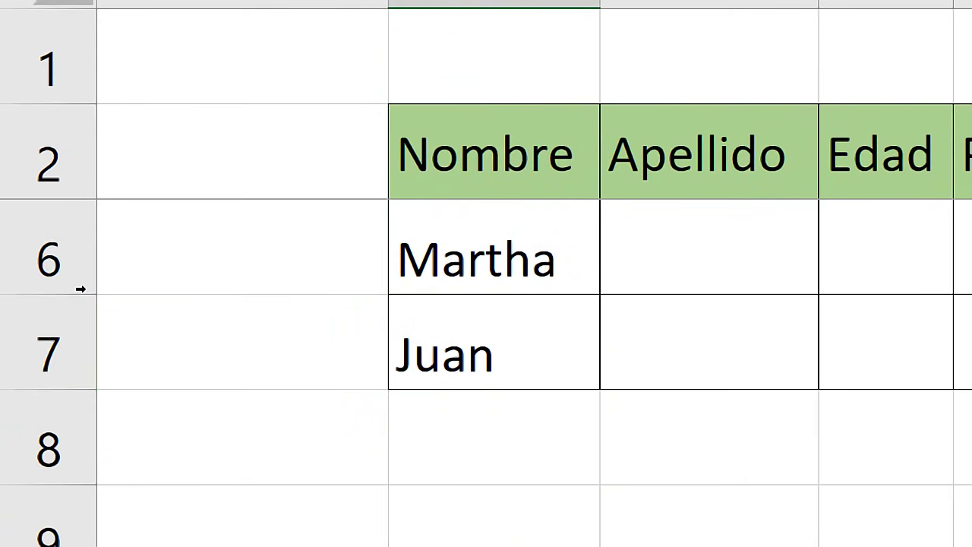
pyautogui.scroll(-3, 12, 302)
pyautogui.scroll(-3, 12, 302)
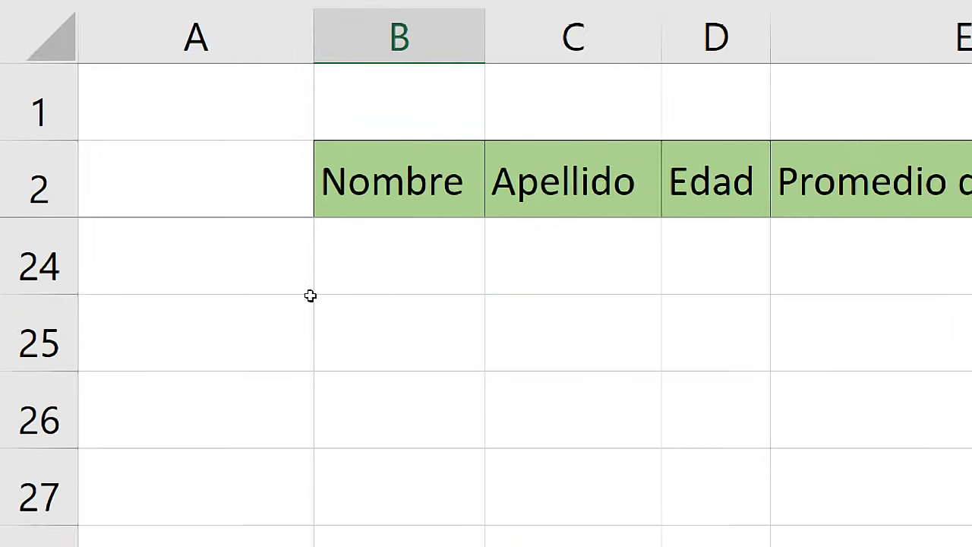
pyautogui.scroll(-4, 12, 301)
pyautogui.scroll(-6, 12, 302)
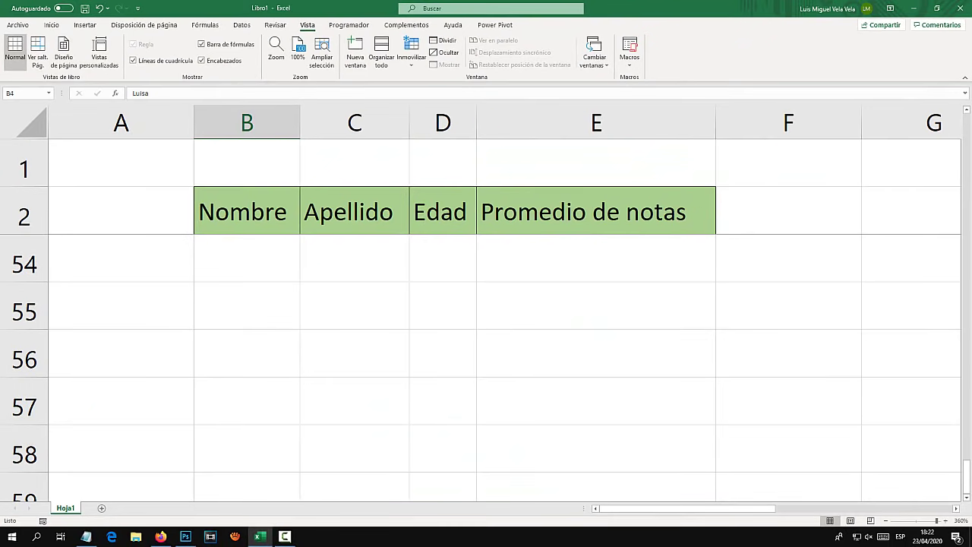
pyautogui.scroll(6, 357, 353)
pyautogui.scroll(11, 357, 354)
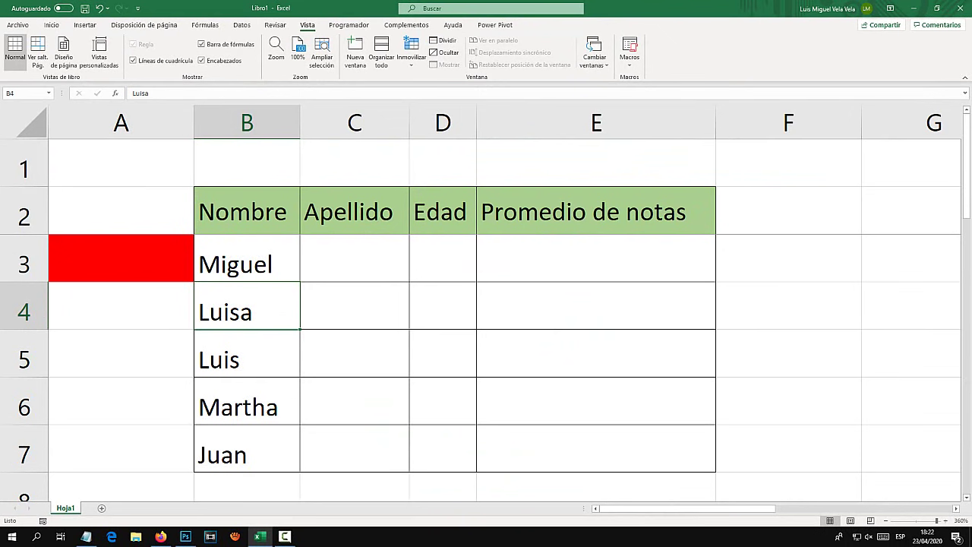
# Select header cells B2:E2, unfreeze panes, and scroll to confirm the headers move
pyautogui.click(121, 257)
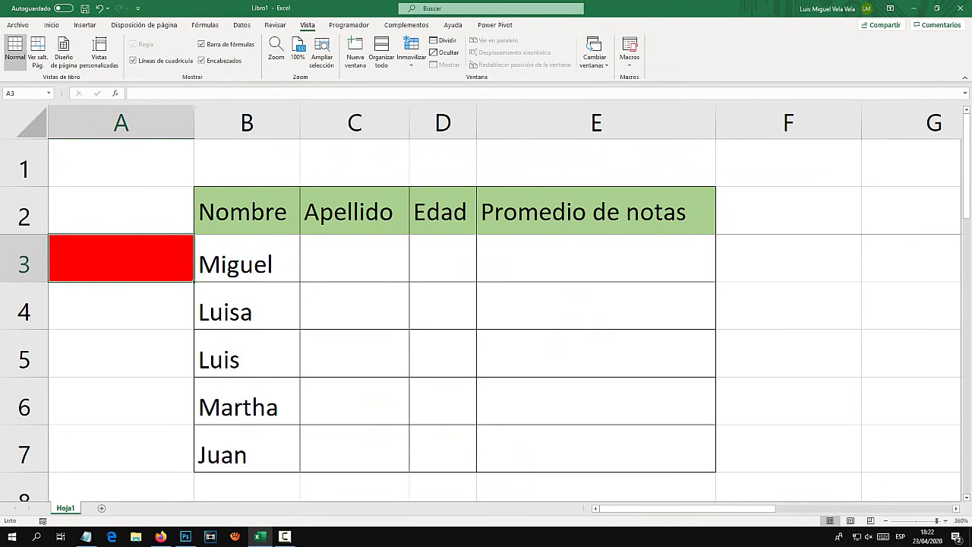
pyautogui.click(247, 212)
pyautogui.scroll(-4, 455, 350)
pyautogui.scroll(4, 456, 350)
pyautogui.moveTo(247, 212); pyautogui.dragTo(596, 212)
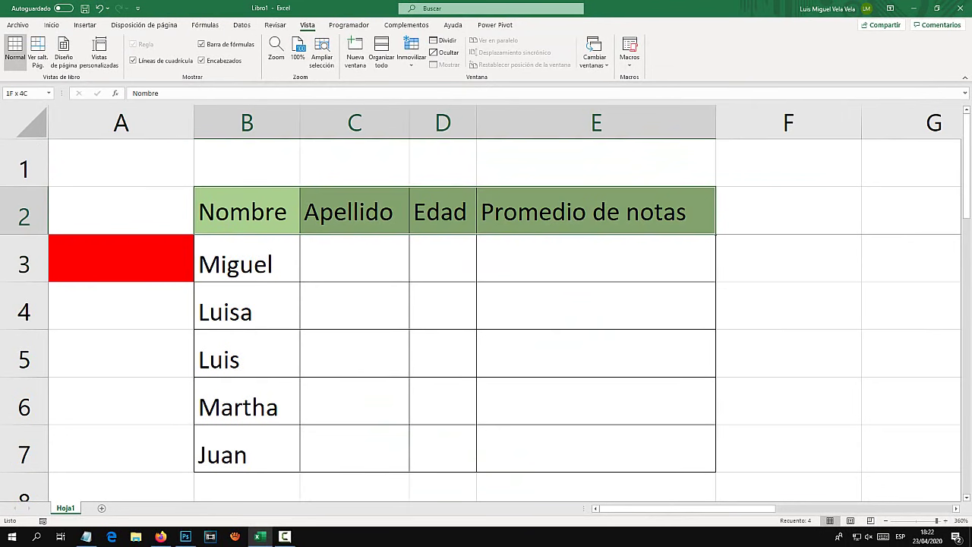
pyautogui.scroll(-5, 379, 354)
pyautogui.scroll(1, 380, 353)
pyautogui.scroll(4, 380, 354)
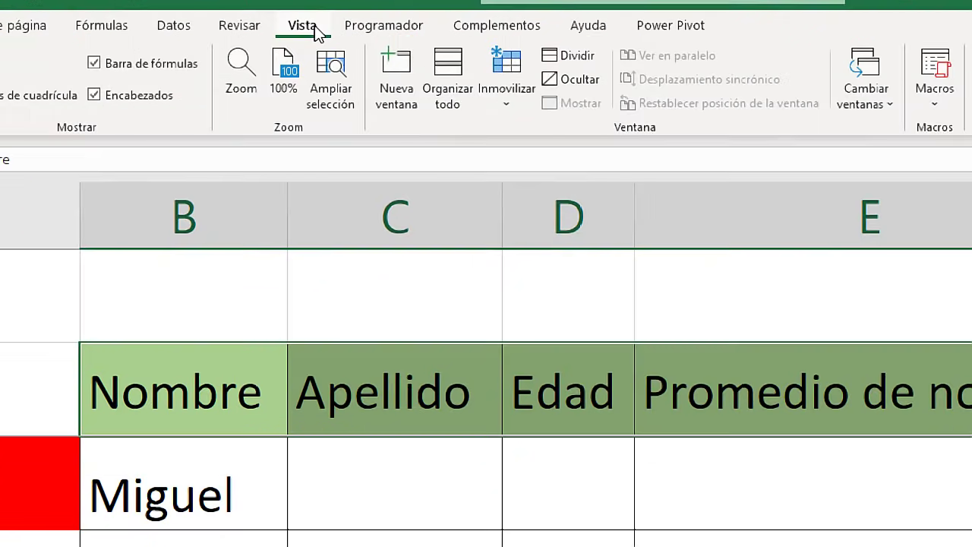
pyautogui.click(509, 96)
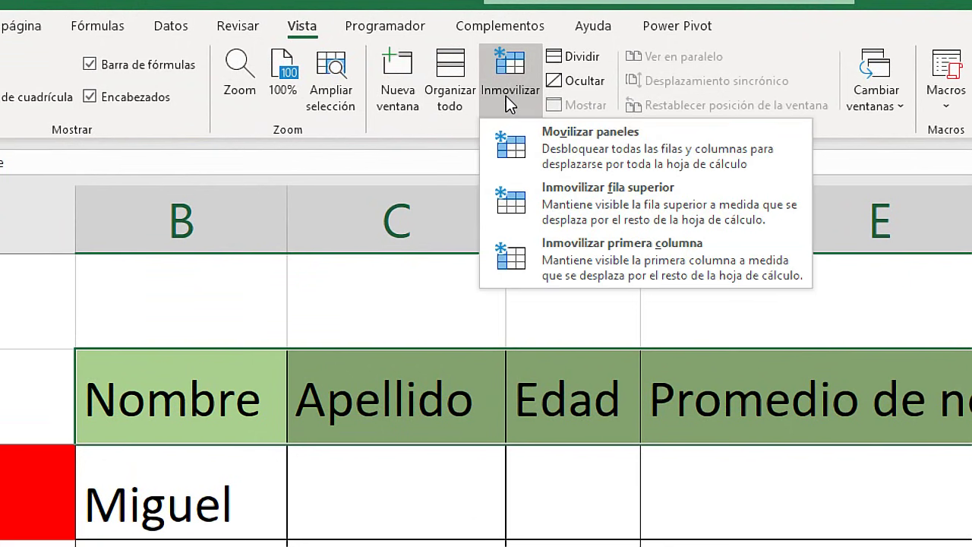
pyautogui.click(685, 159)
pyautogui.scroll(-5, 486, 319)
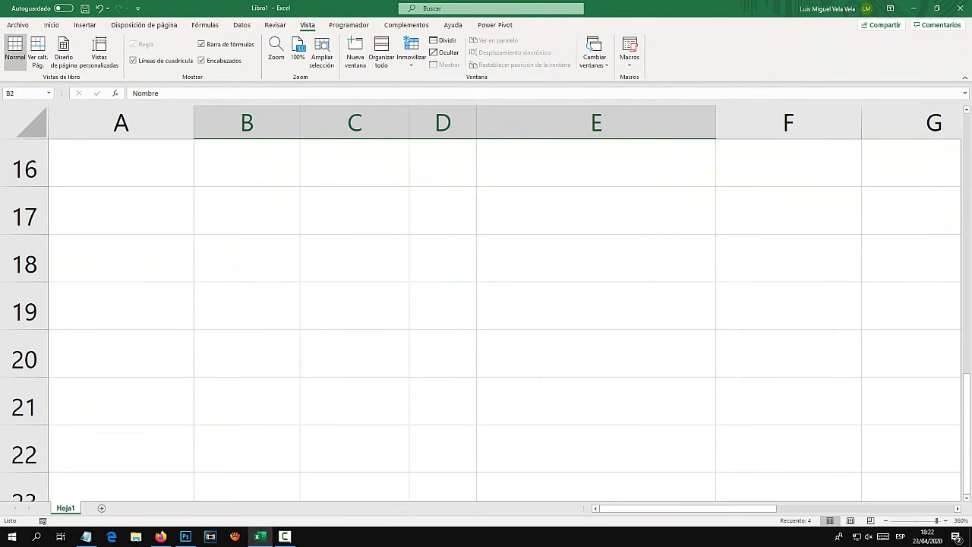
pyautogui.scroll(-4, 486, 319)
pyautogui.scroll(9, 486, 319)
# Remove the red fill from cell A3 with No Fill
pyautogui.click(122, 258)
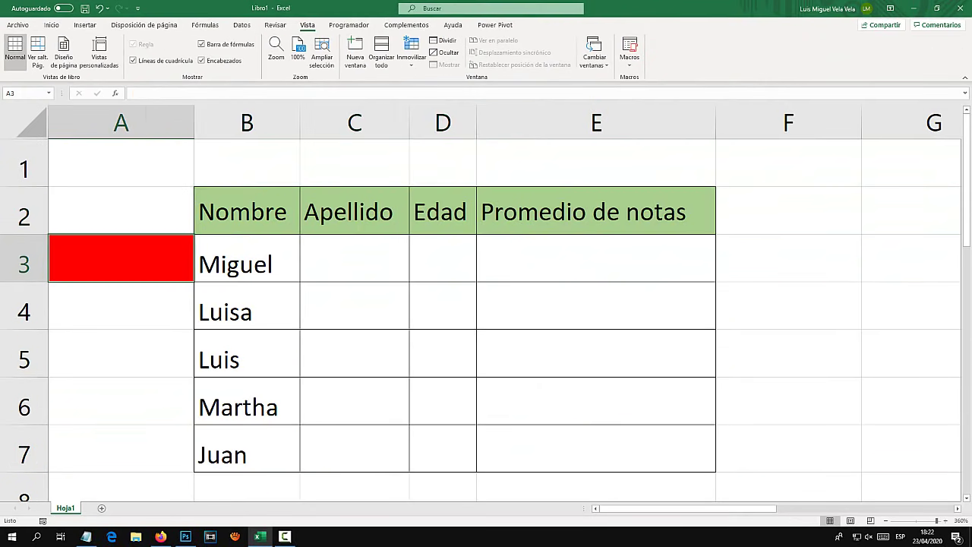
pyautogui.click(51, 25)
pyautogui.click(172, 60)
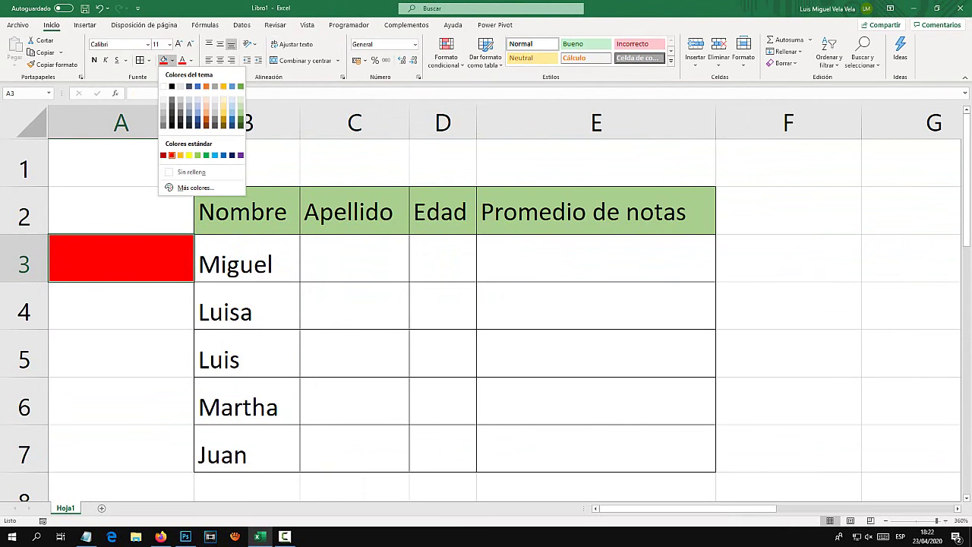
pyautogui.click(190, 171)
# Fill cell C3, beside Miguel, with red
pyautogui.click(354, 306)
pyautogui.click(247, 258)
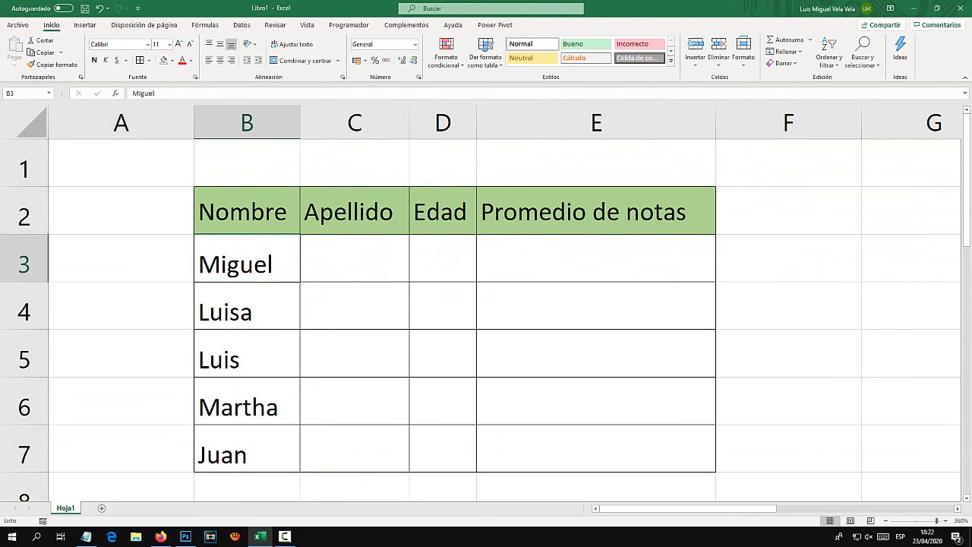
pyautogui.click(354, 258)
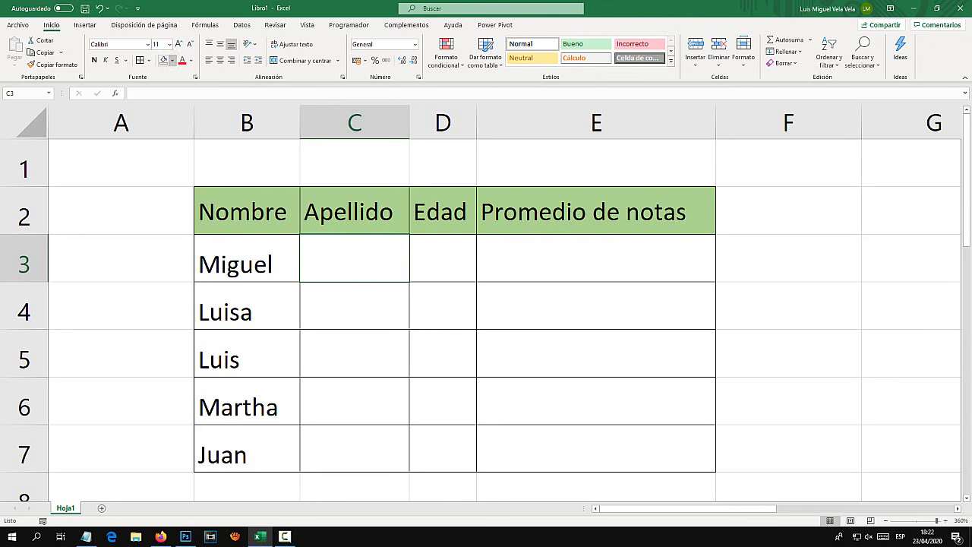
pyautogui.click(172, 60)
pyautogui.click(171, 155)
pyautogui.click(354, 353)
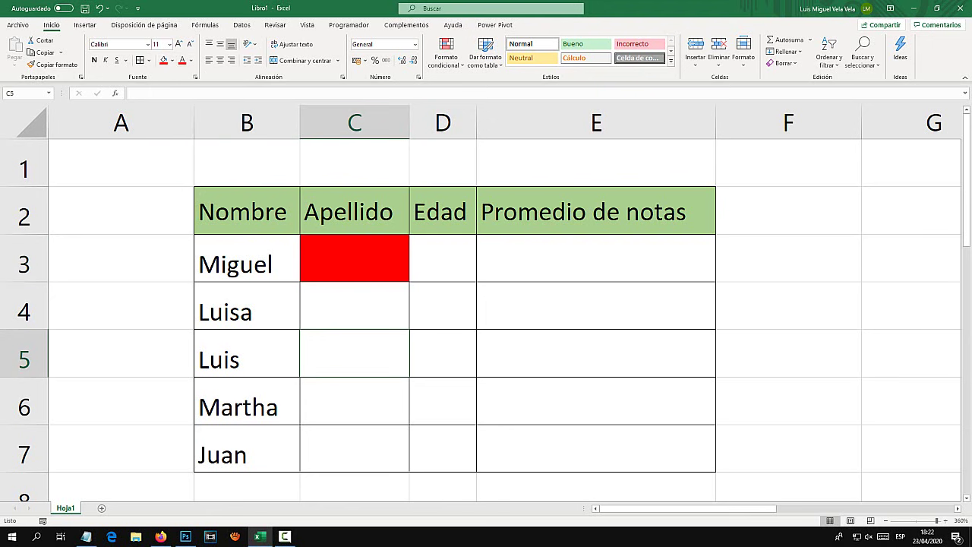
pyautogui.click(354, 305)
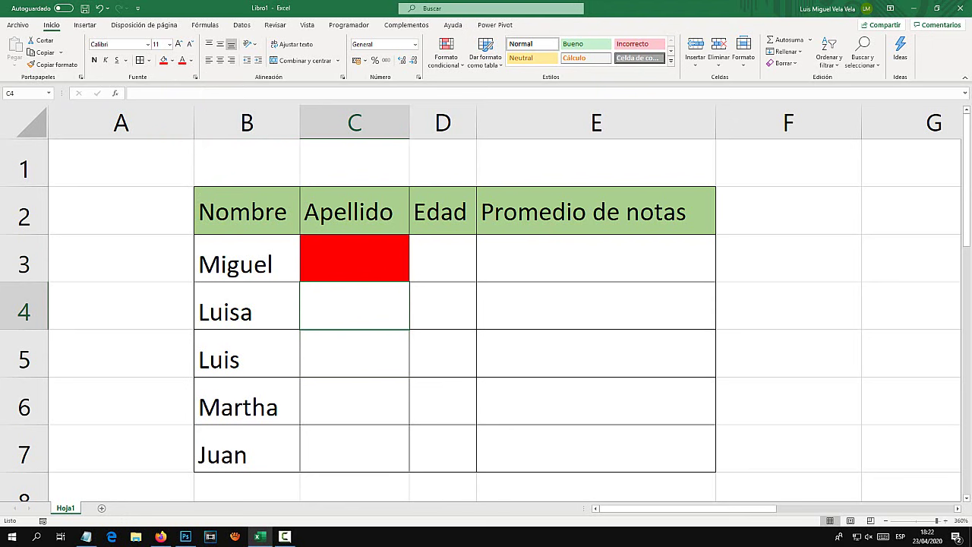
pyautogui.click(354, 258)
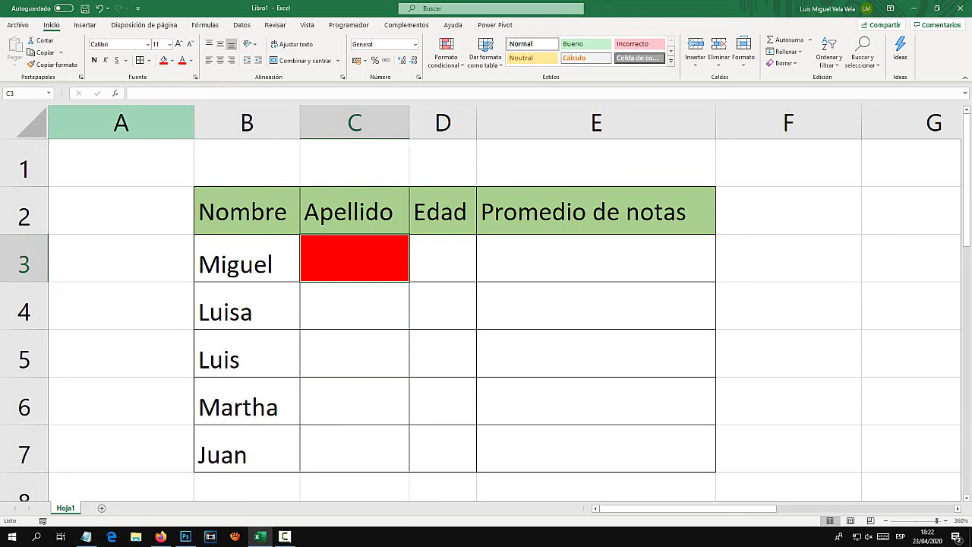
# Fill columns A–B and rows 1–2 with light blue
pyautogui.moveTo(122, 122); pyautogui.dragTo(247, 122)
pyautogui.click(172, 60)
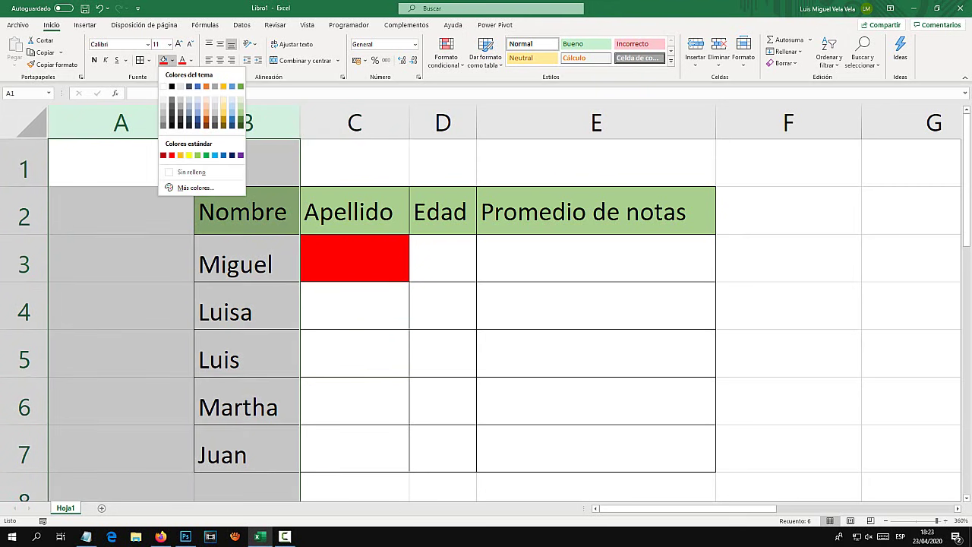
pyautogui.click(215, 154)
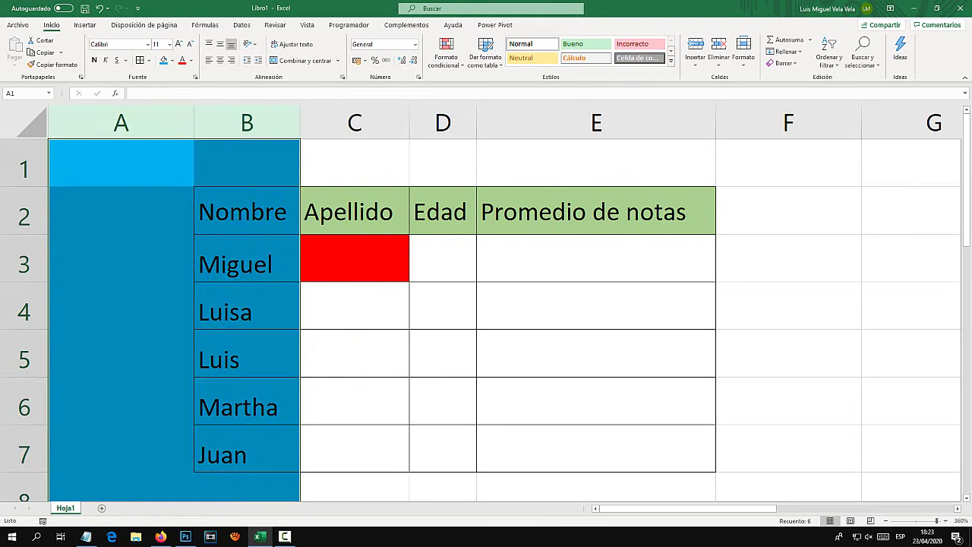
pyautogui.click(354, 259)
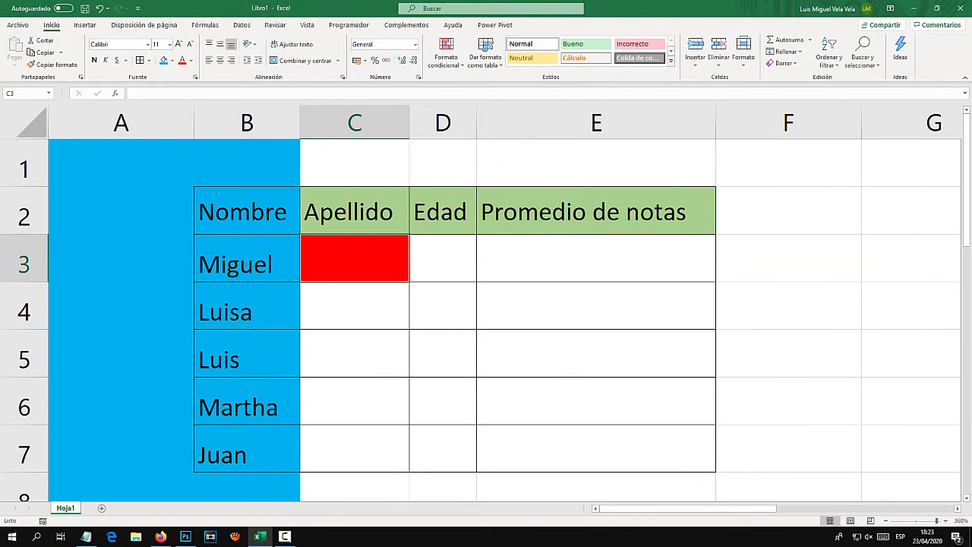
pyautogui.moveTo(120, 163); pyautogui.dragTo(934, 213)
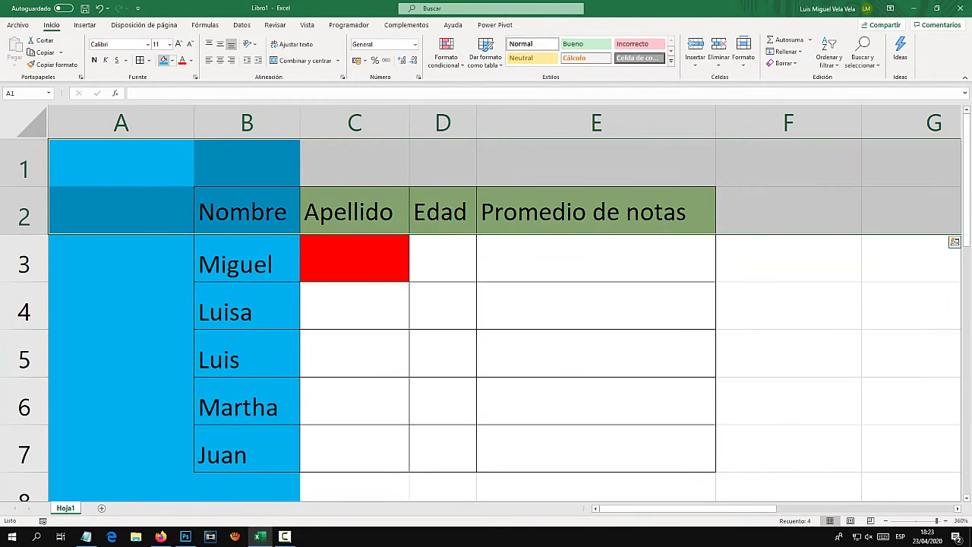
pyautogui.click(163, 60)
pyautogui.click(354, 353)
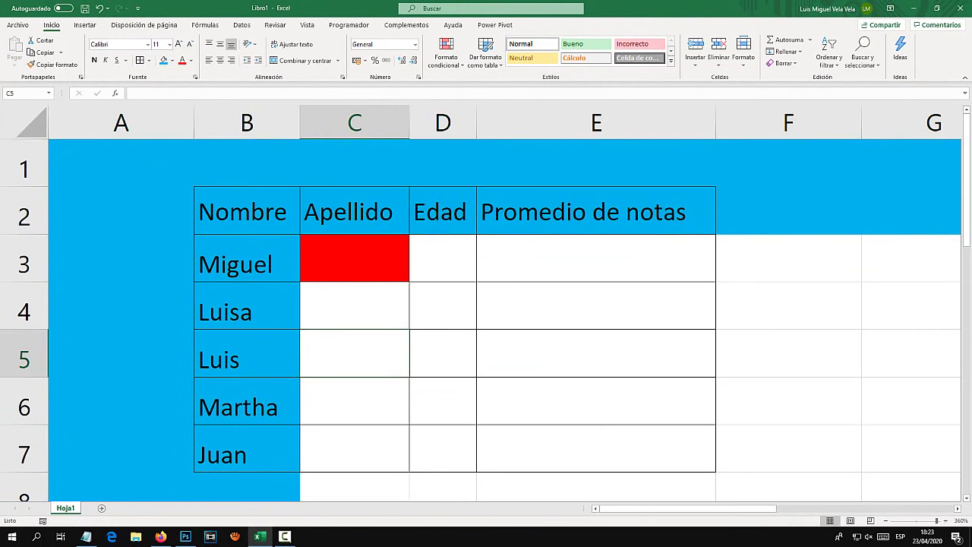
# Give cell A3 the same blue fill by copying formatting from A1:A2
pyautogui.click(121, 258)
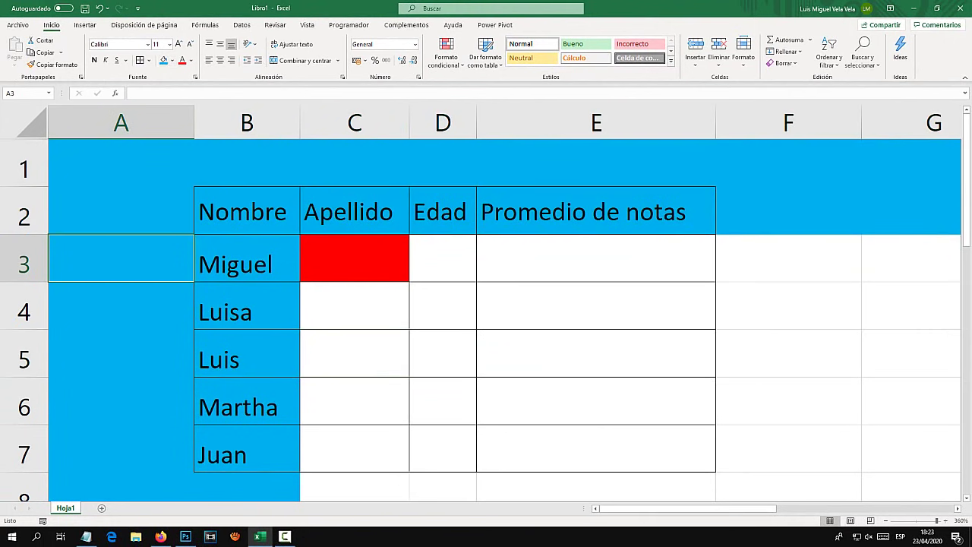
pyautogui.click(172, 60)
pyautogui.click(173, 156)
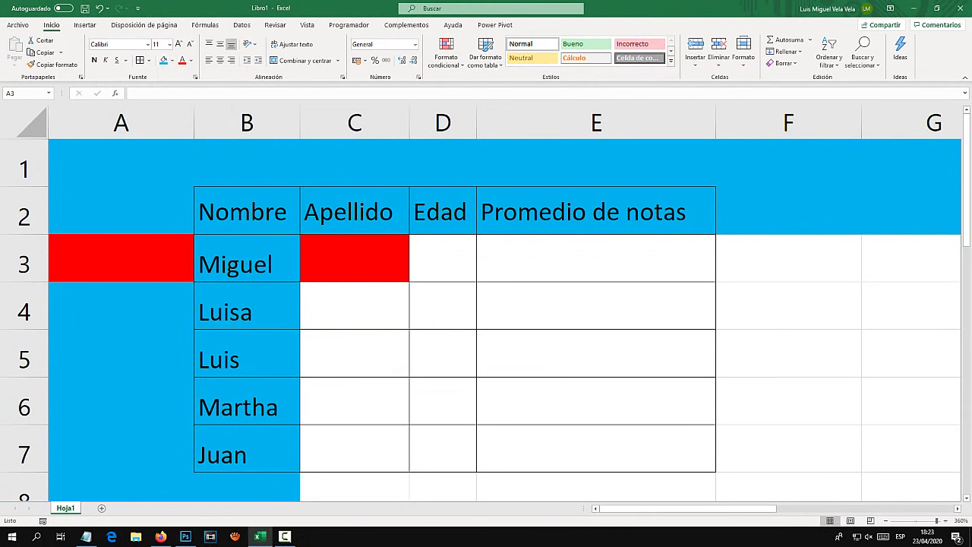
pyautogui.moveTo(121, 210); pyautogui.dragTo(121, 163)
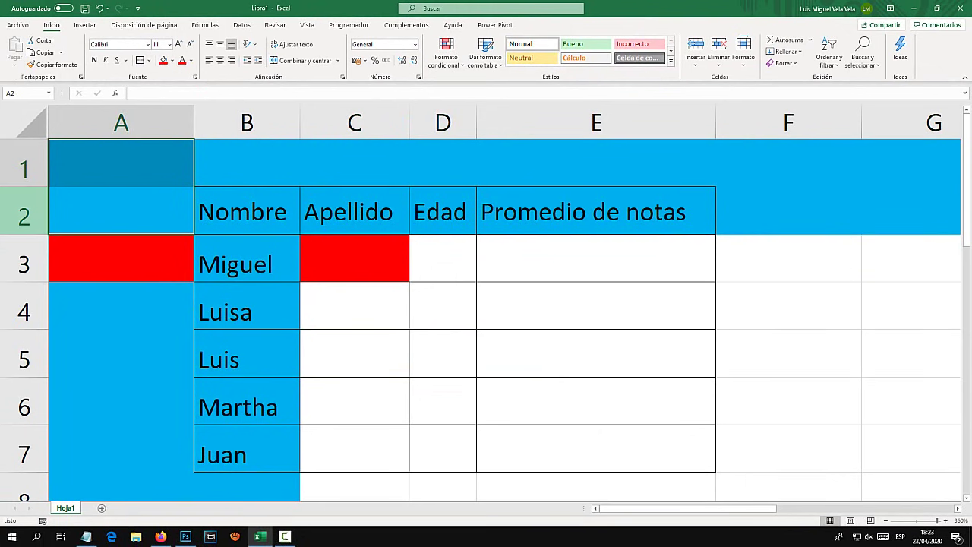
pyautogui.click(121, 258)
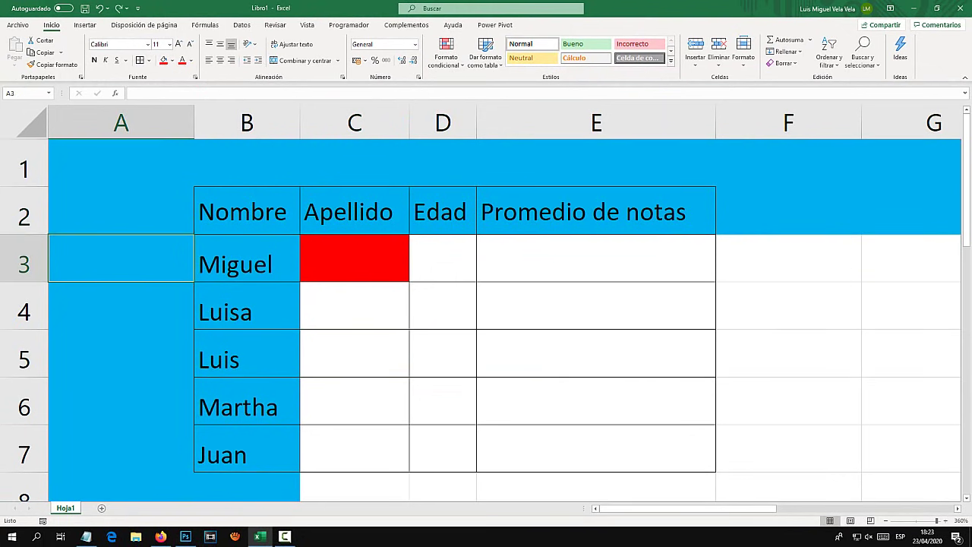
# Select cell C3 as the freeze point below rows 1–2 and right of columns A–B
pyautogui.click(353, 258)
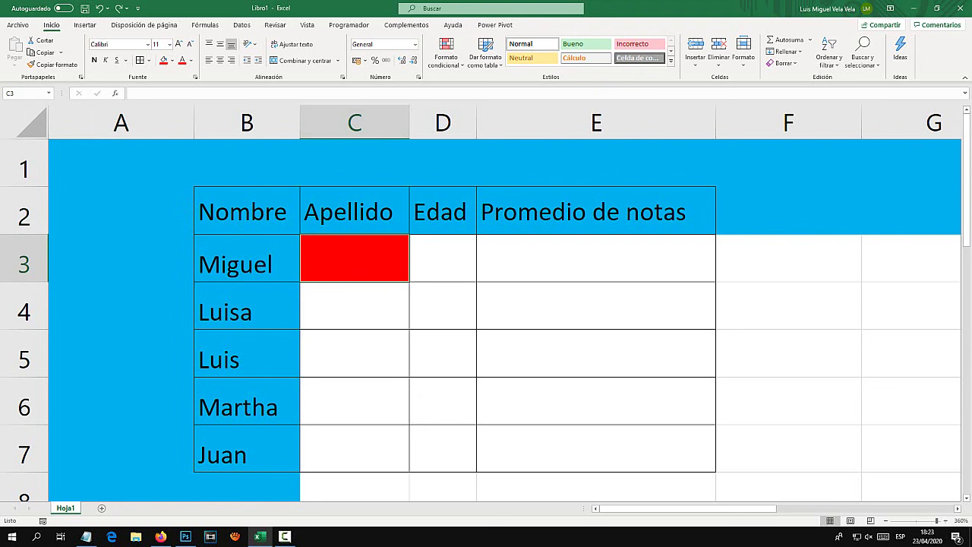
pyautogui.click(247, 122)
pyautogui.moveTo(247, 122); pyautogui.dragTo(121, 122)
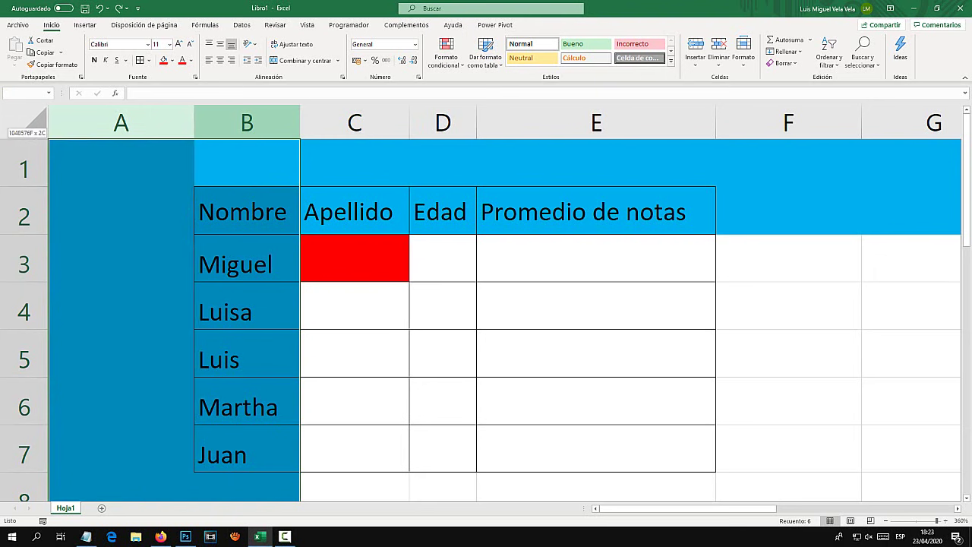
pyautogui.moveTo(24, 217); pyautogui.dragTo(24, 169)
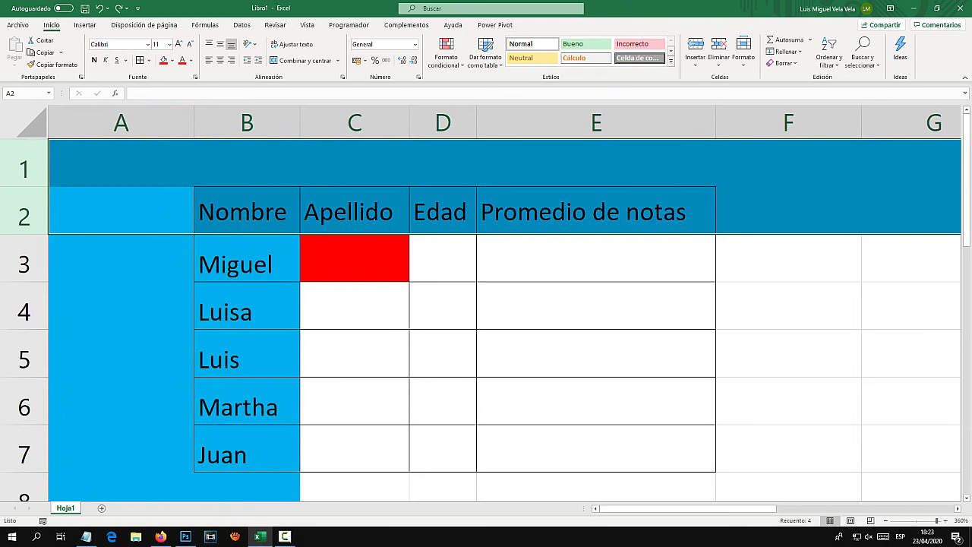
pyautogui.click(354, 257)
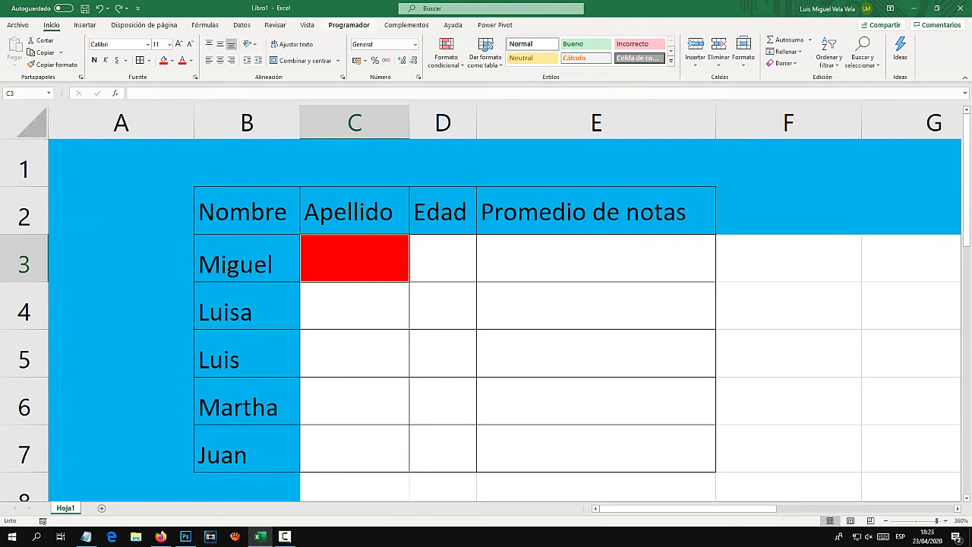
pyautogui.click(307, 24)
# Freeze panes at C3, then scroll down and right to check rows 1–2 and columns A–B stay put
pyautogui.click(411, 57)
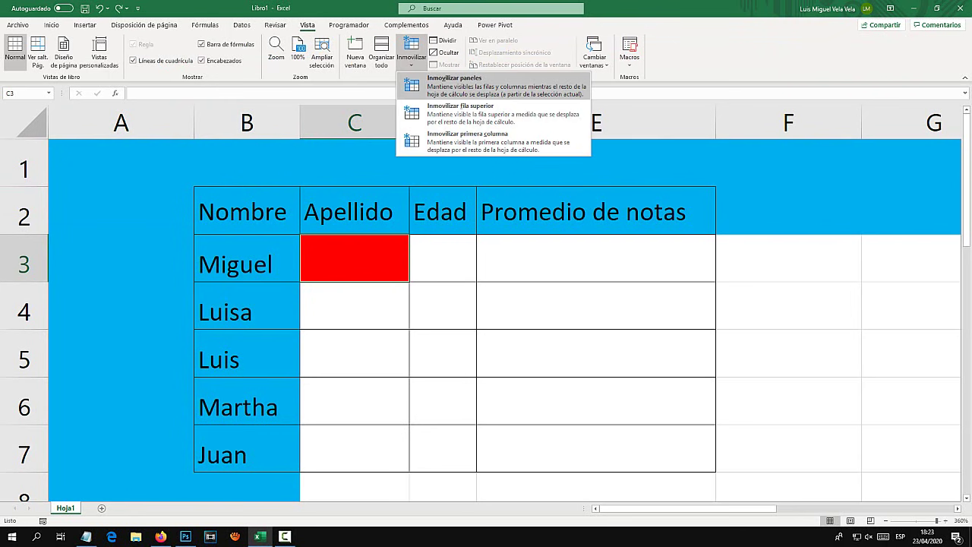
pyautogui.click(454, 78)
pyautogui.scroll(-1, 593, 365)
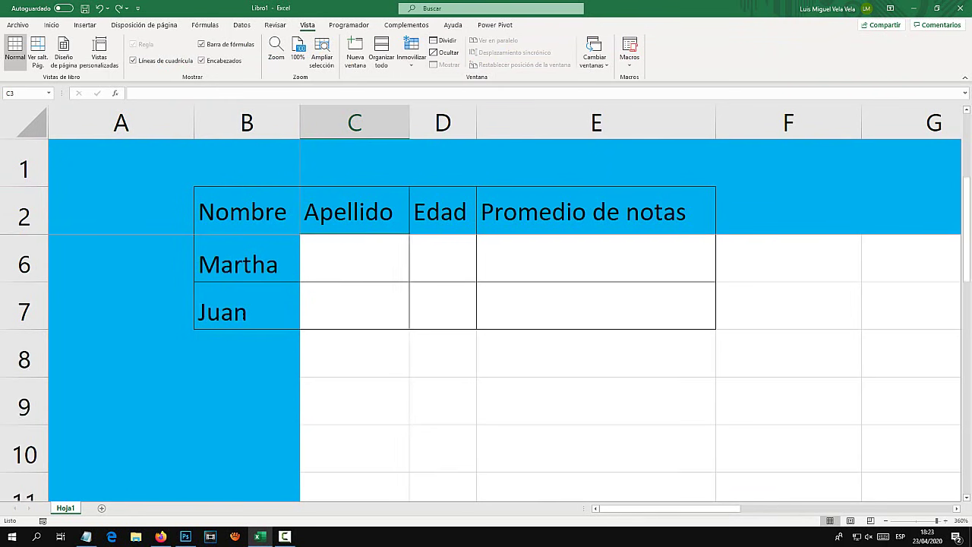
pyautogui.scroll(-10, 593, 365)
pyautogui.scroll(-8, 593, 364)
pyautogui.scroll(14, 592, 364)
pyautogui.scroll(5, 593, 365)
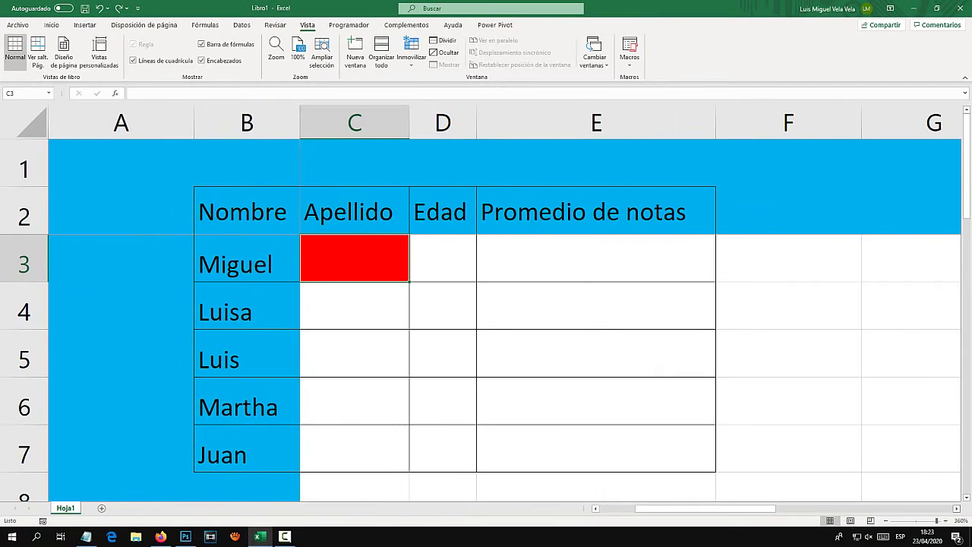
pyautogui.hscroll(3, 630, 304)
pyautogui.hscroll(3, 630, 304)
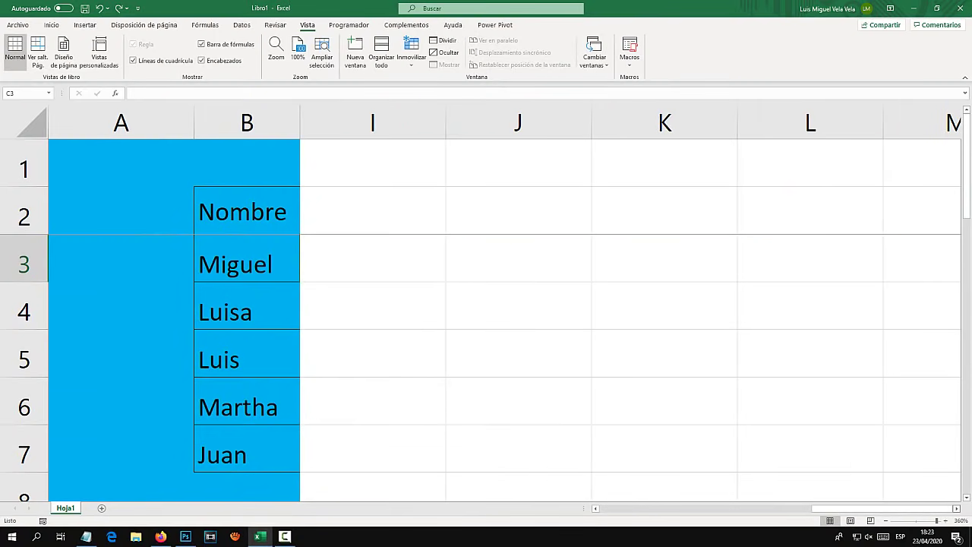
pyautogui.hscroll(4, 631, 304)
pyautogui.hscroll(3, 631, 304)
pyautogui.hscroll(3, 631, 304)
pyautogui.hscroll(3, 631, 304)
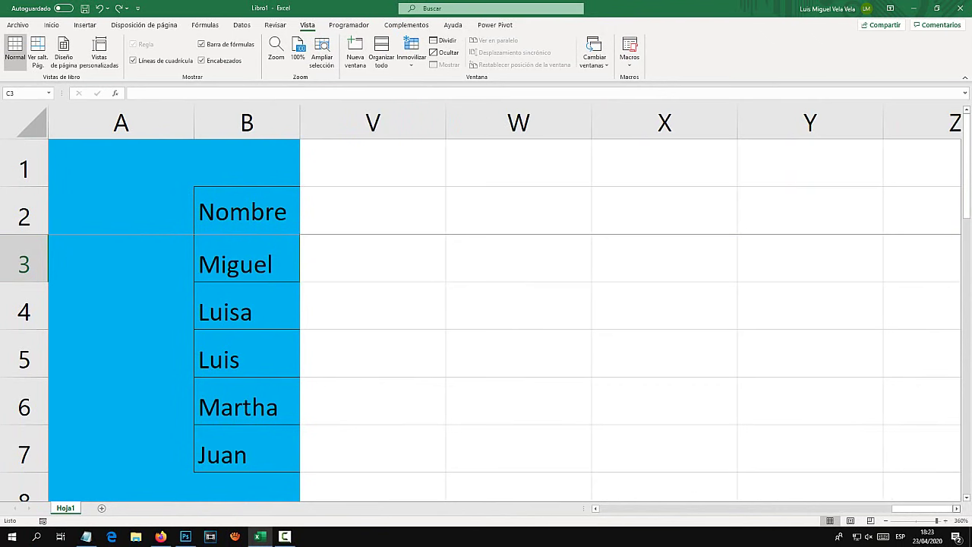
pyautogui.hscroll(3, 631, 304)
pyautogui.hscroll(3, 631, 304)
pyautogui.hscroll(1, 630, 304)
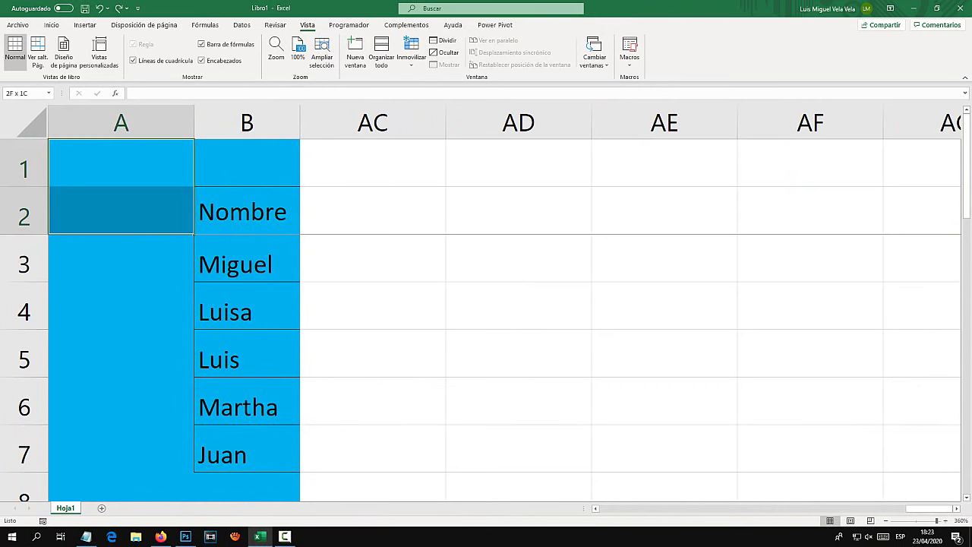
pyautogui.moveTo(122, 163); pyautogui.dragTo(247, 486)
pyautogui.click(373, 353)
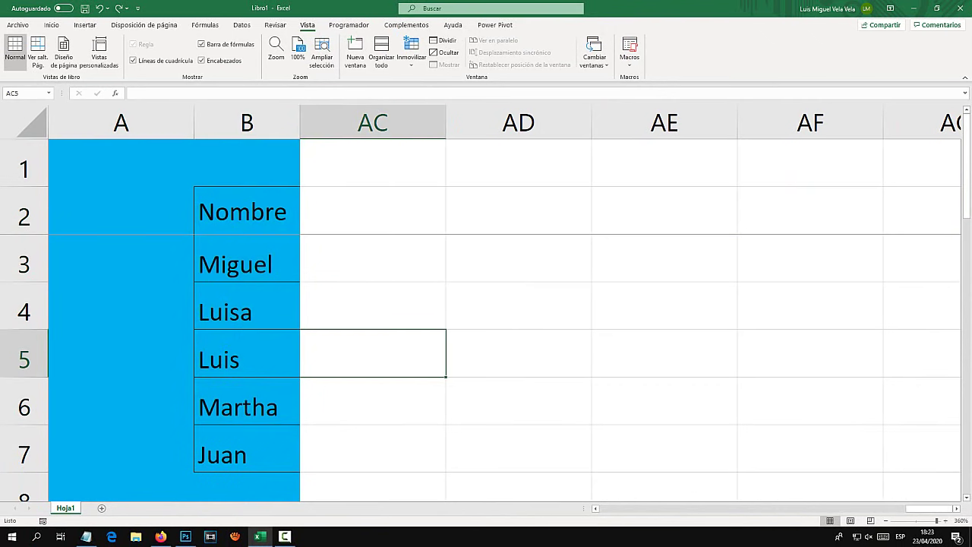
pyautogui.moveTo(928, 508); pyautogui.dragTo(623, 509)
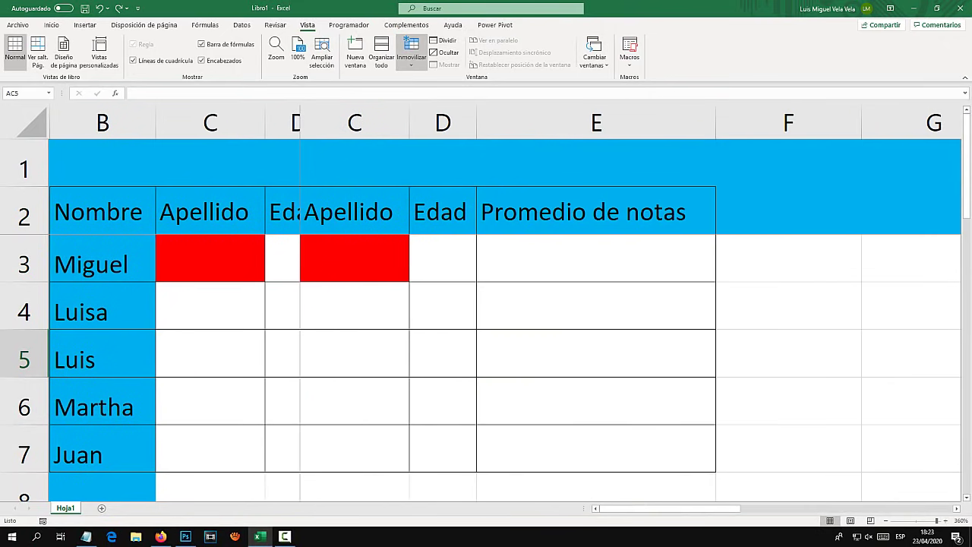
# Choose Movilizar paneles to release the freeze, then select columns A through E
pyautogui.click(411, 54)
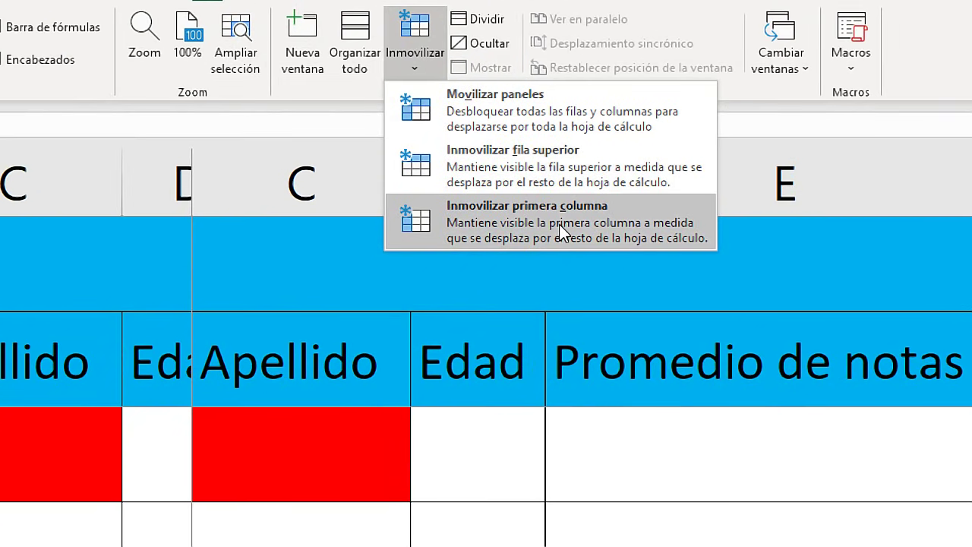
pyautogui.click(539, 175)
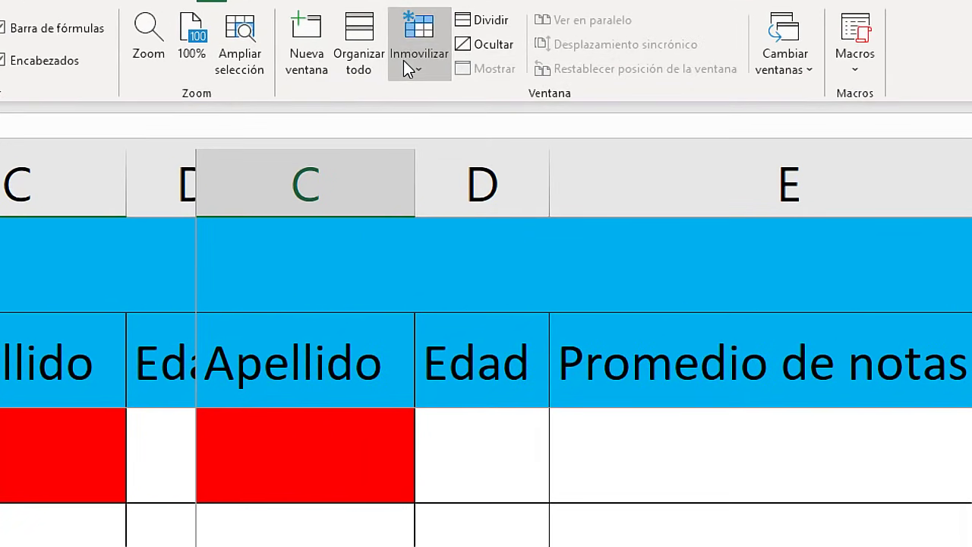
pyautogui.click(403, 60)
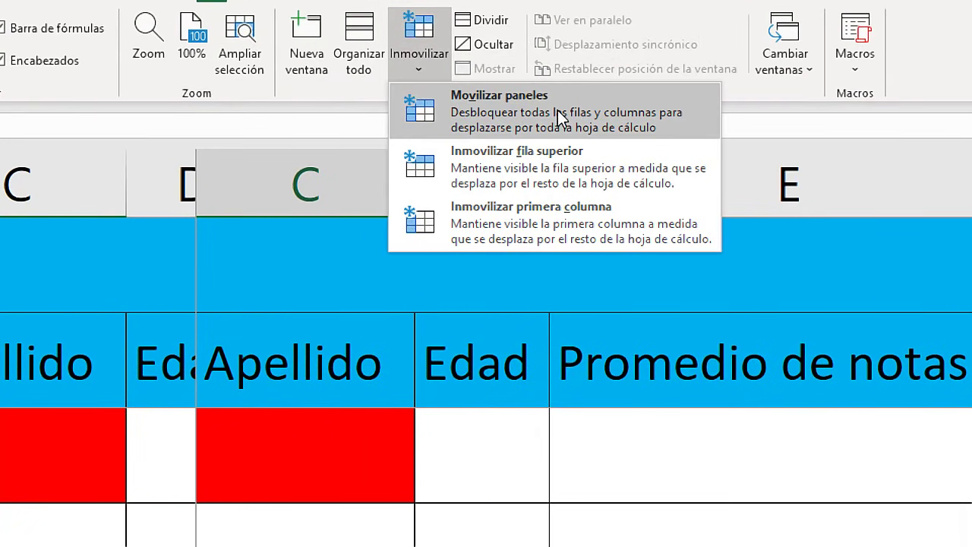
pyautogui.click(532, 111)
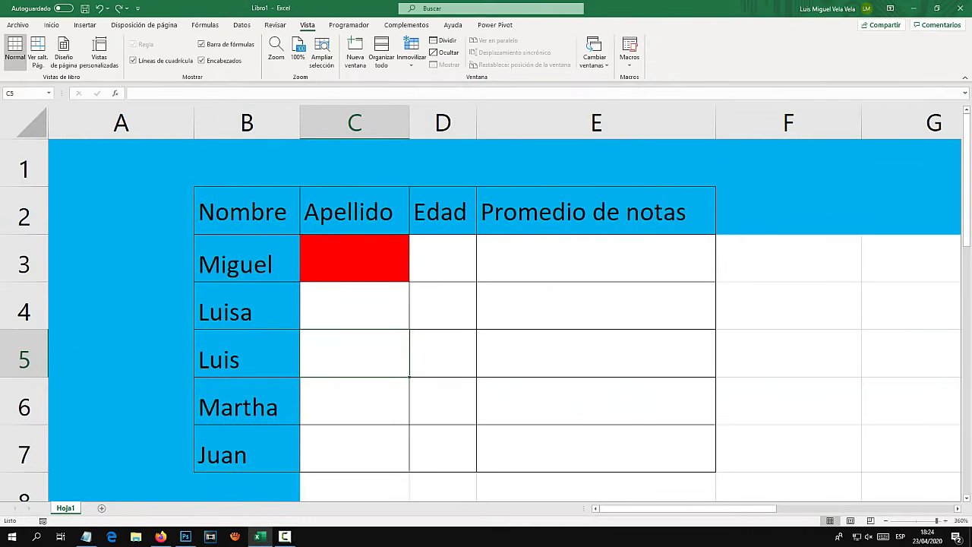
pyautogui.moveTo(121, 163); pyautogui.dragTo(835, 490)
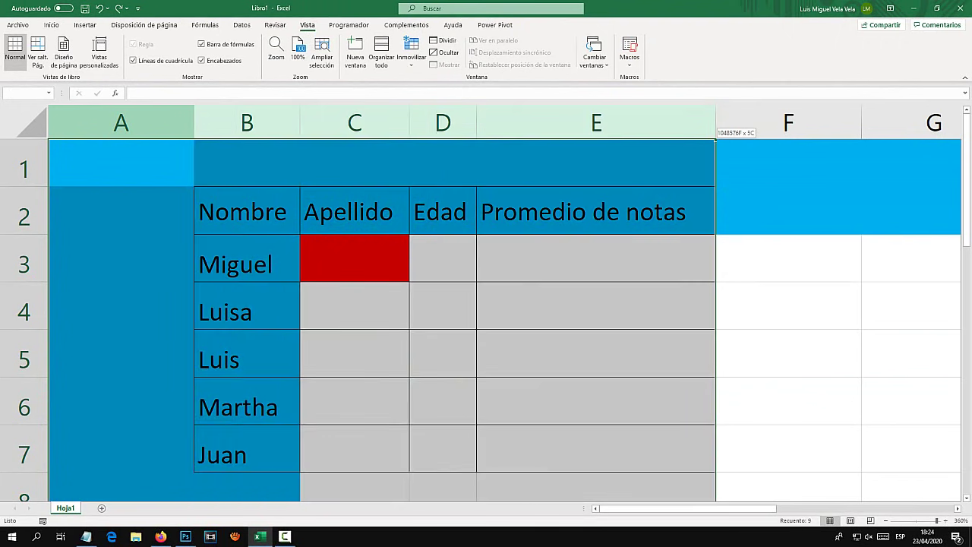
# Set No Fill on the selected columns and on rows 1–2
pyautogui.click(51, 24)
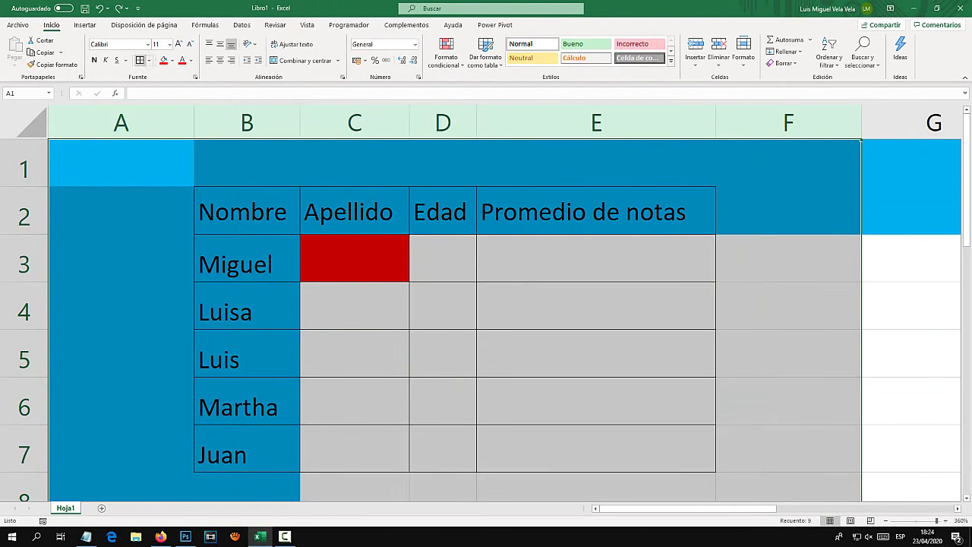
pyautogui.click(173, 60)
pyautogui.click(185, 172)
pyautogui.click(597, 305)
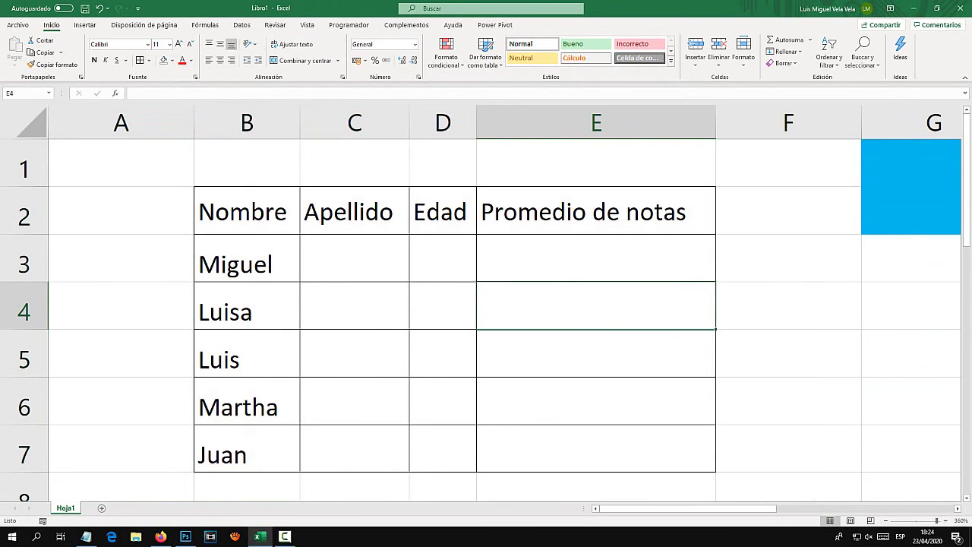
pyautogui.moveTo(911, 163); pyautogui.dragTo(912, 213)
pyautogui.moveTo(24, 163); pyautogui.dragTo(23, 213)
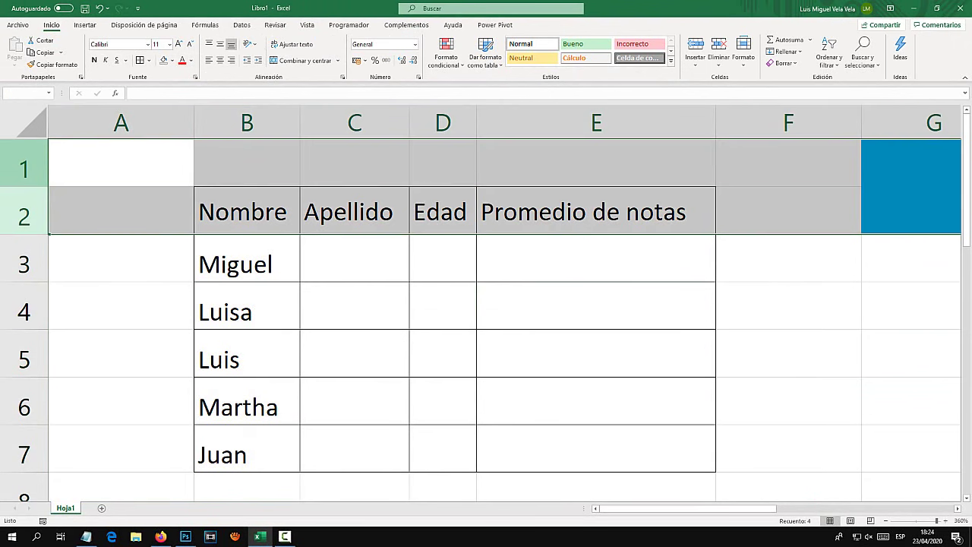
pyautogui.click(354, 354)
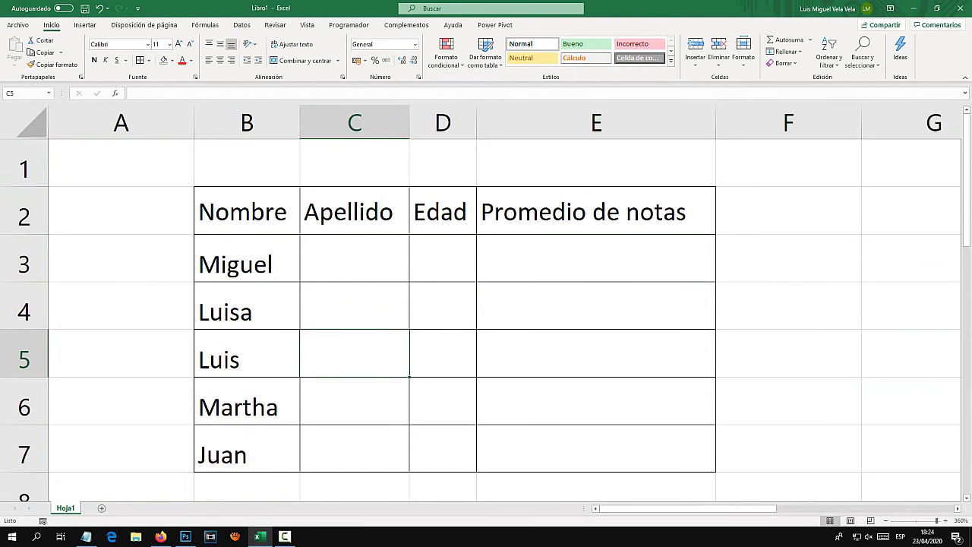
# Fill the title row A1:E1 light green
pyautogui.moveTo(122, 163); pyautogui.dragTo(654, 164)
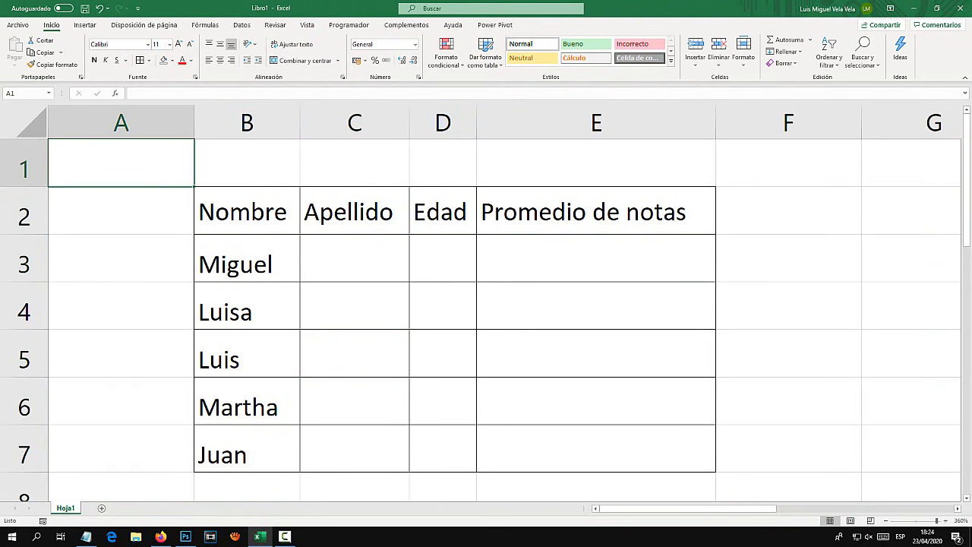
pyautogui.click(173, 60)
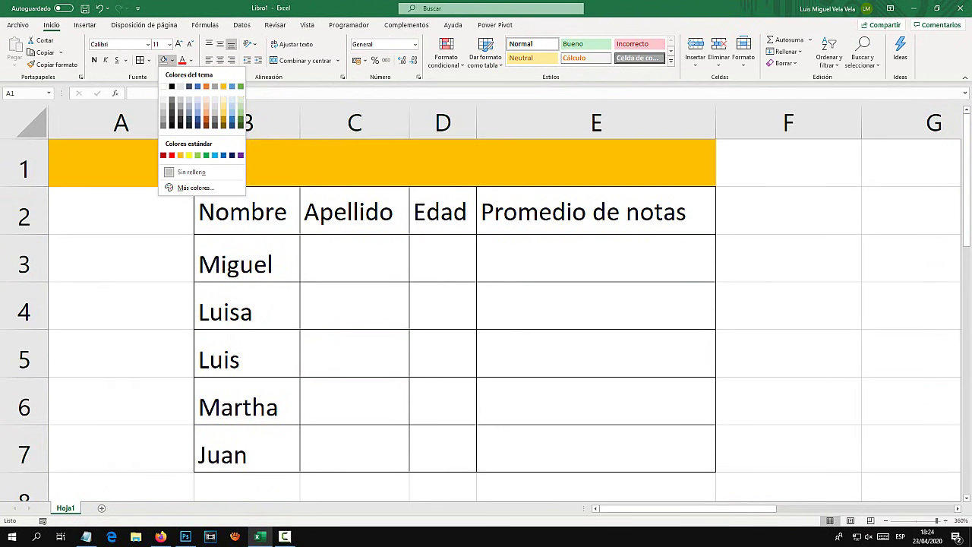
pyautogui.click(236, 113)
pyautogui.click(354, 305)
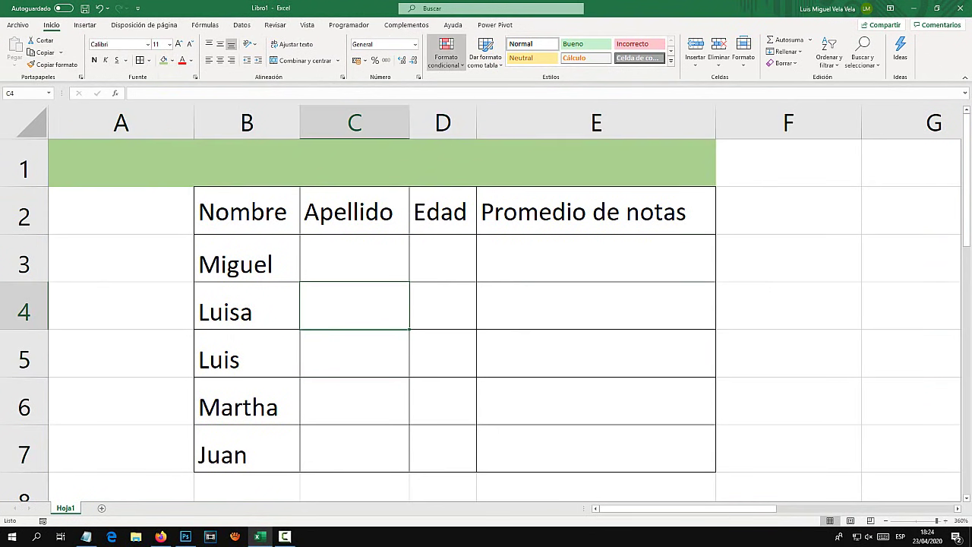
# Freeze the top row and scroll to confirm it stays visible
pyautogui.click(307, 24)
pyautogui.click(410, 54)
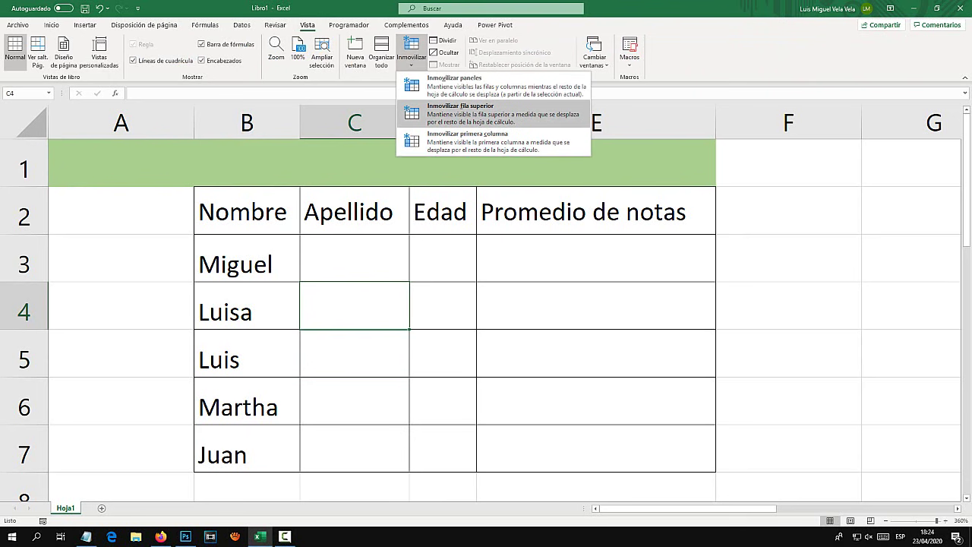
pyautogui.click(460, 112)
pyautogui.scroll(-20, 354, 303)
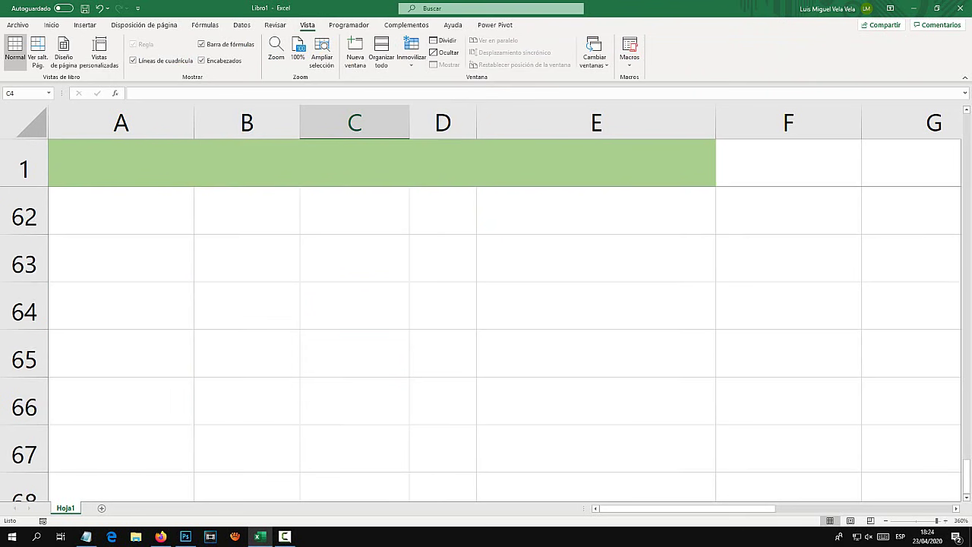
pyautogui.scroll(-11, 354, 303)
pyautogui.moveTo(121, 162); pyautogui.dragTo(596, 162)
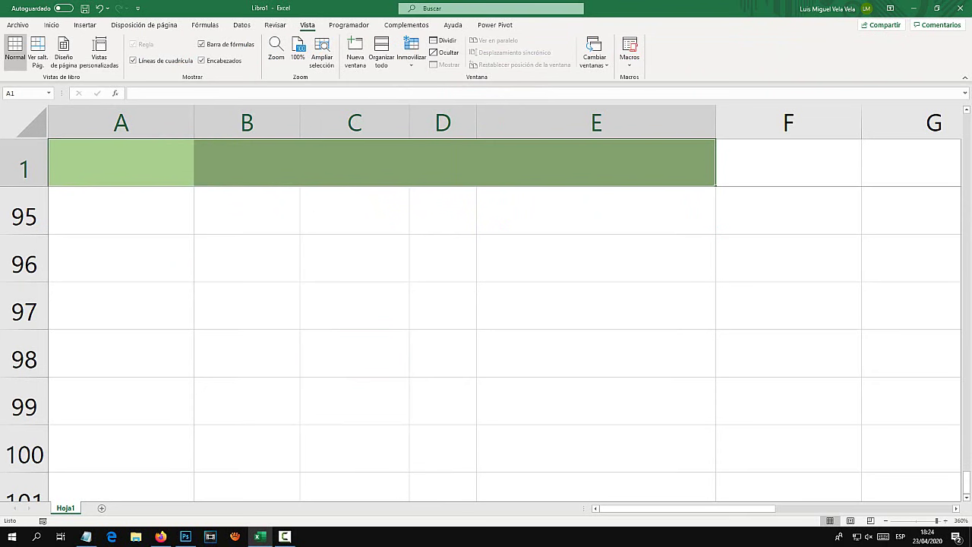
pyautogui.scroll(8, 379, 327)
pyautogui.scroll(14, 379, 327)
pyautogui.scroll(9, 380, 327)
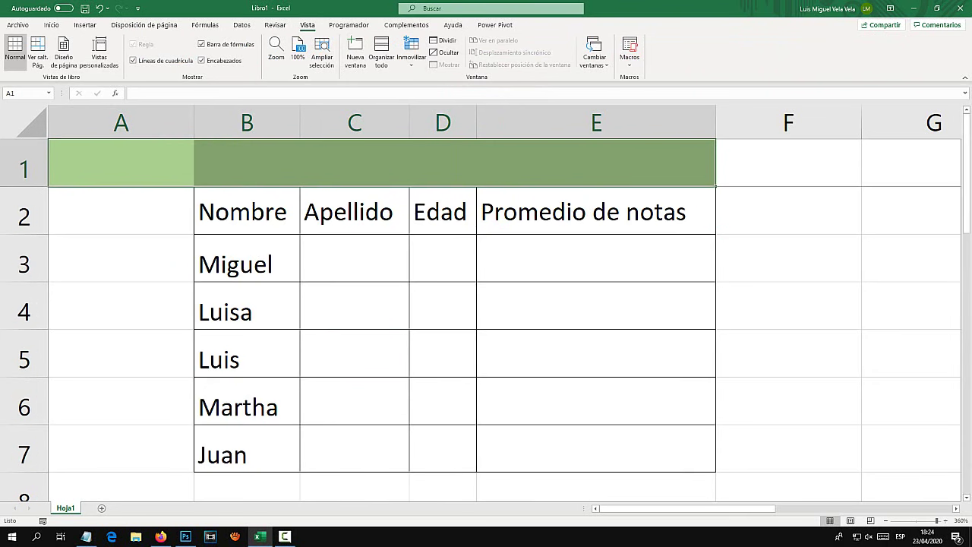
pyautogui.click(411, 55)
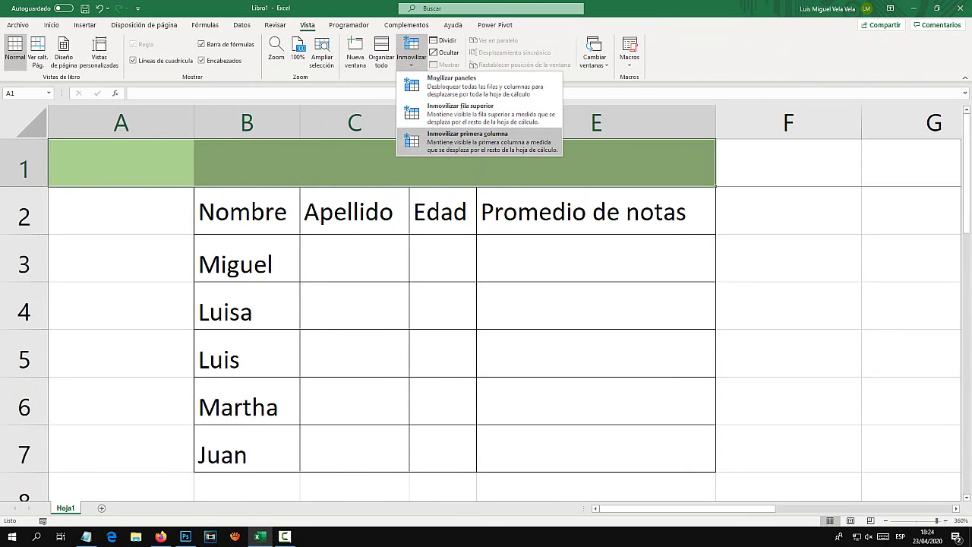
pyautogui.click(467, 140)
pyautogui.hscroll(5, 578, 303)
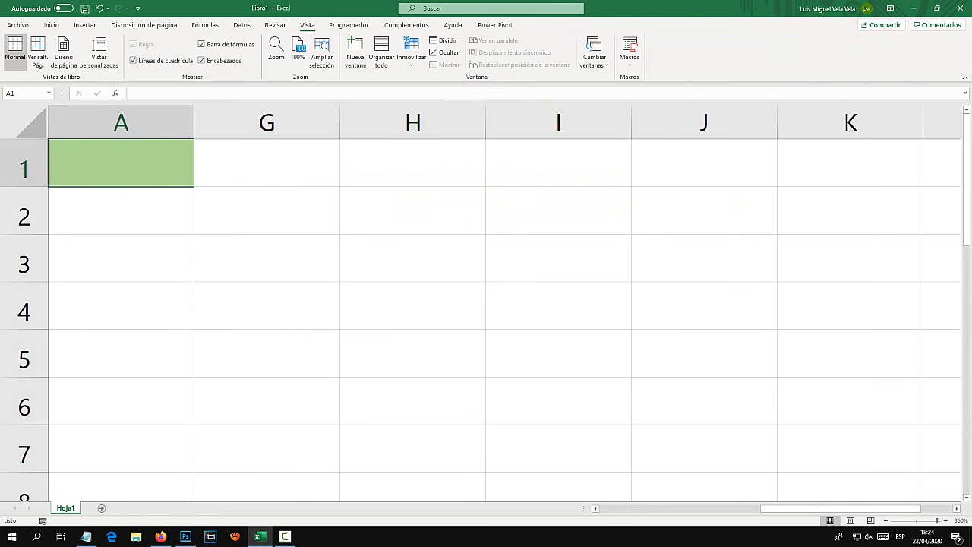
pyautogui.hscroll(1, 577, 304)
pyautogui.hscroll(1, 577, 304)
pyautogui.click(121, 123)
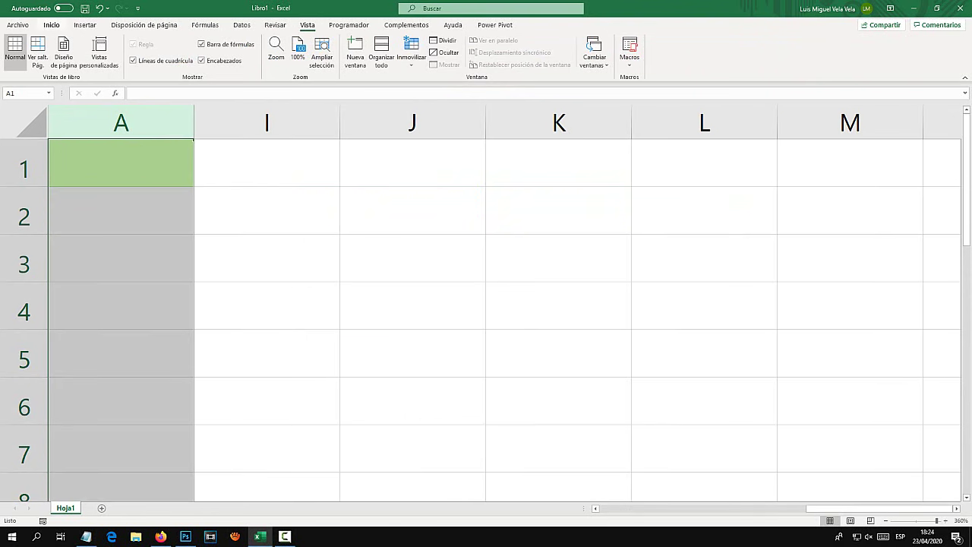
pyautogui.click(51, 25)
pyautogui.click(163, 60)
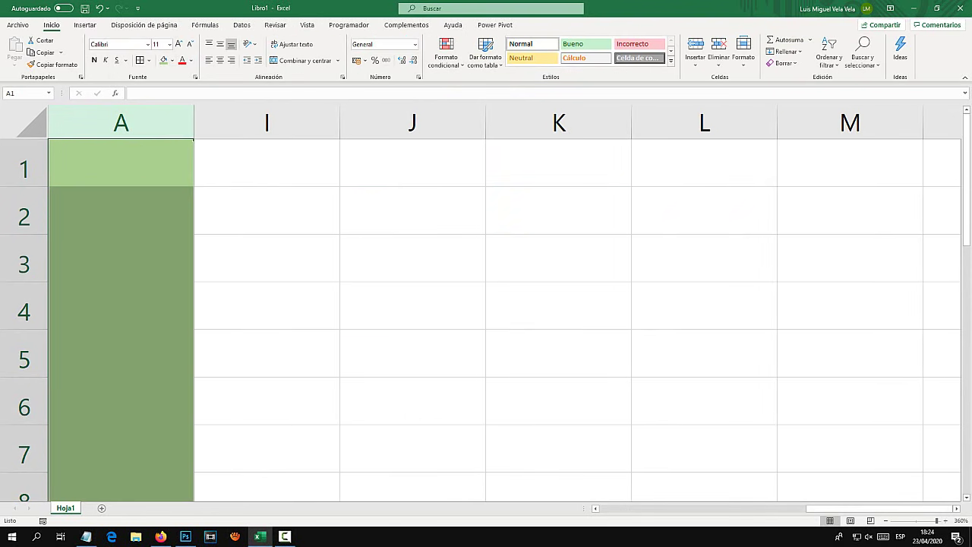
pyautogui.hscroll(2, 578, 319)
pyautogui.hscroll(3, 577, 319)
pyautogui.hscroll(4, 577, 319)
pyautogui.hscroll(3, 577, 319)
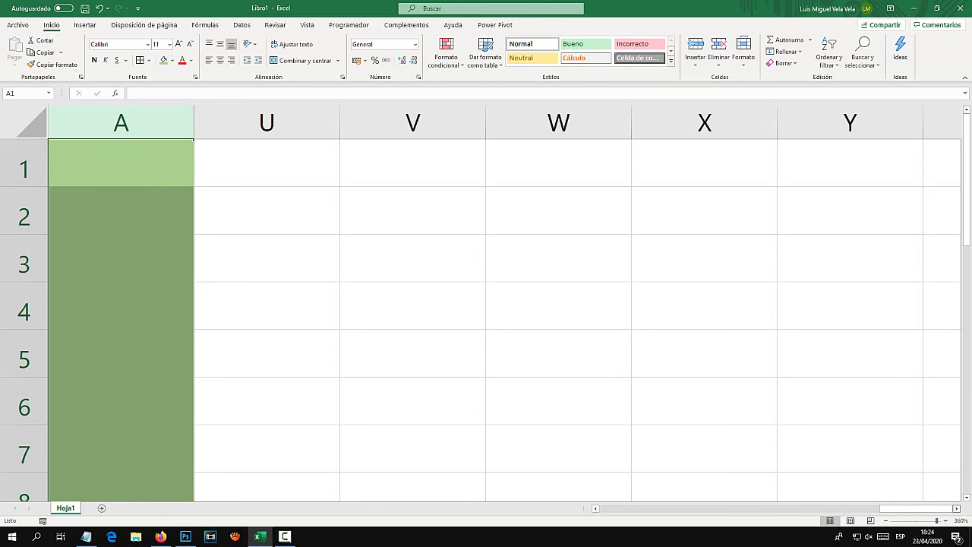
pyautogui.hscroll(2, 577, 319)
pyautogui.moveTo(911, 508); pyautogui.dragTo(632, 508)
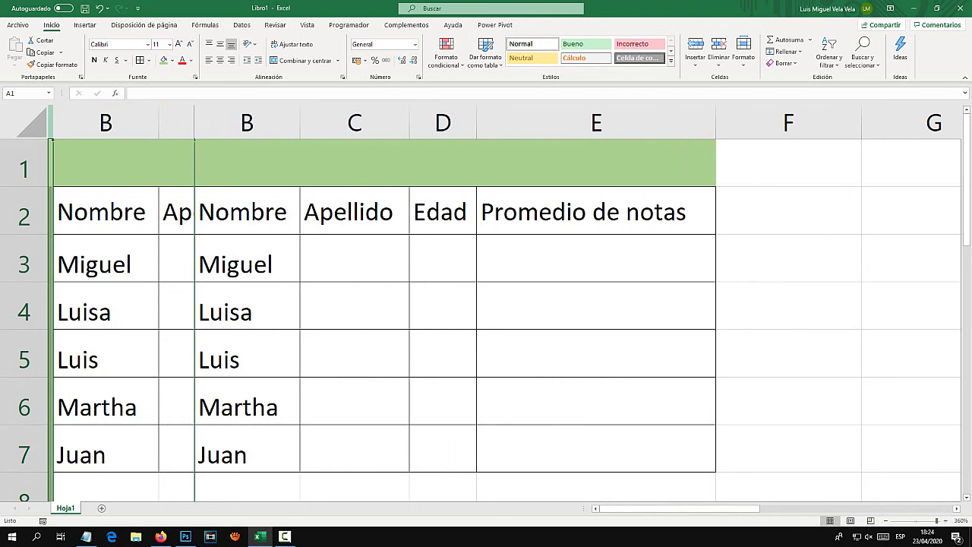
# Unfreeze the panes, then refreeze them at cell C4
pyautogui.click(51, 258)
pyautogui.click(355, 305)
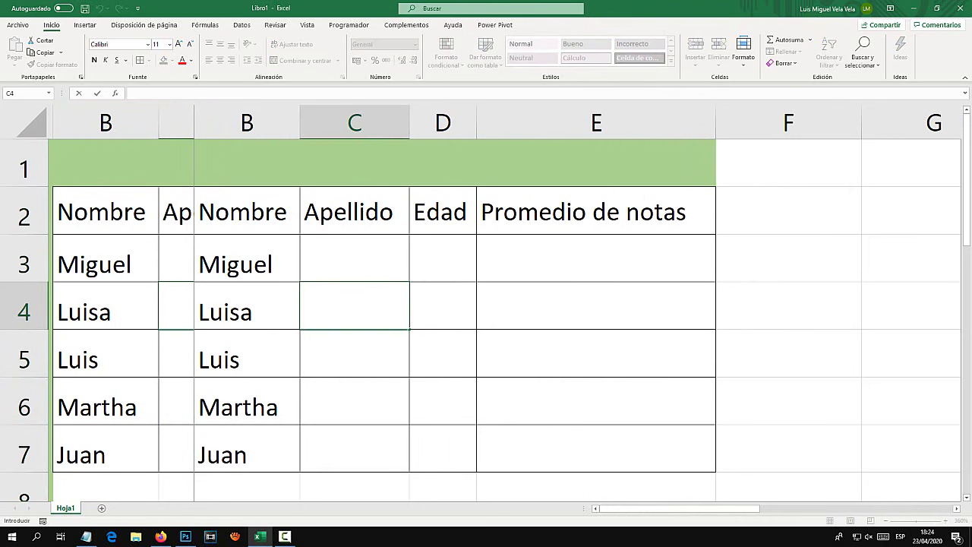
pyautogui.click(307, 24)
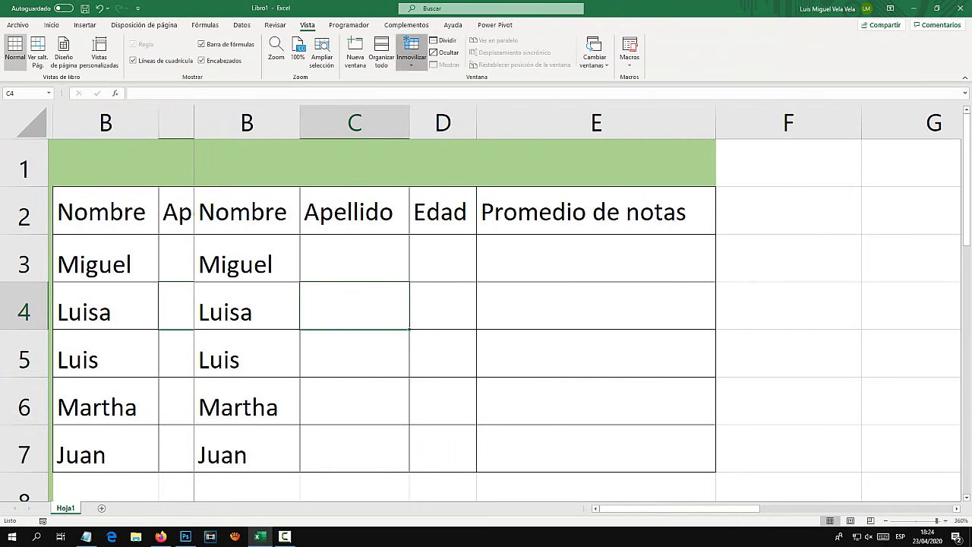
pyautogui.click(411, 57)
pyautogui.click(451, 82)
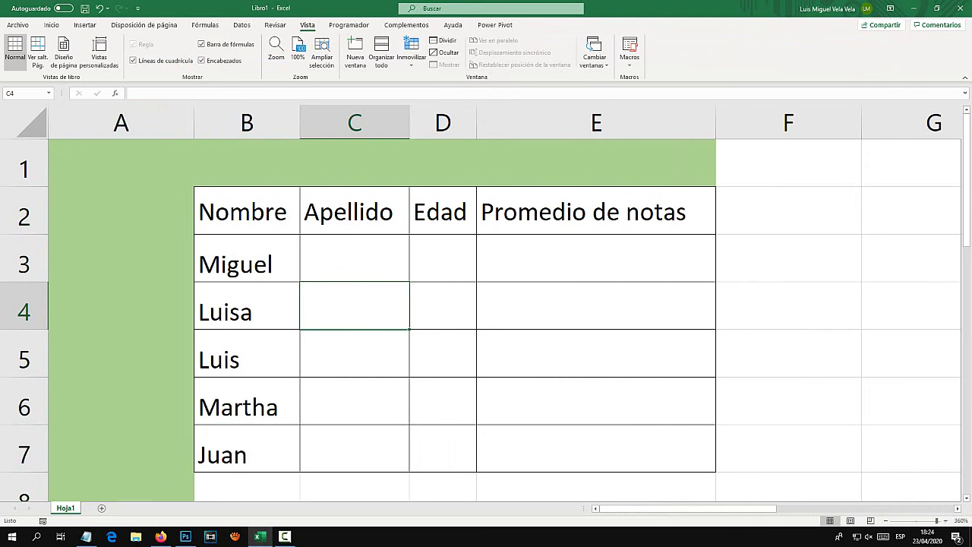
pyautogui.click(411, 57)
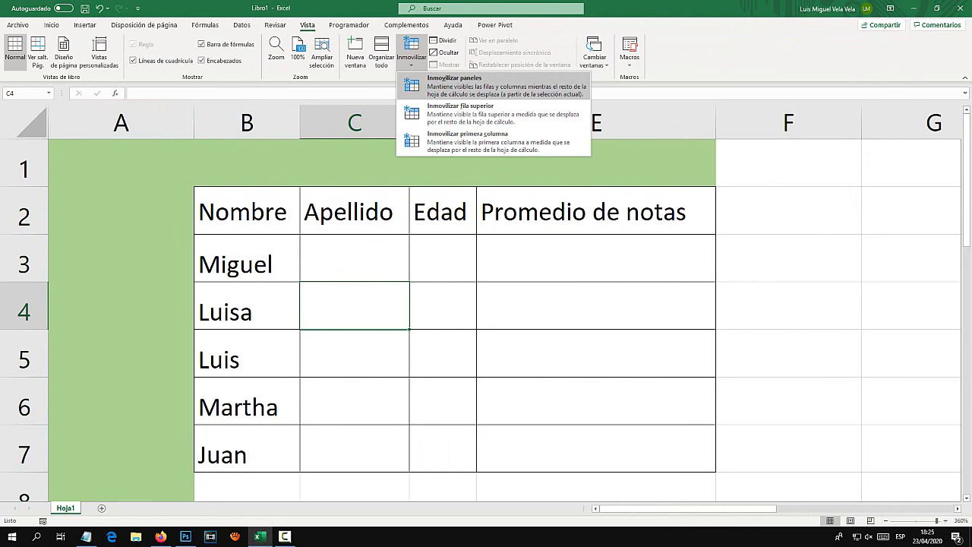
pyautogui.click(451, 78)
# Clear the green fill from the block A1:E8 with No Fill
pyautogui.click(247, 305)
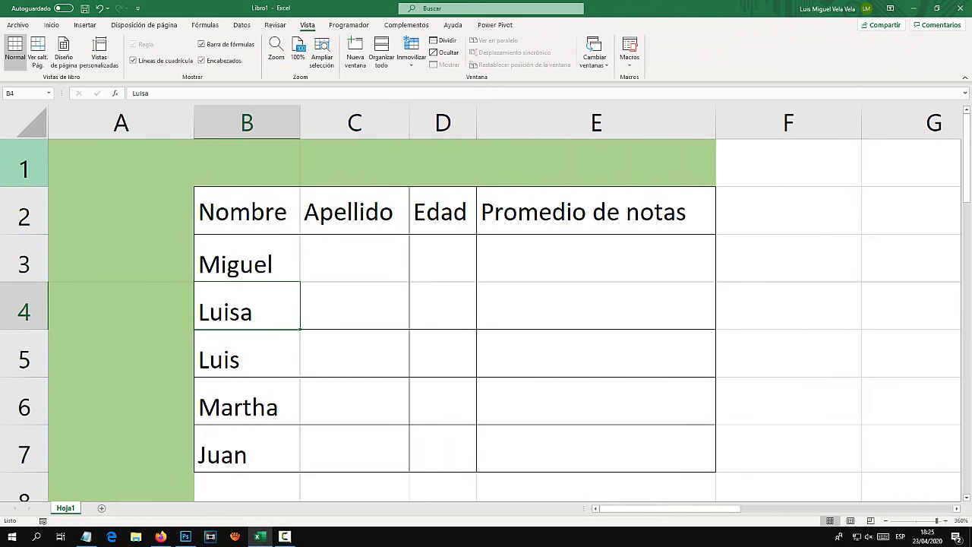
pyautogui.moveTo(23, 169); pyautogui.dragTo(23, 263)
pyautogui.moveTo(122, 163); pyautogui.dragTo(684, 471)
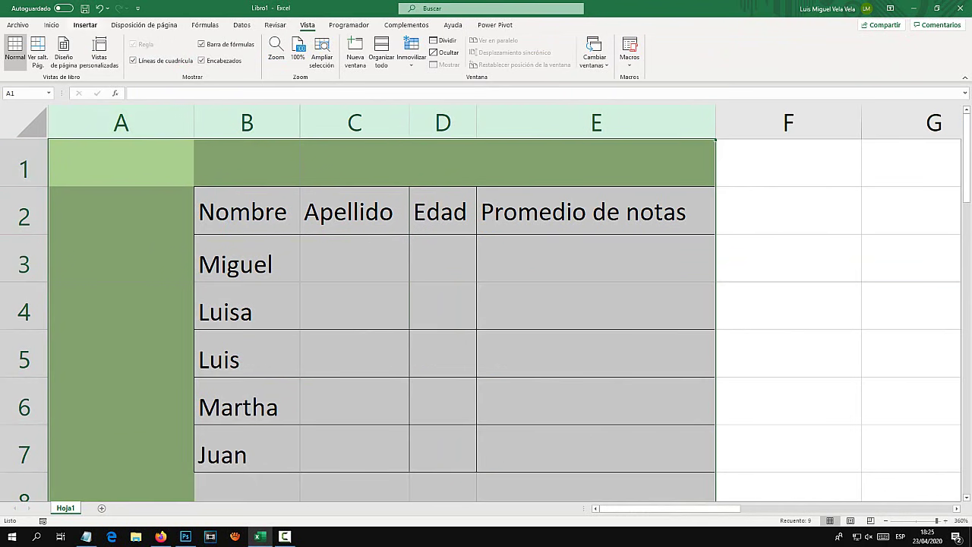
pyautogui.click(51, 24)
pyautogui.click(172, 60)
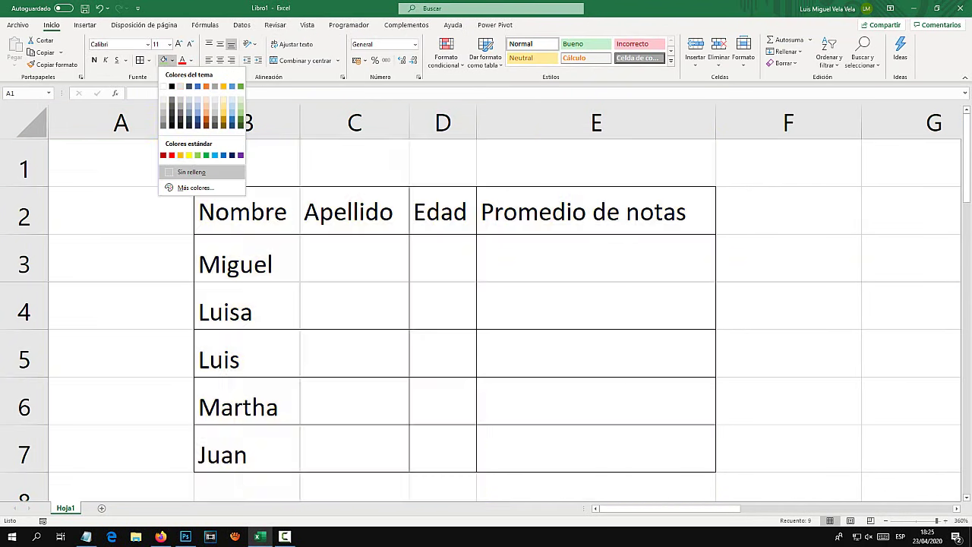
pyautogui.click(196, 165)
# Unfreeze the panes so nothing on the sheet stays locked
pyautogui.click(23, 216)
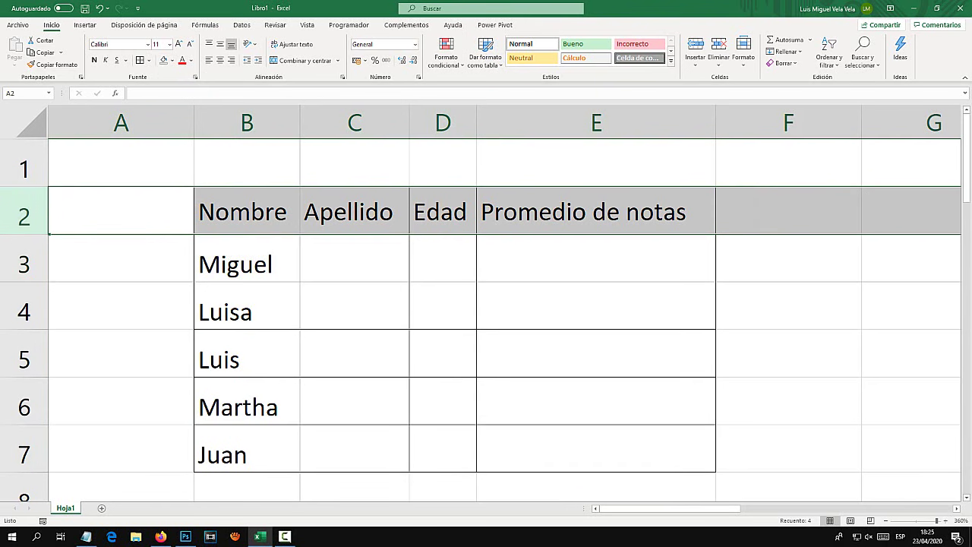
pyautogui.click(307, 24)
pyautogui.click(411, 57)
pyautogui.click(451, 82)
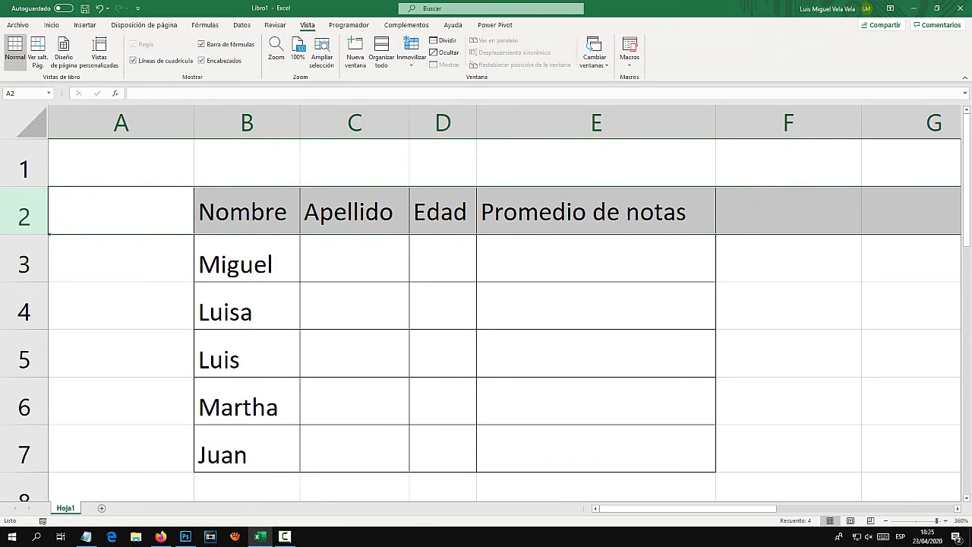
pyautogui.click(354, 353)
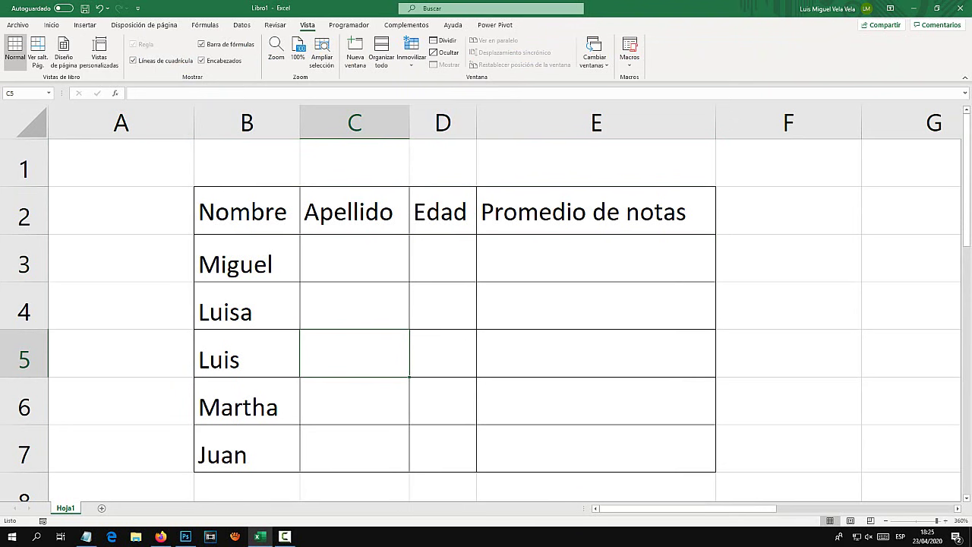
pyautogui.click(161, 536)
# Open the downloaded Cap06 rows-and-columns exercise file in Excel, accepting the format warning
pyautogui.scroll(4, 407, 281)
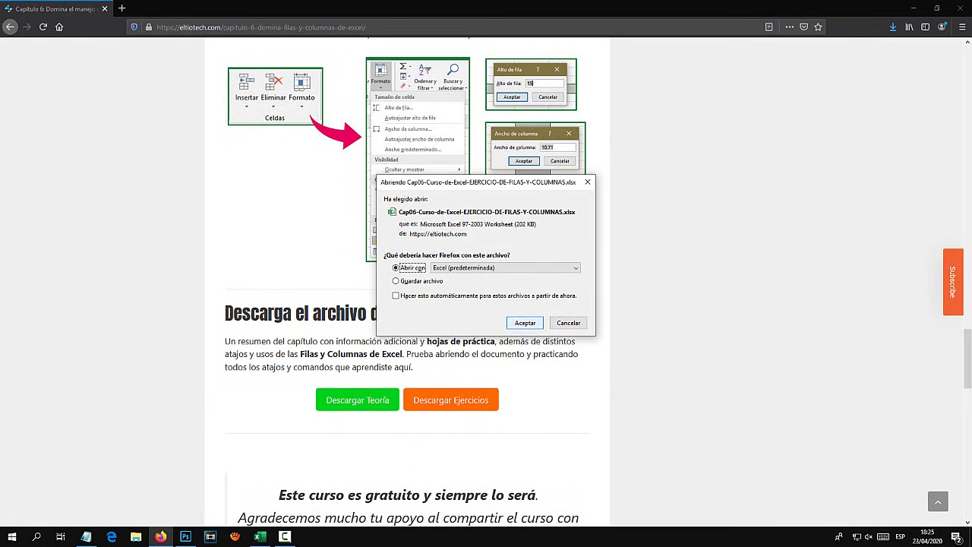
pyautogui.press('Return')
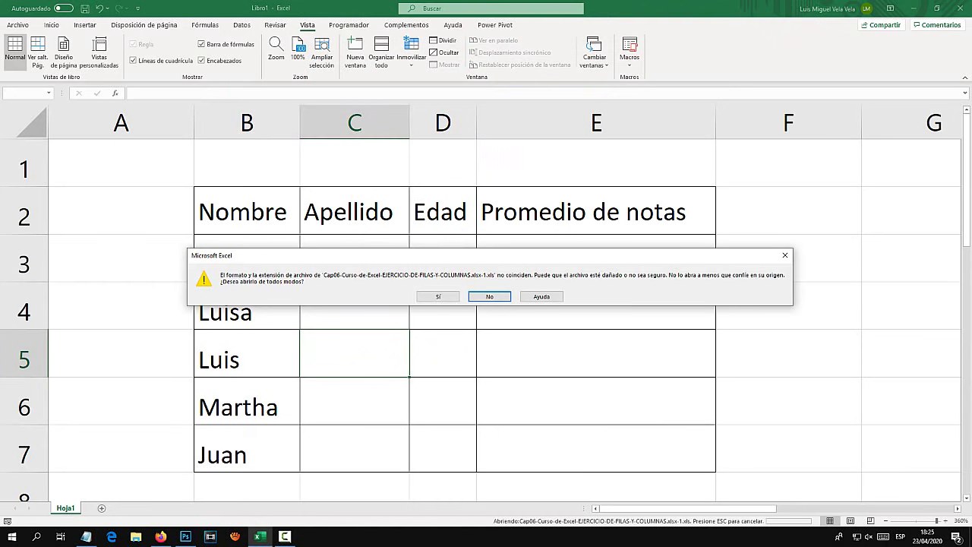
pyautogui.click(438, 296)
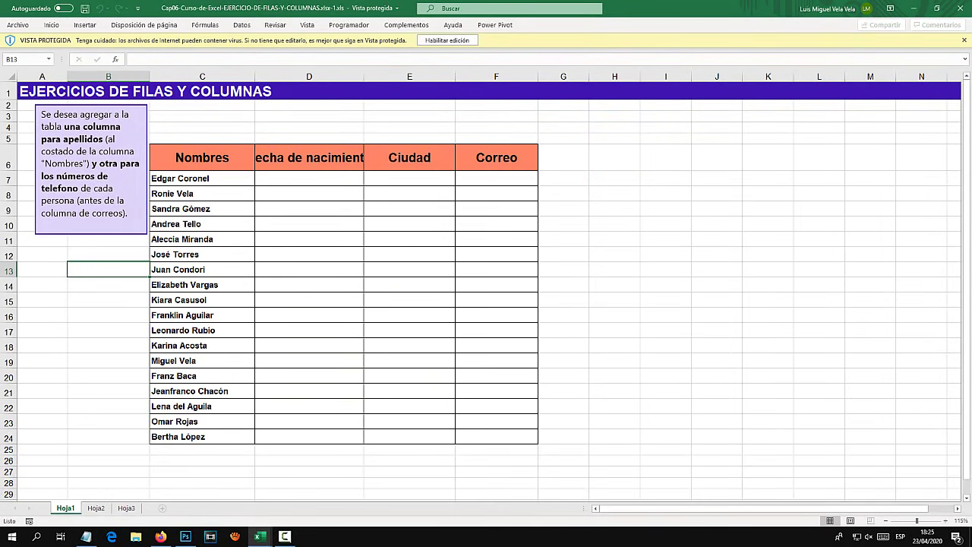
# Enable editing and autofit column D to fit the Fecha de nacimiento header
pyautogui.click(447, 40)
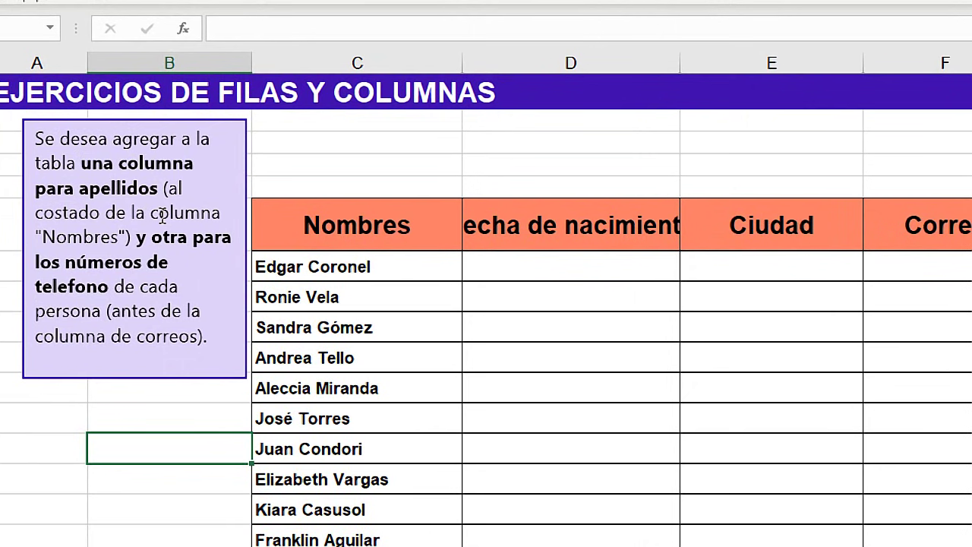
pyautogui.click(448, 226)
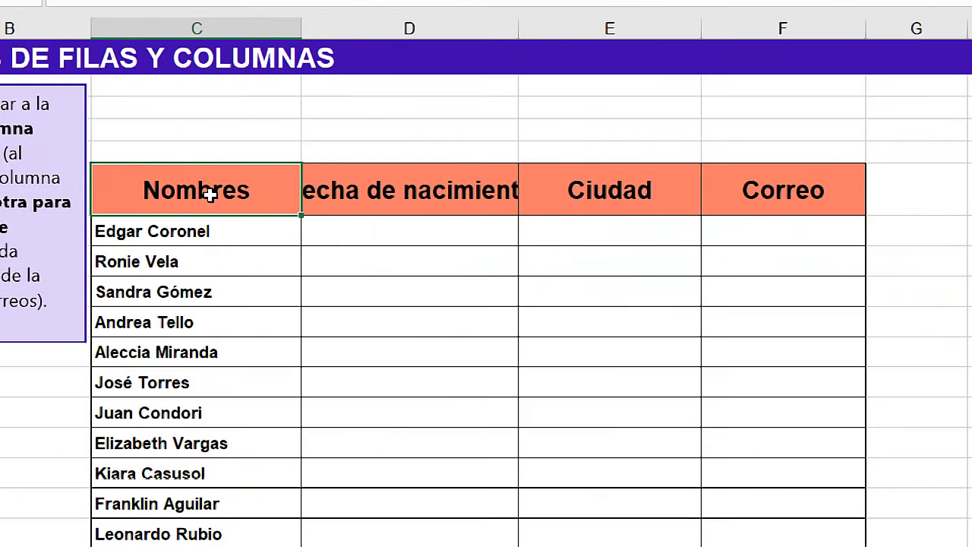
pyautogui.click(334, 194)
pyautogui.doubleClick(518, 30)
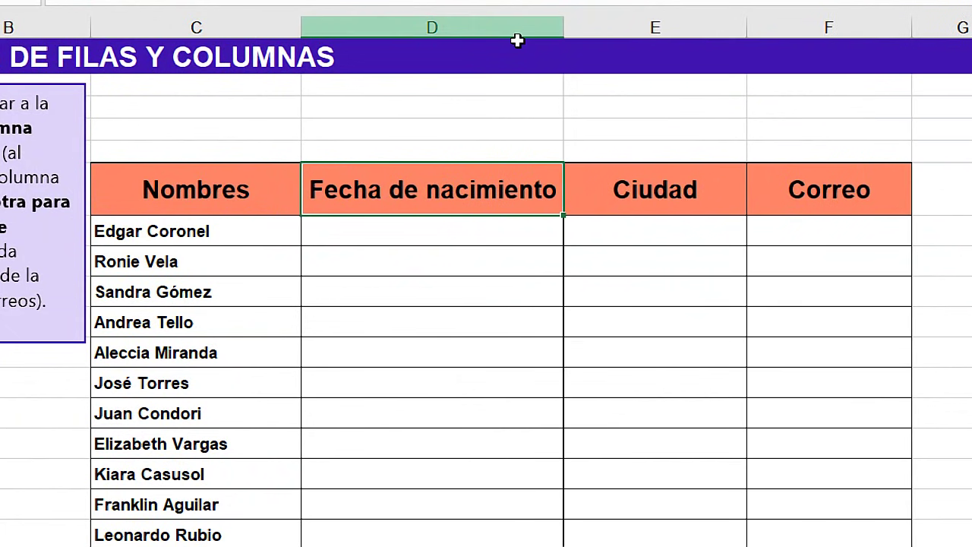
pyautogui.click(253, 195)
pyautogui.click(405, 197)
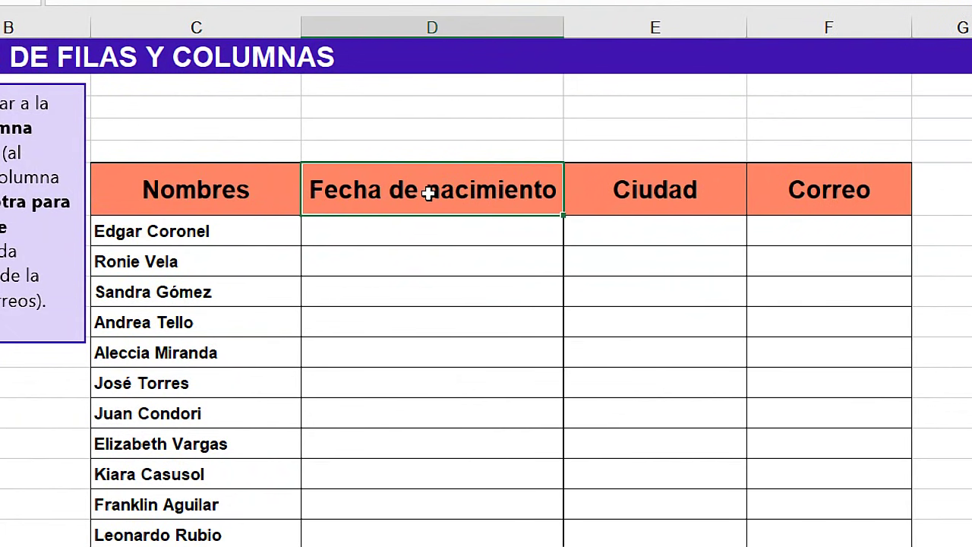
# Insert an entire empty column before Fecha de nacimiento
pyautogui.rightClick(378, 182)
pyautogui.click(452, 388)
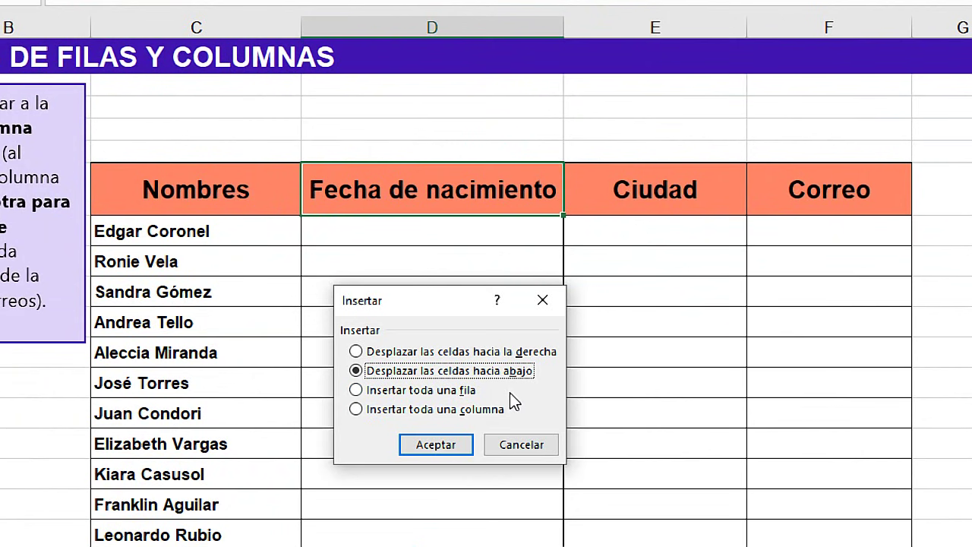
pyautogui.click(392, 411)
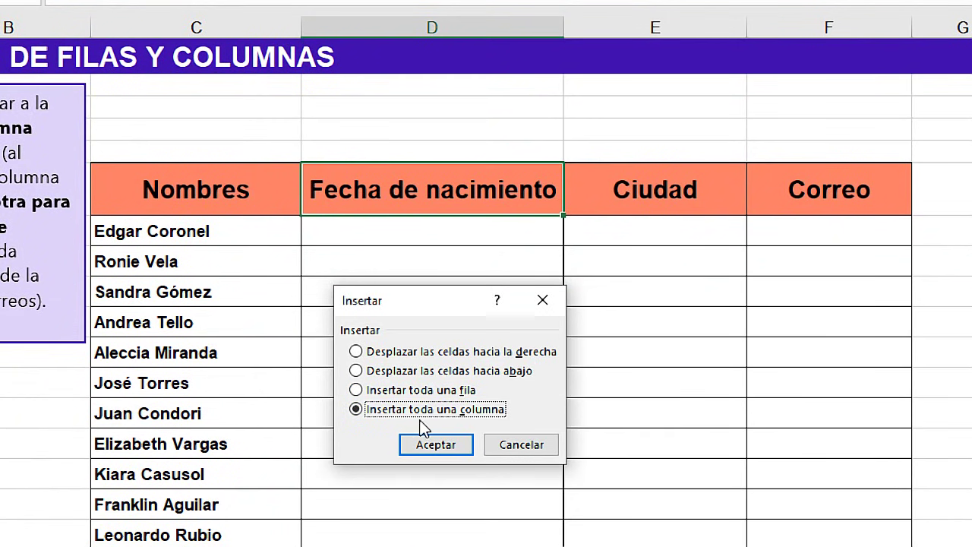
pyautogui.click(442, 446)
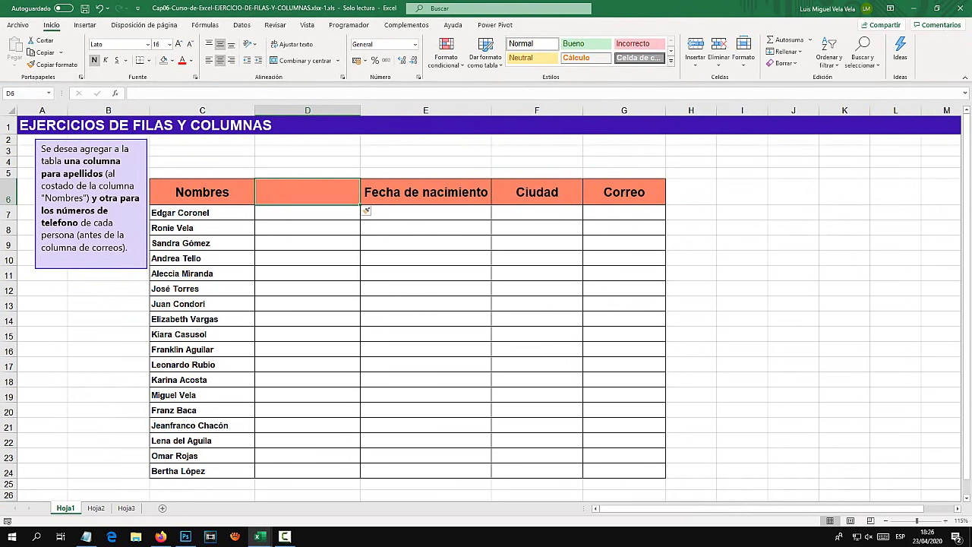
# Insert a new column before Correo headed Teléfono and autofit columns F and G
pyautogui.moveTo(56, 211); pyautogui.dragTo(82, 223)
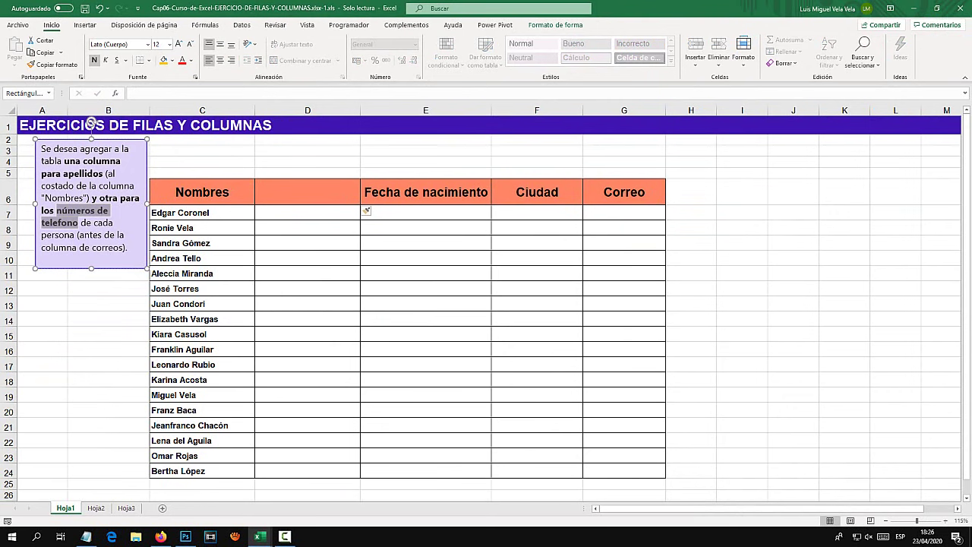
pyautogui.click(623, 192)
pyautogui.rightClick(628, 188)
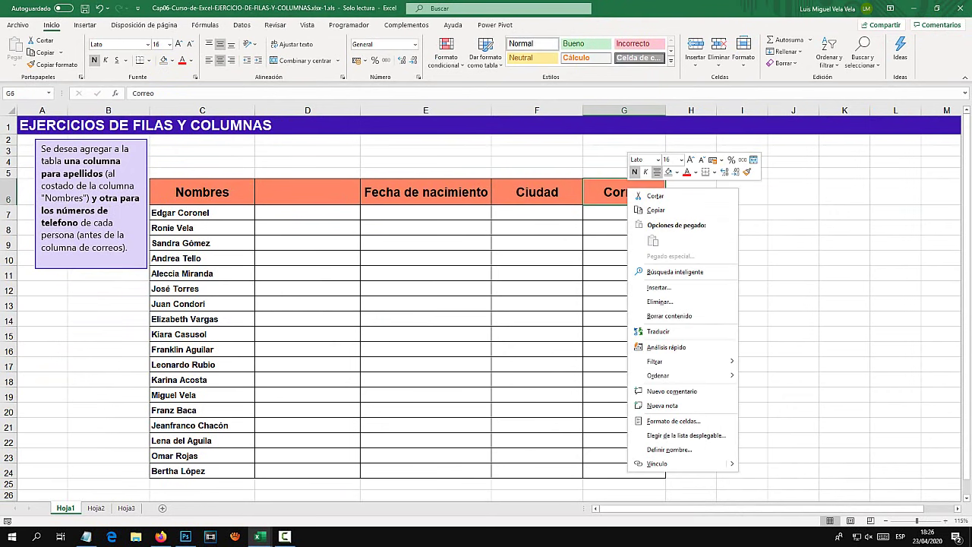
pyautogui.click(658, 287)
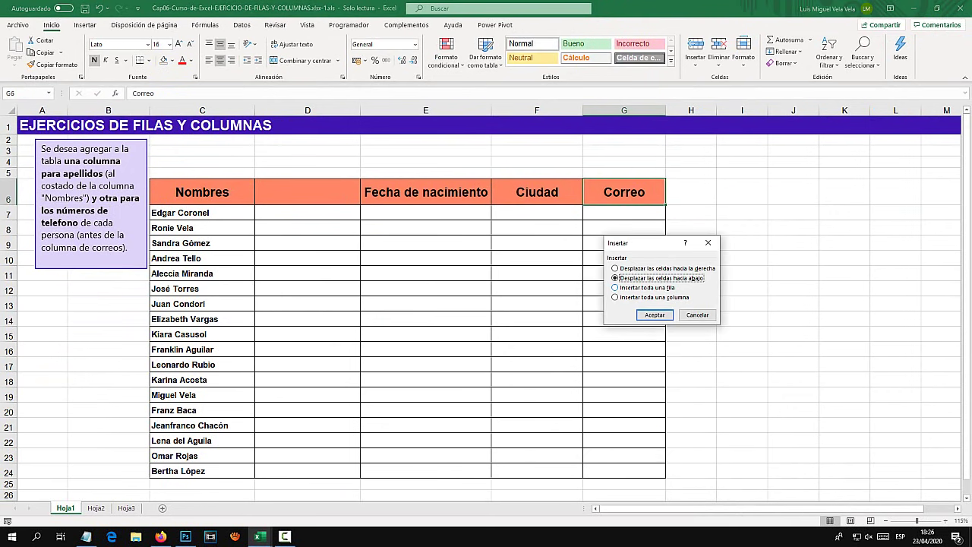
pyautogui.click(615, 297)
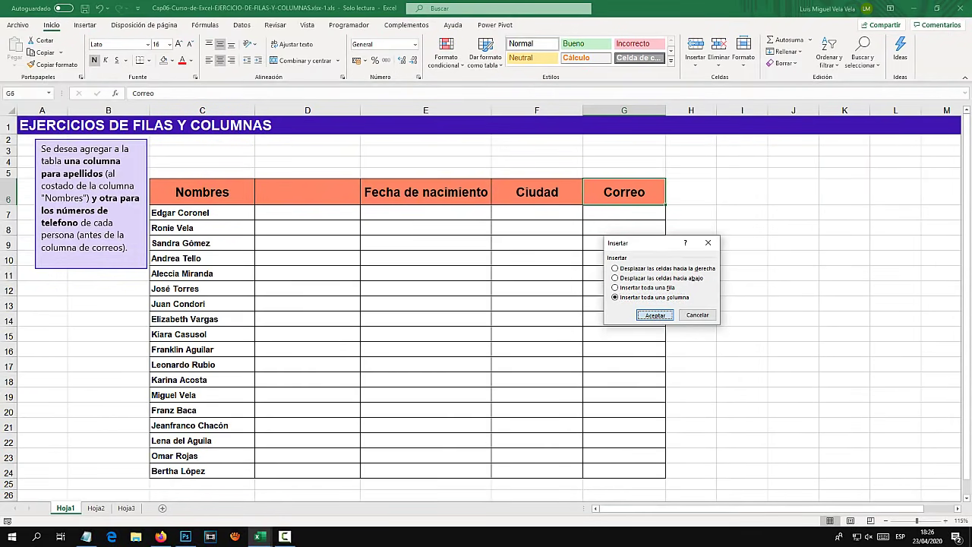
pyautogui.click(656, 315)
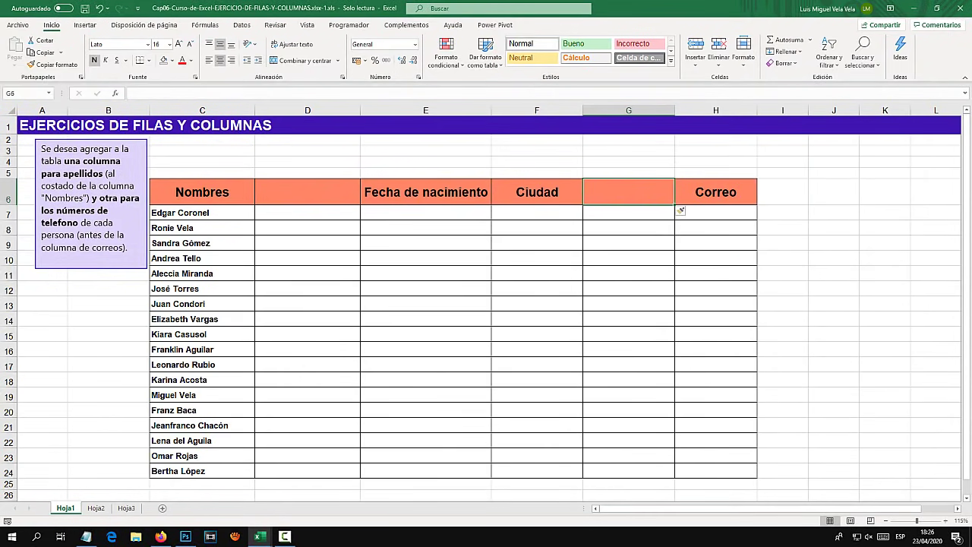
pyautogui.write('Teléfono')
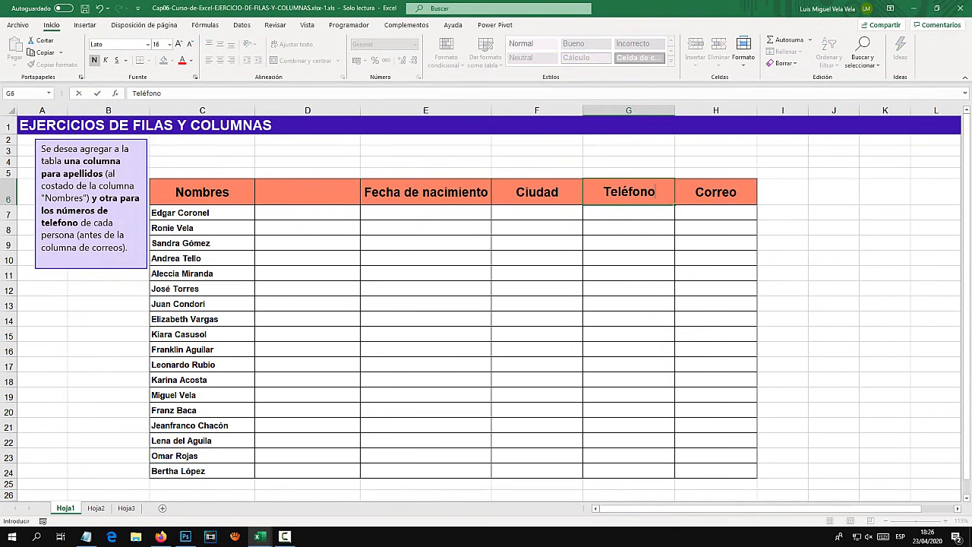
pyautogui.press('Return')
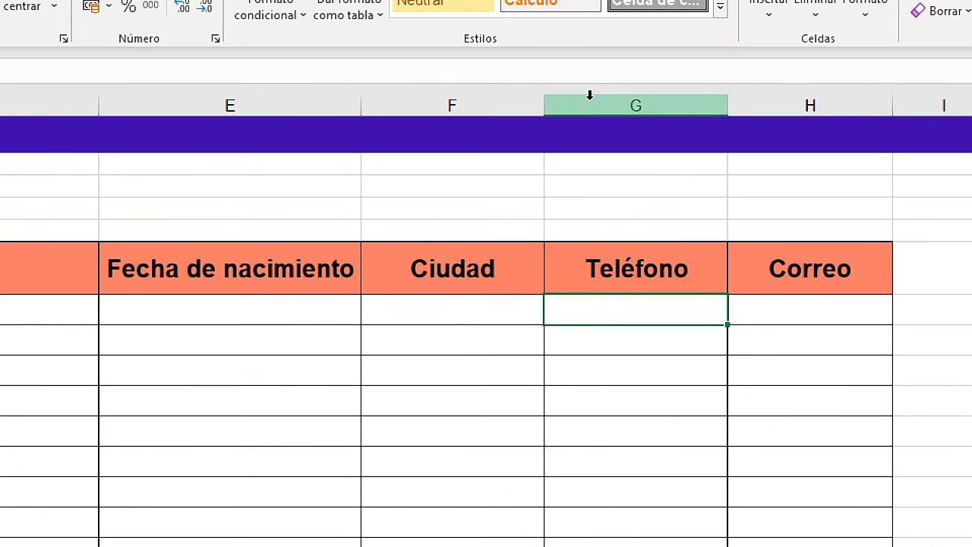
pyautogui.doubleClick(729, 105)
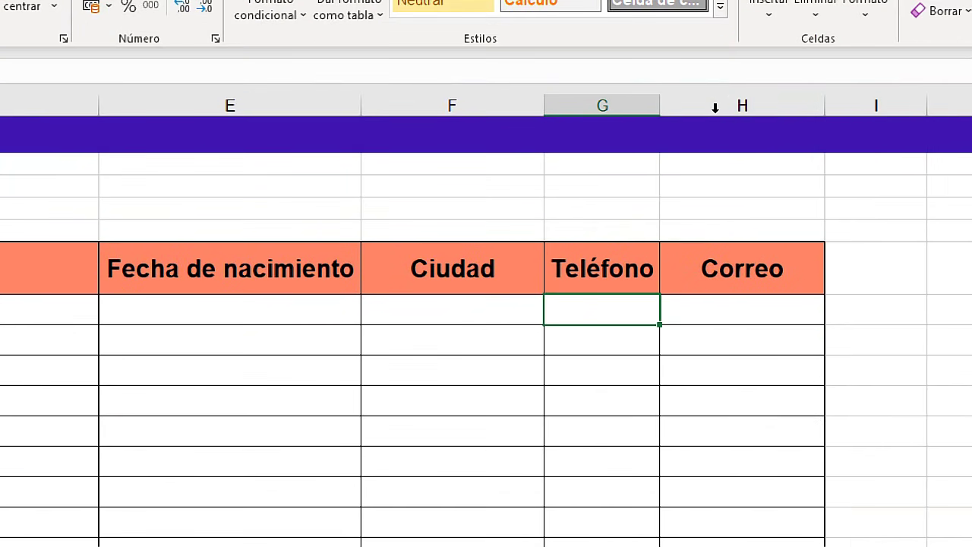
pyautogui.doubleClick(548, 101)
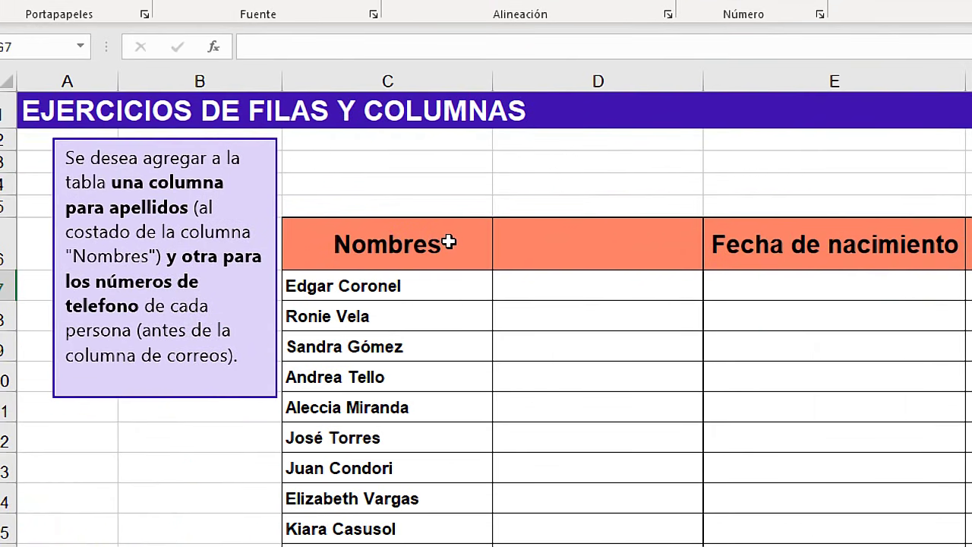
# Enter Teléfono in D6 and change G6's header to Correo
pyautogui.click(499, 244)
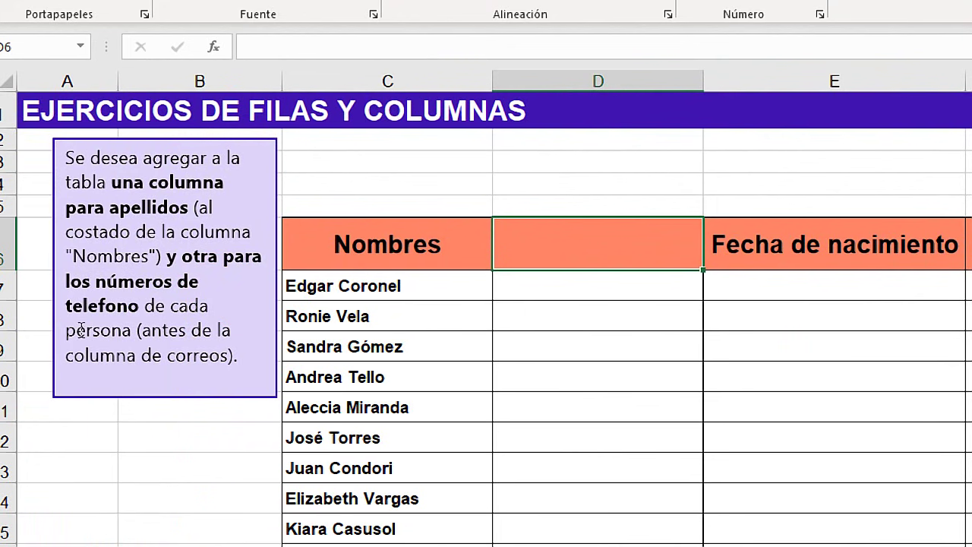
pyautogui.write('Teléf')
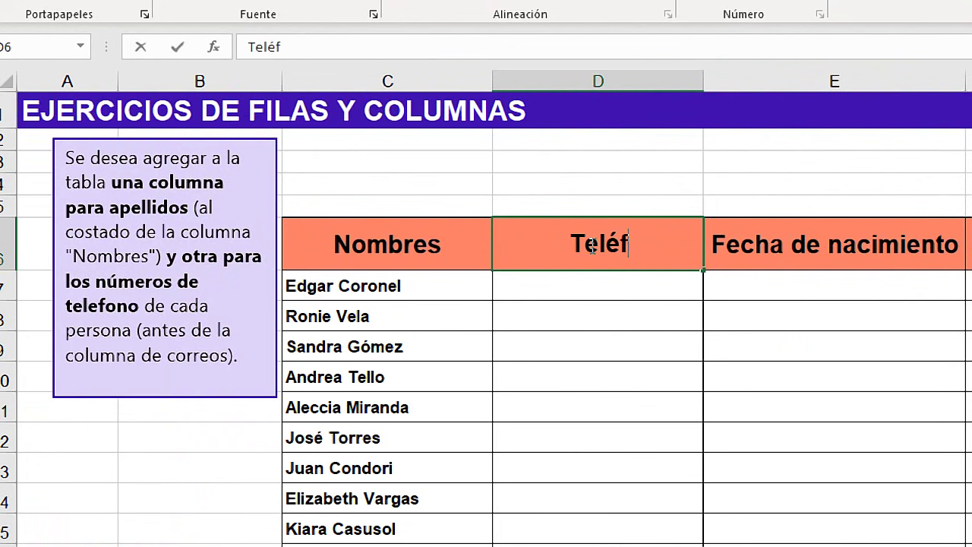
pyautogui.write('ono')
pyautogui.click(568, 191)
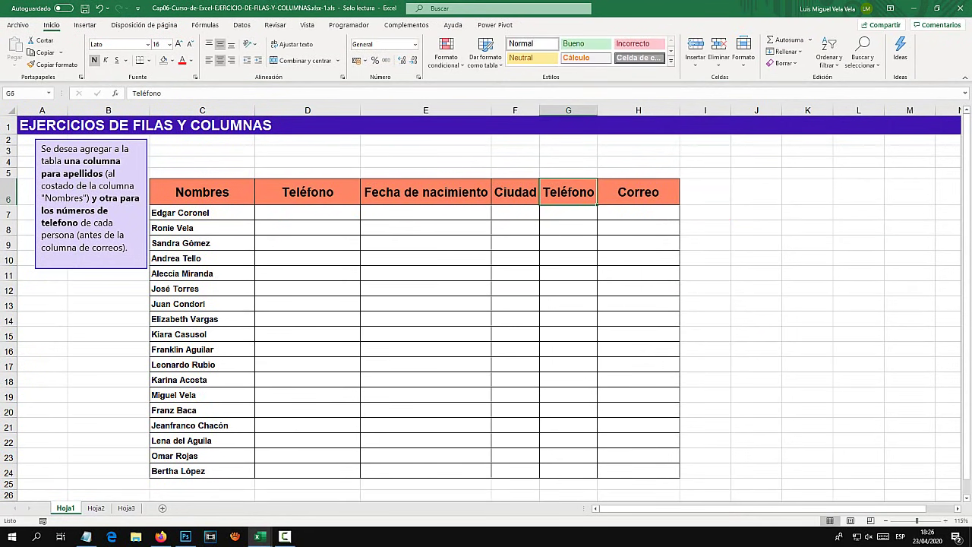
pyautogui.write('Correo')
pyautogui.press('Return')
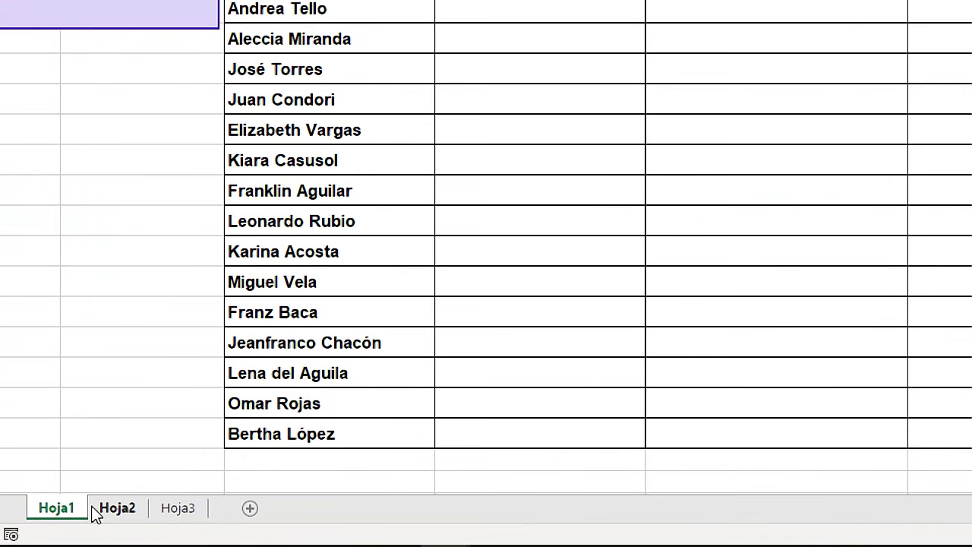
# On Hoja2, shift the Ficha Médica picture right and review the field-height instructions in L9
pyautogui.click(97, 508)
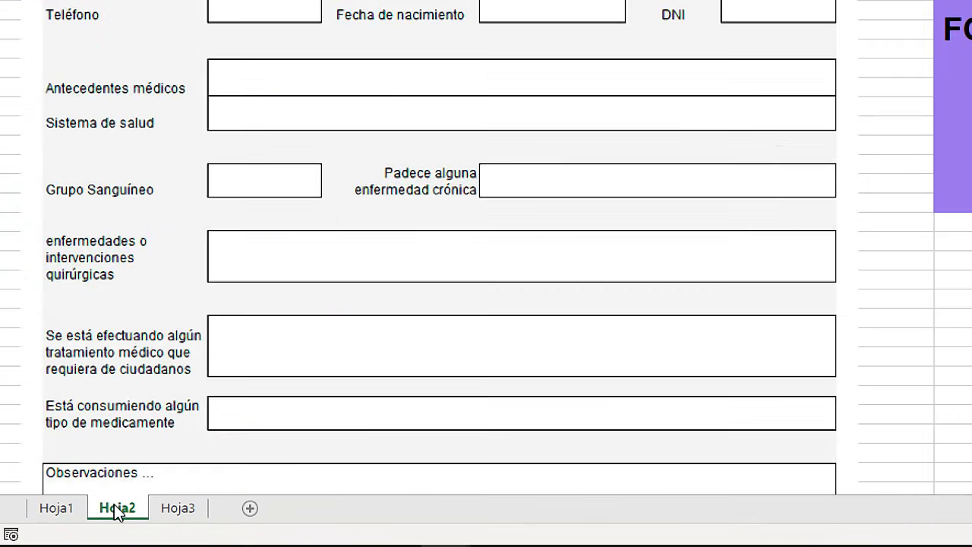
pyautogui.moveTo(257, 228)
pyautogui.mouseDown()
pyautogui.moveTo(802, 259)
pyautogui.moveTo(268, 212)
pyautogui.mouseUp()
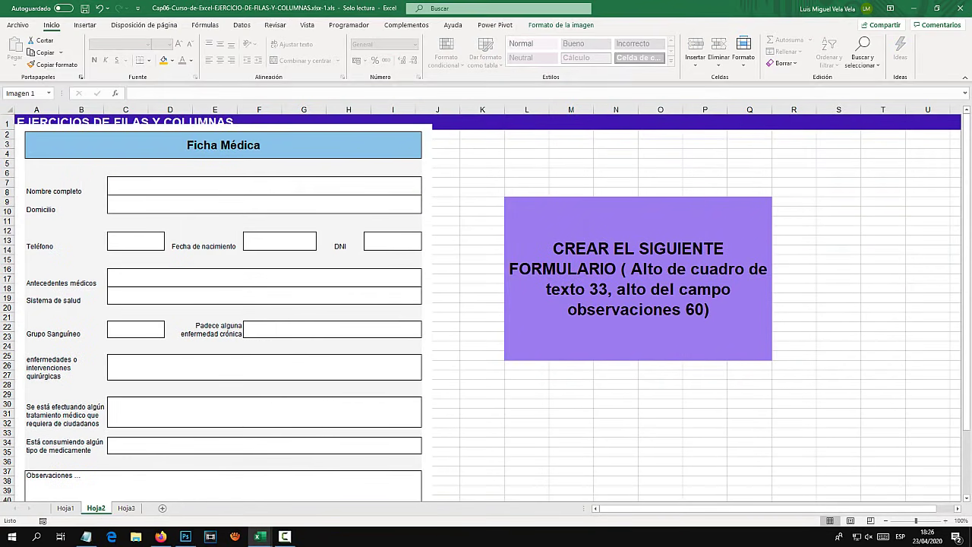
pyautogui.click(638, 273)
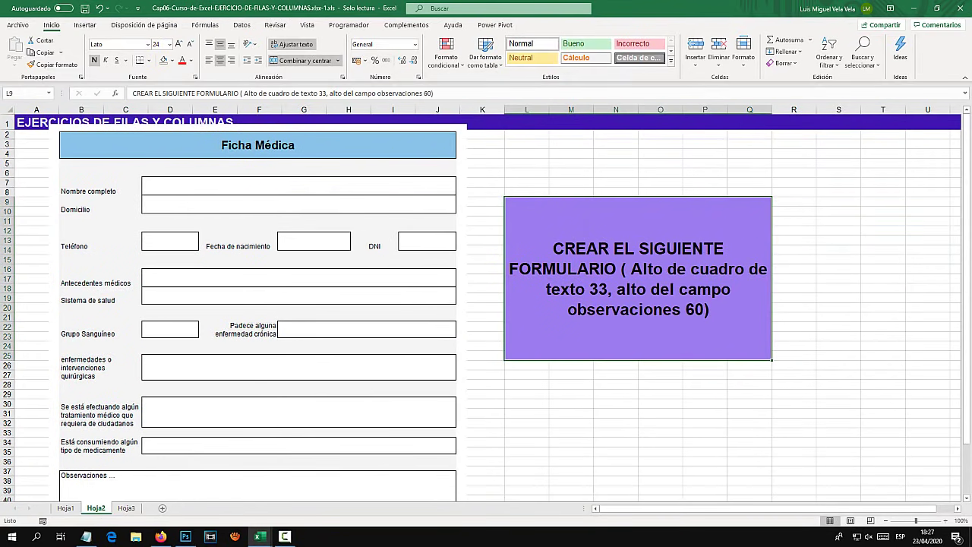
pyautogui.doubleClick(653, 269)
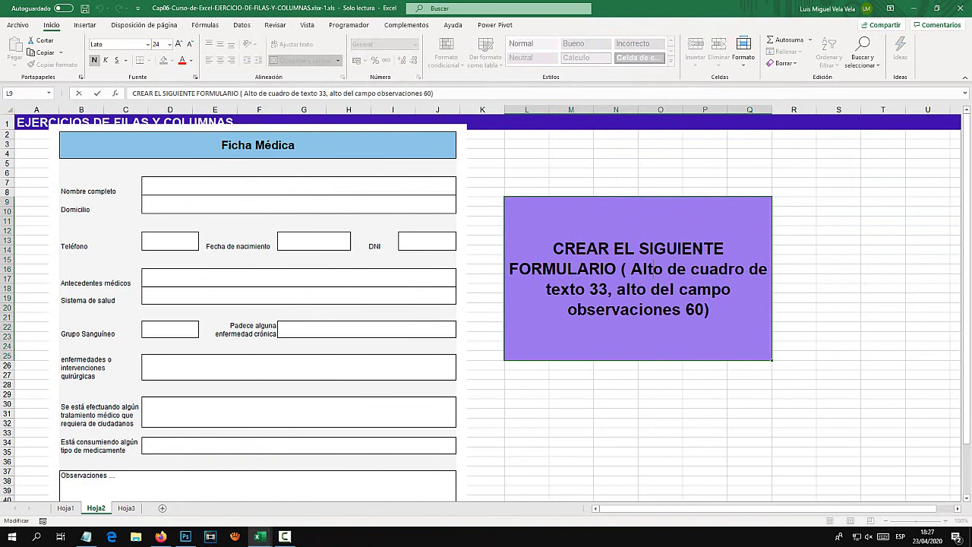
pyautogui.moveTo(588, 289); pyautogui.dragTo(731, 290)
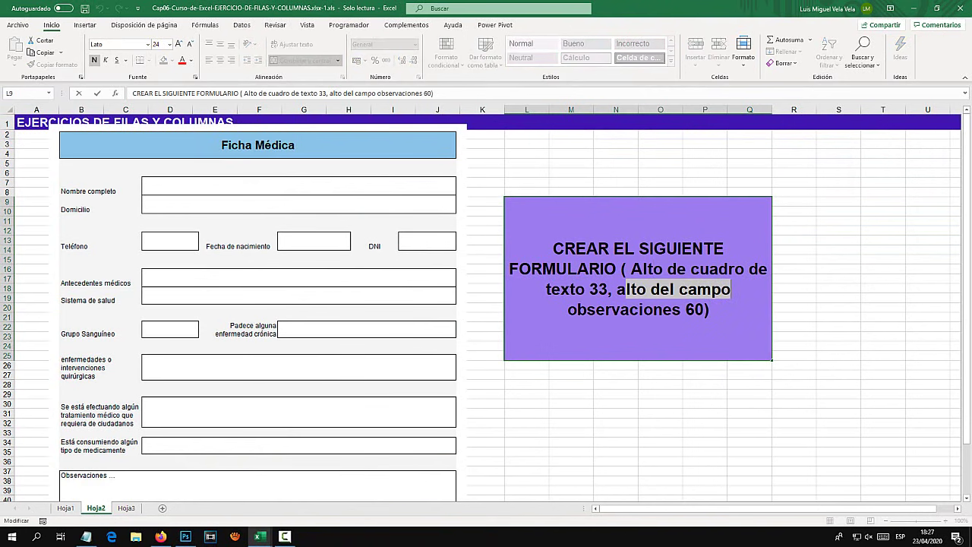
pyautogui.moveTo(595, 309); pyautogui.dragTo(671, 309)
pyautogui.click(711, 309)
pyautogui.click(526, 451)
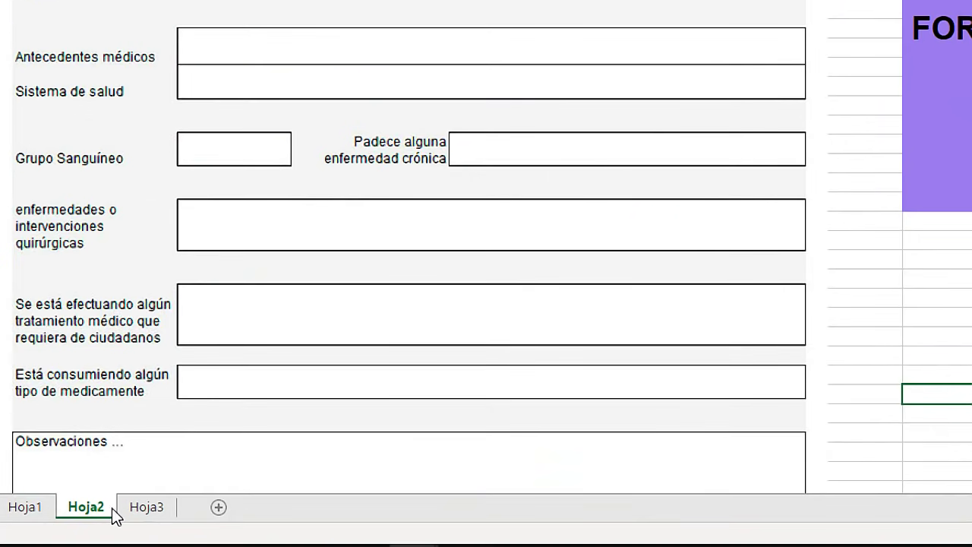
# Nudge the Hoja3 invoice picture slightly right, then return to Hoja2 and select B4:F4
pyautogui.click(125, 509)
pyautogui.moveTo(456, 304); pyautogui.dragTo(488, 304)
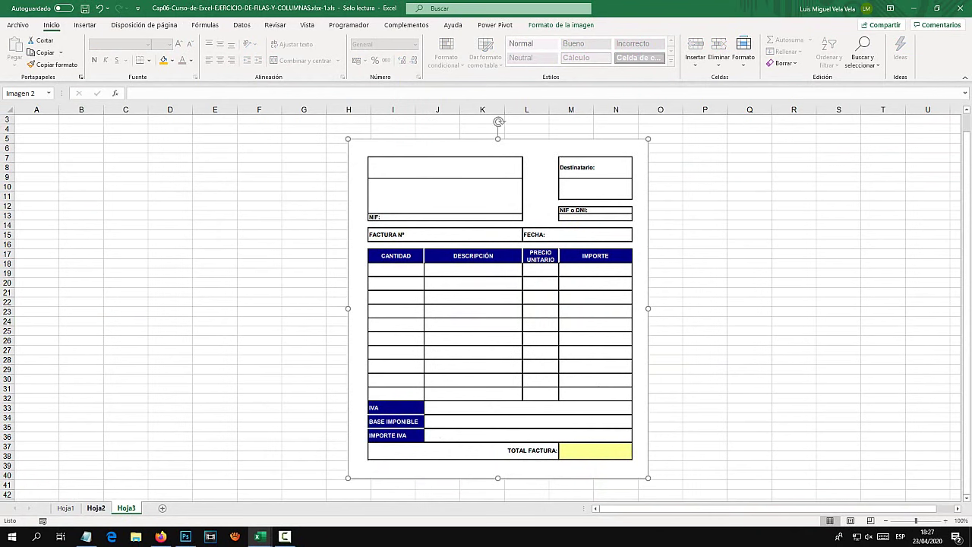
pyautogui.hotkey('ctrl', 'pageup')
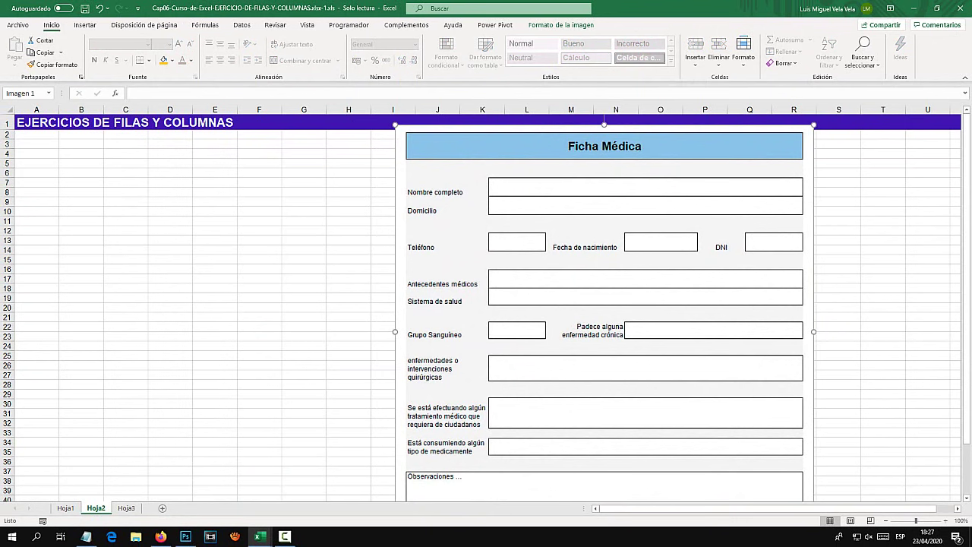
pyautogui.click(126, 201)
pyautogui.moveTo(81, 153); pyautogui.dragTo(259, 153)
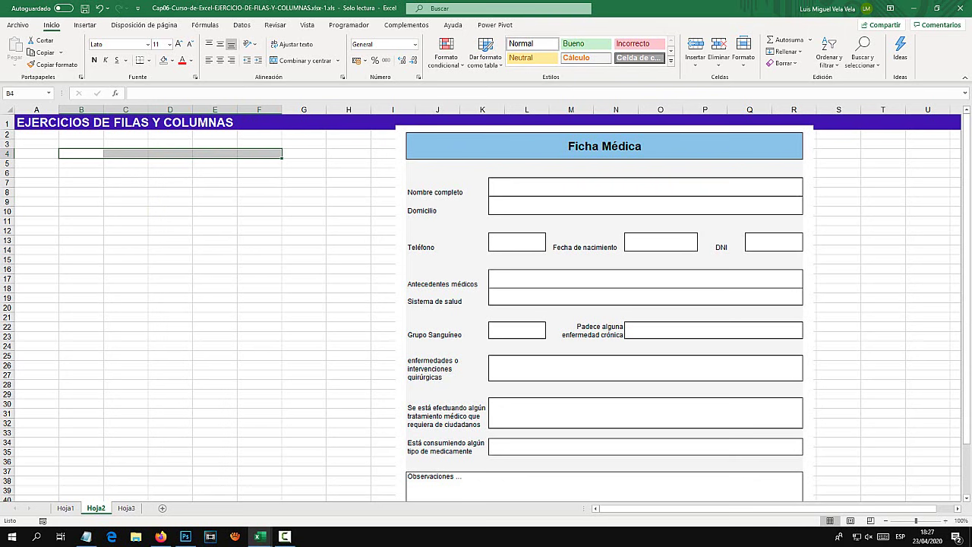
# Select the entire Hoja2 sheet and set the row height of all rows to 30
pyautogui.click(82, 153)
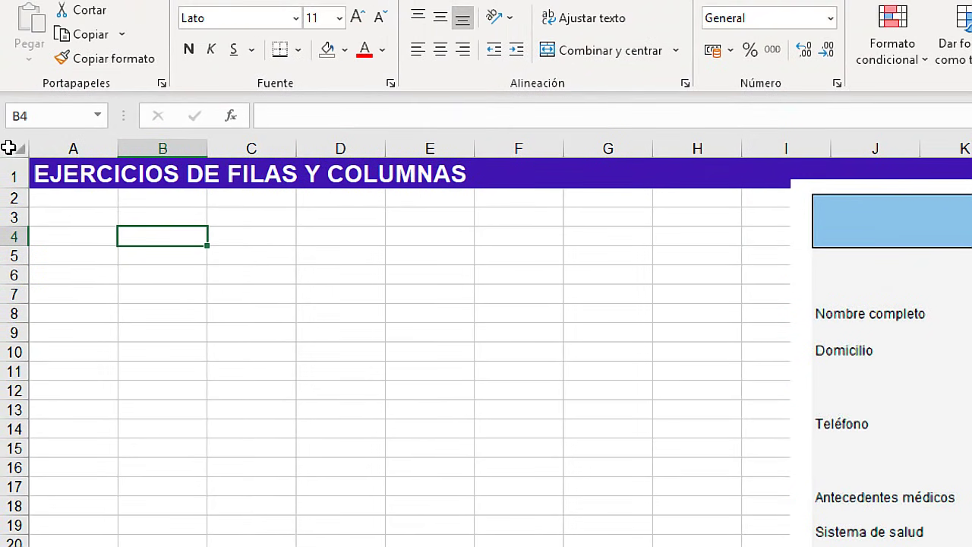
pyautogui.click(8, 147)
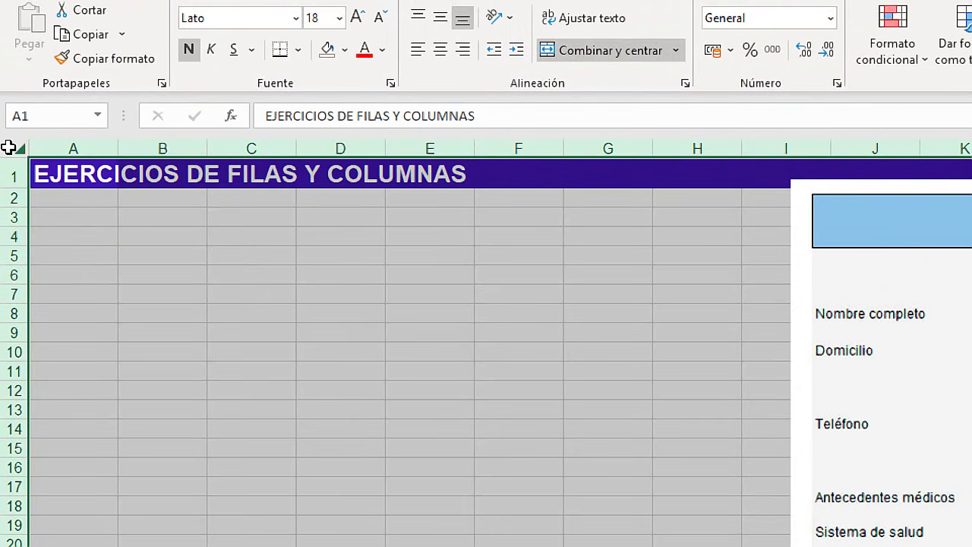
pyautogui.rightClick(8, 147)
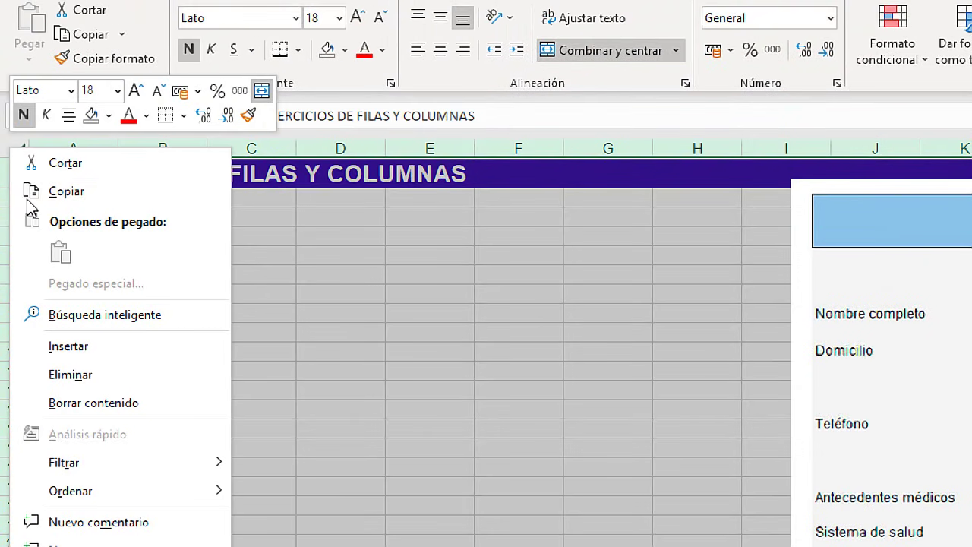
pyautogui.press('Escape')
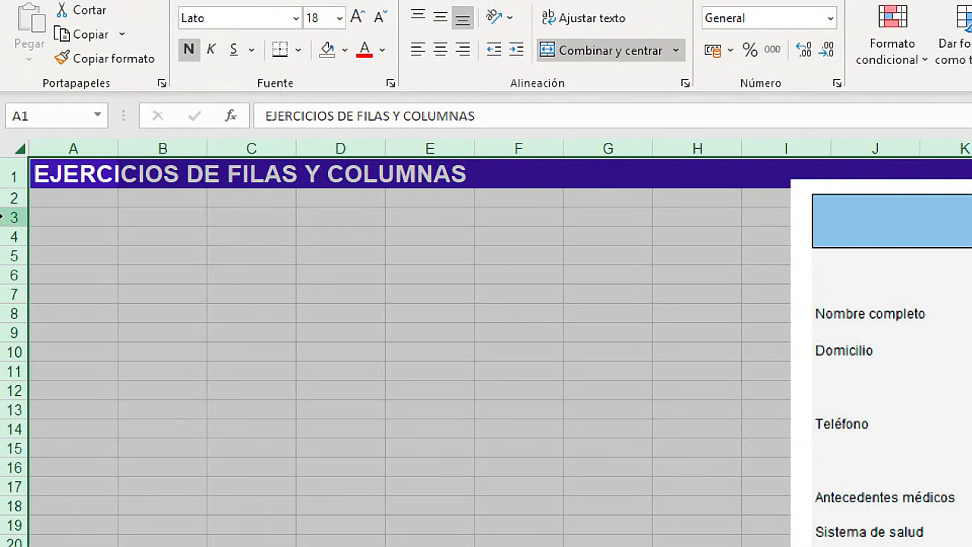
pyautogui.rightClick(9, 215)
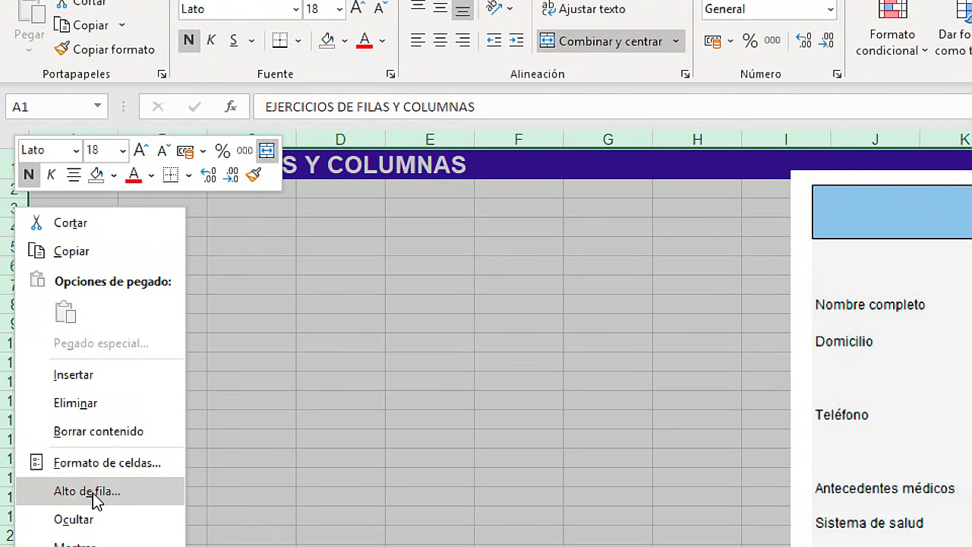
pyautogui.click(93, 498)
pyautogui.press('Escape')
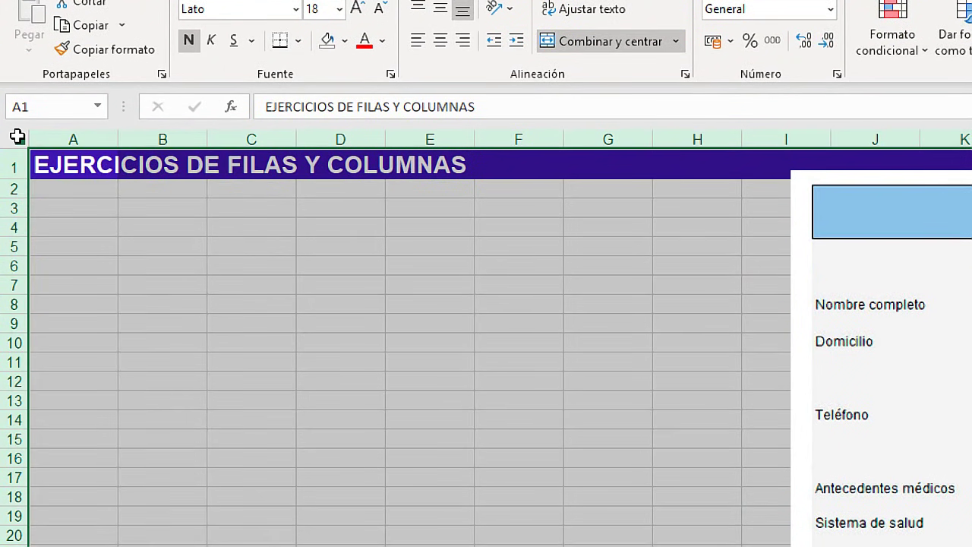
pyautogui.rightClick(8, 263)
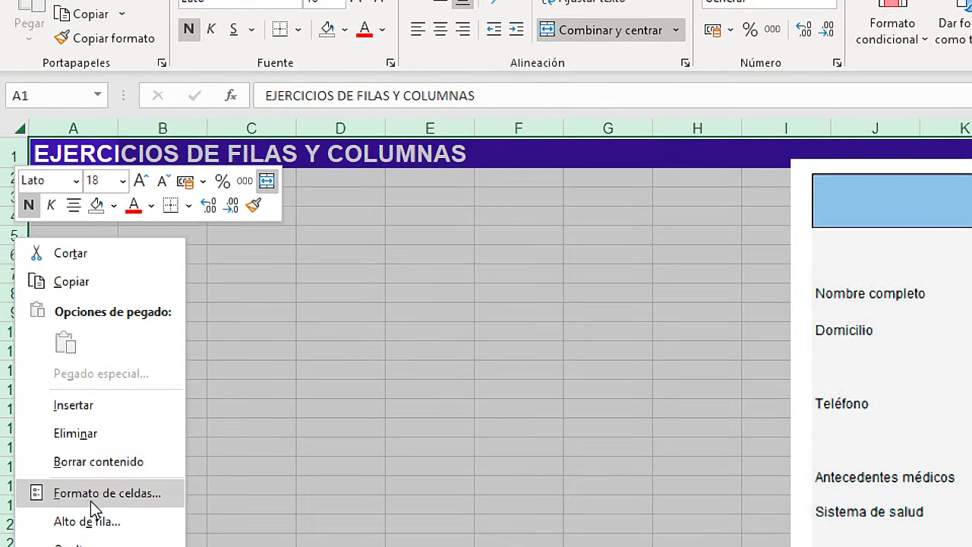
pyautogui.click(88, 499)
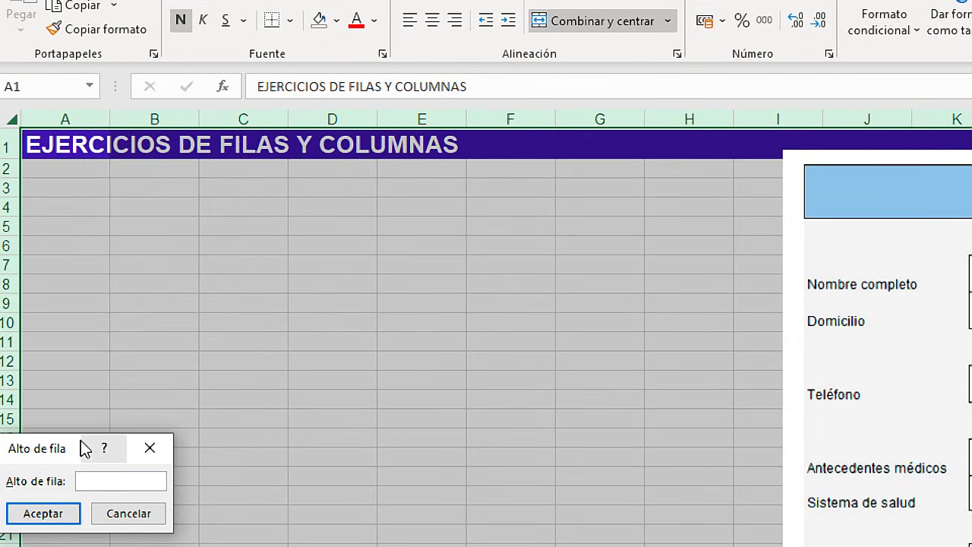
pyautogui.moveTo(78, 446); pyautogui.dragTo(414, 262)
pyautogui.write('30')
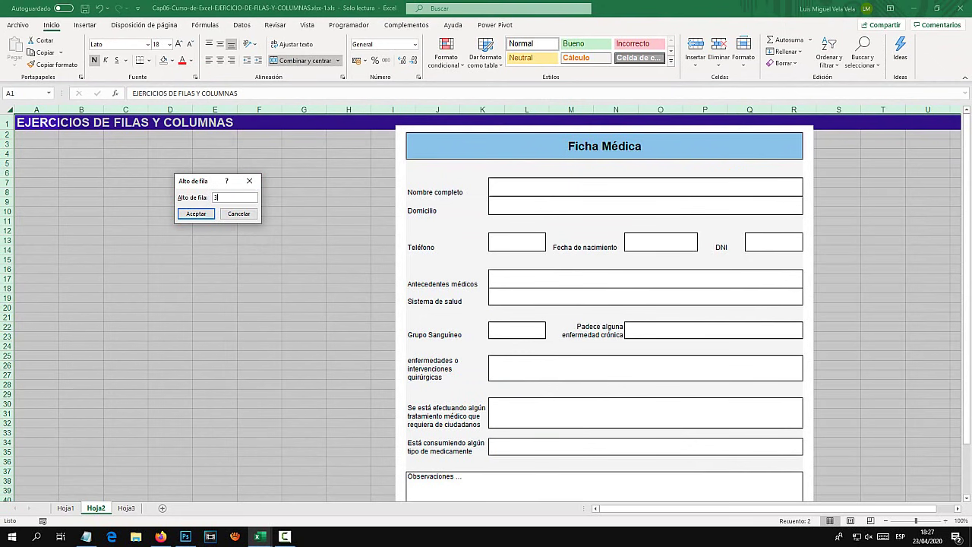
pyautogui.press('Return')
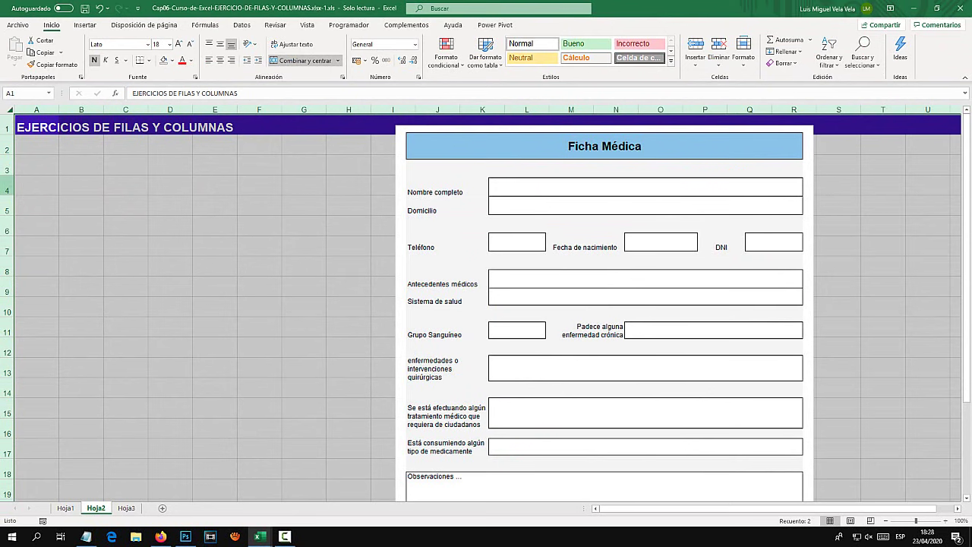
pyautogui.rightClick(7, 190)
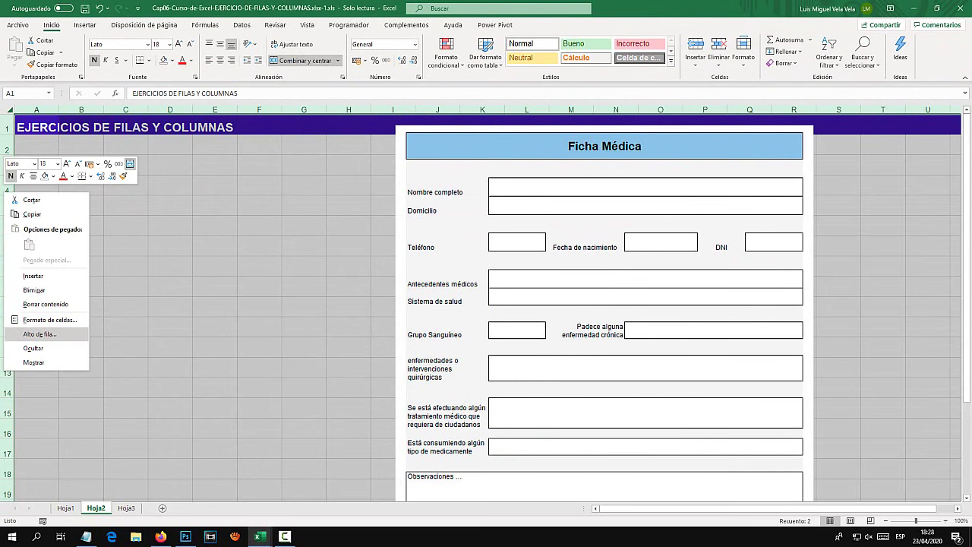
pyautogui.press('Escape')
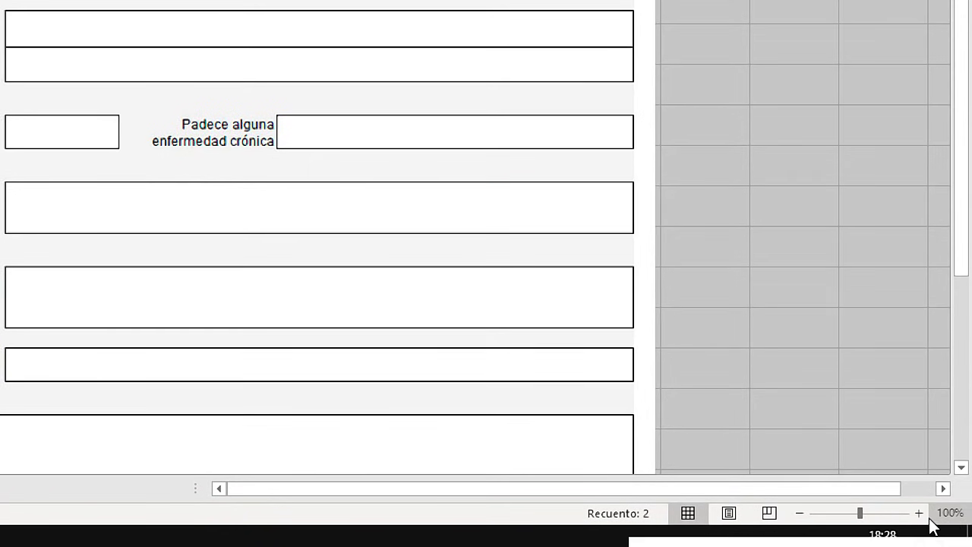
# Zoom the sheet to 120% and move the Ficha Médica picture left and down
pyautogui.click(919, 513)
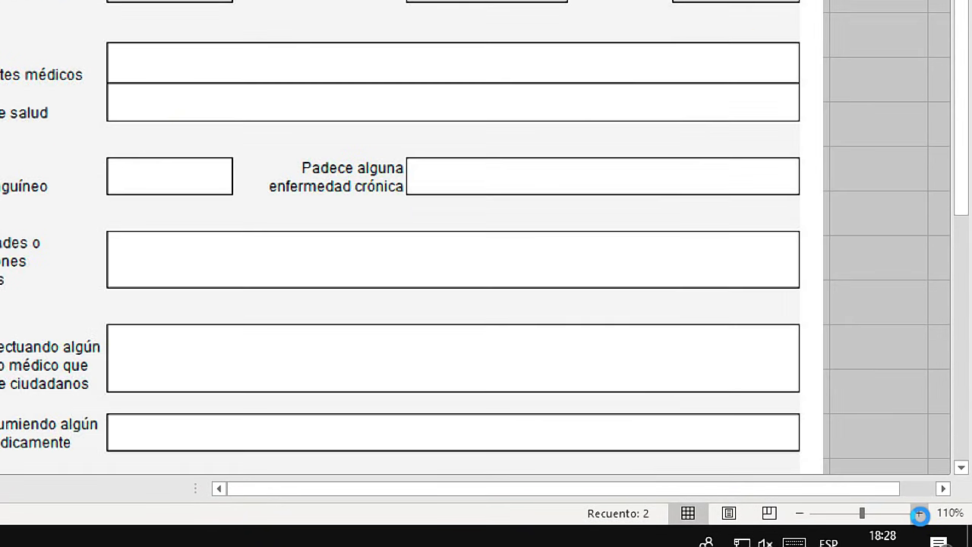
pyautogui.click(920, 514)
pyautogui.click(152, 202)
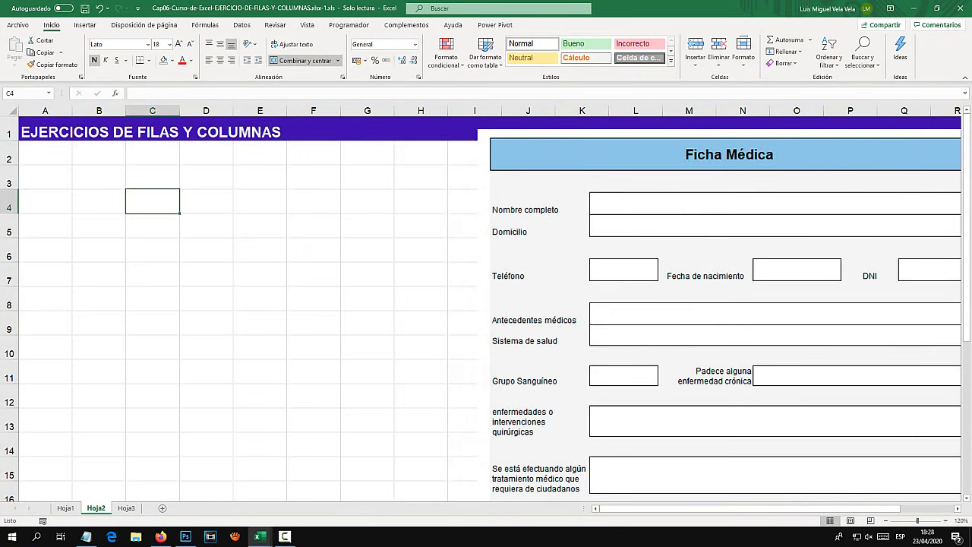
pyautogui.click(99, 201)
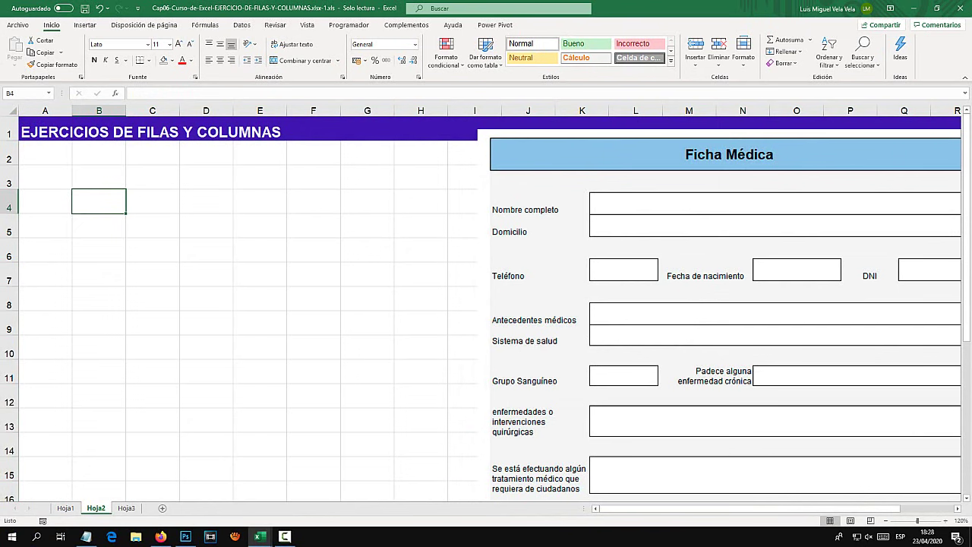
pyautogui.moveTo(684, 319)
pyautogui.mouseDown()
pyautogui.moveTo(404, 387)
pyautogui.moveTo(424, 395)
pyautogui.mouseUp()
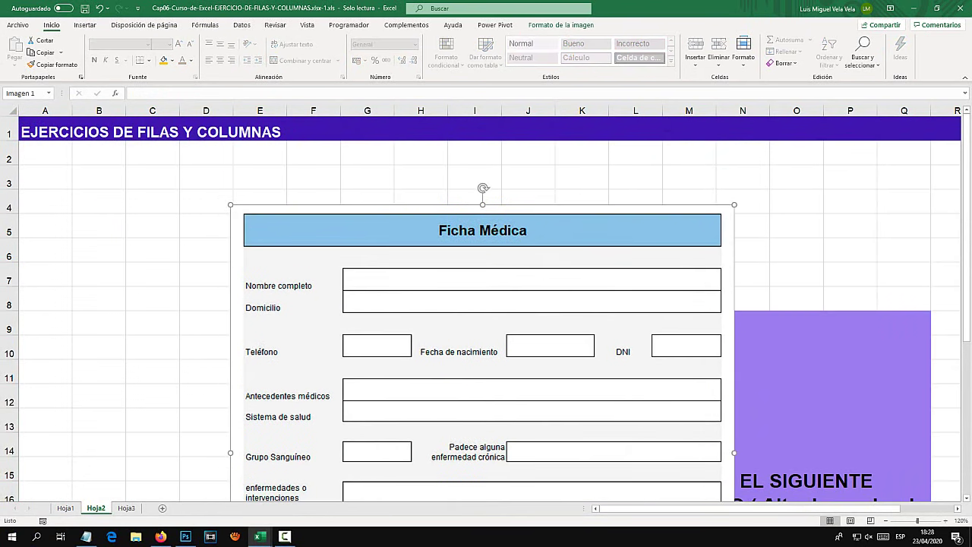
# Enter the form title 'Ficha Médica' in B3
pyautogui.click(99, 176)
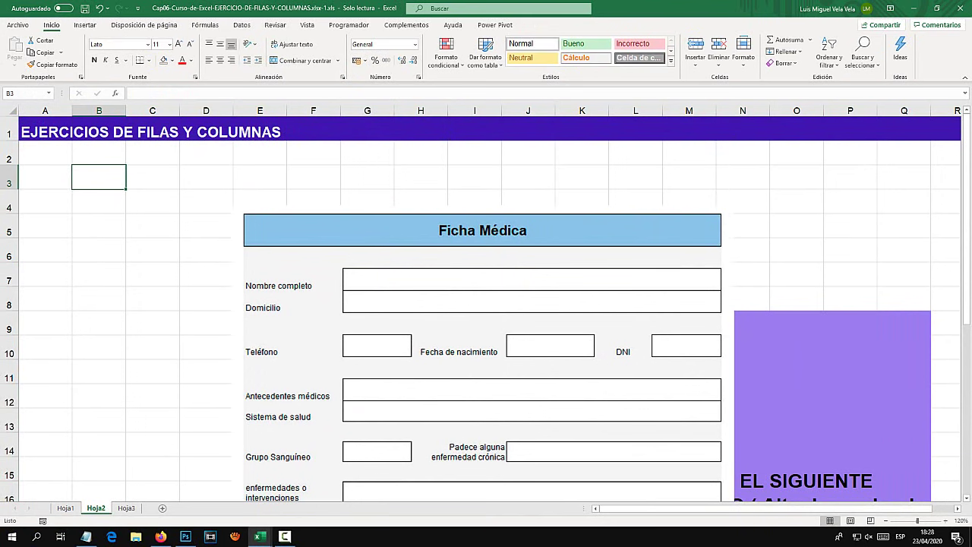
pyautogui.write('Ficha médic')
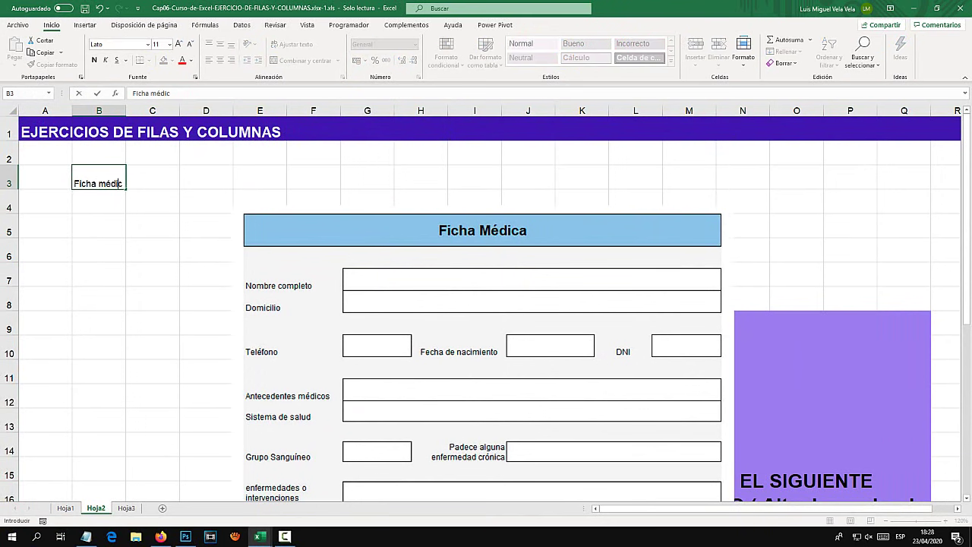
pyautogui.press('BackSpace')
pyautogui.press('BackSpace')
pyautogui.press('BackSpace')
pyautogui.write('m')
pyautogui.press('BackSpace')
pyautogui.write('M')
pyautogui.write('édica')
pyautogui.press('Return')
# Shrink the Ficha Médica picture and place it near the top over columns F–L, then select row 4
pyautogui.moveTo(482, 357)
pyautogui.mouseDown()
pyautogui.moveTo(536, 267)
pyautogui.moveTo(516, 268)
pyautogui.mouseUp()
pyautogui.moveTo(265, 117); pyautogui.dragTo(489, 308)
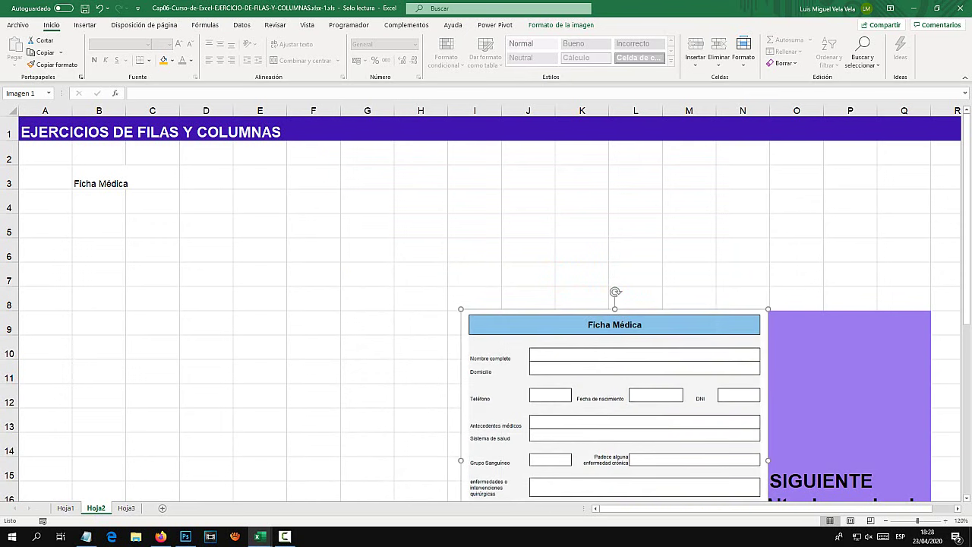
pyautogui.moveTo(578, 365); pyautogui.dragTo(436, 195)
pyautogui.moveTo(653, 441); pyautogui.dragTo(723, 510)
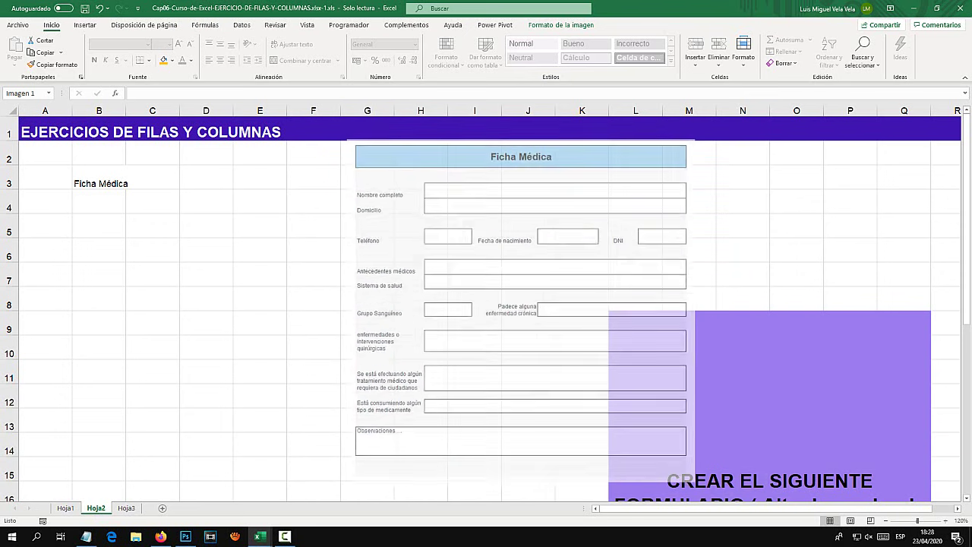
pyautogui.moveTo(532, 304); pyautogui.dragTo(483, 292)
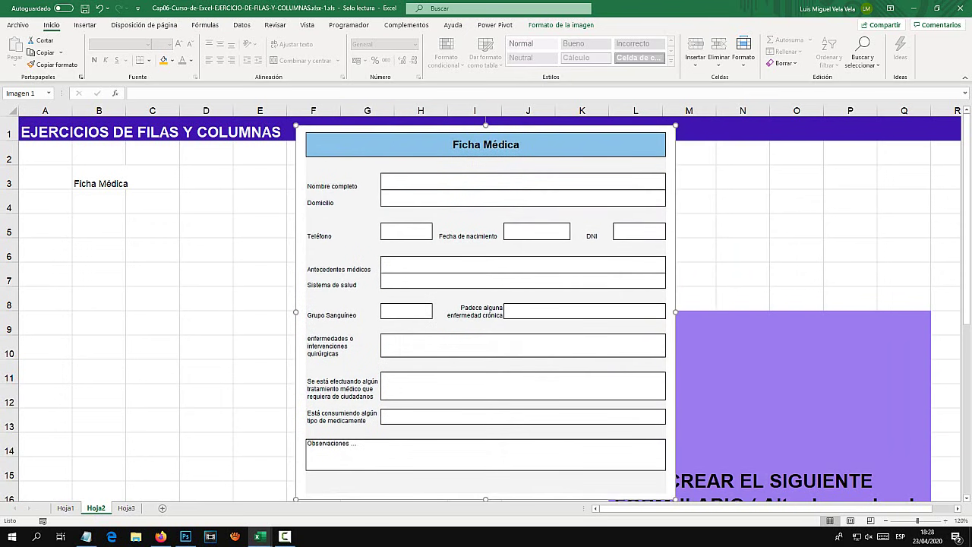
pyautogui.click(99, 201)
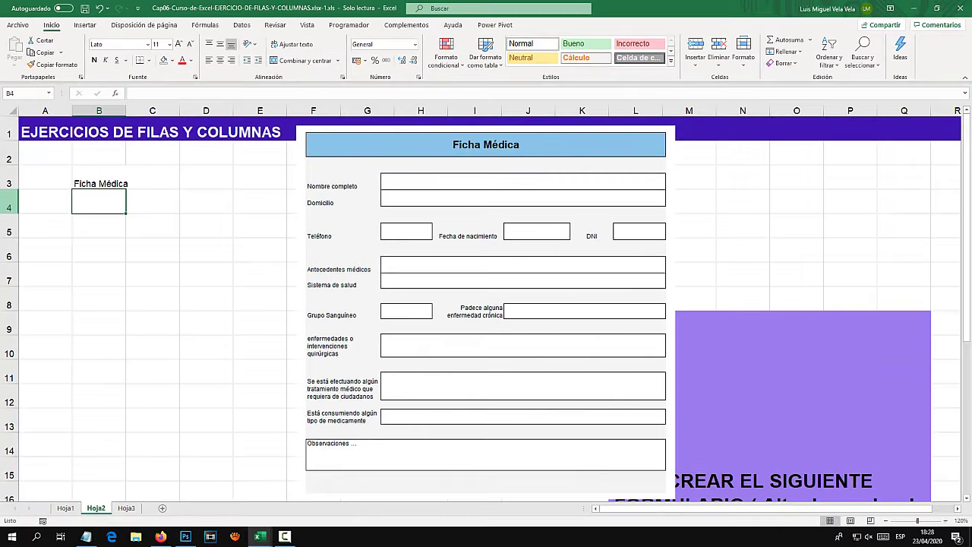
pyautogui.click(9, 200)
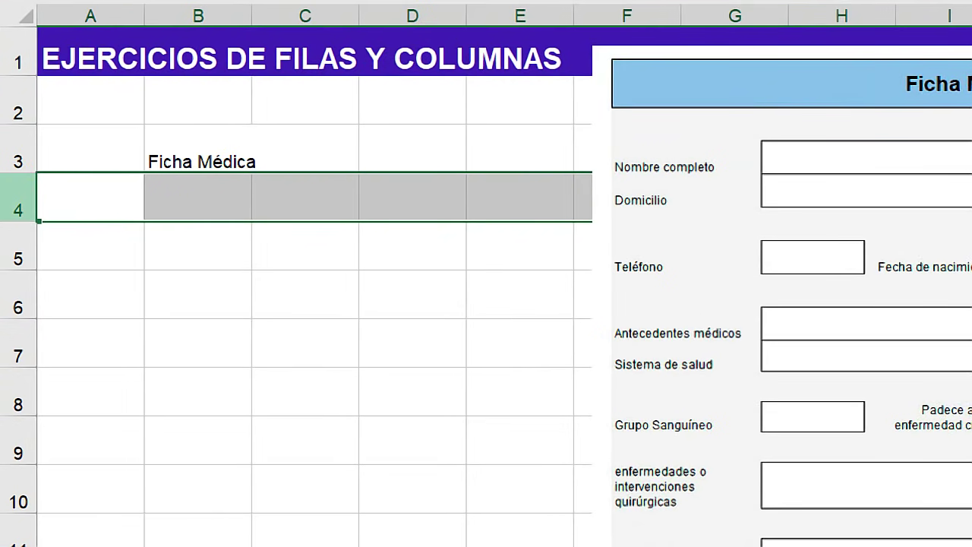
# Enter the labels Nombre in B5 and Domicilio in B6
pyautogui.click(172, 247)
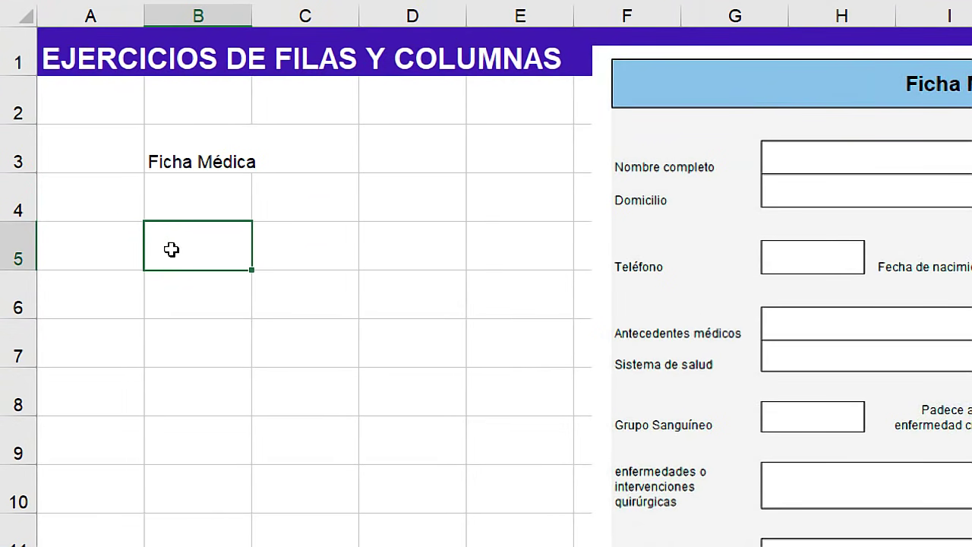
pyautogui.write('Nombre')
pyautogui.press('Return')
pyautogui.write('Domi ')
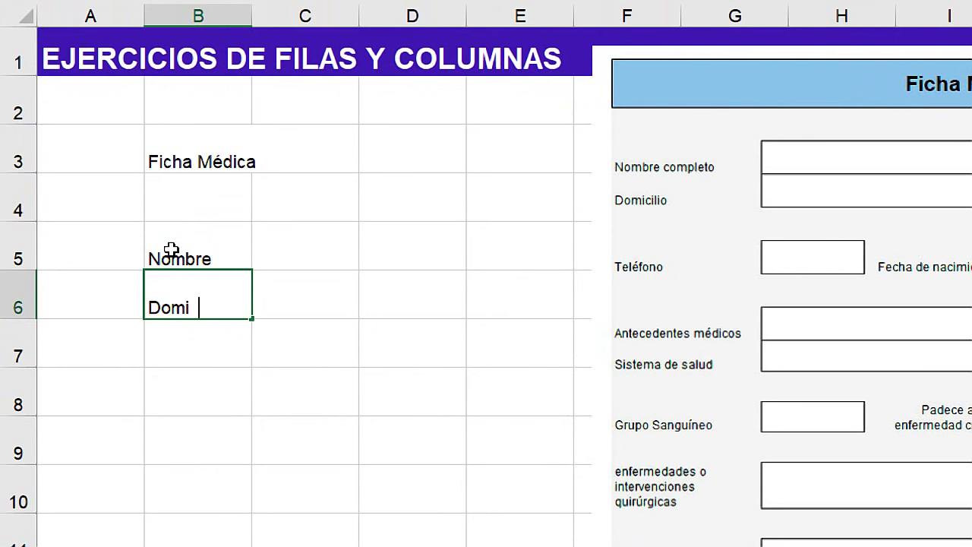
pyautogui.write('cilio')
pyautogui.press('Return')
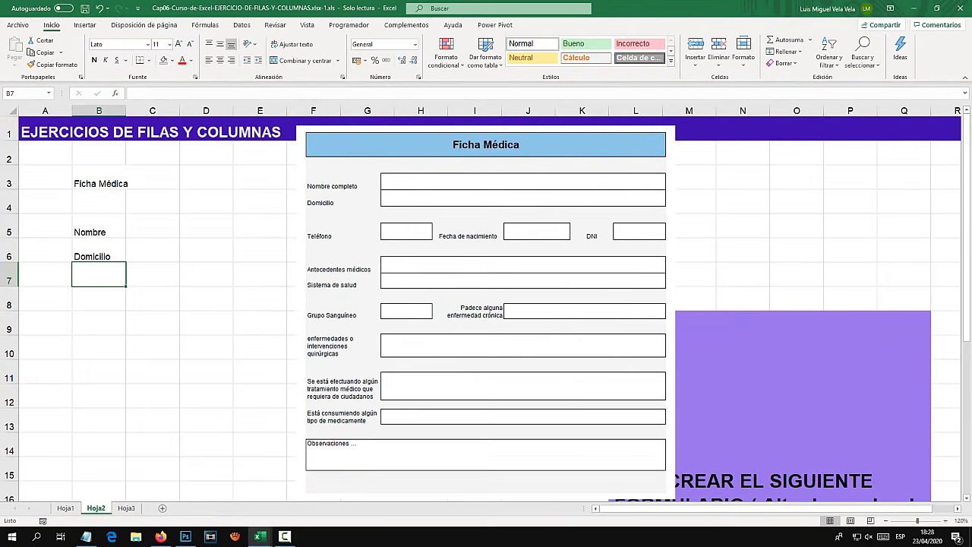
# Add Teléfono in B8 and Fecha de nacimiento in D8, autofitting column D
pyautogui.click(98, 298)
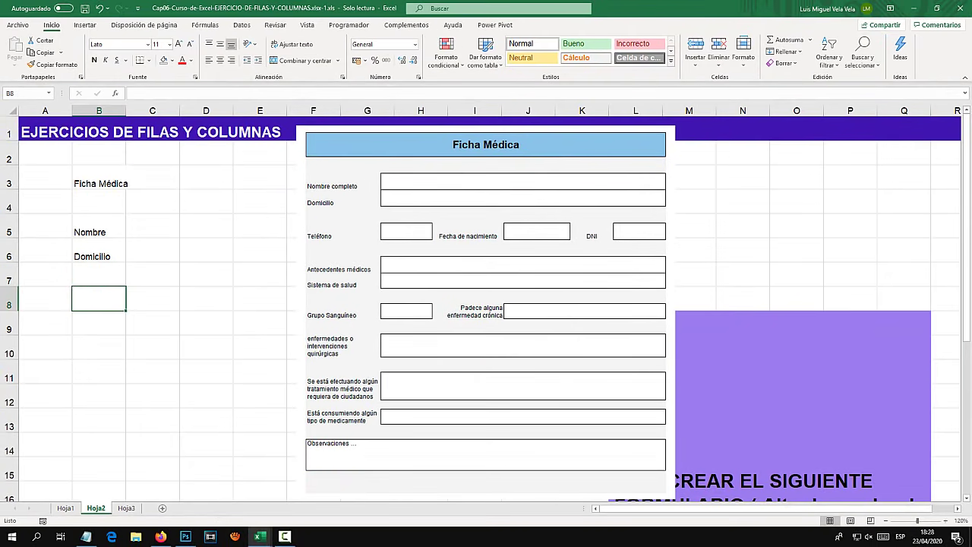
pyautogui.write('Teléfono')
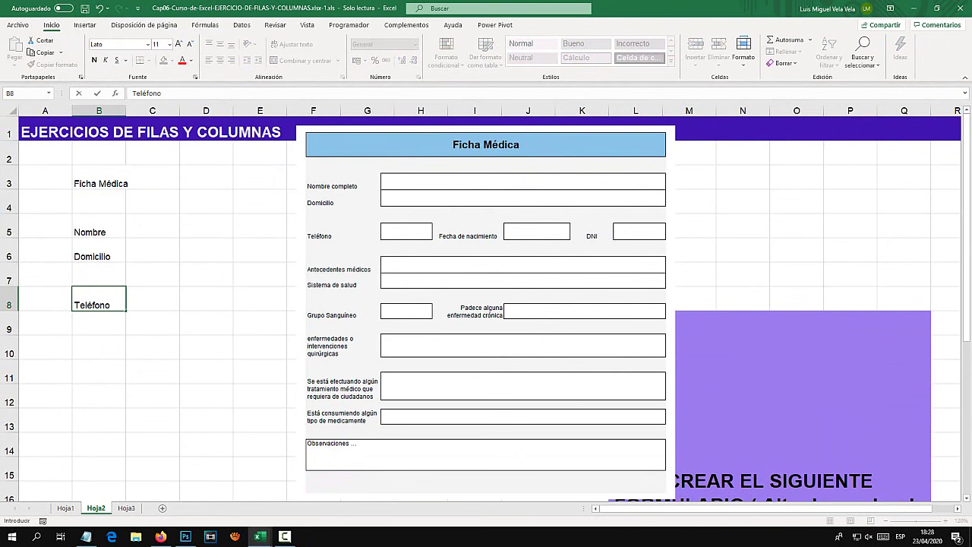
pyautogui.press('Return')
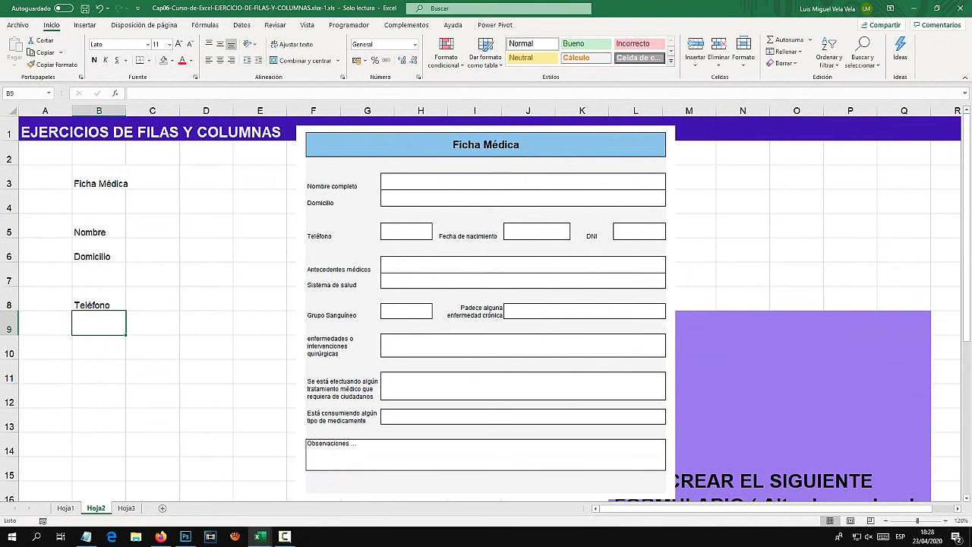
pyautogui.click(152, 299)
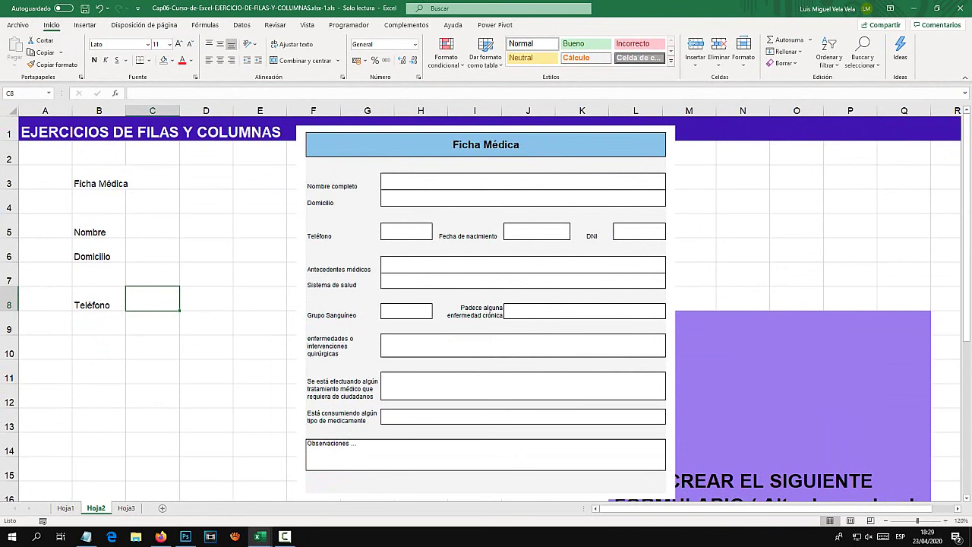
pyautogui.click(206, 299)
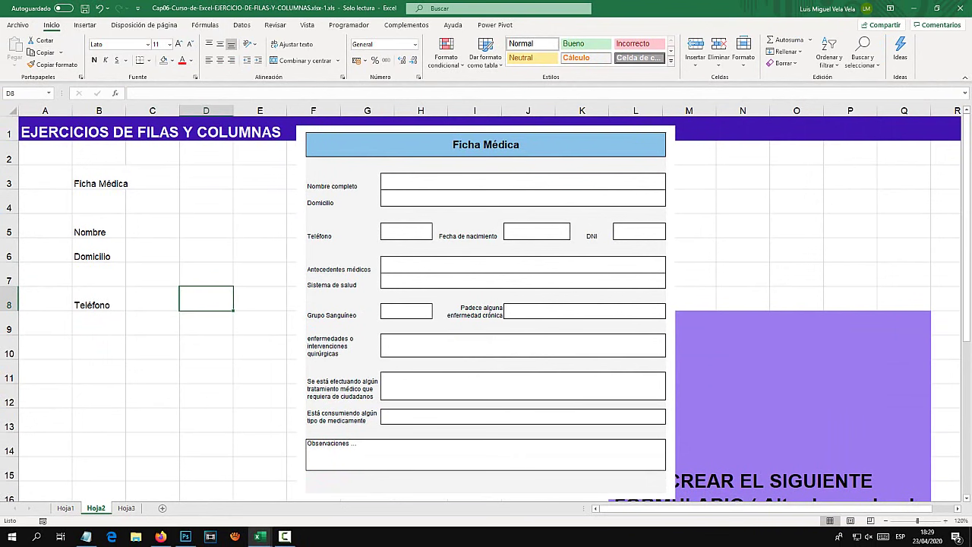
pyautogui.write('Fecha de')
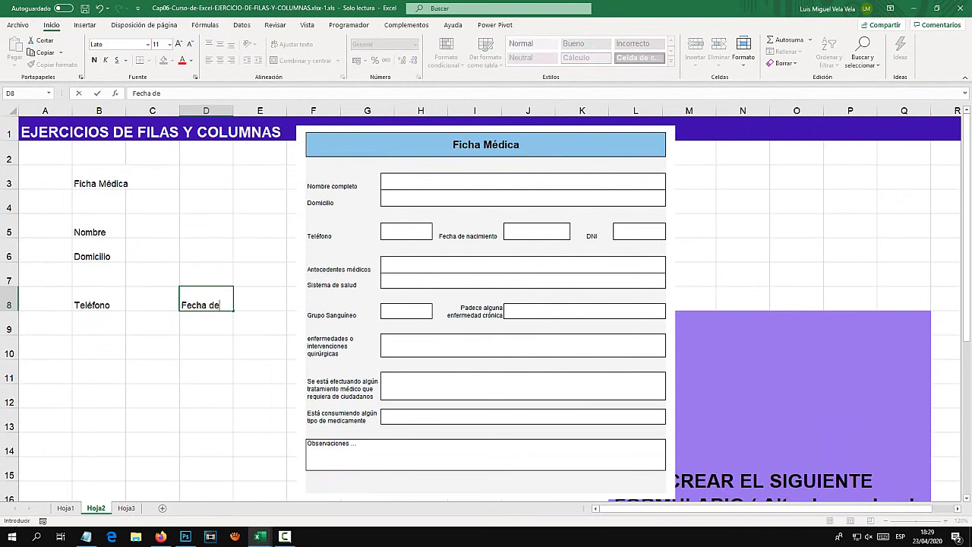
pyautogui.write(' nacimiento')
pyautogui.press('Return')
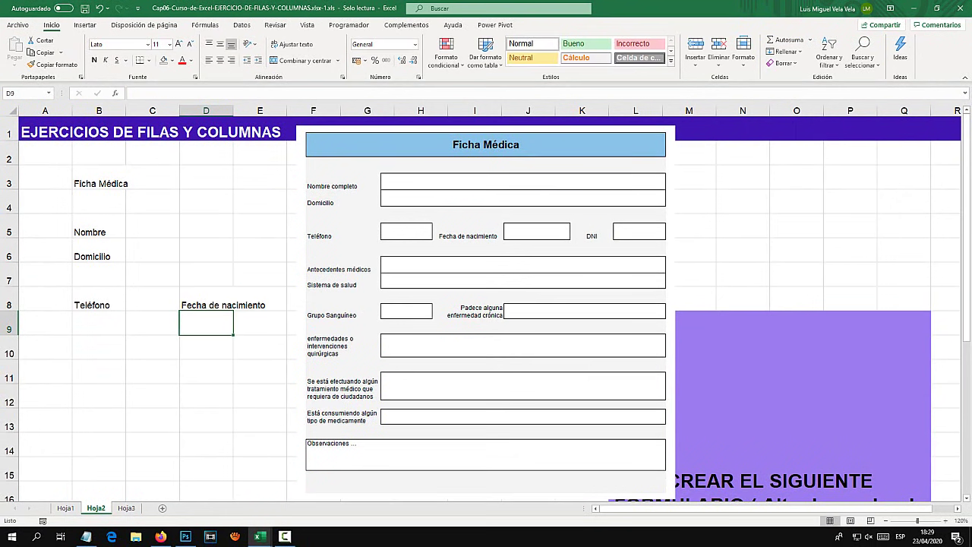
pyautogui.click(232, 305)
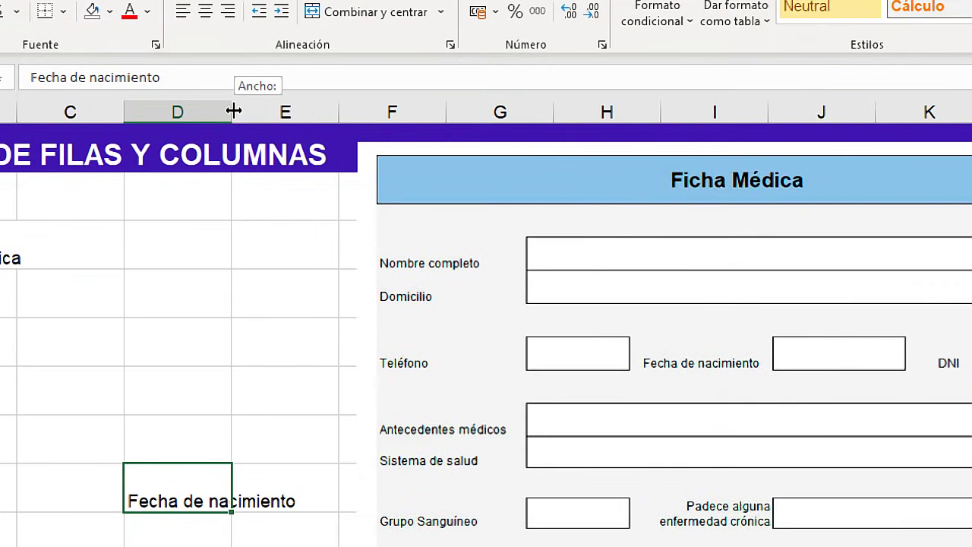
pyautogui.doubleClick(234, 109)
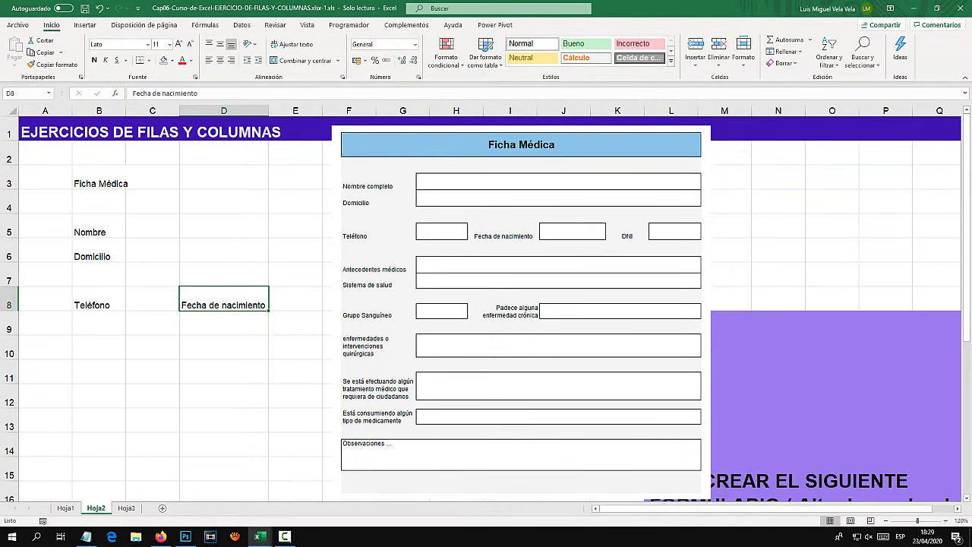
# Enter DNI in F8 and move the reference picture further left
pyautogui.click(295, 299)
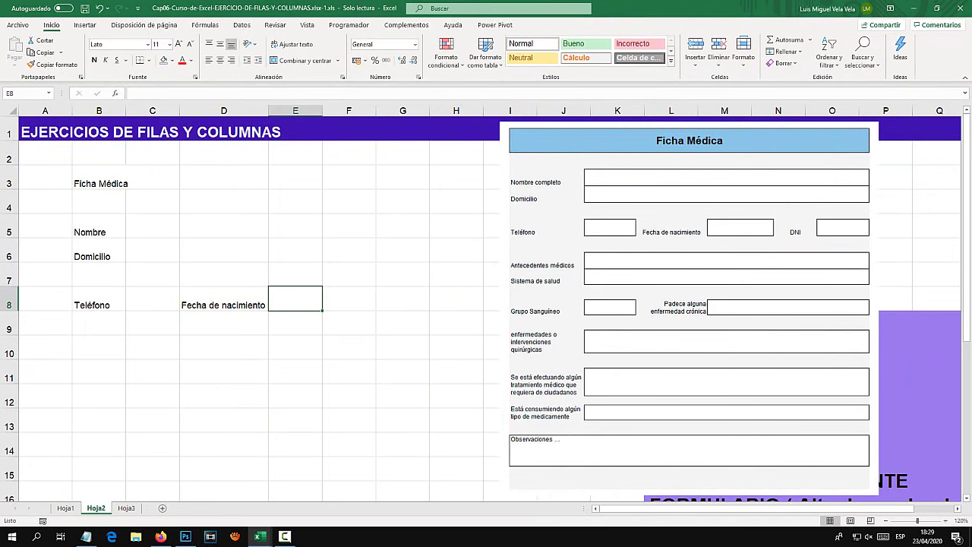
pyautogui.click(349, 299)
pyautogui.write('DNI')
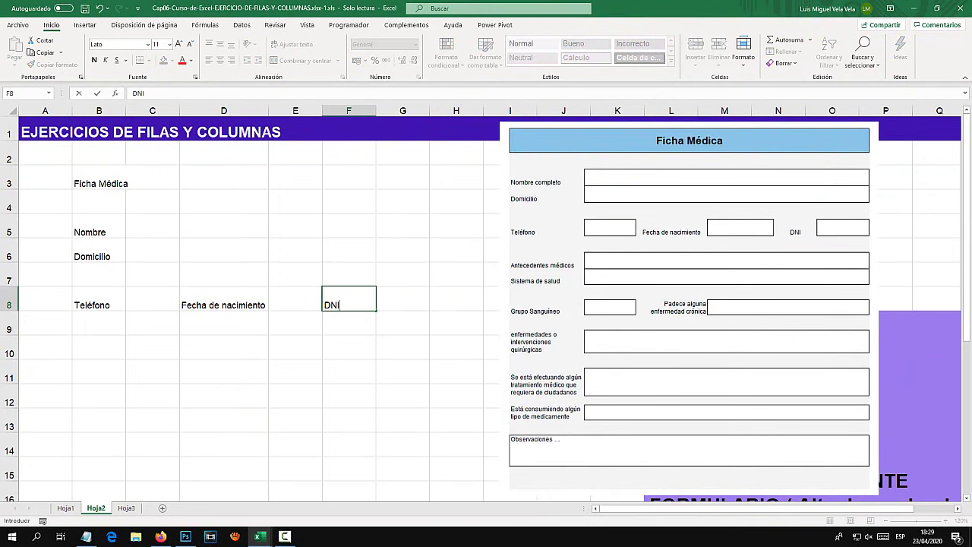
pyautogui.click(402, 299)
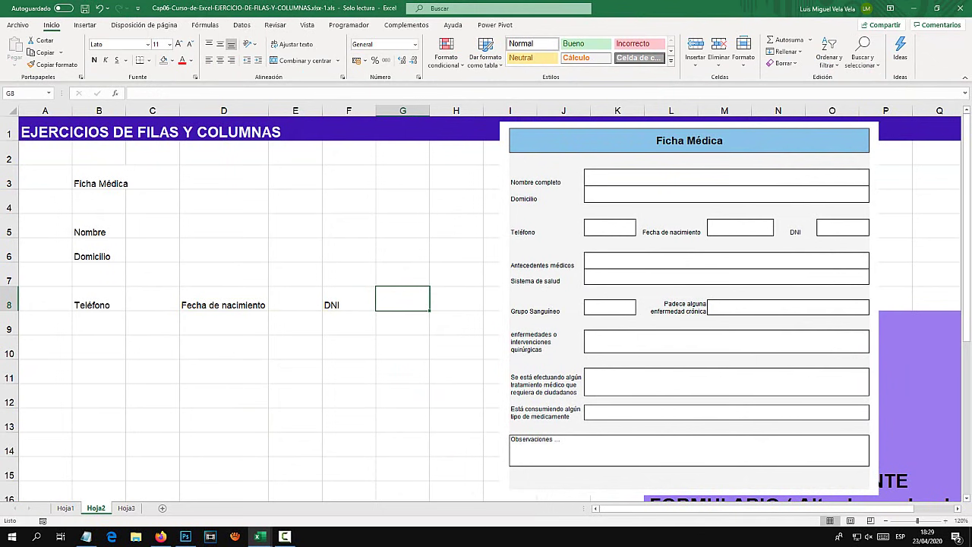
pyautogui.moveTo(683, 342); pyautogui.dragTo(586, 341)
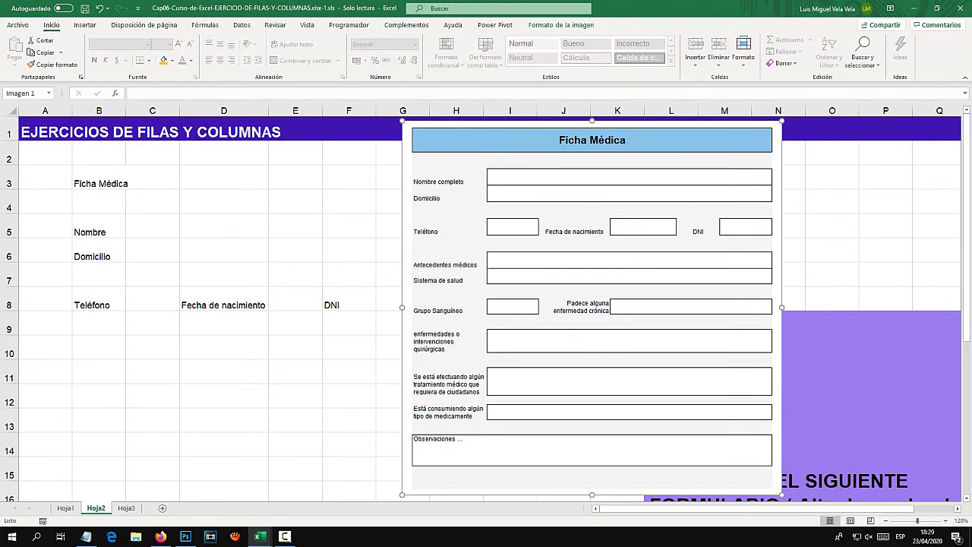
pyautogui.click(85, 25)
pyautogui.click(158, 39)
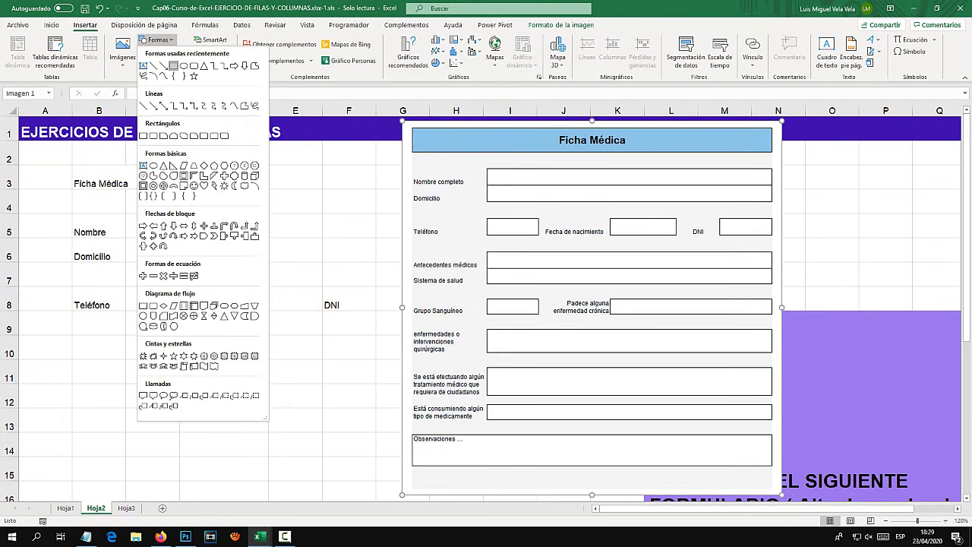
pyautogui.click(174, 66)
pyautogui.moveTo(397, 237); pyautogui.dragTo(858, 251)
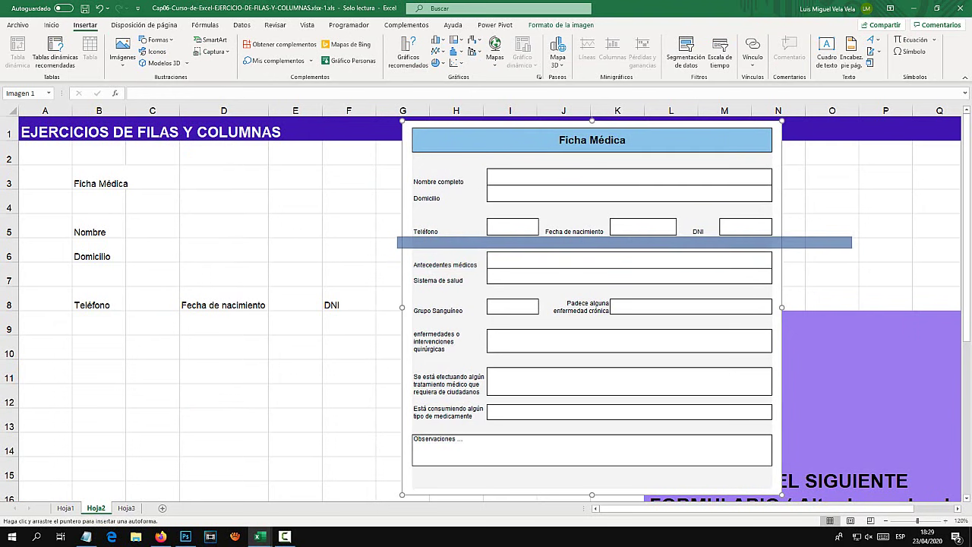
pyautogui.moveTo(627, 244)
pyautogui.mouseDown()
pyautogui.moveTo(613, 158)
pyautogui.moveTo(619, 313)
pyautogui.moveTo(605, 295)
pyautogui.mouseUp()
pyautogui.press('Delete')
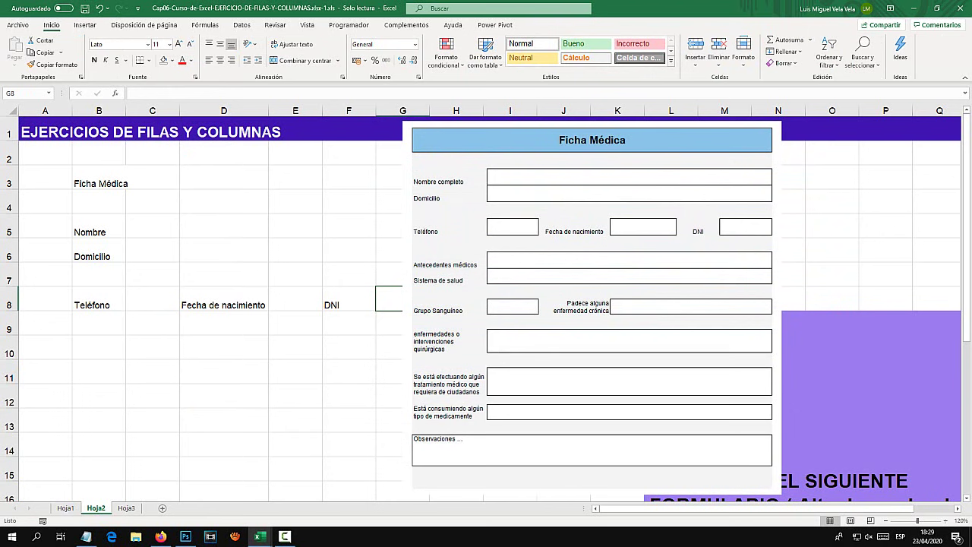
# Add Antecedentes médicos in B10 and Sistema de salud in B11, autofitting column B
pyautogui.click(98, 323)
pyautogui.click(99, 347)
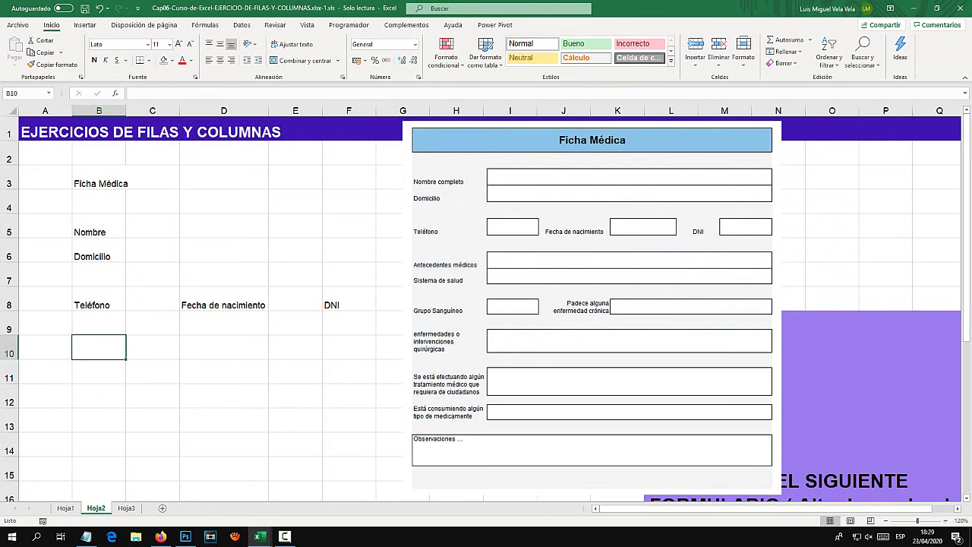
pyautogui.write('Anteceden')
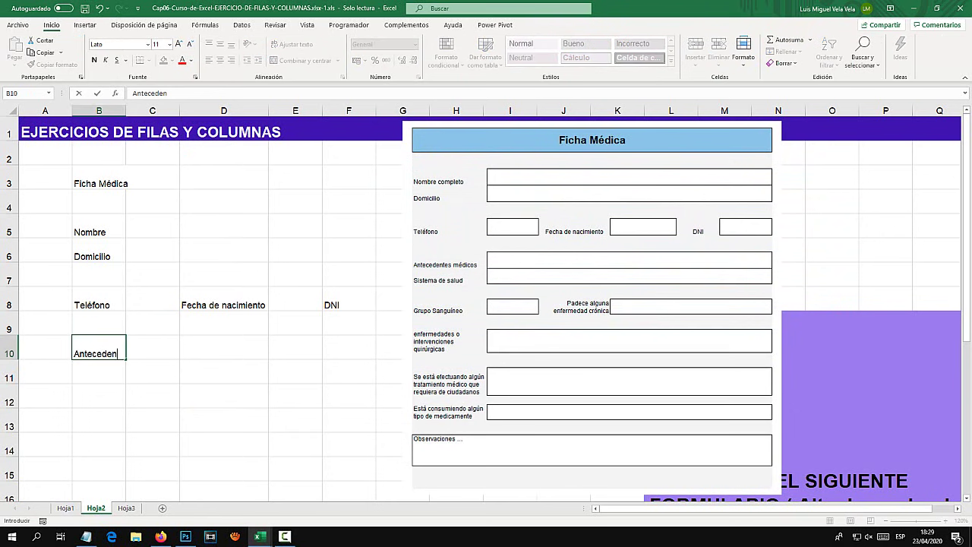
pyautogui.write('tes médicos')
pyautogui.press('Return')
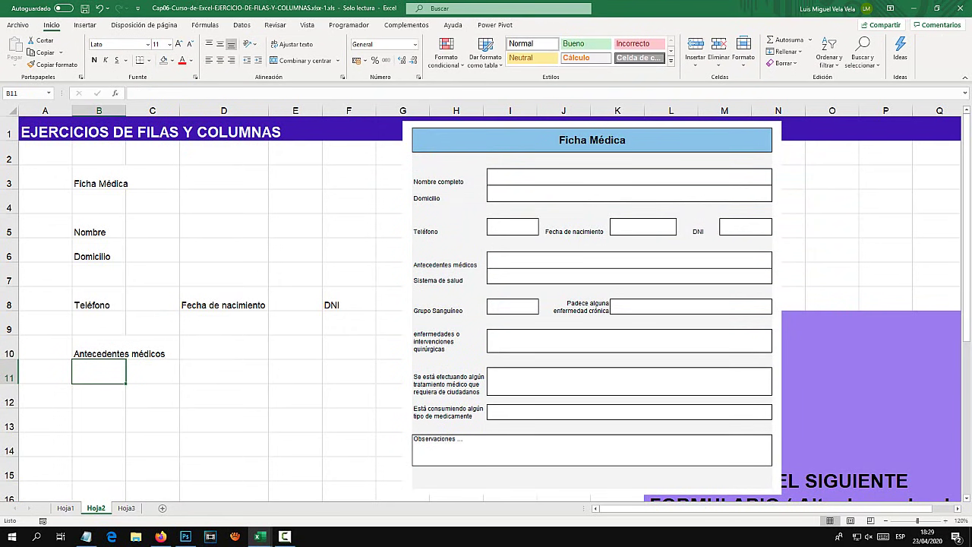
pyautogui.write('Sistema de')
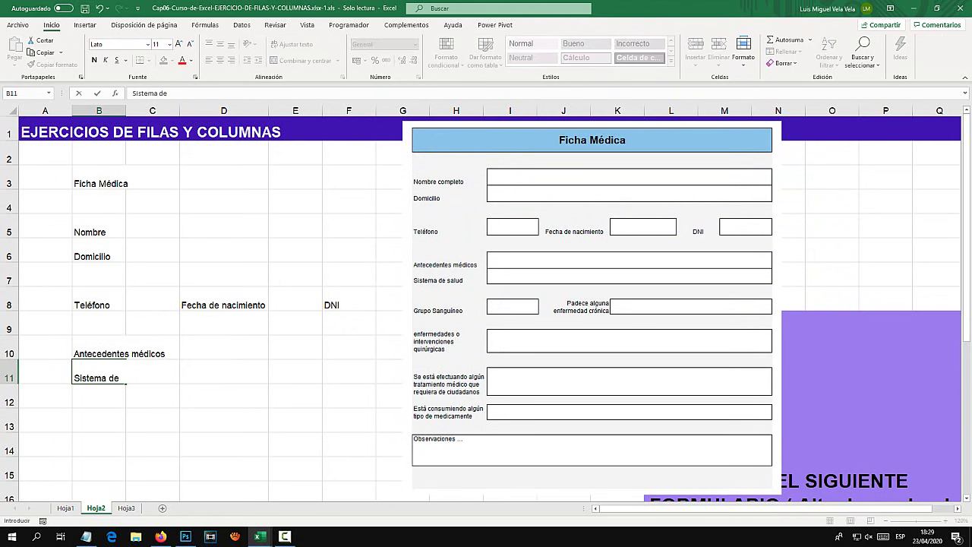
pyautogui.write(' salud')
pyautogui.press('Return')
pyautogui.doubleClick(125, 111)
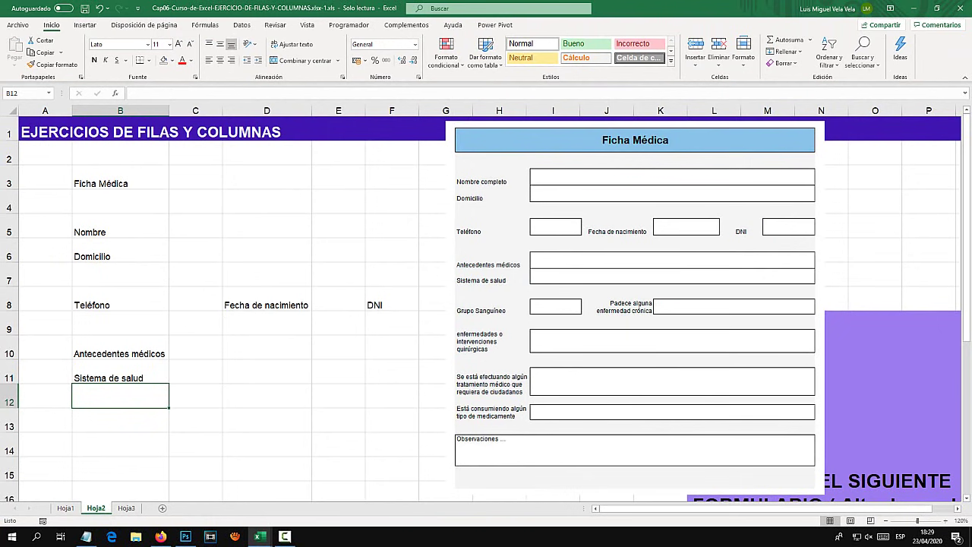
# Enter the label Grupo Sanguíneo in B13
pyautogui.click(120, 420)
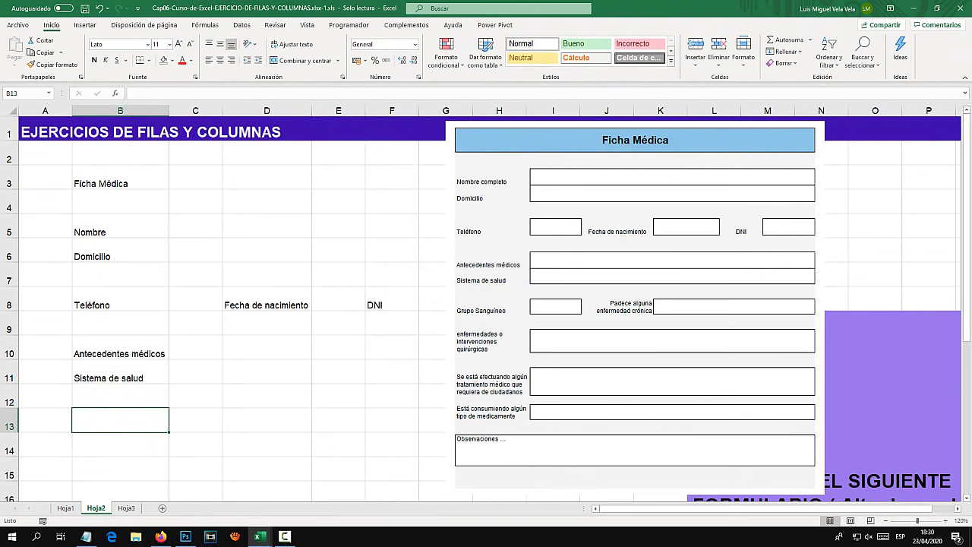
pyautogui.write('Grupo Sangu')
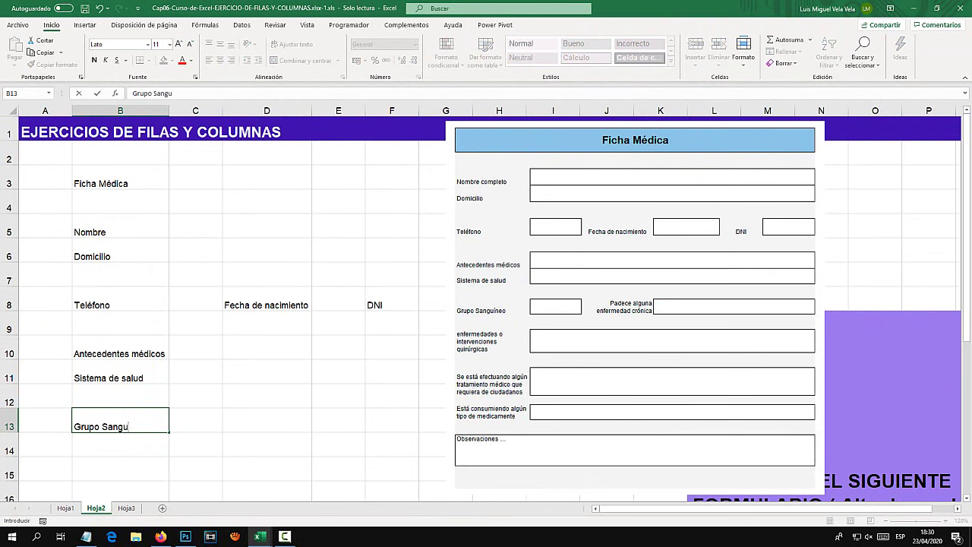
pyautogui.write('íneo')
pyautogui.hotkey('ctrl', 'Return')
pyautogui.moveTo(267, 347); pyautogui.dragTo(266, 371)
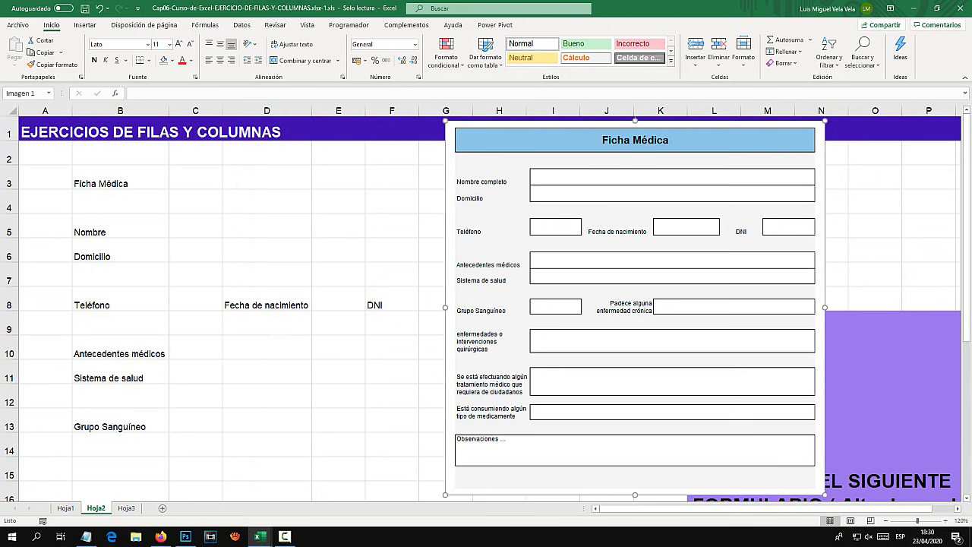
# Shift the reference picture slightly right and enter 'Padece alguna enfermedad crónica' in D13
pyautogui.moveTo(635, 319); pyautogui.dragTo(686, 314)
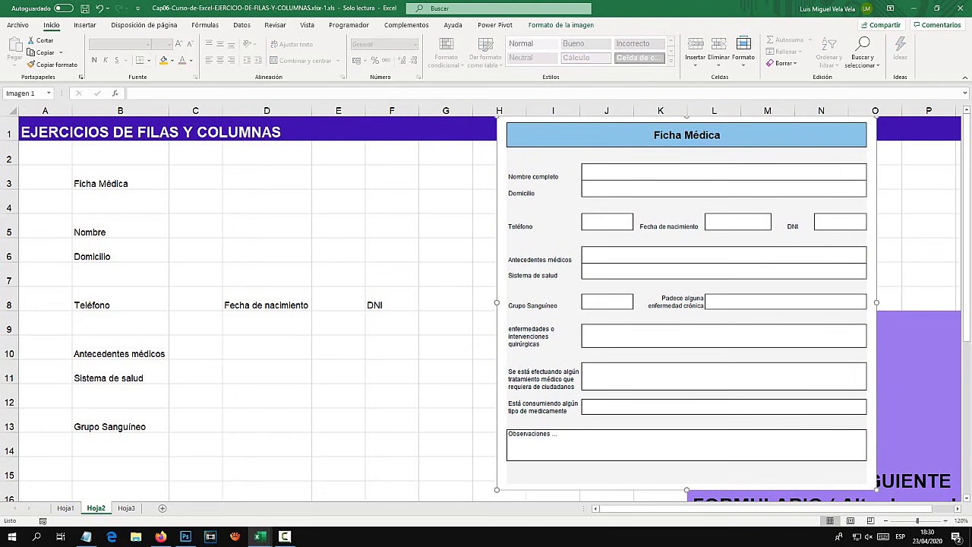
pyautogui.click(120, 420)
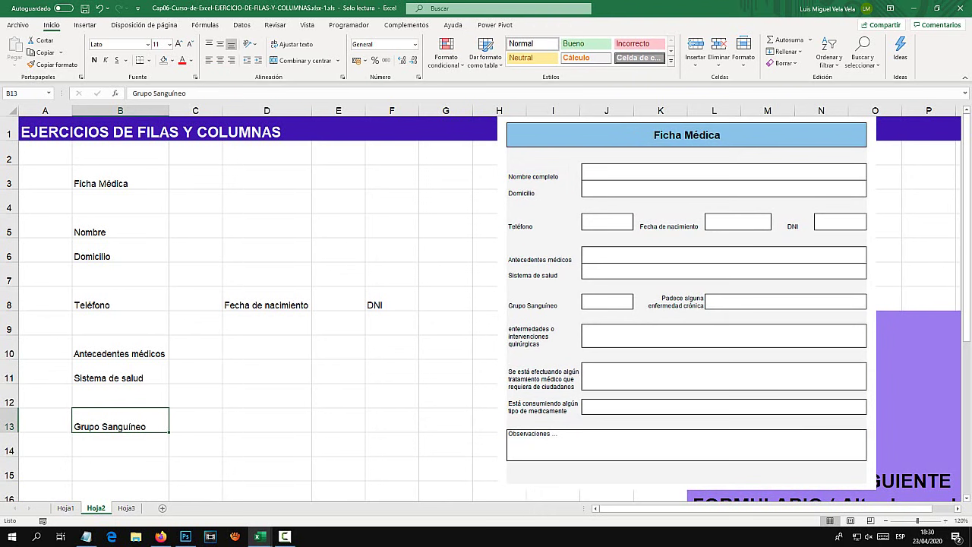
pyautogui.click(195, 420)
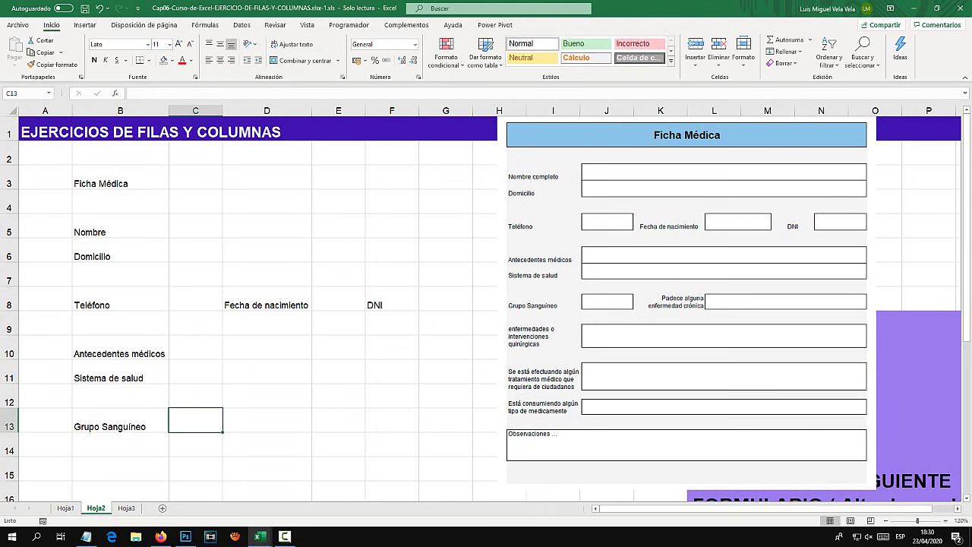
pyautogui.click(266, 420)
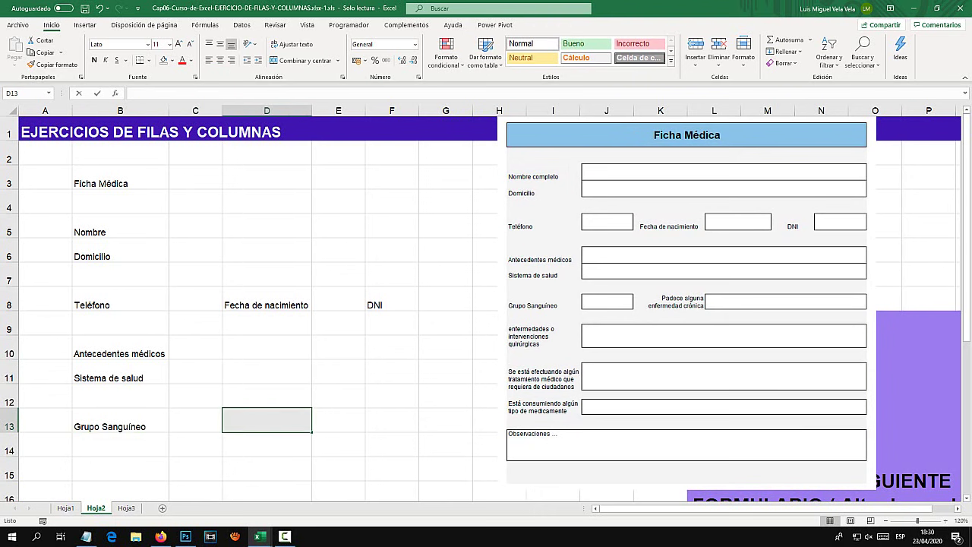
pyautogui.write('Padece alguna')
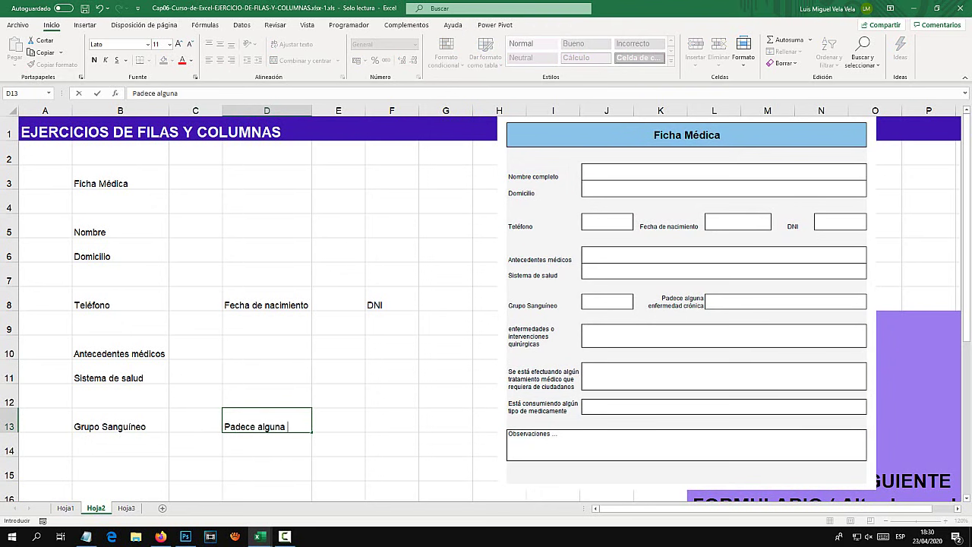
pyautogui.write(' enfermedad cró')
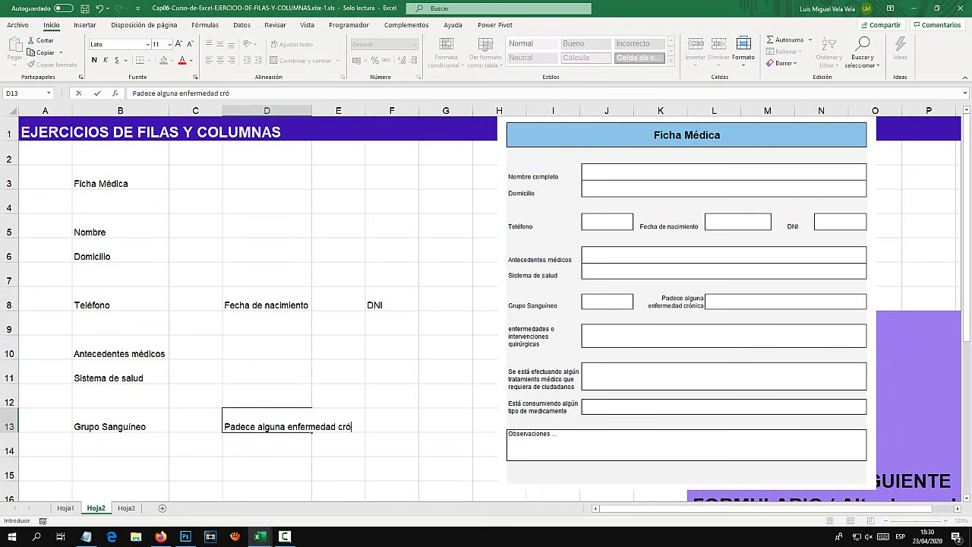
pyautogui.write('nica')
pyautogui.press('Return')
# Wrap D13's text and enter 'Enfermedades o intervenciones quirúrgicas' in B15
pyautogui.click(267, 420)
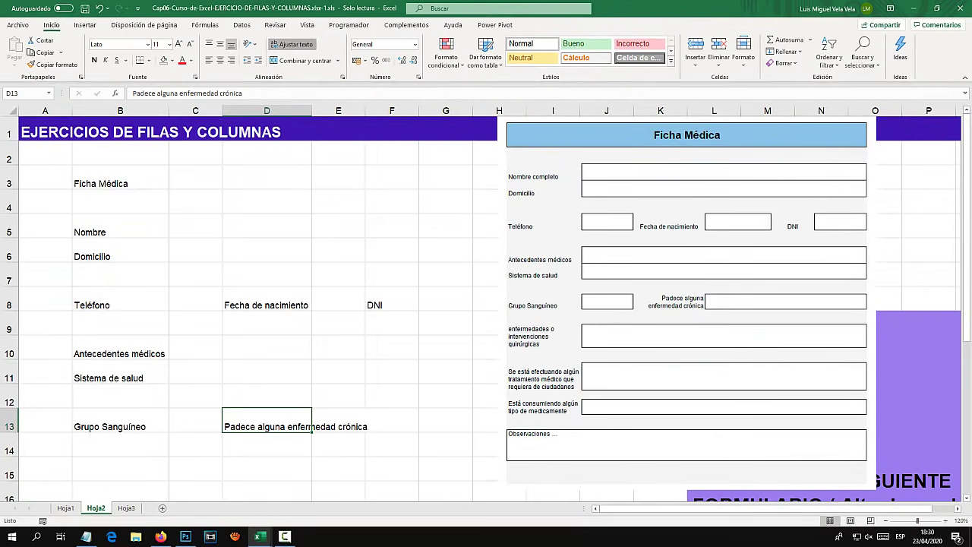
pyautogui.click(292, 44)
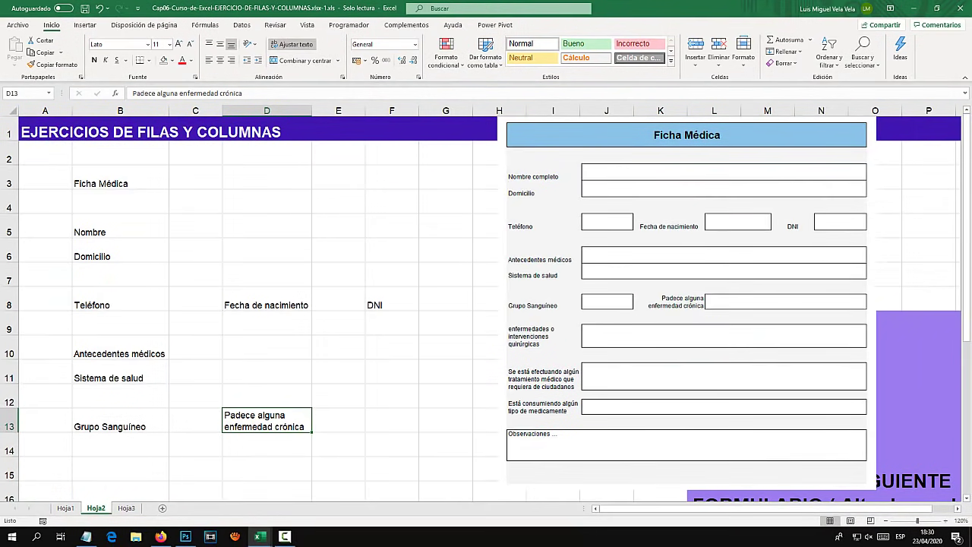
pyautogui.click(120, 469)
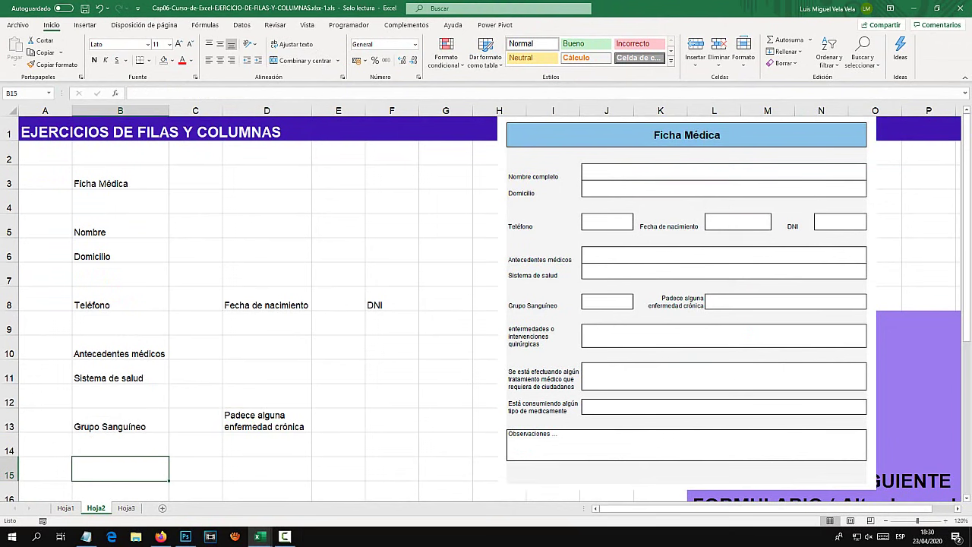
pyautogui.write('Enfer')
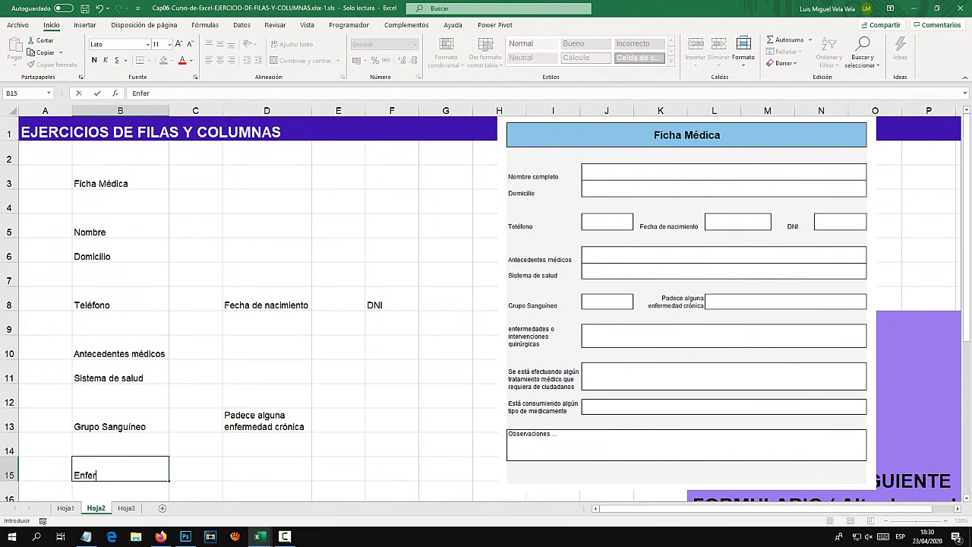
pyautogui.write('medades o inter')
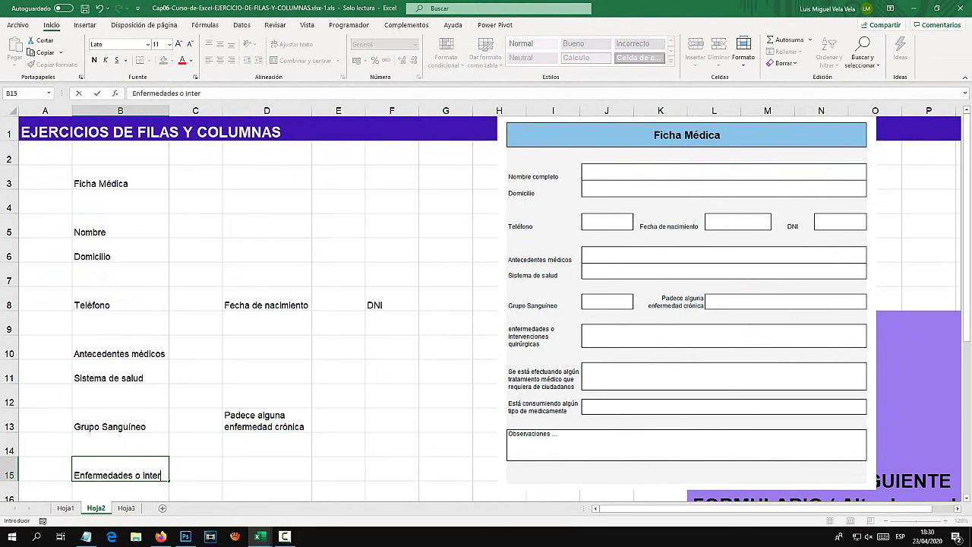
pyautogui.write('venciones ')
pyautogui.write('quirúr')
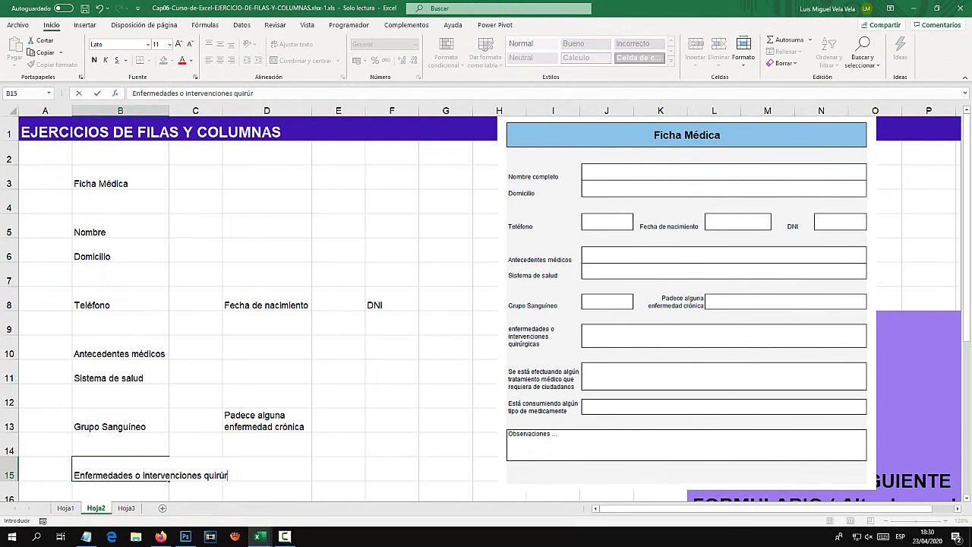
pyautogui.write('gicas')
pyautogui.press('Return')
# Wrap B15's text and make row 15 tall enough for three lines
pyautogui.press('Up')
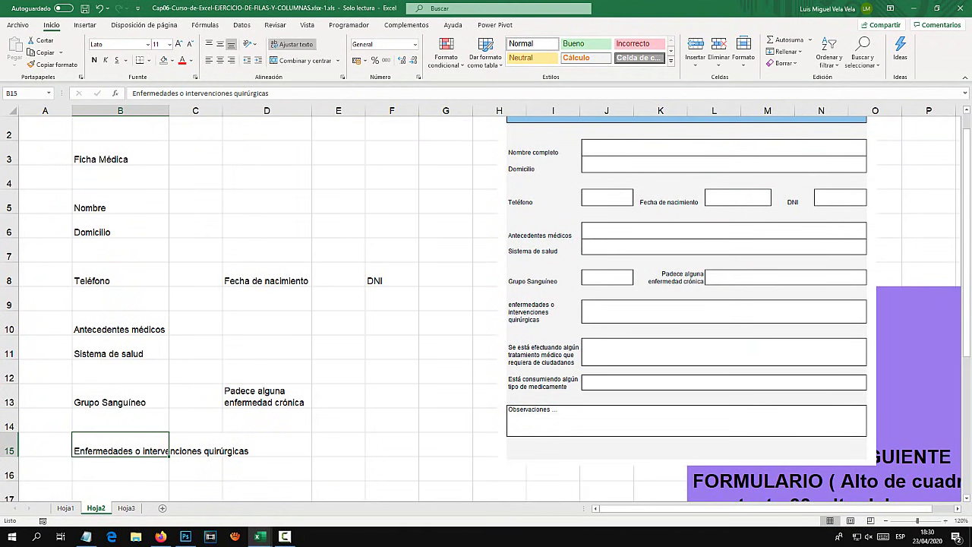
pyautogui.click(290, 44)
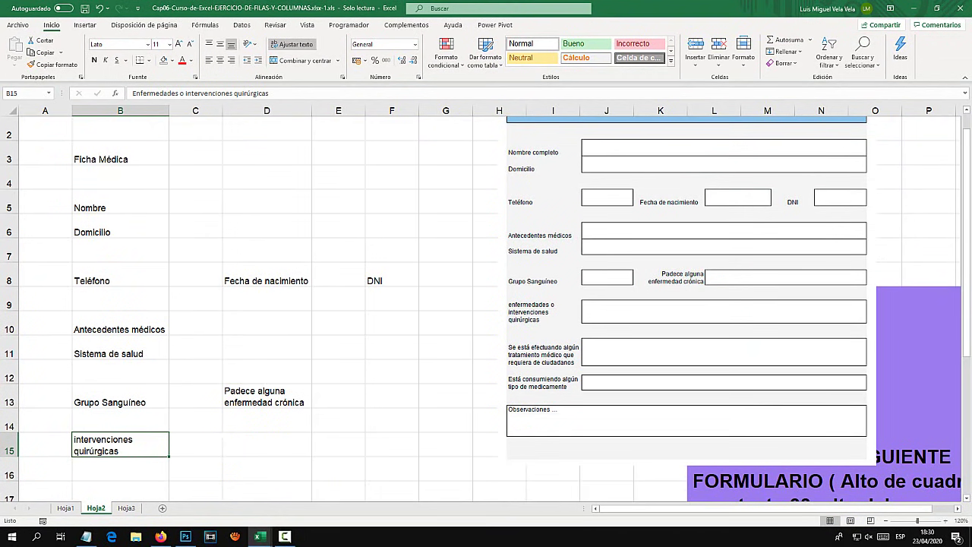
pyautogui.moveTo(11, 457); pyautogui.dragTo(11, 472)
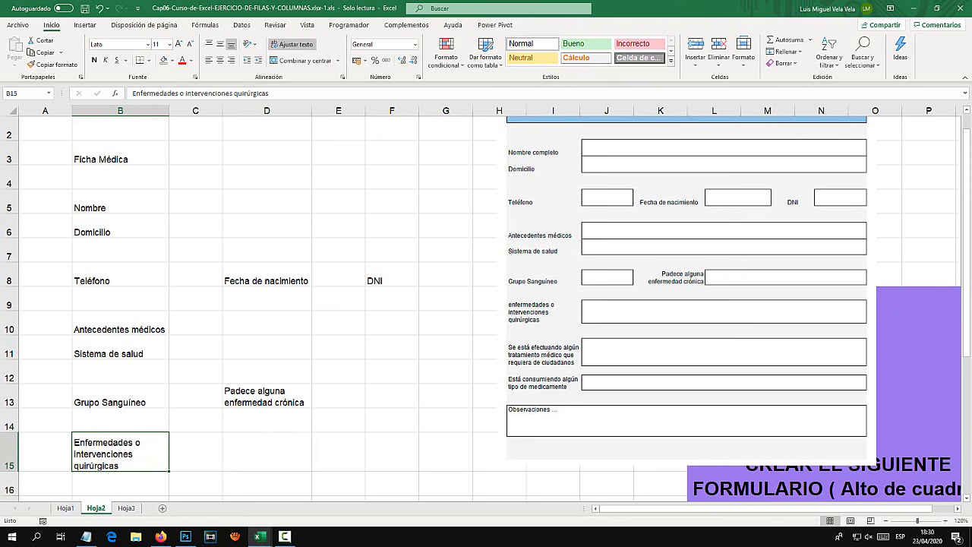
pyautogui.scroll(-1, 486, 304)
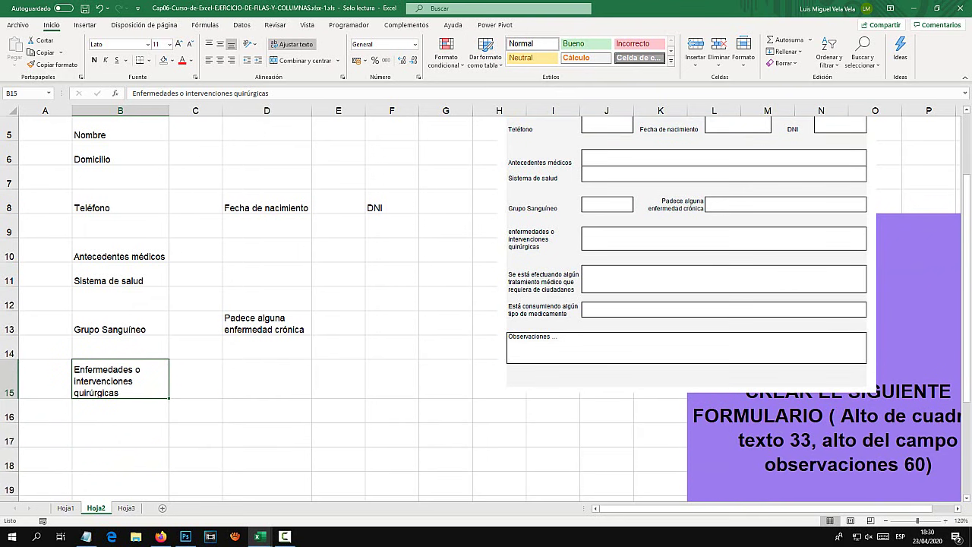
# Enter the medical-treatment question in B17, wrapped, and make row 17 taller to fit
pyautogui.click(120, 435)
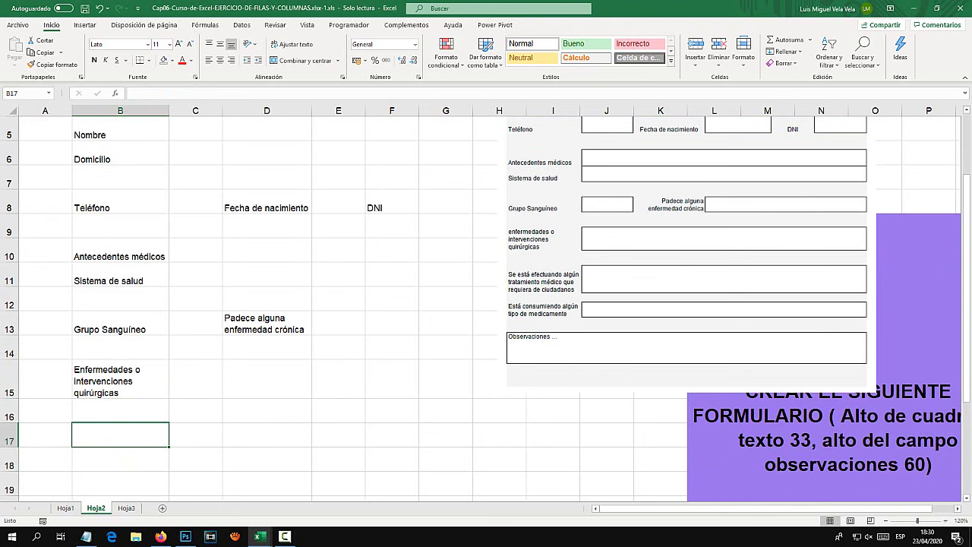
pyautogui.write('Se está efe')
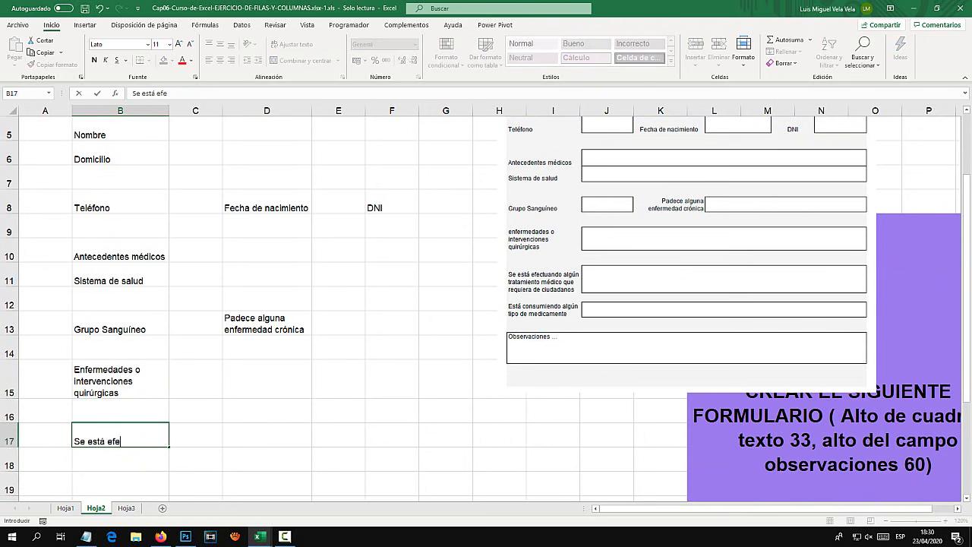
pyautogui.write('ctuan')
pyautogui.press('BackSpace')
pyautogui.press('BackSpace')
pyautogui.write('ando algún trat')
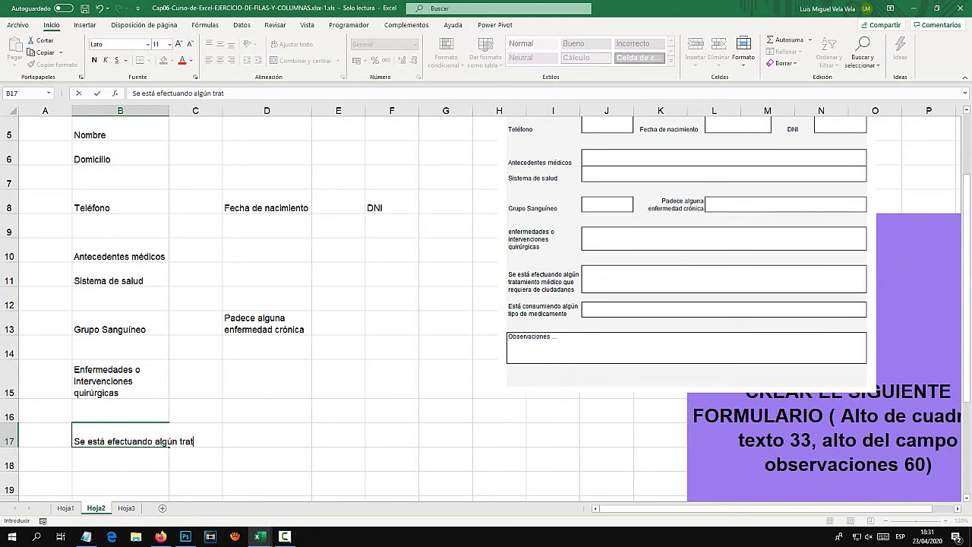
pyautogui.write('amiento médico ')
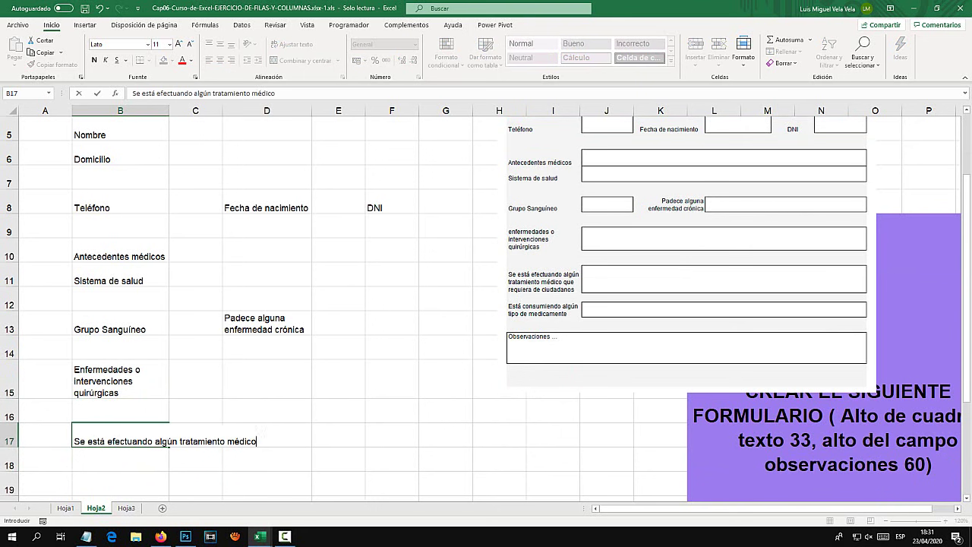
pyautogui.write('que requiera')
pyautogui.write(' de ciudada')
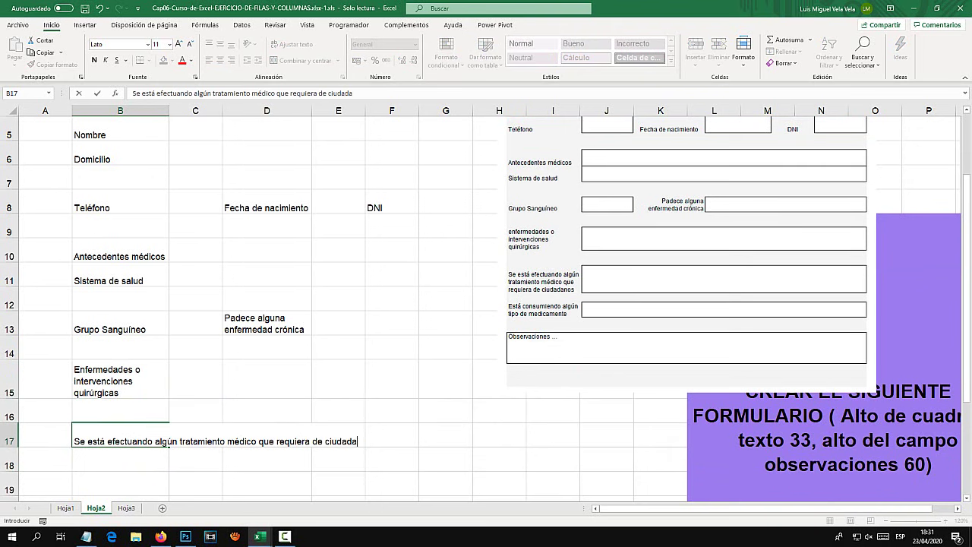
pyautogui.write('nos')
pyautogui.press('Return')
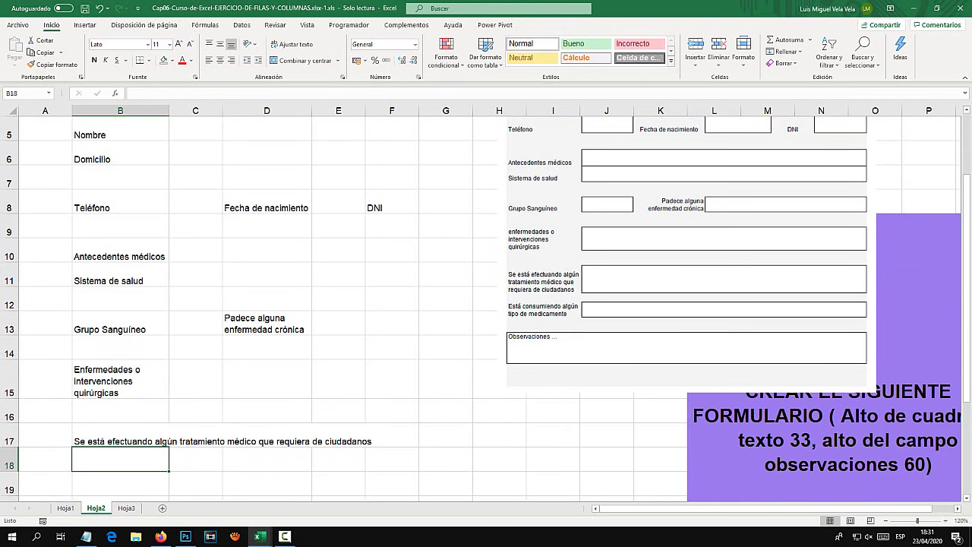
pyautogui.click(158, 442)
pyautogui.click(296, 44)
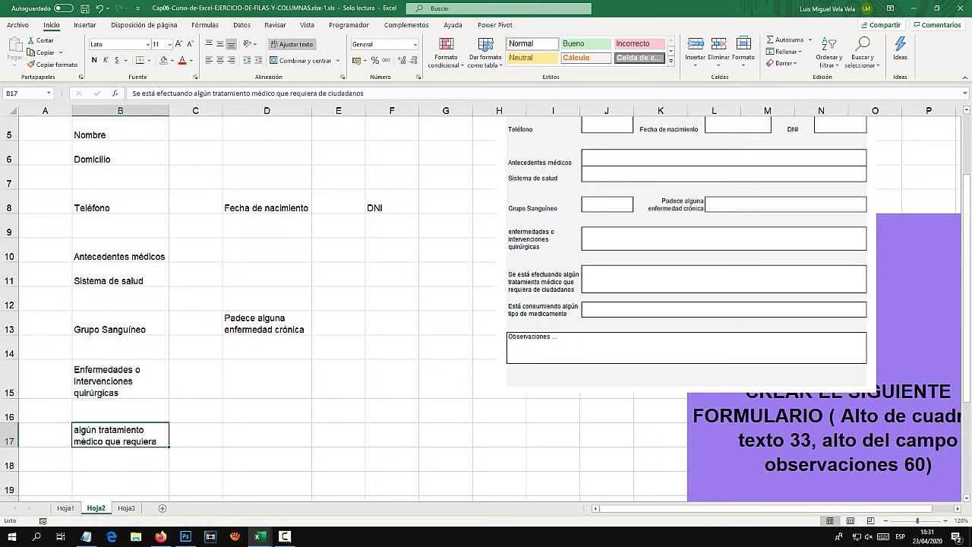
pyautogui.moveTo(9, 447); pyautogui.dragTo(9, 469)
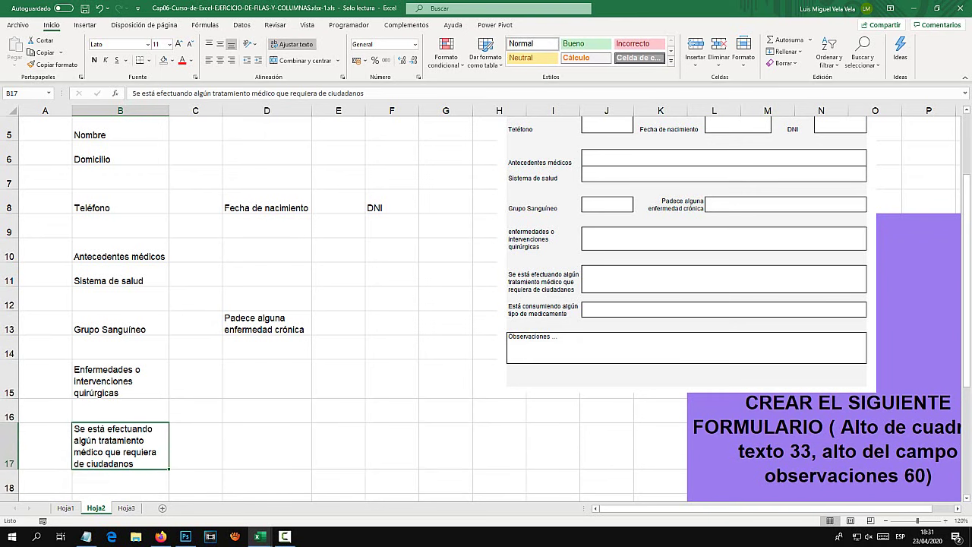
# Enter 'Está consumiento algún tipo de medicamento' in B19, wrapped, with row 19 heightened
pyautogui.scroll(-1, 486, 304)
pyautogui.click(120, 408)
pyautogui.moveTo(683, 304); pyautogui.dragTo(543, 398)
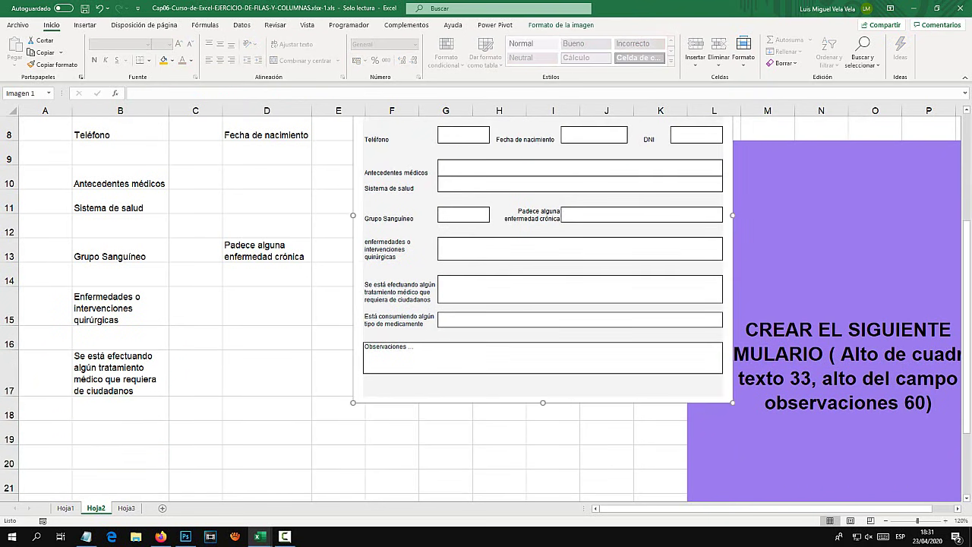
pyautogui.click(120, 432)
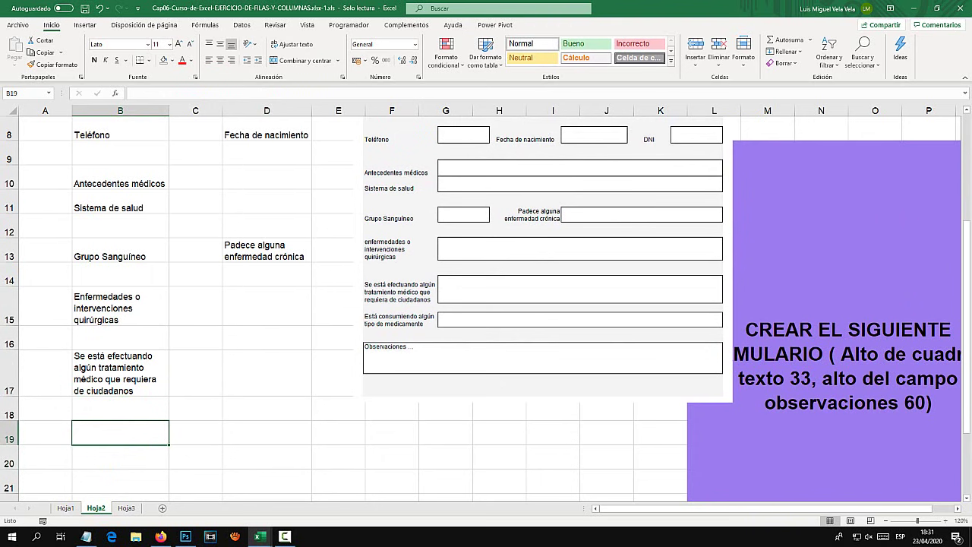
pyautogui.write('Está con')
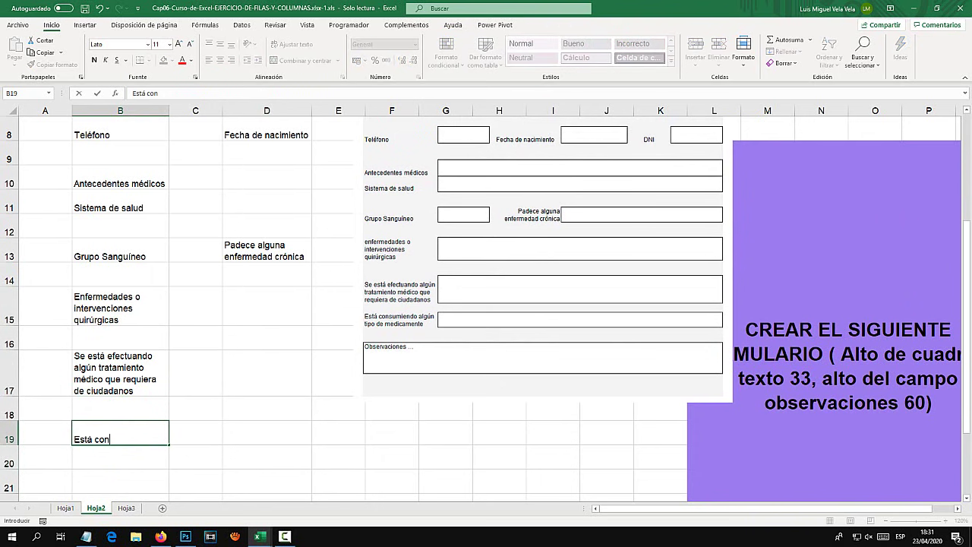
pyautogui.write('sumiento algún ')
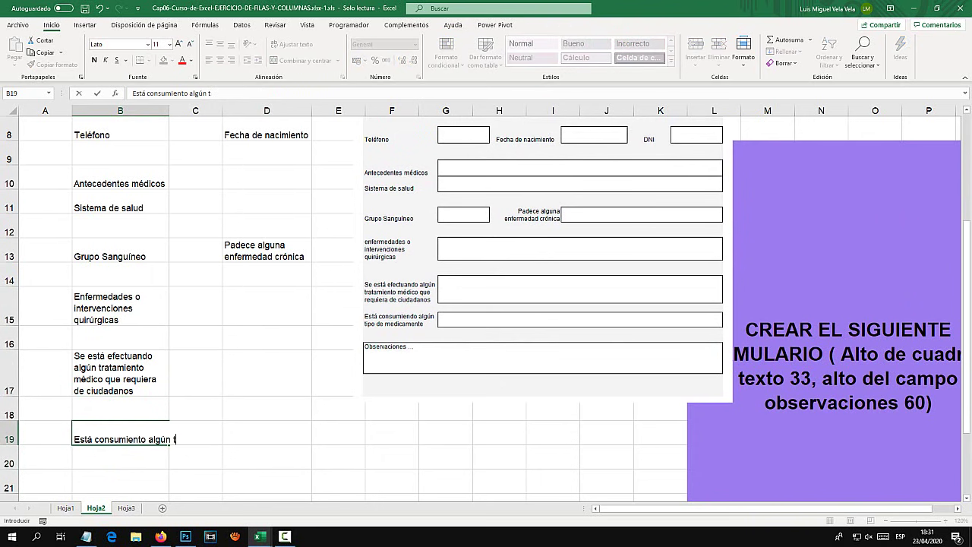
pyautogui.write('tipo de medicament')
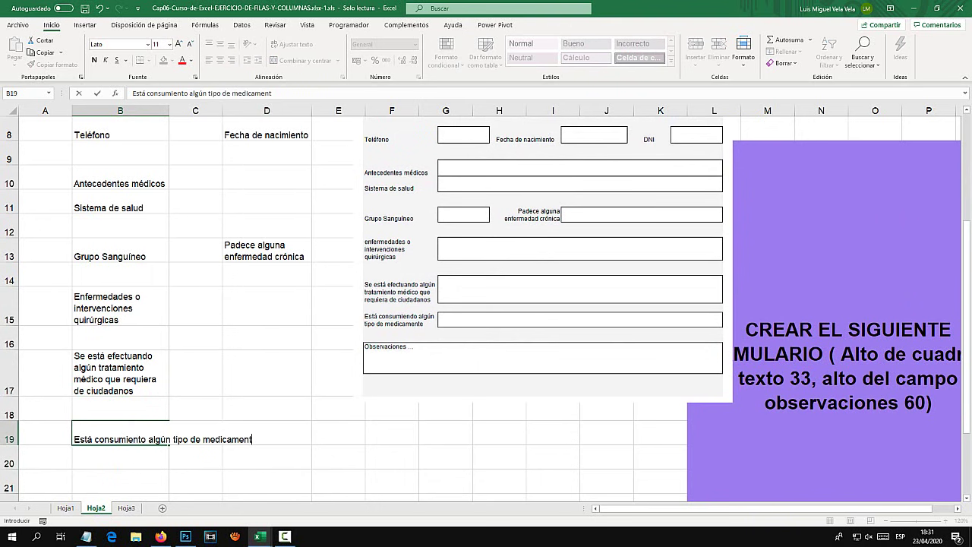
pyautogui.write('o')
pyautogui.press('Return')
pyautogui.press('Up')
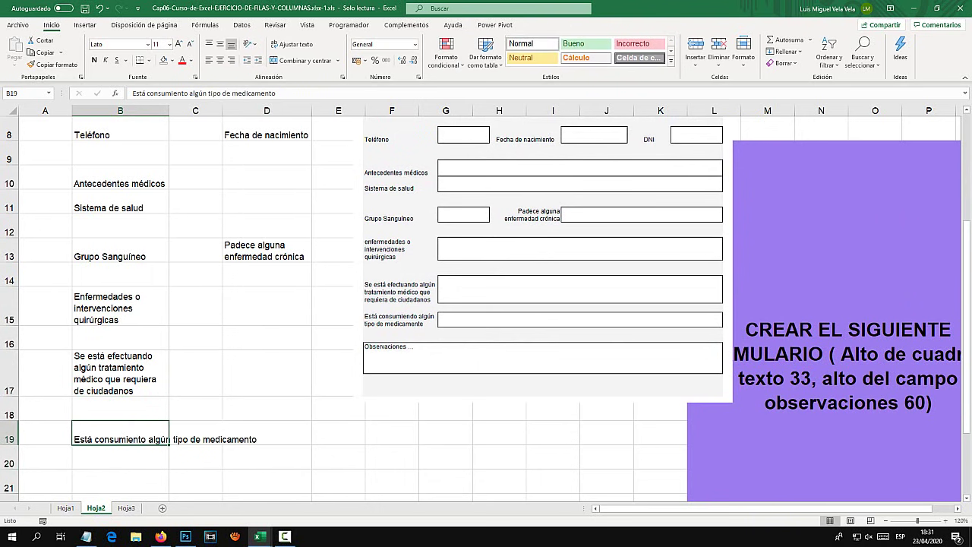
pyautogui.click(291, 44)
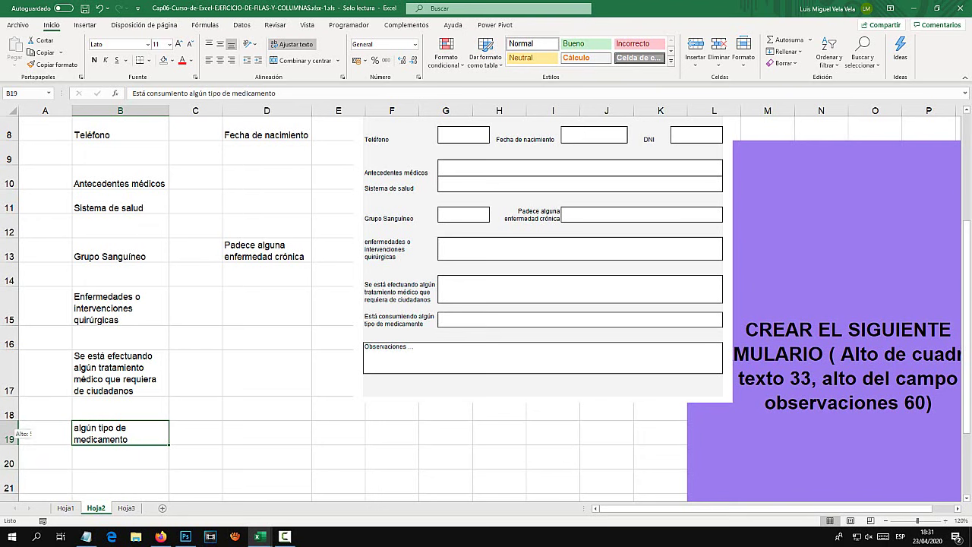
pyautogui.moveTo(9, 445); pyautogui.dragTo(9, 468)
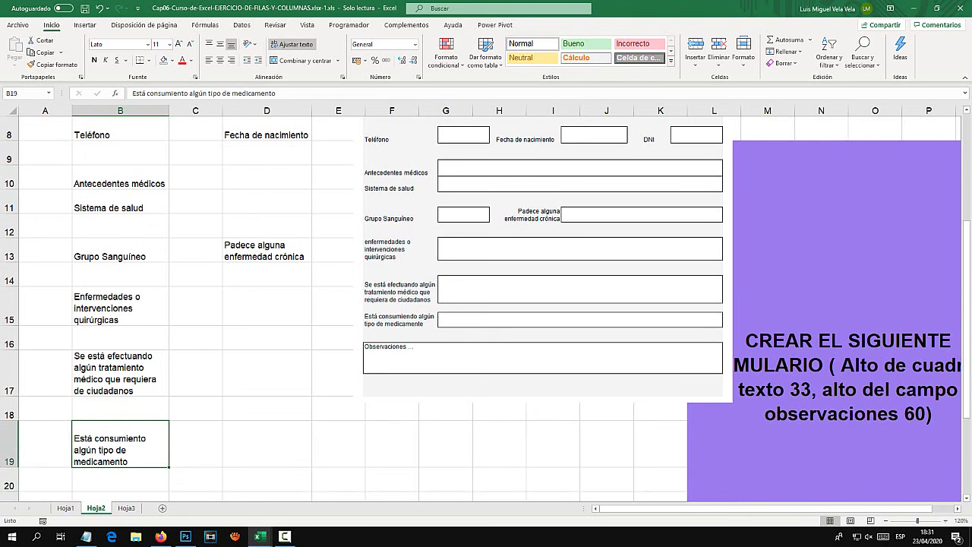
# Zoom the sheet to 100% and move the Ficha Médica image up over columns L–R
pyautogui.moveTo(544, 250); pyautogui.dragTo(712, 264)
pyautogui.scroll(2, 712, 264)
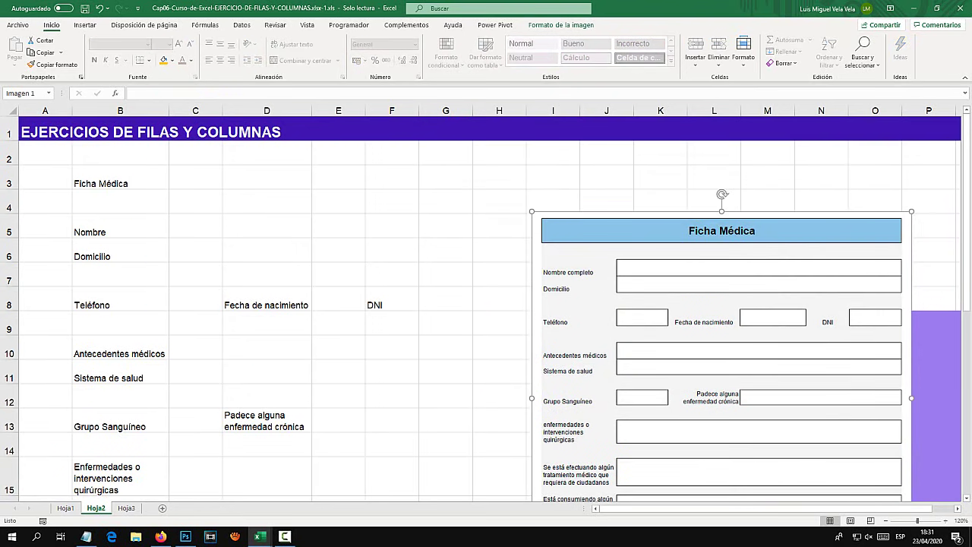
pyautogui.click(886, 520)
pyautogui.click(885, 520)
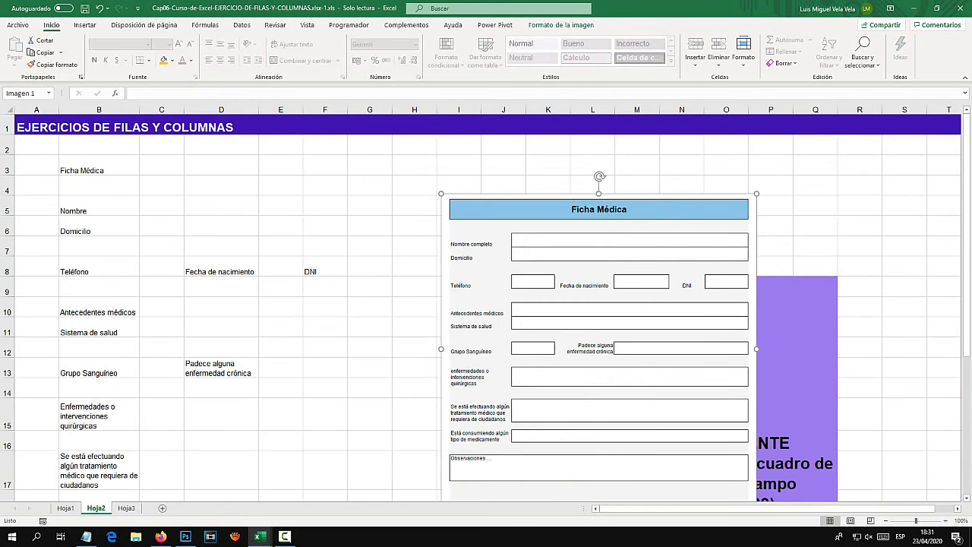
pyautogui.moveTo(599, 346); pyautogui.dragTo(724, 294)
pyautogui.scroll(-2, 370, 266)
pyautogui.scroll(2, 370, 266)
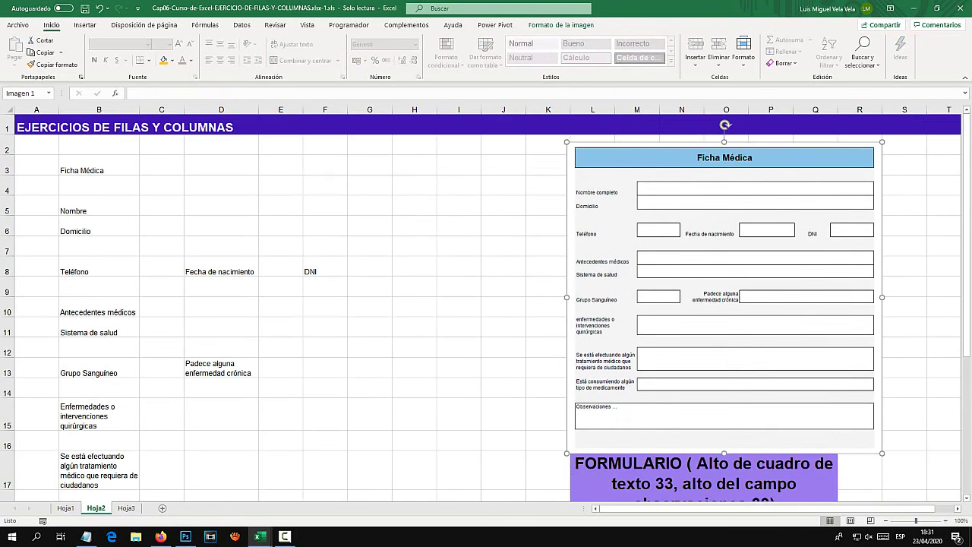
pyautogui.click(370, 266)
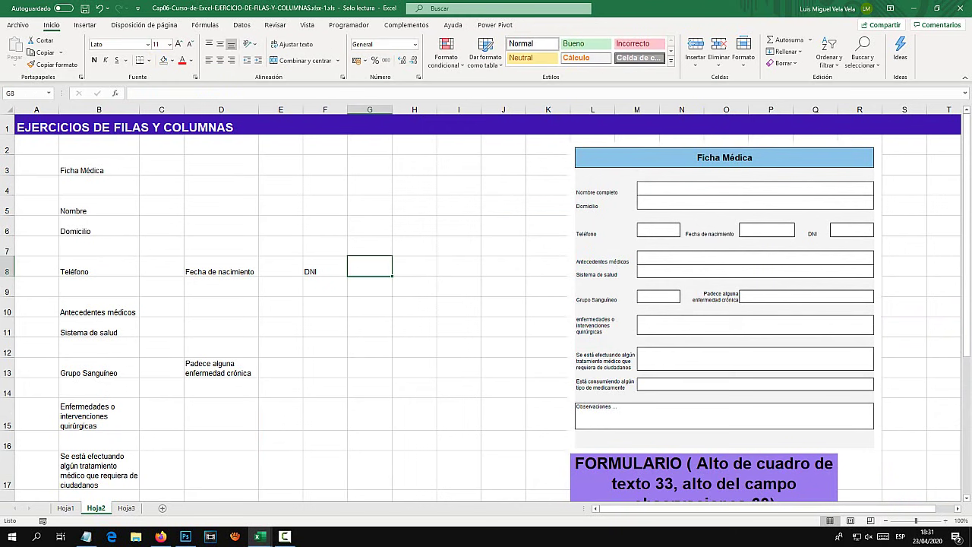
# Select the row 8 labels from B8 through G8
pyautogui.scroll(-1, 228, 342)
pyautogui.scroll(-1, 228, 342)
pyautogui.moveTo(99, 408); pyautogui.dragTo(325, 408)
pyautogui.scroll(3, 325, 408)
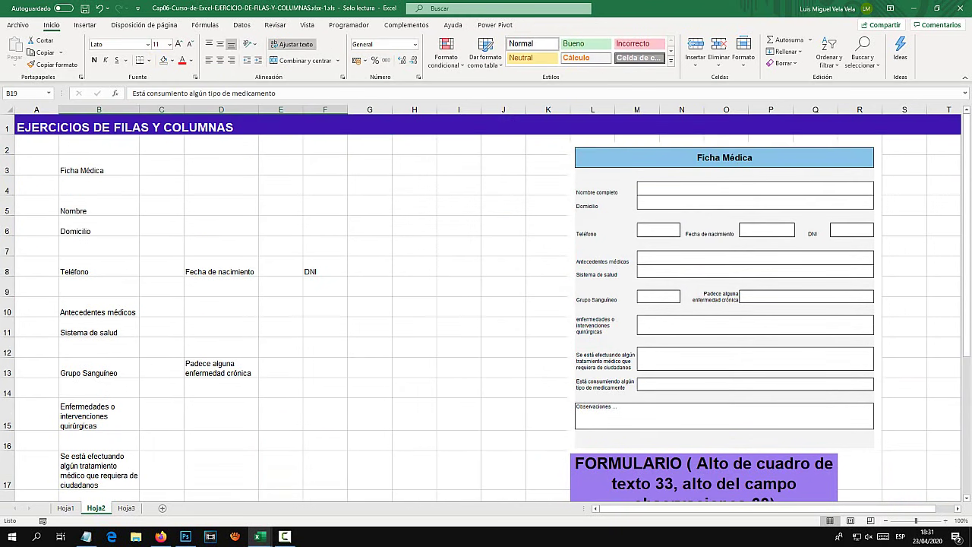
pyautogui.moveTo(98, 271); pyautogui.dragTo(370, 271)
pyautogui.click(326, 272)
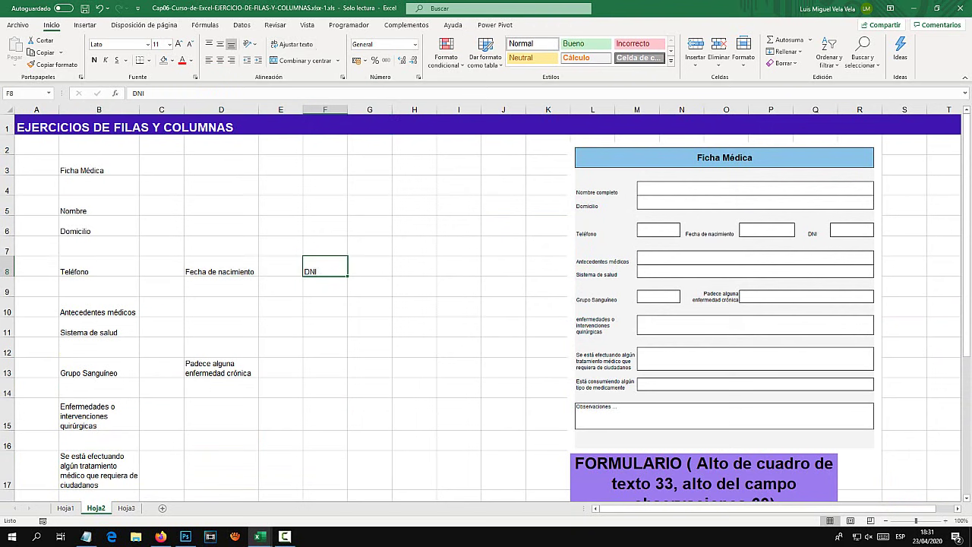
pyautogui.moveTo(99, 271); pyautogui.dragTo(370, 271)
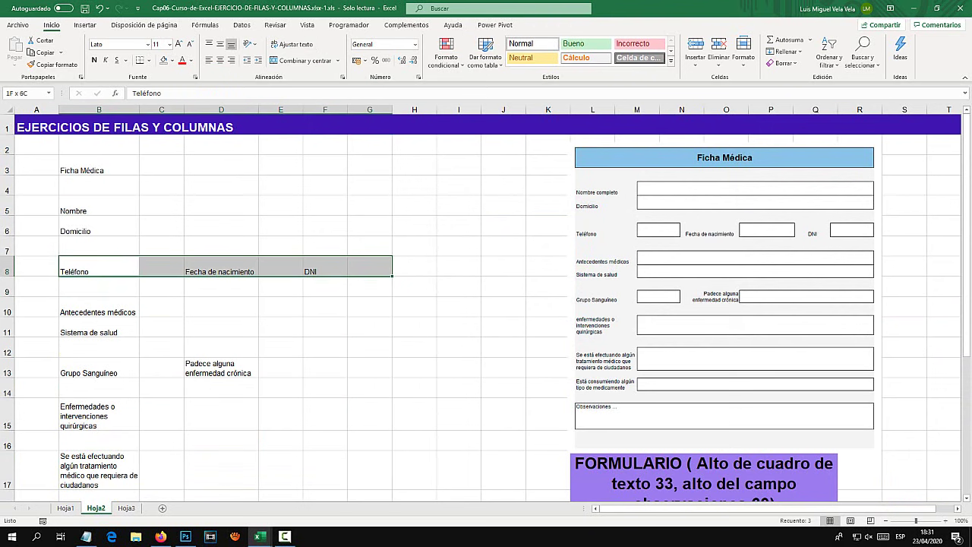
pyautogui.click(370, 271)
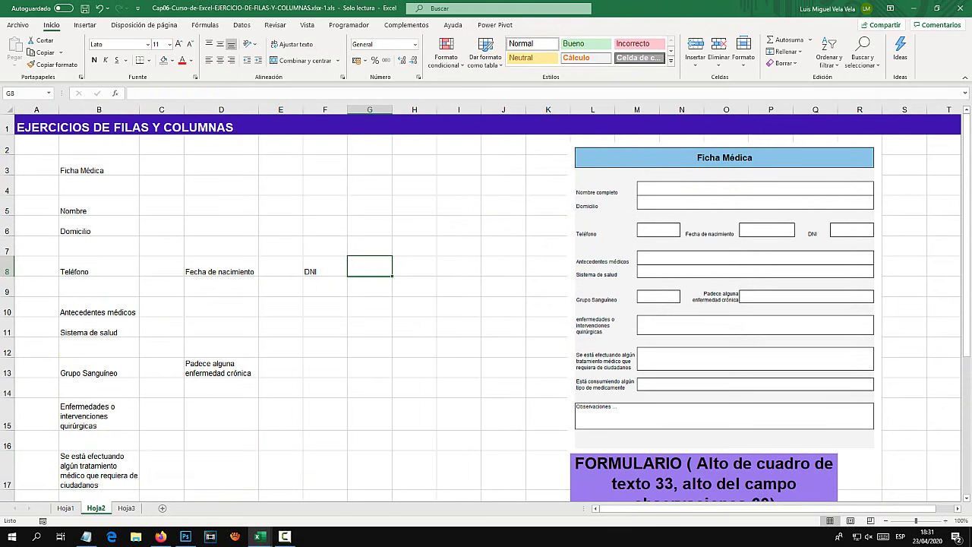
# Move the reference image left and give G8, E8 and C8 outside borders as entry boxes
pyautogui.moveTo(725, 304); pyautogui.dragTo(563, 304)
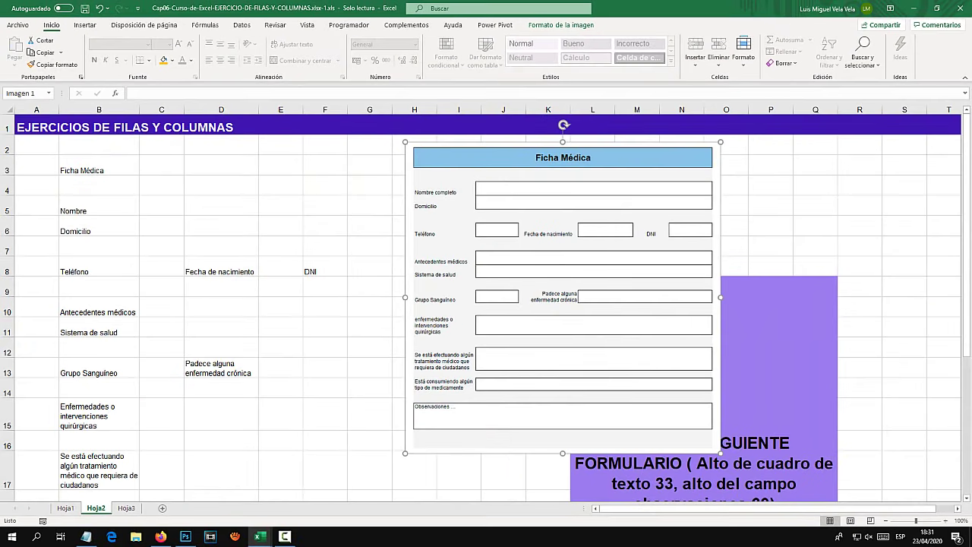
pyautogui.click(370, 266)
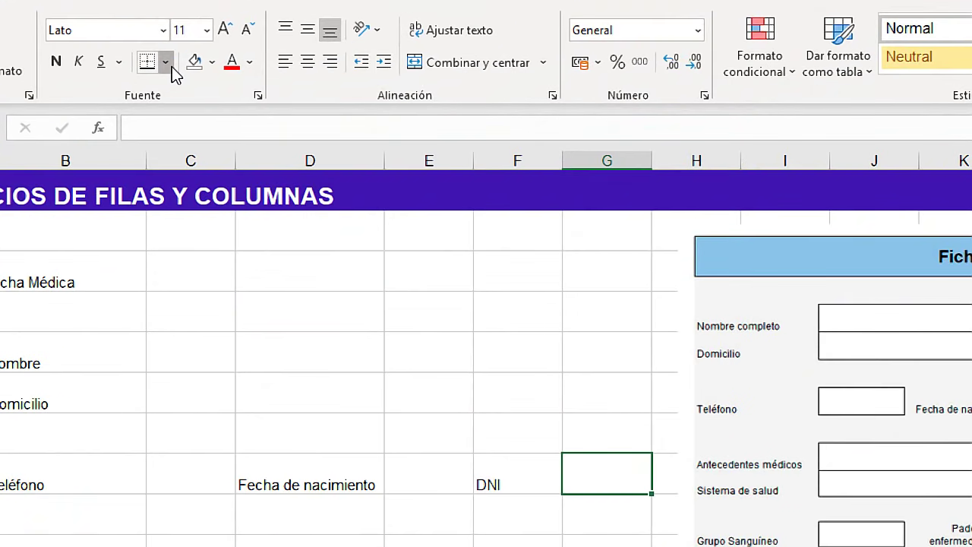
pyautogui.click(172, 67)
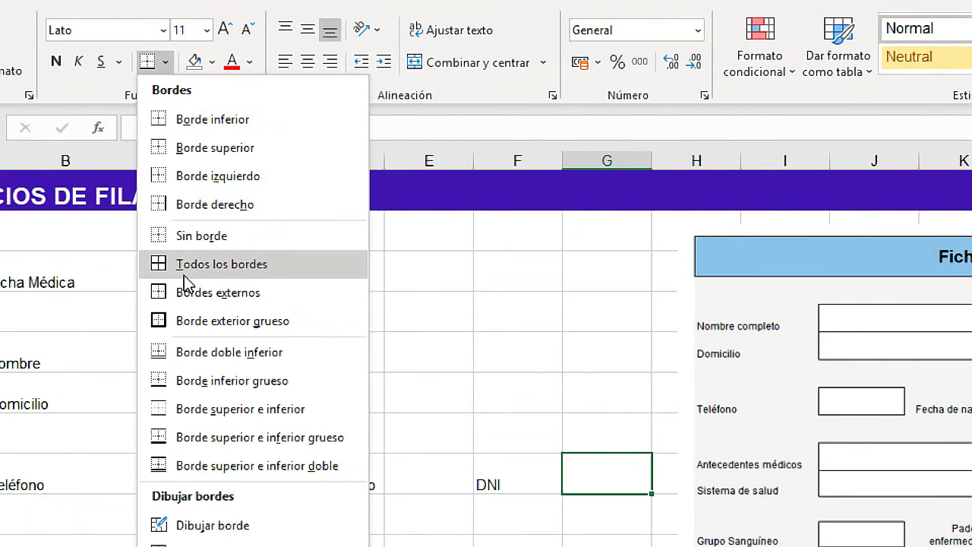
pyautogui.click(214, 295)
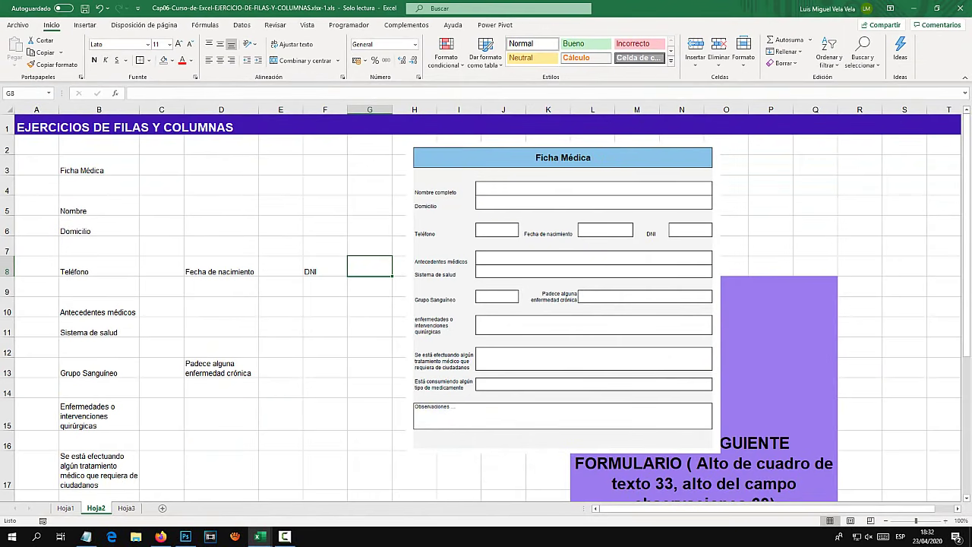
pyautogui.click(281, 266)
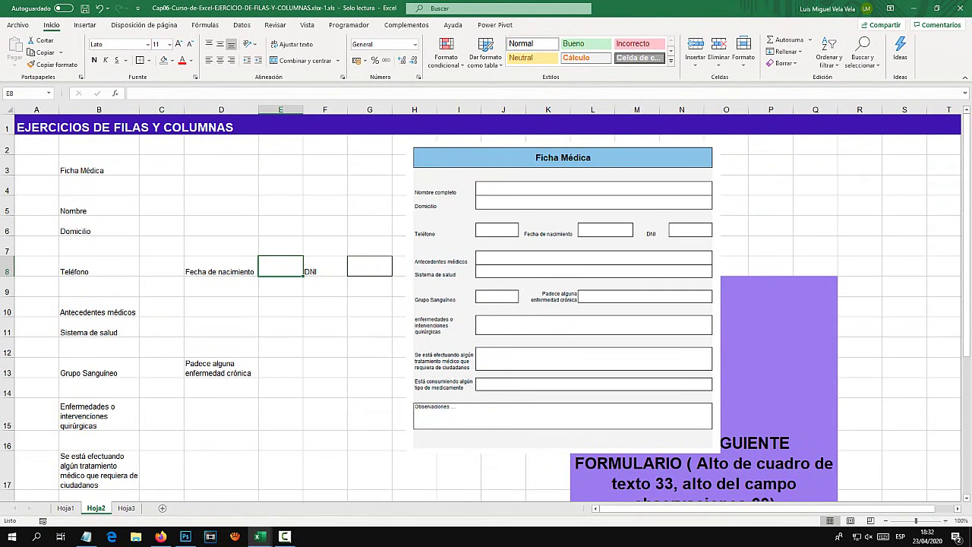
pyautogui.click(161, 266)
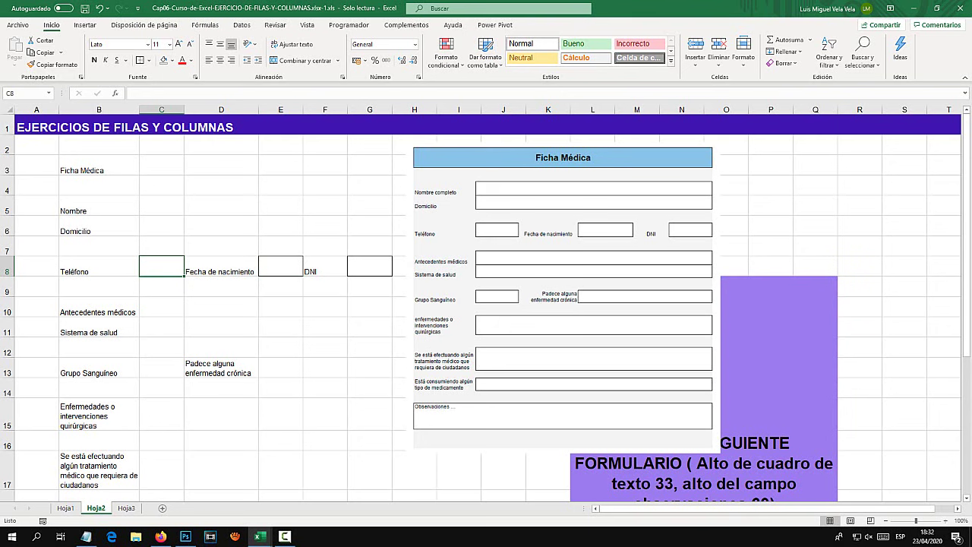
# Widen column C for the phone field and column D to fit its labels
pyautogui.moveTo(183, 110); pyautogui.dragTo(202, 109)
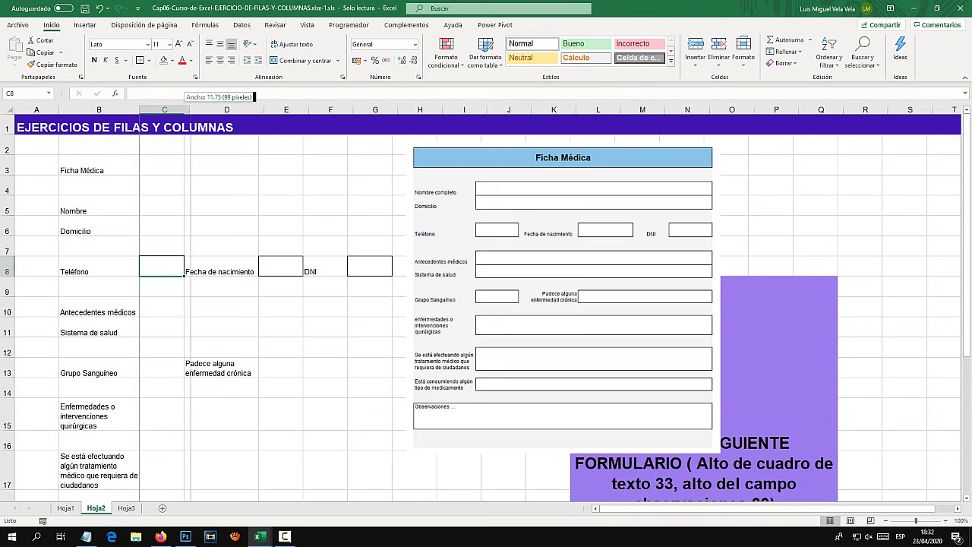
pyautogui.click(300, 347)
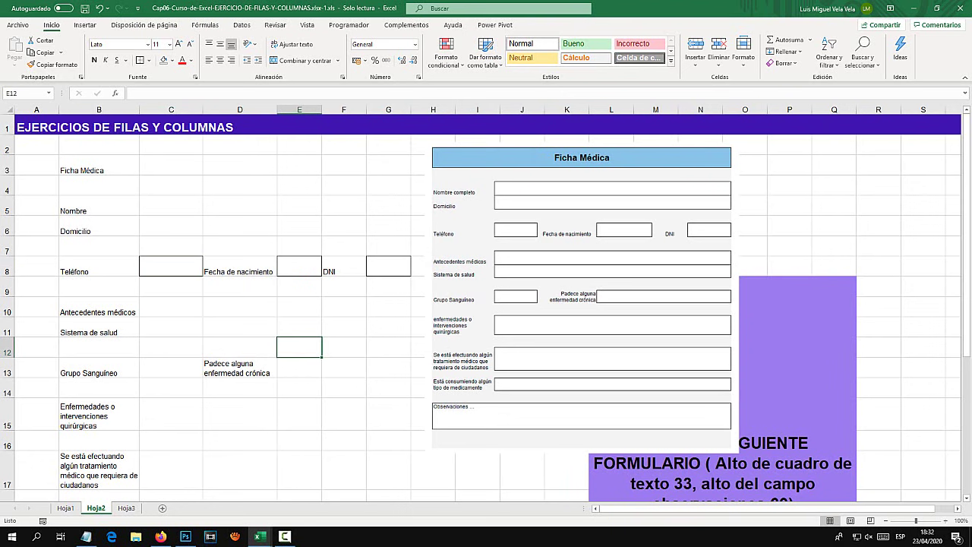
pyautogui.moveTo(277, 109); pyautogui.dragTo(304, 109)
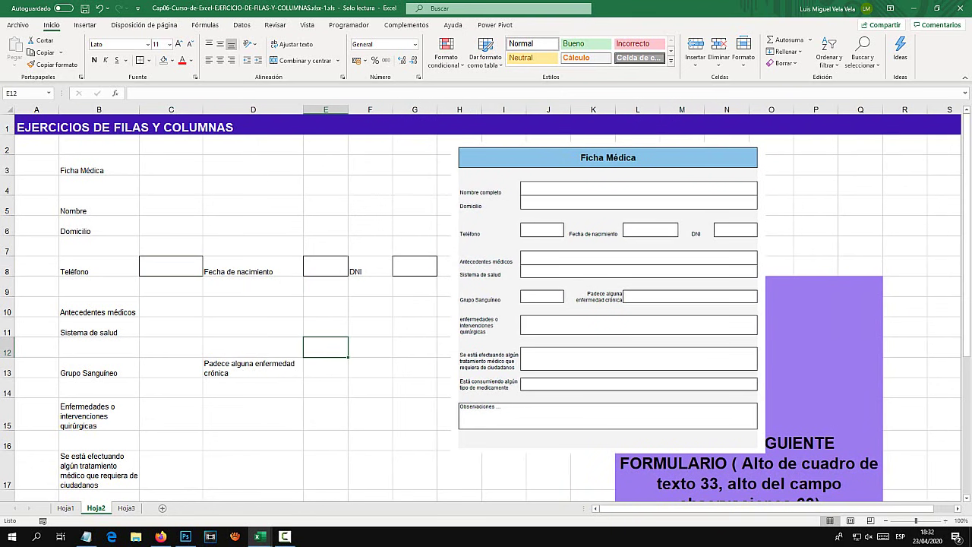
# Center the Fecha de nacimiento and DNI labels, widening column D a bit more
pyautogui.click(253, 267)
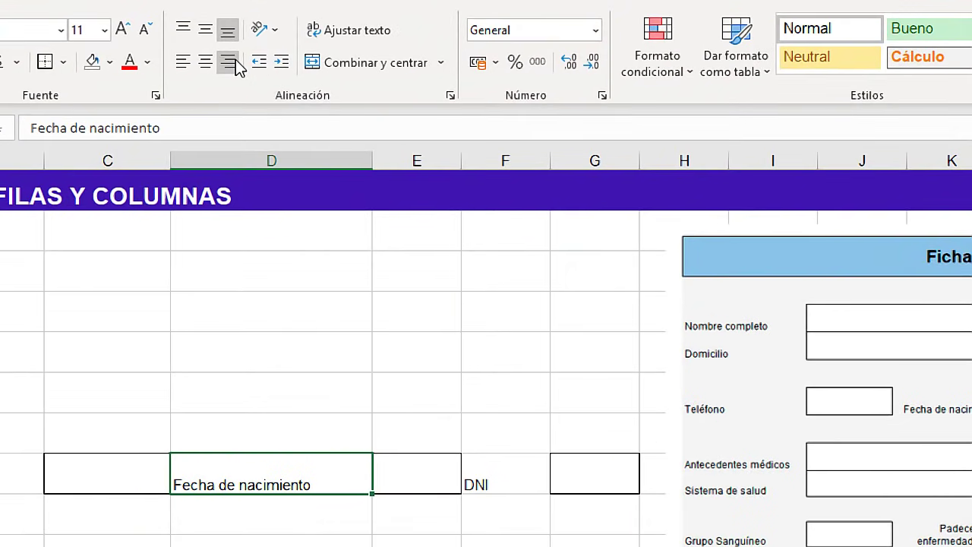
pyautogui.click(220, 61)
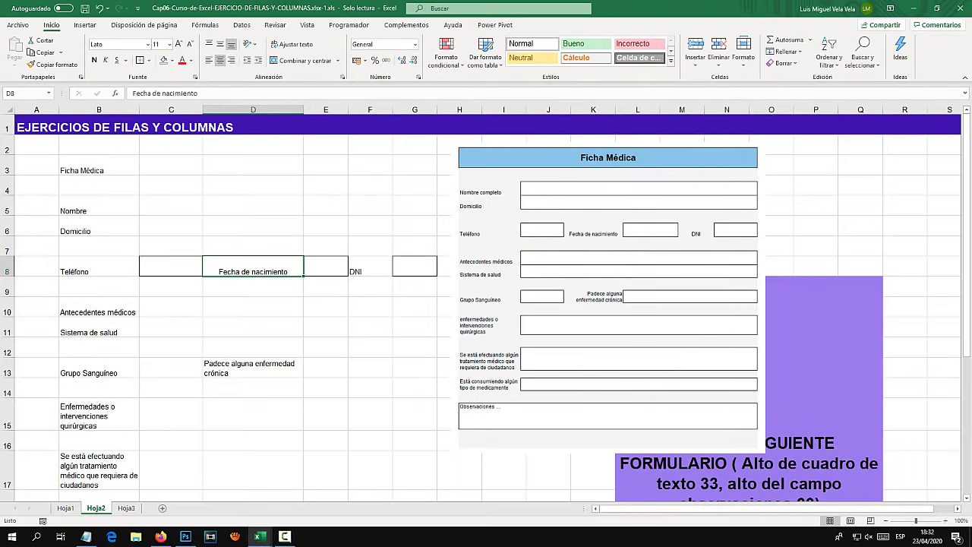
pyautogui.moveTo(304, 110); pyautogui.dragTo(317, 109)
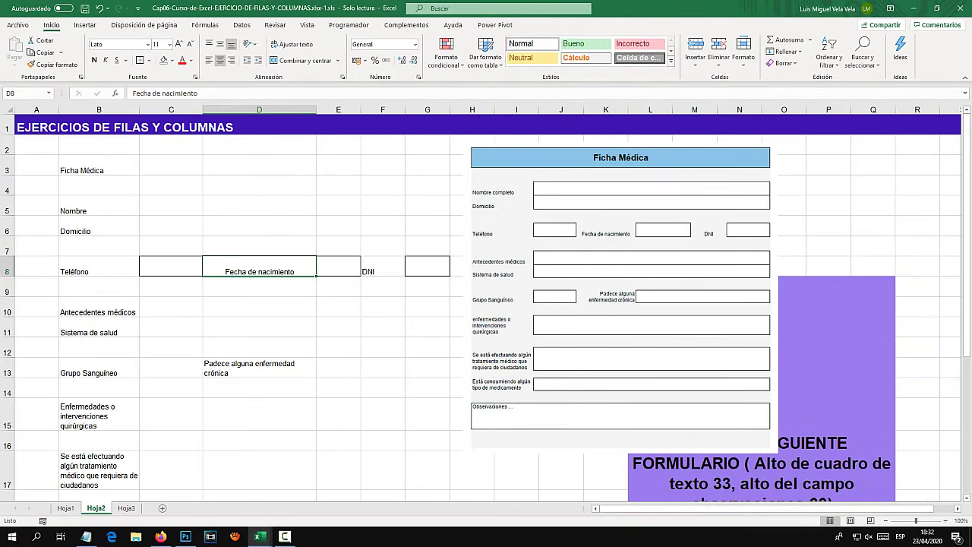
pyautogui.click(383, 271)
pyautogui.click(219, 60)
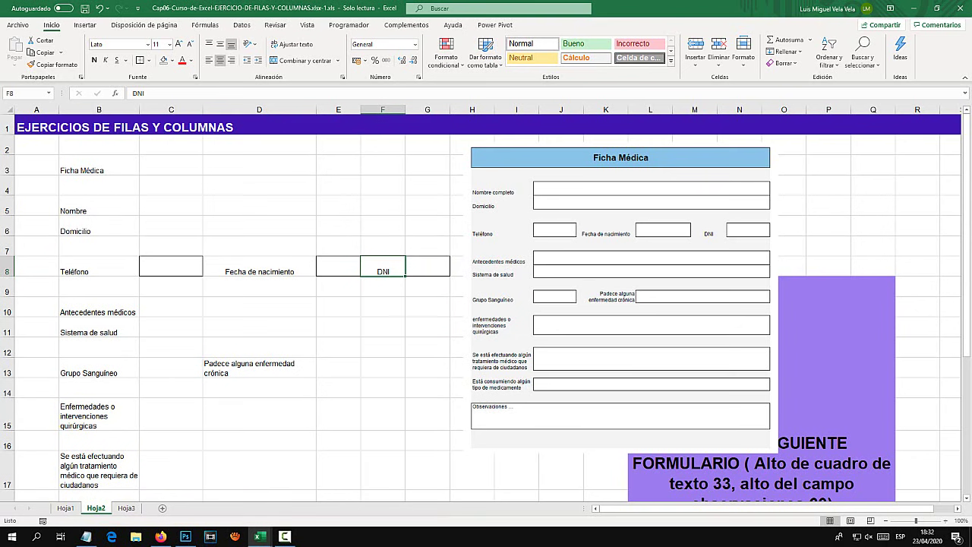
pyautogui.moveTo(151, 206); pyautogui.dragTo(433, 206)
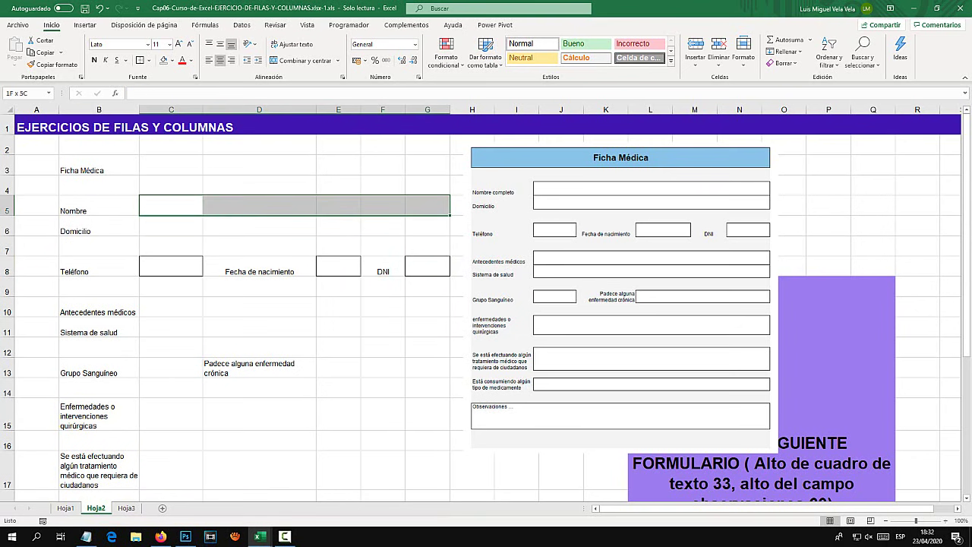
pyautogui.click(148, 60)
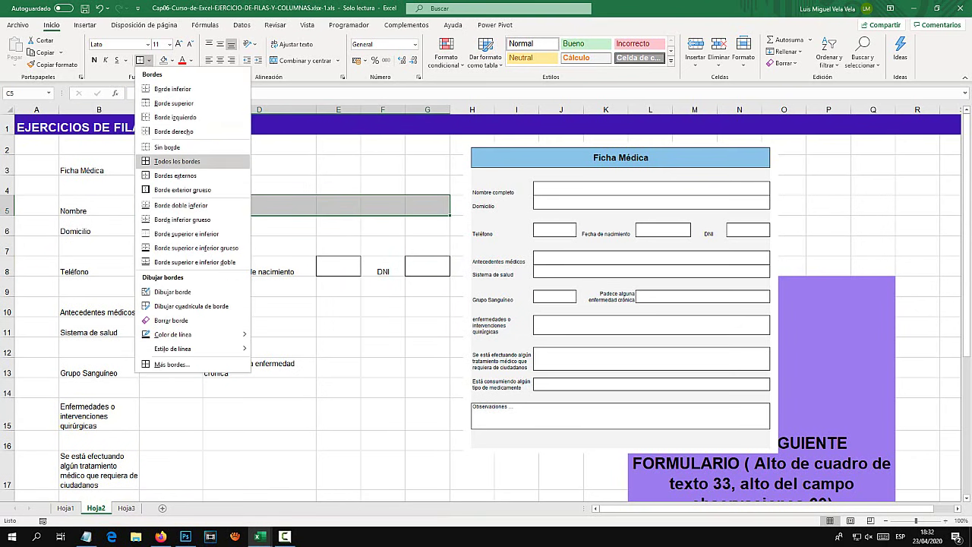
pyautogui.click(176, 176)
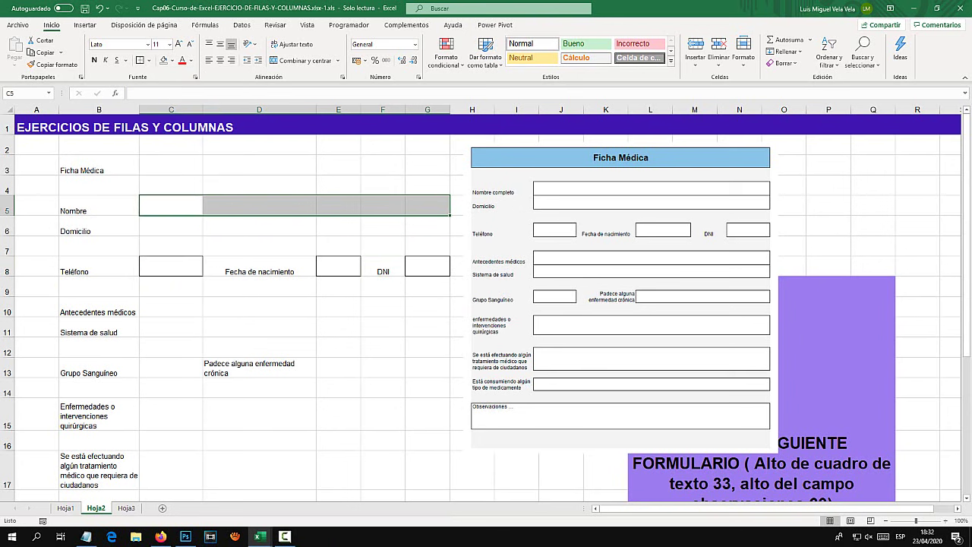
pyautogui.click(259, 347)
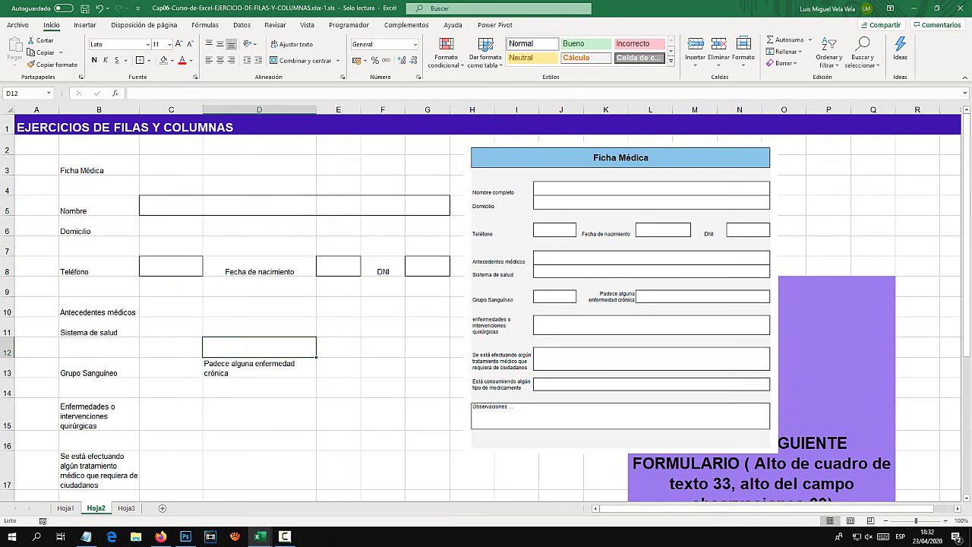
pyautogui.moveTo(152, 207); pyautogui.dragTo(433, 207)
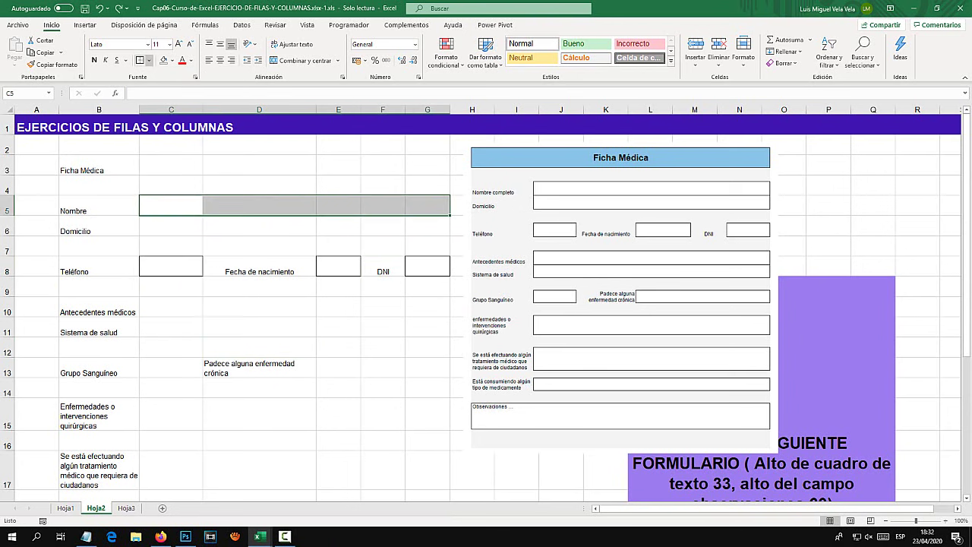
pyautogui.click(148, 60)
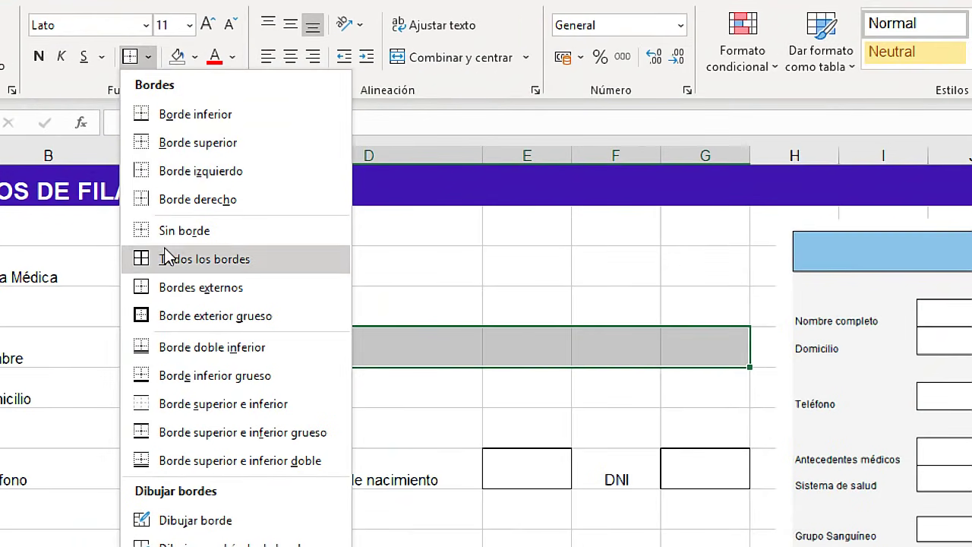
pyautogui.click(176, 175)
pyautogui.click(334, 372)
pyautogui.click(228, 362)
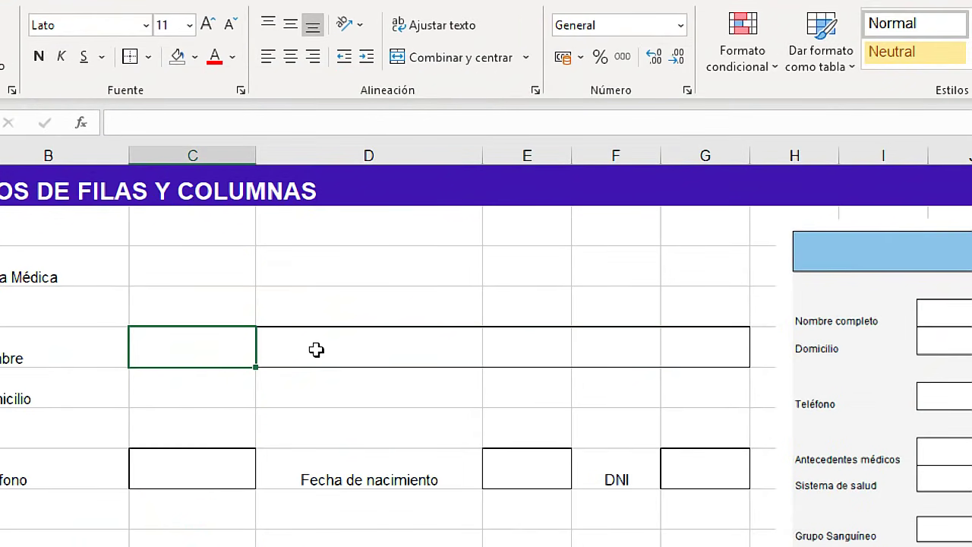
pyautogui.moveTo(190, 342)
pyautogui.mouseDown()
pyautogui.moveTo(751, 332)
pyautogui.moveTo(135, 352)
pyautogui.mouseUp()
pyautogui.click(148, 56)
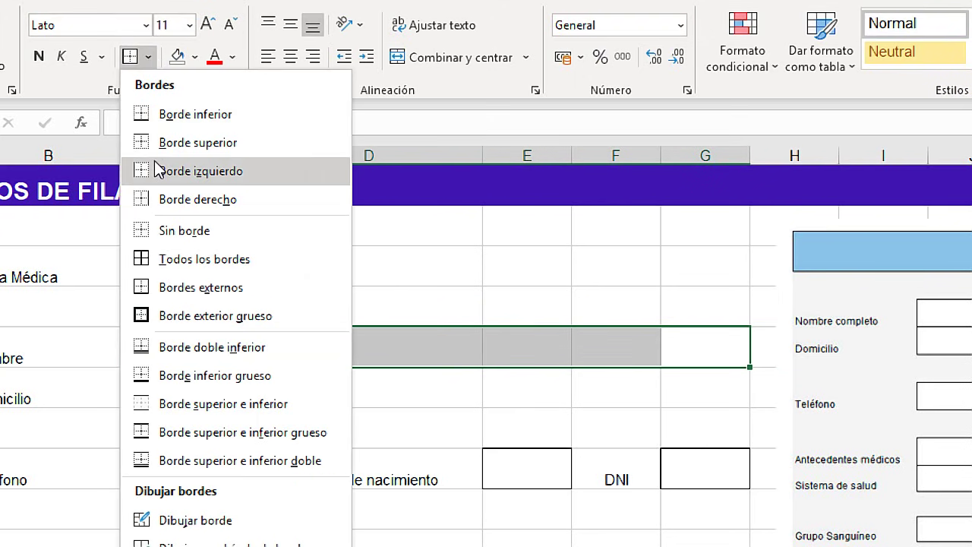
pyautogui.click(199, 259)
pyautogui.click(259, 306)
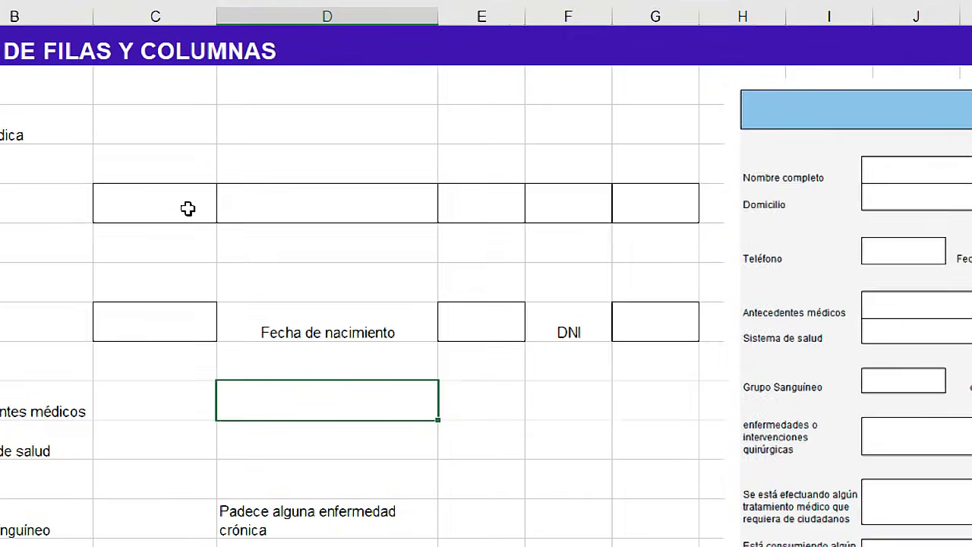
pyautogui.click(188, 209)
pyautogui.click(282, 209)
pyautogui.click(545, 208)
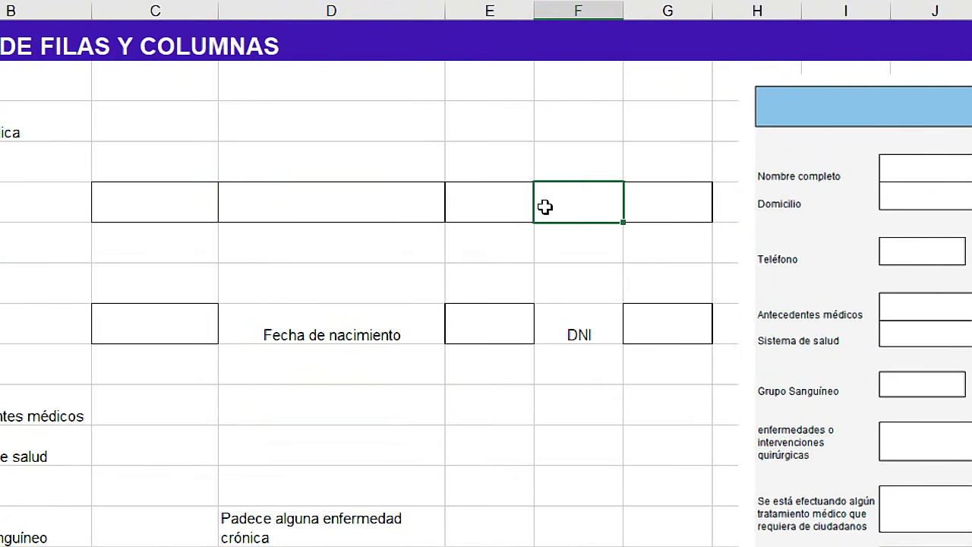
pyautogui.click(486, 204)
pyautogui.click(658, 208)
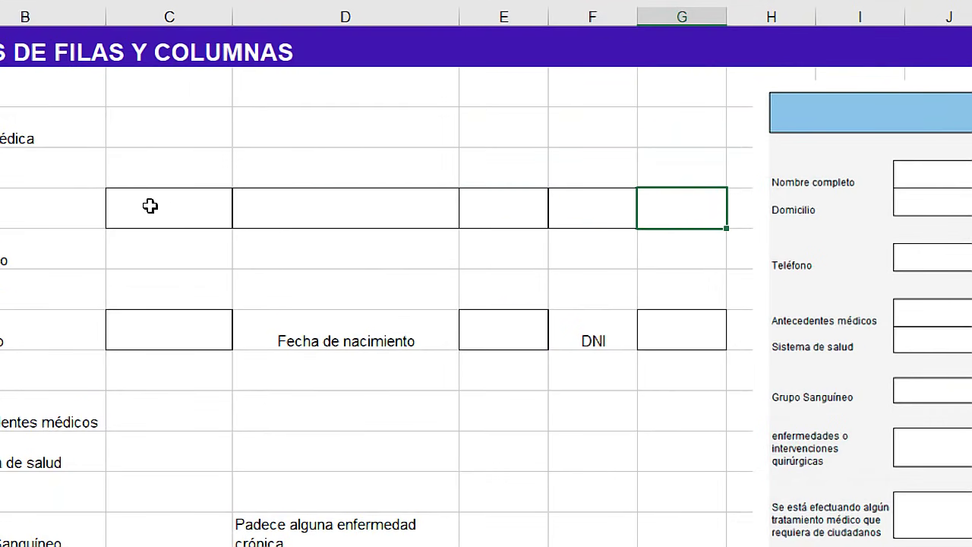
# Merge C5:G5 and C6:G6 into single long Nombre and Domicilio answer boxes
pyautogui.moveTo(161, 204); pyautogui.dragTo(414, 210)
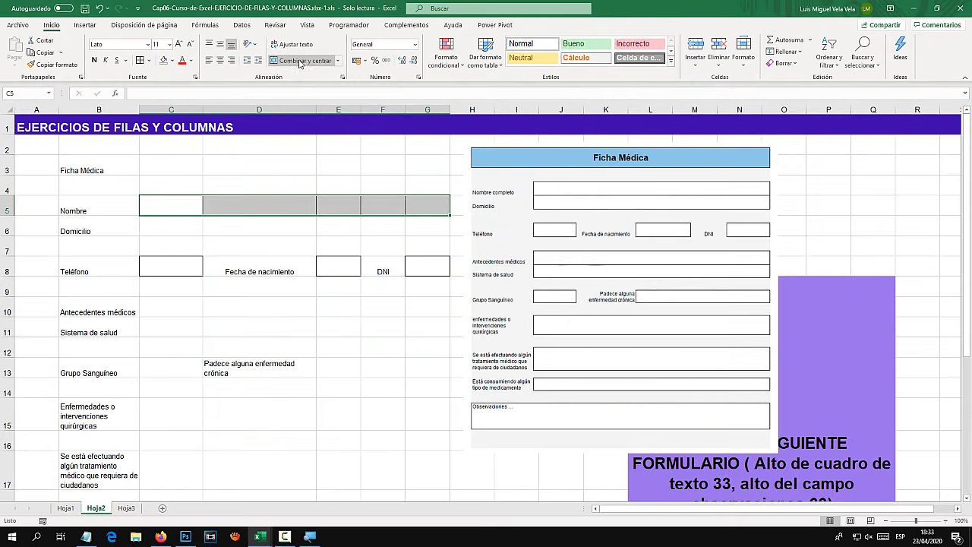
pyautogui.click(303, 60)
pyautogui.click(338, 286)
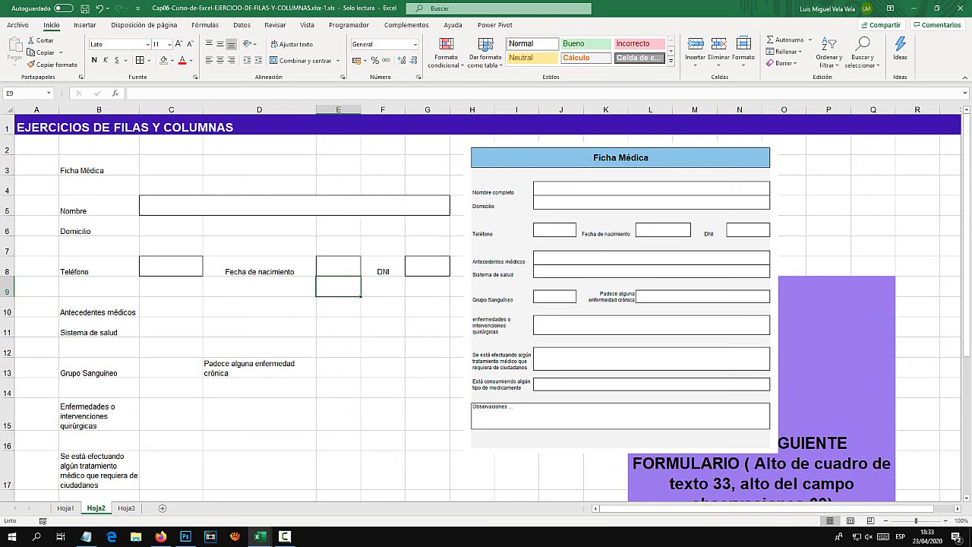
pyautogui.moveTo(171, 226); pyautogui.dragTo(428, 225)
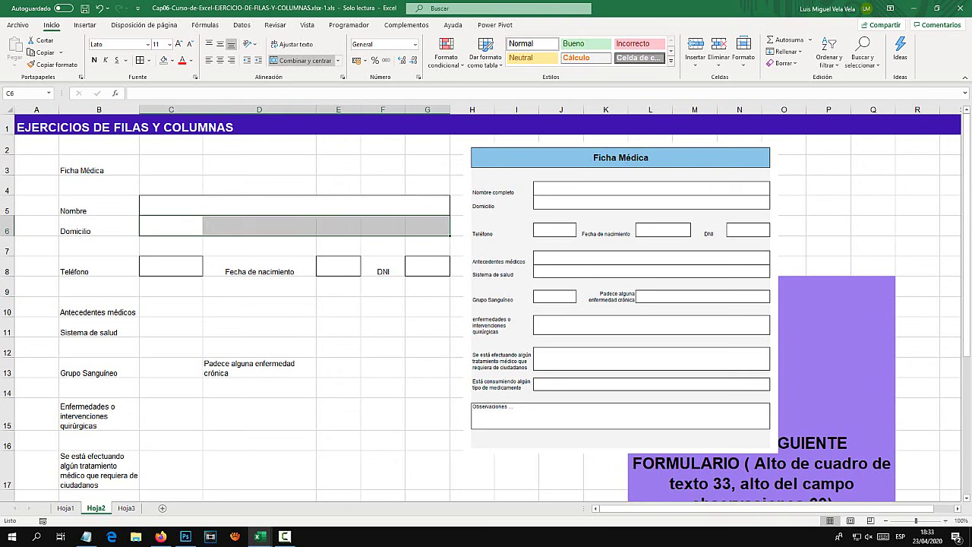
pyautogui.click(304, 60)
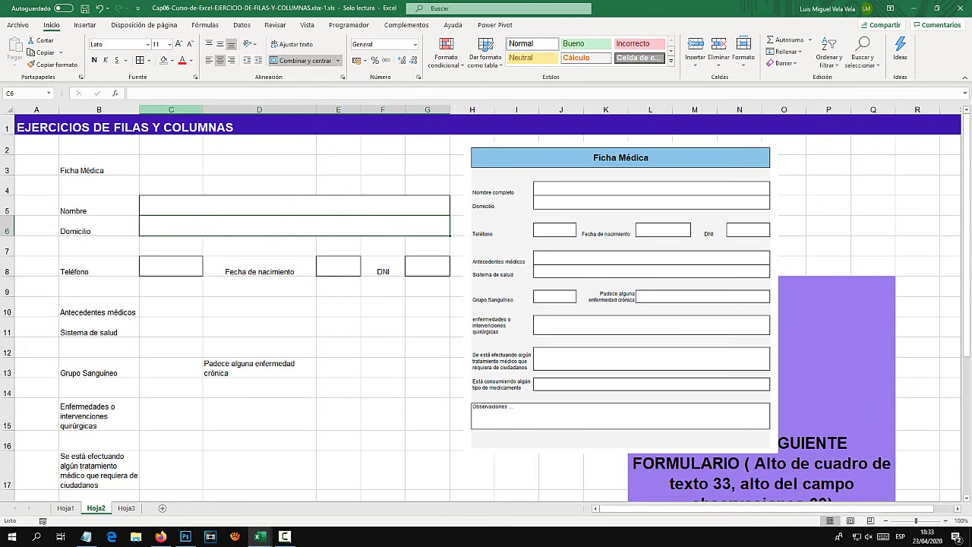
# Merge B3:G3 around the Ficha Médica title and center it vertically
pyautogui.click(98, 166)
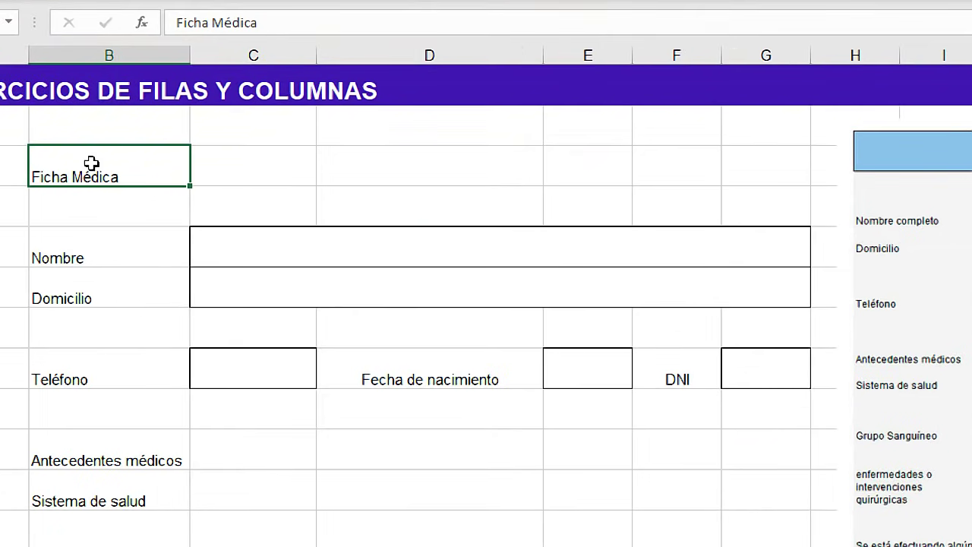
pyautogui.moveTo(408, 165); pyautogui.dragTo(351, 165)
pyautogui.moveTo(613, 165); pyautogui.dragTo(123, 167)
pyautogui.click(304, 60)
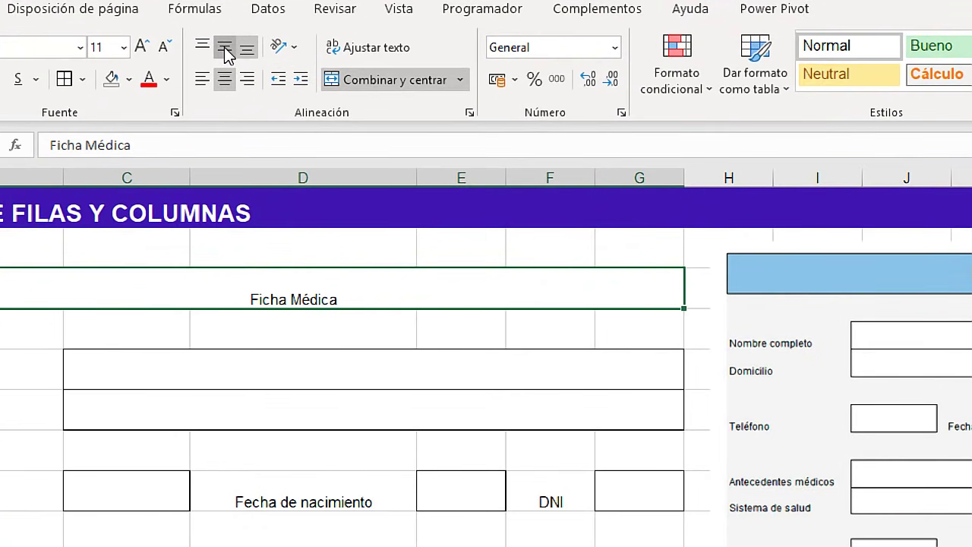
pyautogui.click(224, 48)
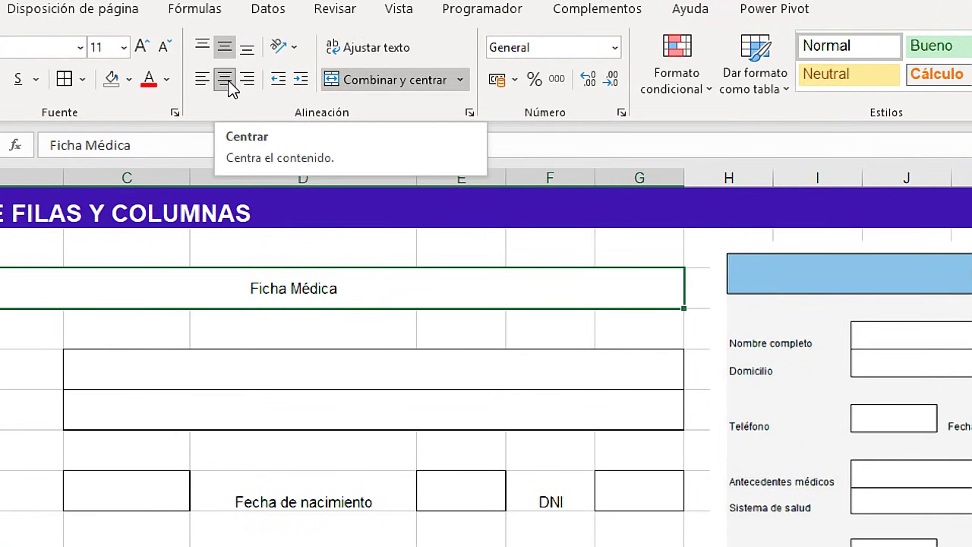
# Give the title a green fill, bold 16 pt text, and a taller row 3
pyautogui.click(129, 79)
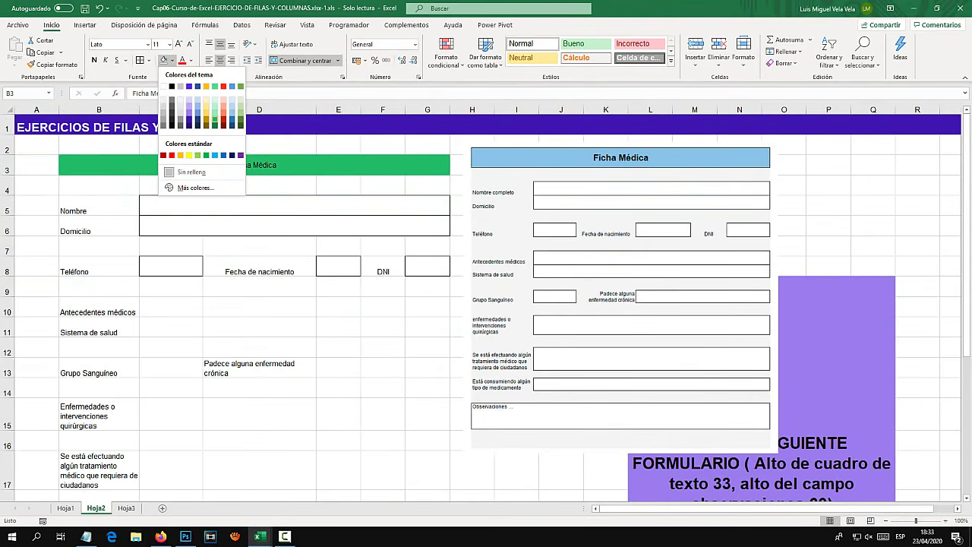
pyautogui.click(206, 155)
pyautogui.click(95, 59)
pyautogui.click(179, 43)
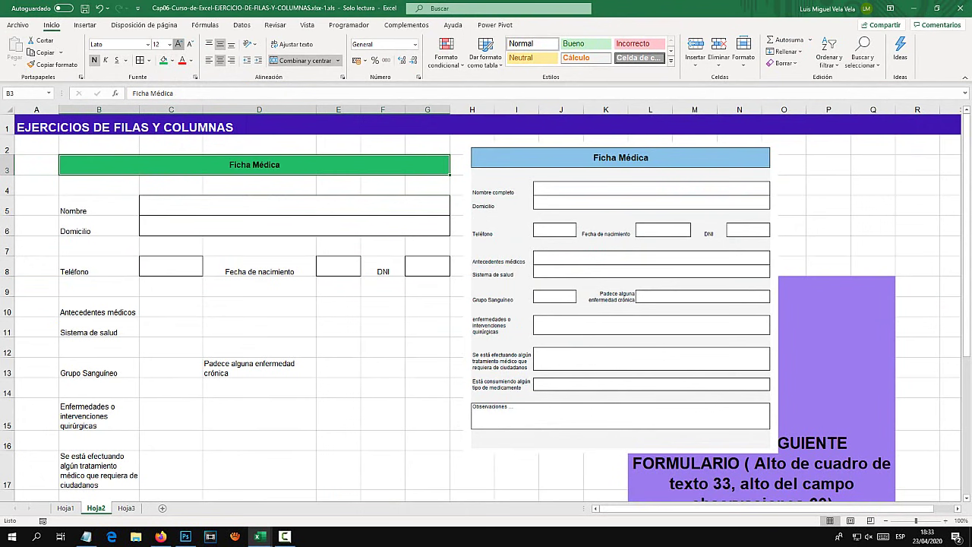
pyautogui.click(178, 43)
pyautogui.click(179, 43)
pyautogui.moveTo(8, 174); pyautogui.dragTo(8, 189)
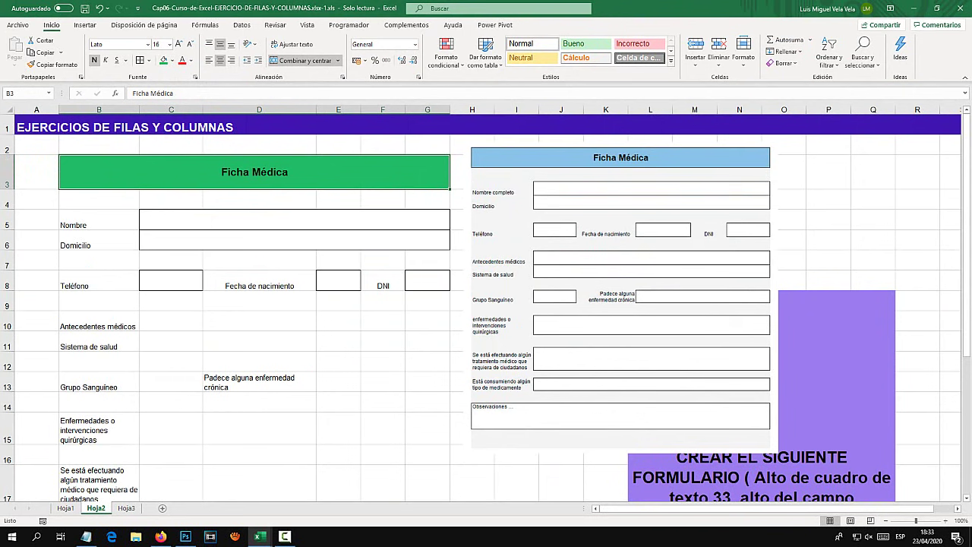
# Merge the antecedentes, sistema de salud and chronic illness fields C10:G10, C11:G11 and E13:G13
pyautogui.click(259, 301)
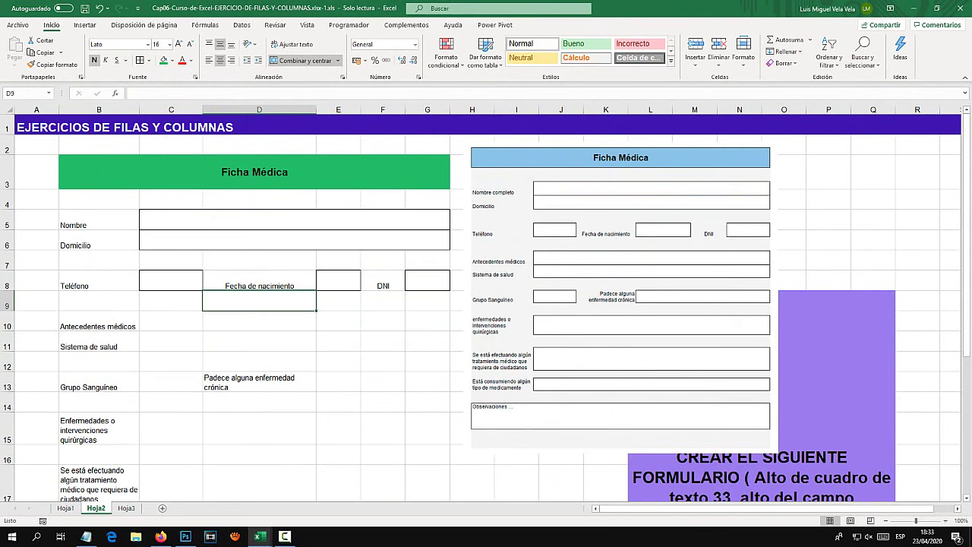
pyautogui.moveTo(171, 321); pyautogui.dragTo(428, 321)
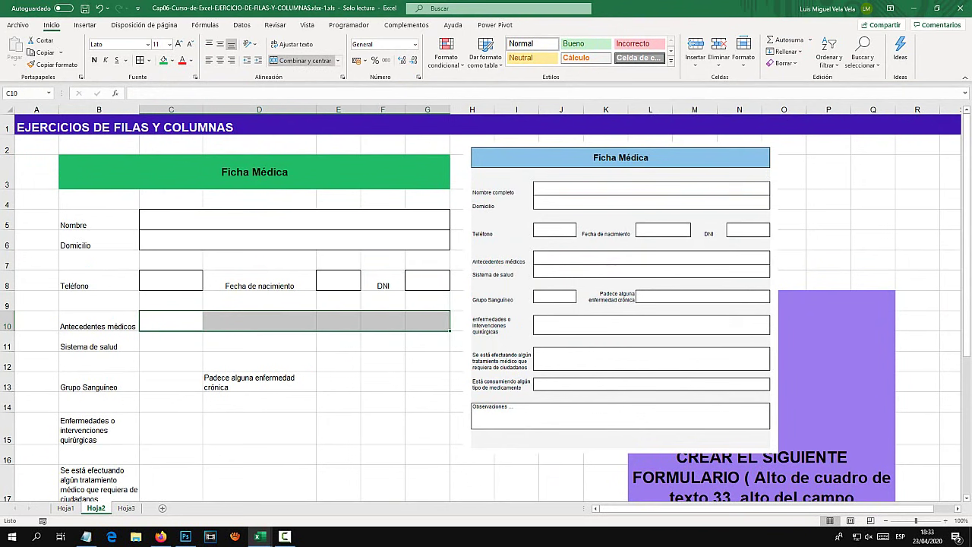
pyautogui.click(303, 60)
pyautogui.moveTo(171, 341); pyautogui.dragTo(428, 341)
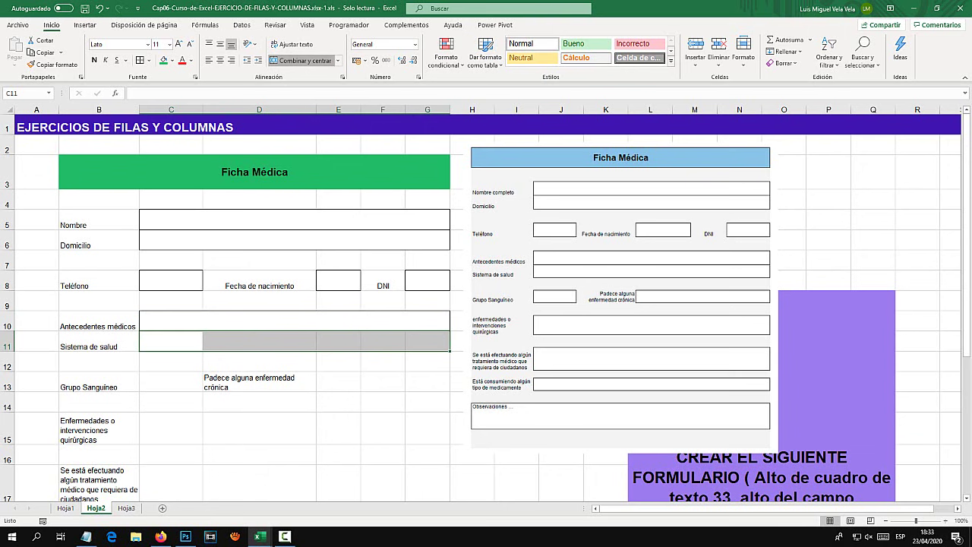
pyautogui.click(303, 60)
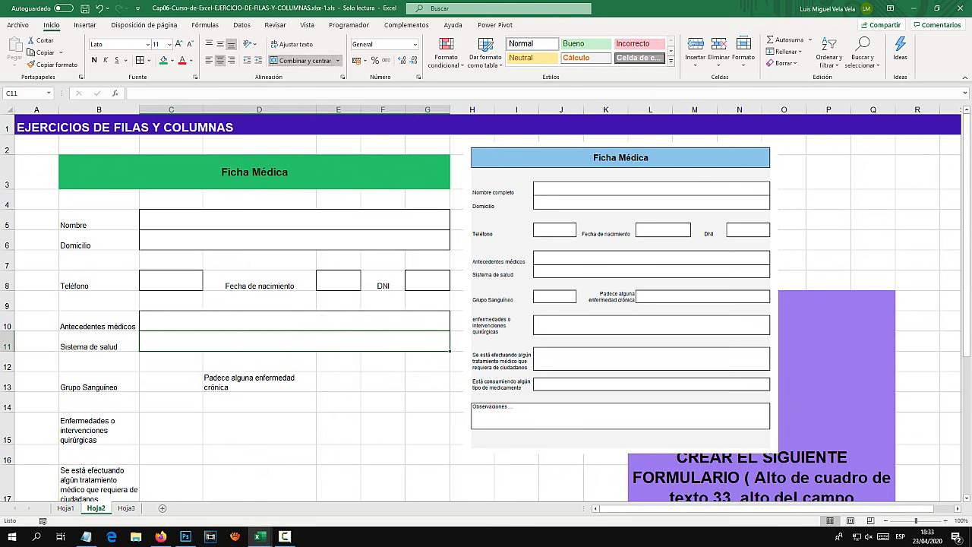
pyautogui.click(170, 381)
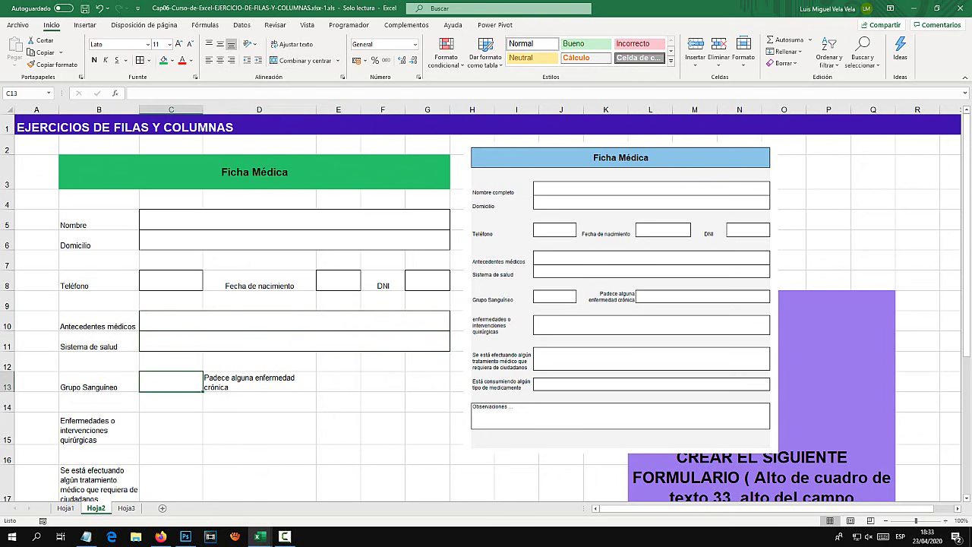
pyautogui.moveTo(338, 381); pyautogui.dragTo(427, 381)
pyautogui.click(302, 60)
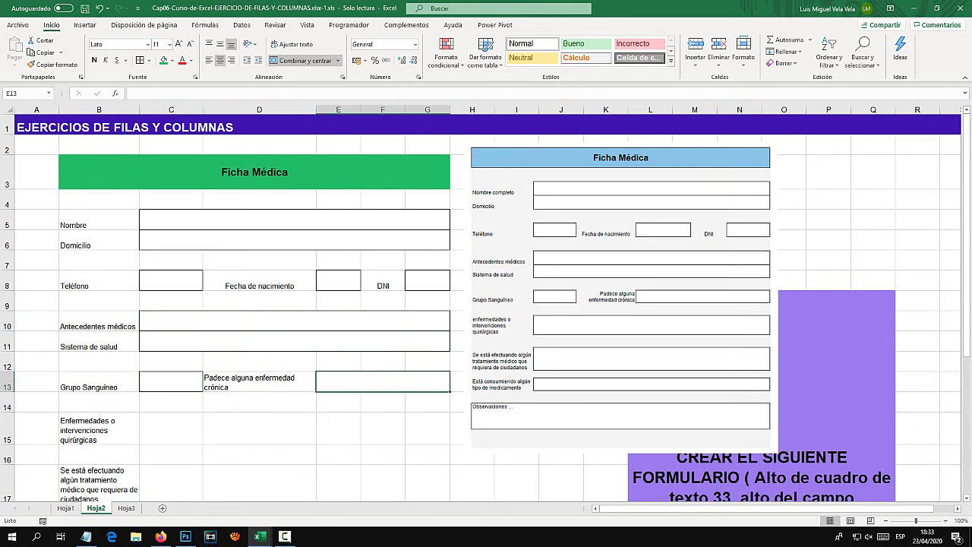
# Merge the intervenciones, tratamiento and medicamento fields C15:G15, C17:G17 and C19:G19
pyautogui.scroll(-2, 228, 303)
pyautogui.moveTo(171, 292); pyautogui.dragTo(428, 292)
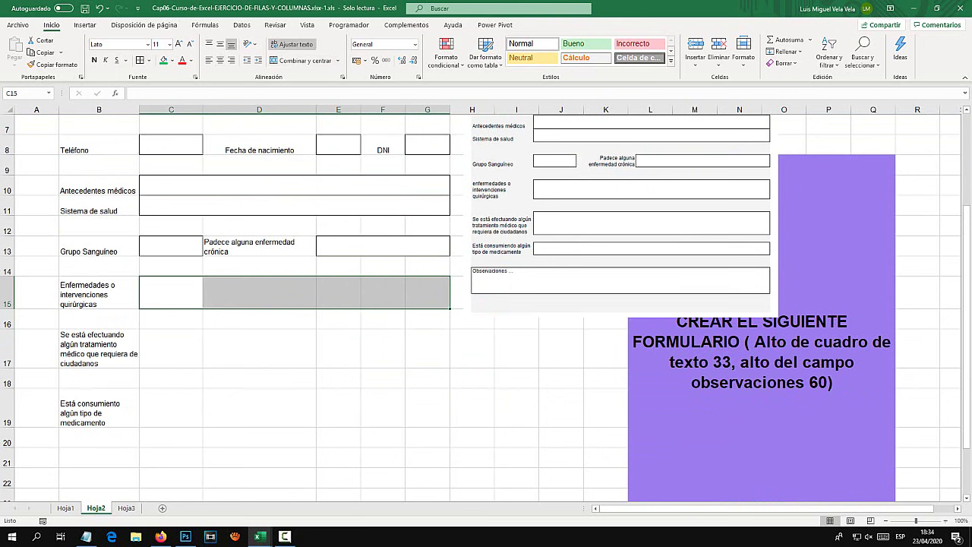
pyautogui.click(304, 60)
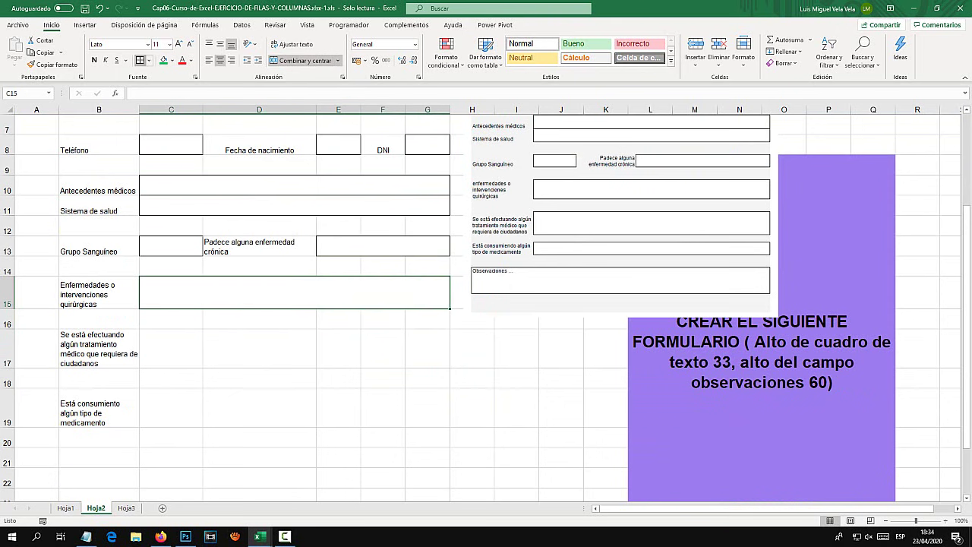
pyautogui.press('Down')
pyautogui.press('Down')
pyautogui.moveTo(171, 348); pyautogui.dragTo(448, 348)
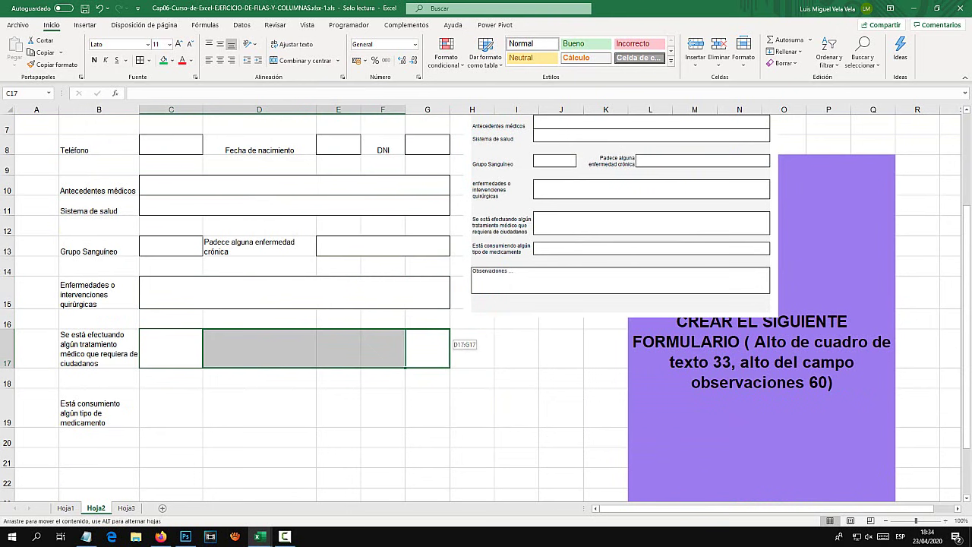
pyautogui.click(259, 408)
pyautogui.moveTo(171, 348); pyautogui.dragTo(448, 348)
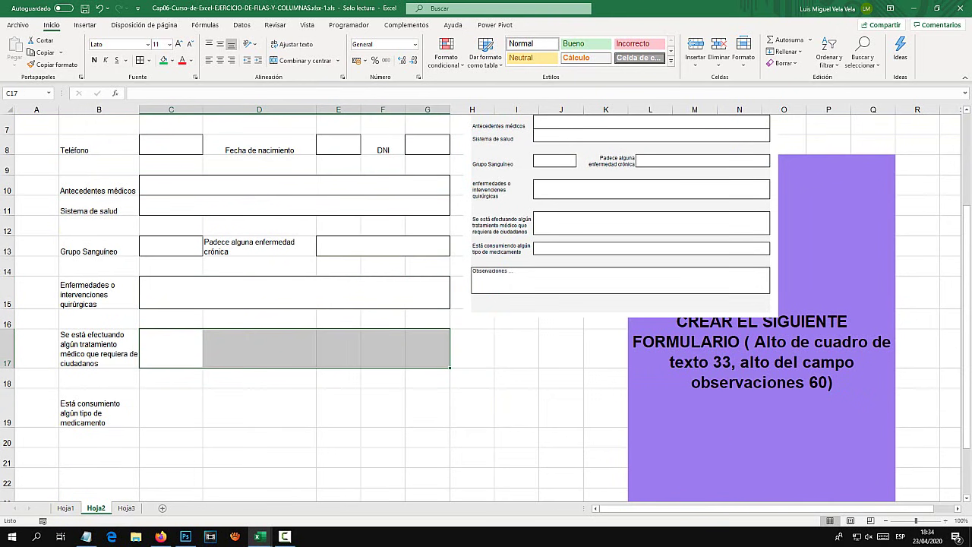
pyautogui.click(304, 60)
pyautogui.moveTo(171, 408); pyautogui.dragTo(448, 408)
pyautogui.click(304, 60)
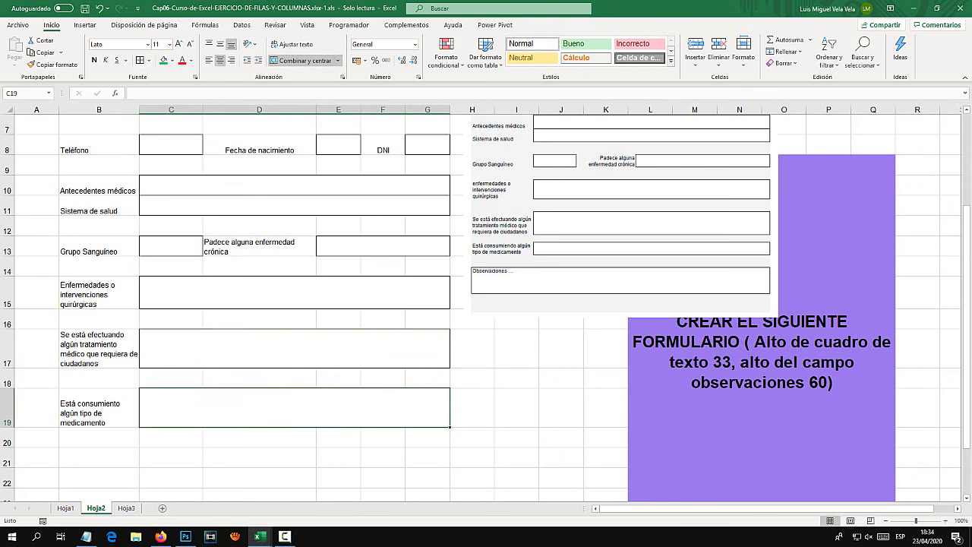
pyautogui.scroll(-1, 486, 303)
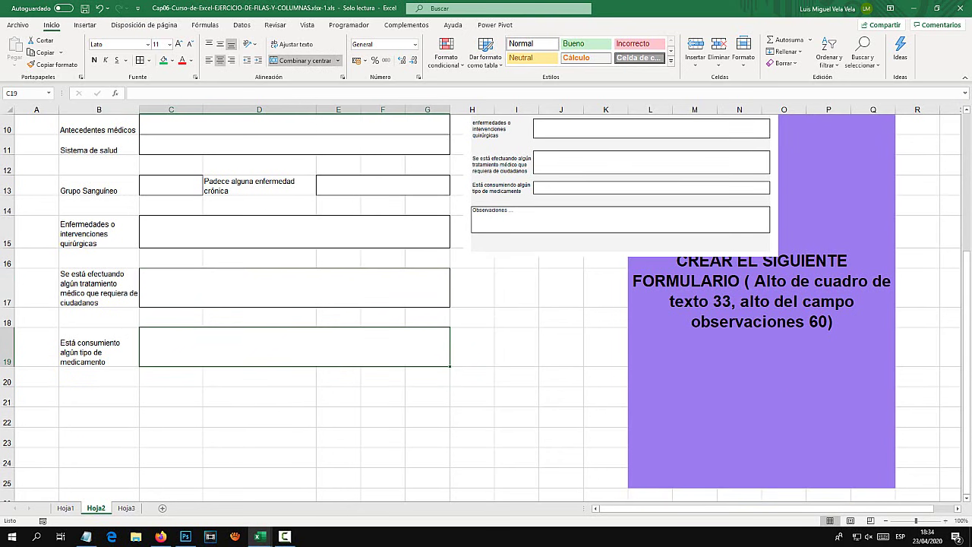
pyautogui.moveTo(99, 397); pyautogui.dragTo(428, 417)
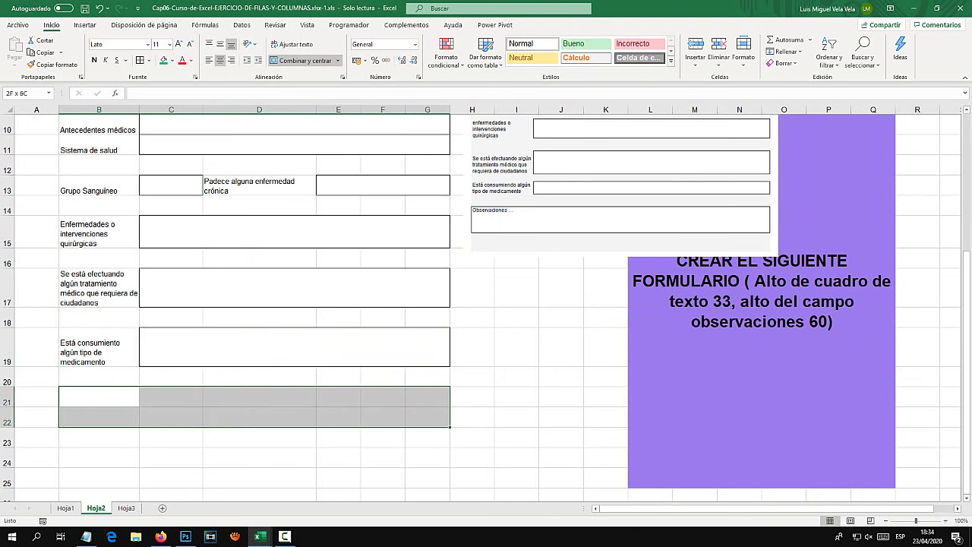
# Merge B21:G22 and enter 'Observaciones ...' aligned to the box's top-left corner
pyautogui.click(304, 60)
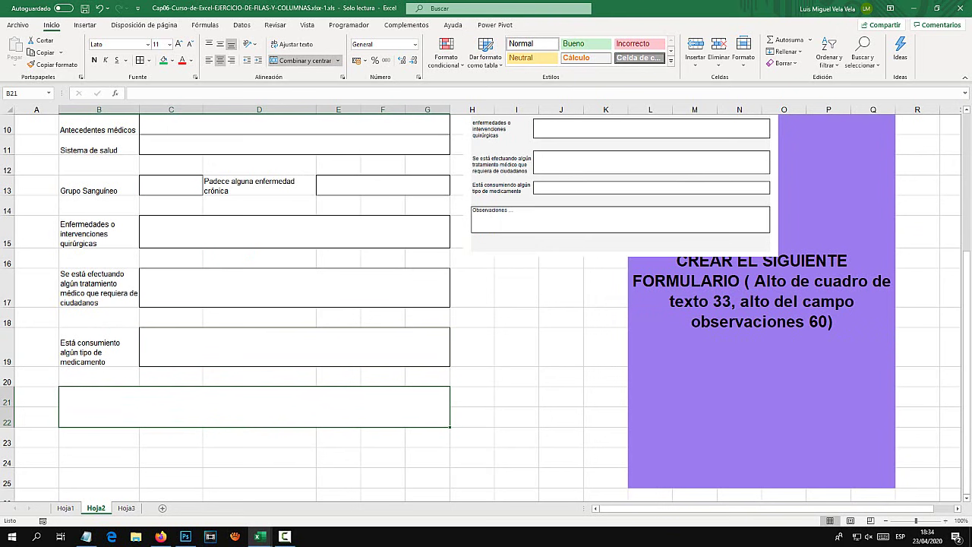
pyautogui.write('Observac')
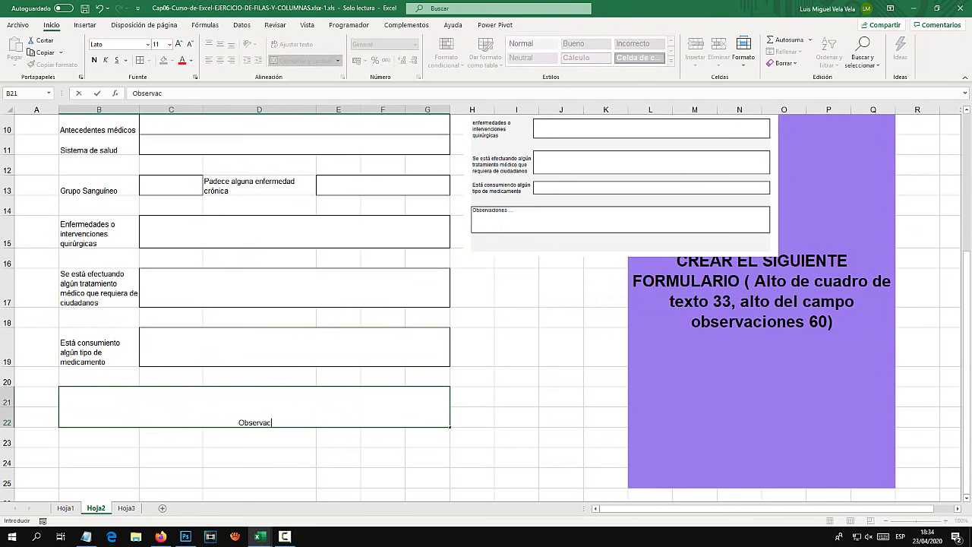
pyautogui.write('iones ...')
pyautogui.press('Return')
pyautogui.press('Up')
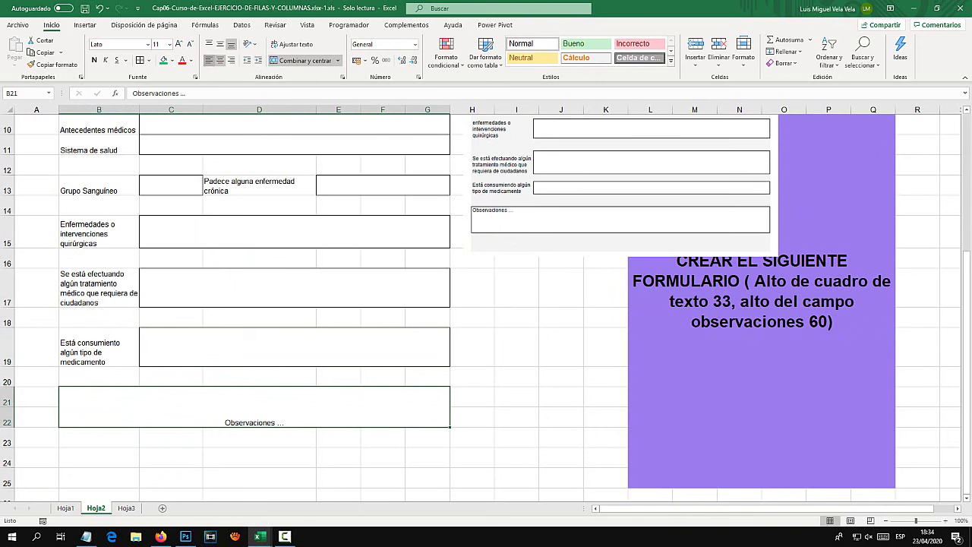
pyautogui.click(209, 60)
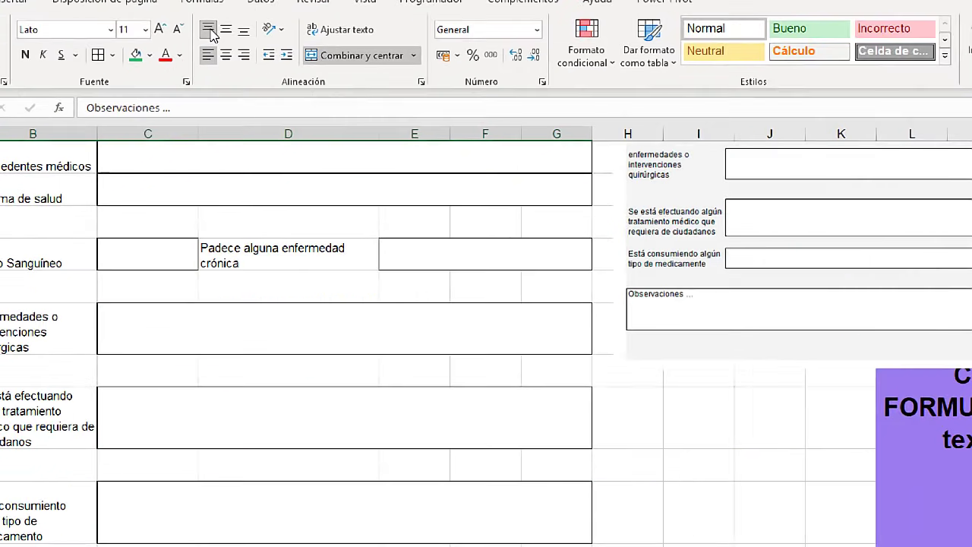
pyautogui.click(209, 30)
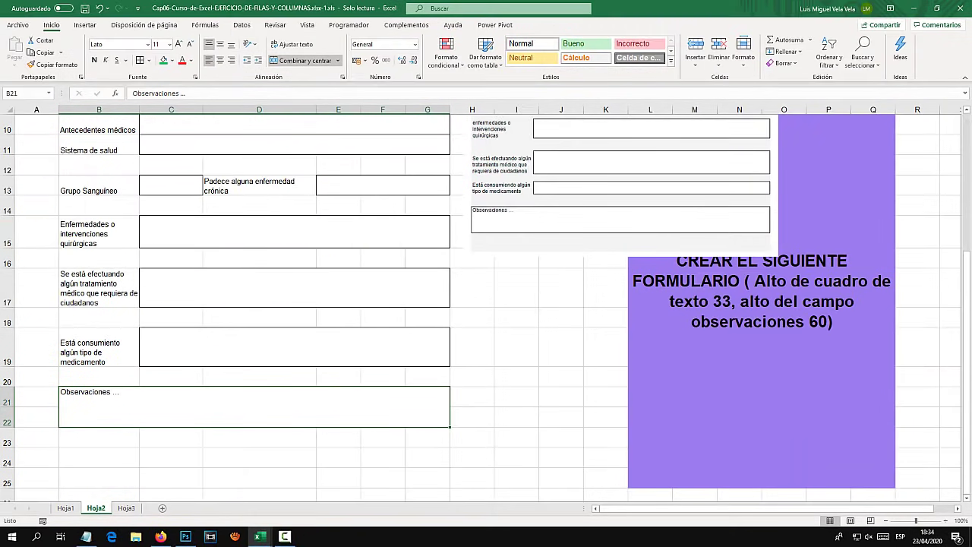
pyautogui.click(471, 348)
pyautogui.scroll(2, 472, 348)
pyautogui.scroll(1, 472, 348)
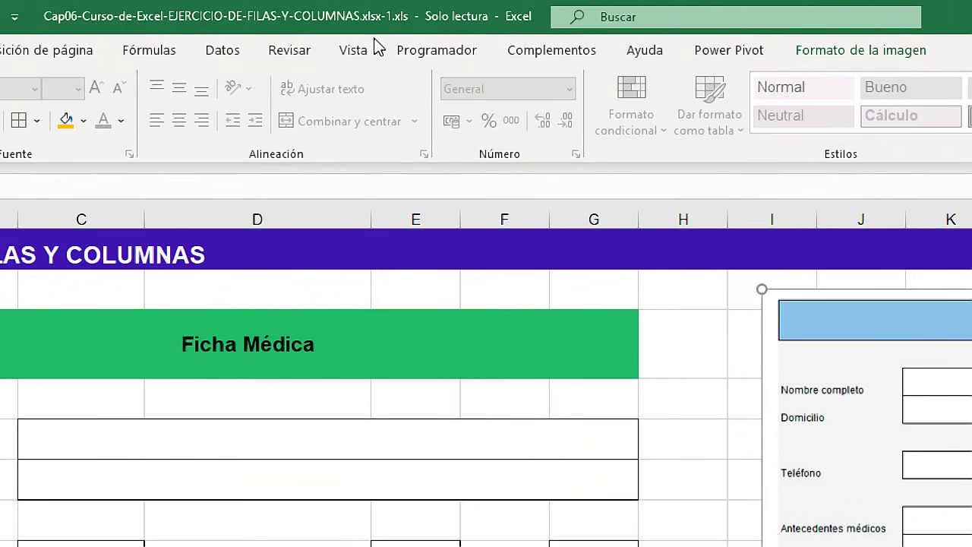
# Turn off Líneas de cuadrícula on Hoja2 and nudge the Ficha Médica image right
pyautogui.click(310, 26)
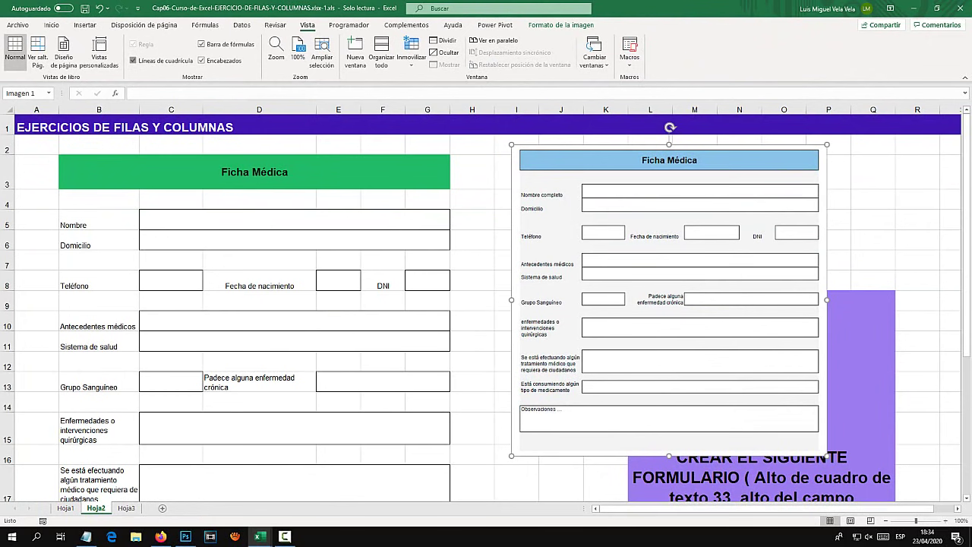
pyautogui.click(134, 60)
pyautogui.moveTo(668, 304); pyautogui.dragTo(854, 353)
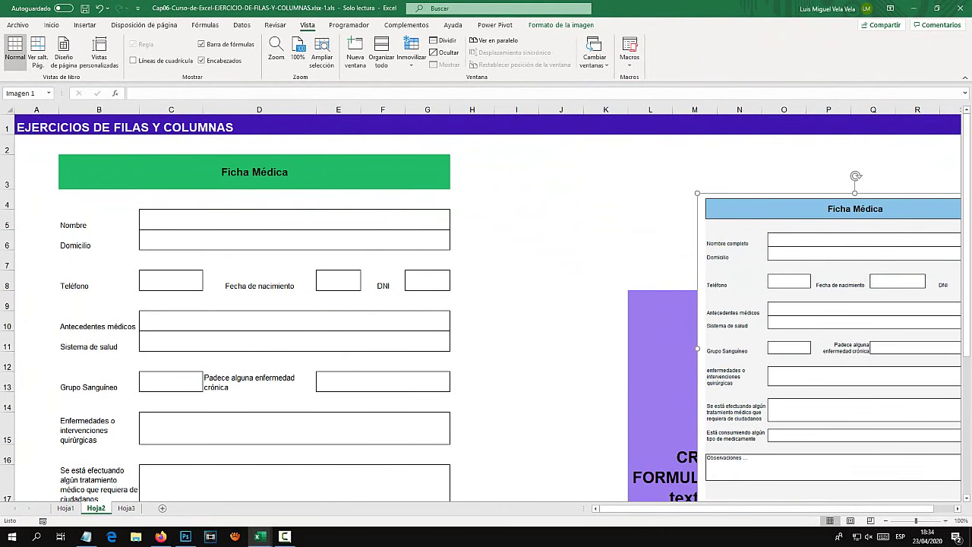
pyautogui.moveTo(719, 304); pyautogui.dragTo(691, 296)
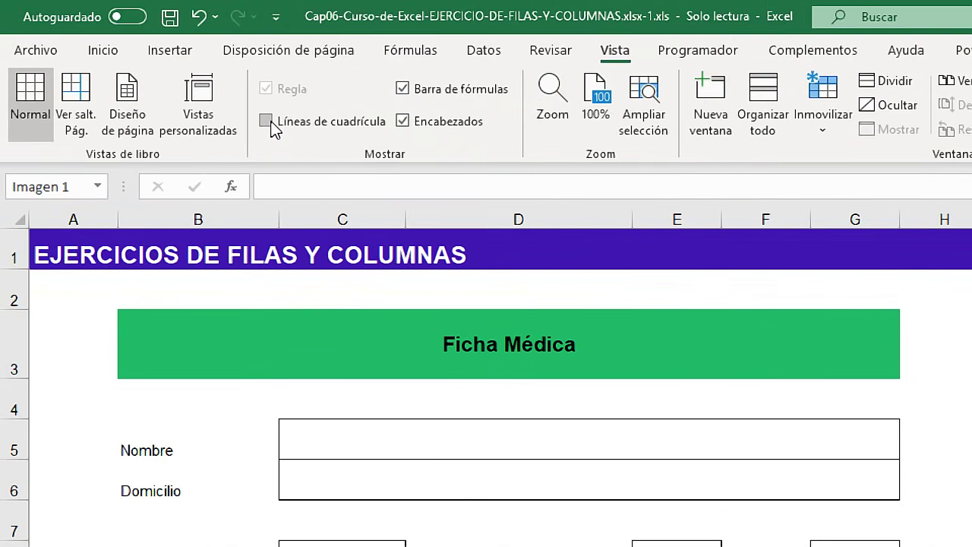
pyautogui.click(266, 122)
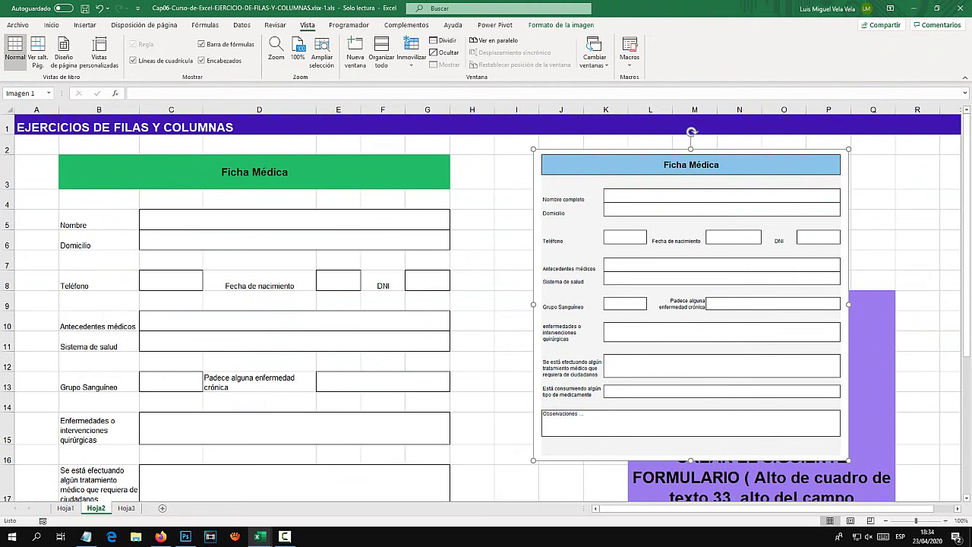
pyautogui.click(133, 60)
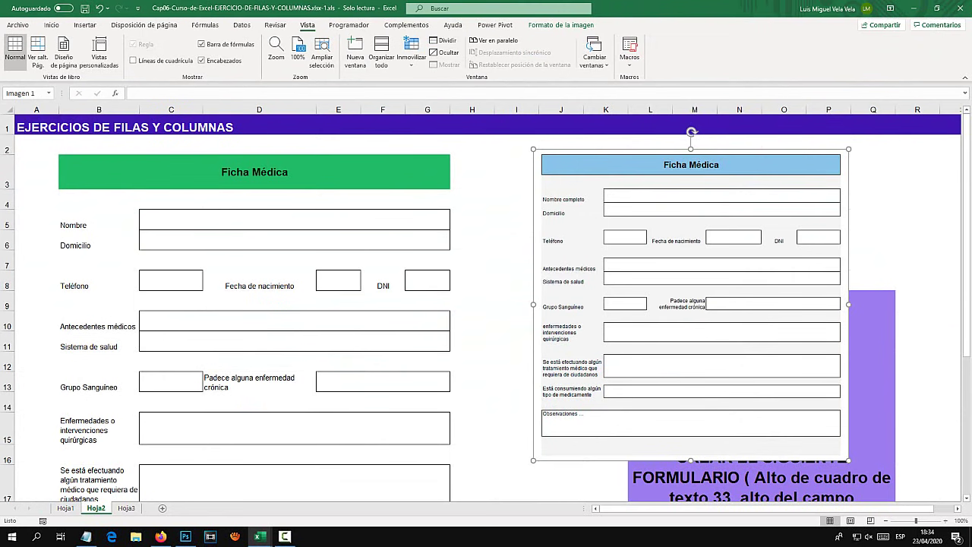
pyautogui.scroll(-2, 486, 304)
pyautogui.scroll(2, 486, 304)
pyautogui.scroll(-4, 486, 304)
pyautogui.scroll(3, 486, 303)
pyautogui.scroll(1, 486, 304)
# Fill the form area B4:G22 with light gray
pyautogui.moveTo(92, 203); pyautogui.dragTo(449, 488)
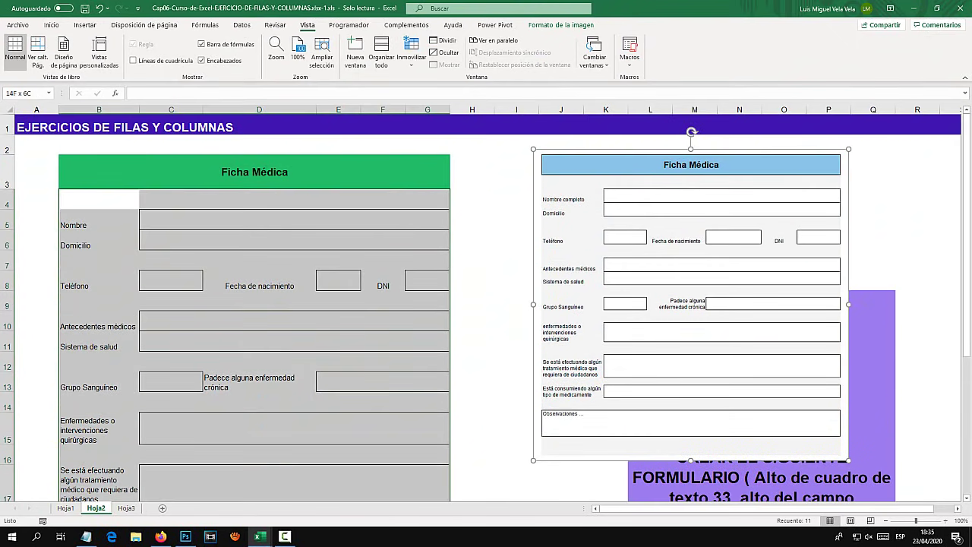
pyautogui.moveTo(449, 487); pyautogui.dragTo(450, 447)
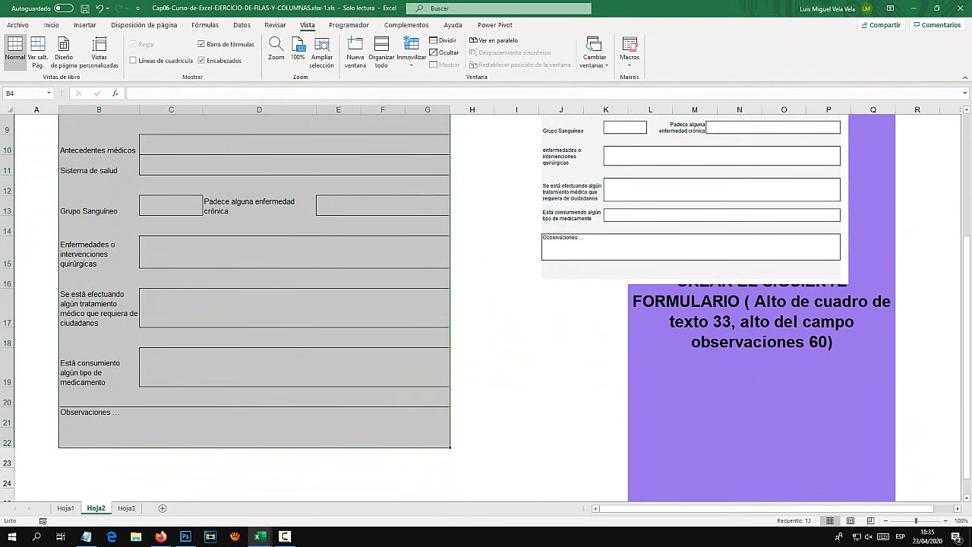
pyautogui.click(51, 25)
pyautogui.click(172, 60)
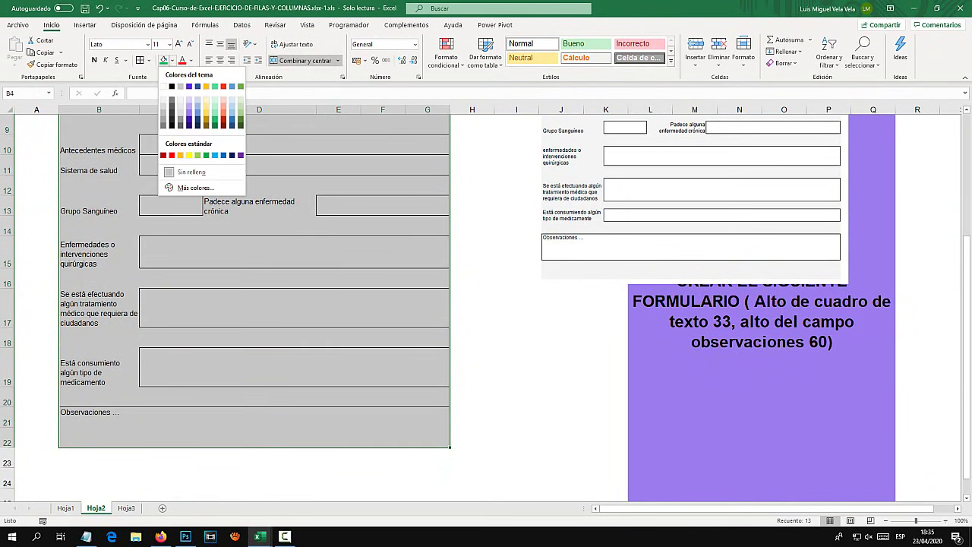
pyautogui.click(162, 112)
pyautogui.scroll(3, 251, 304)
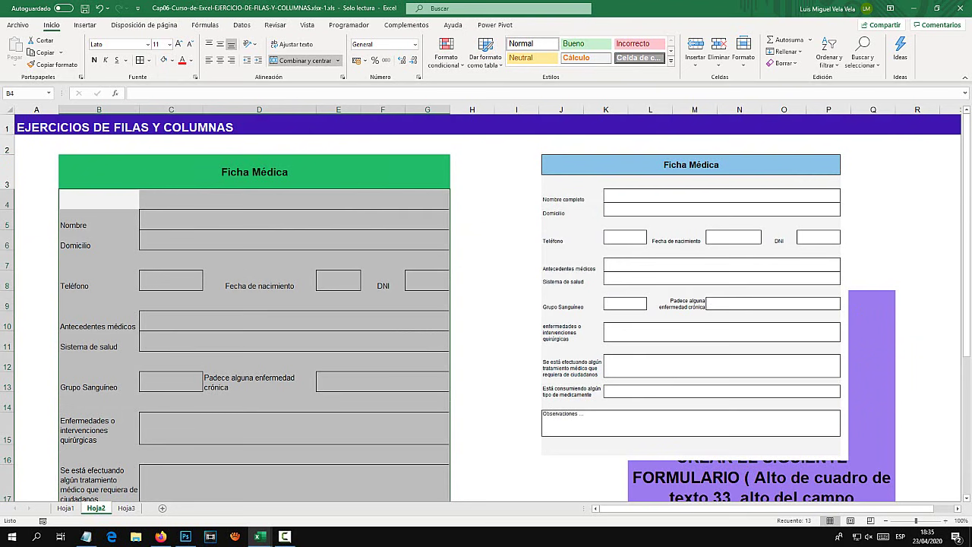
# Fill the Nombre, Domicilio, Teléfono, Fecha de nacimiento and DNI boxes white
pyautogui.click(294, 220)
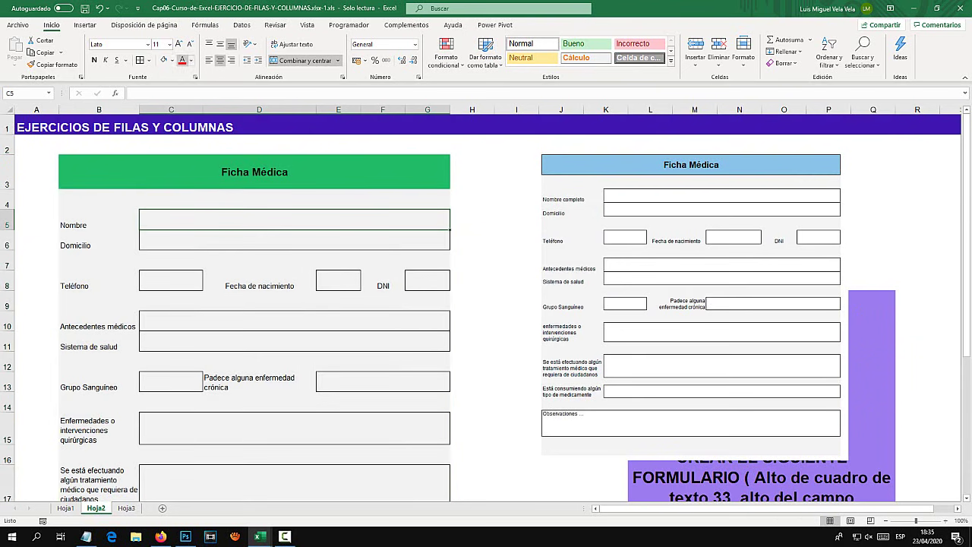
pyautogui.click(173, 60)
pyautogui.click(163, 99)
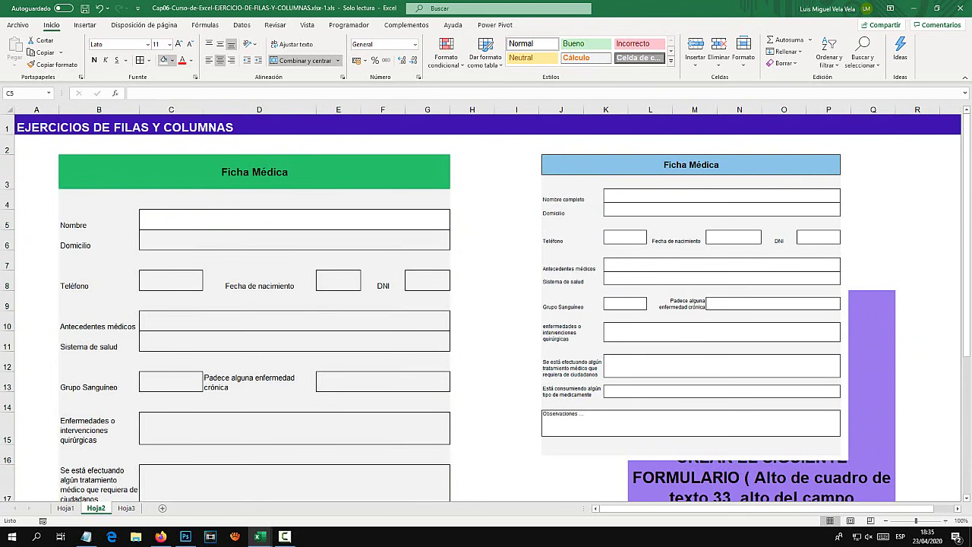
pyautogui.click(294, 240)
pyautogui.click(162, 60)
pyautogui.click(171, 279)
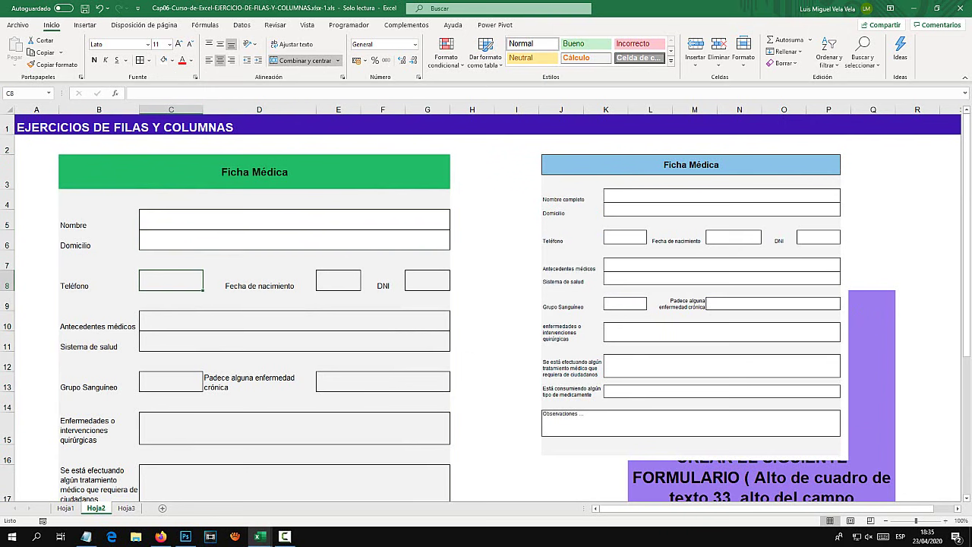
pyautogui.click(163, 60)
pyautogui.click(338, 279)
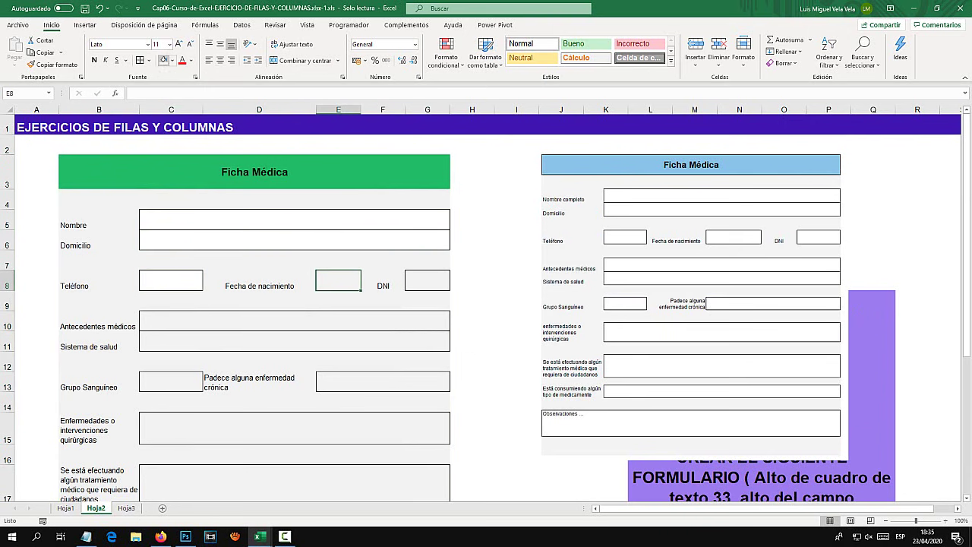
pyautogui.click(162, 60)
pyautogui.click(427, 279)
pyautogui.click(163, 60)
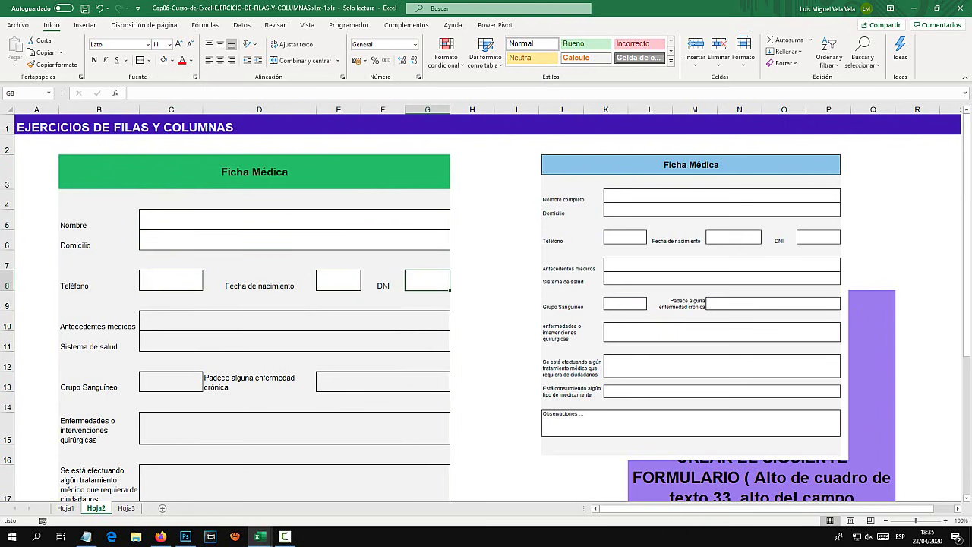
# Fill the medical history C10:G11, blood group C13, chronic illness E13 and C15 boxes white
pyautogui.moveTo(294, 320); pyautogui.dragTo(294, 340)
pyautogui.click(163, 60)
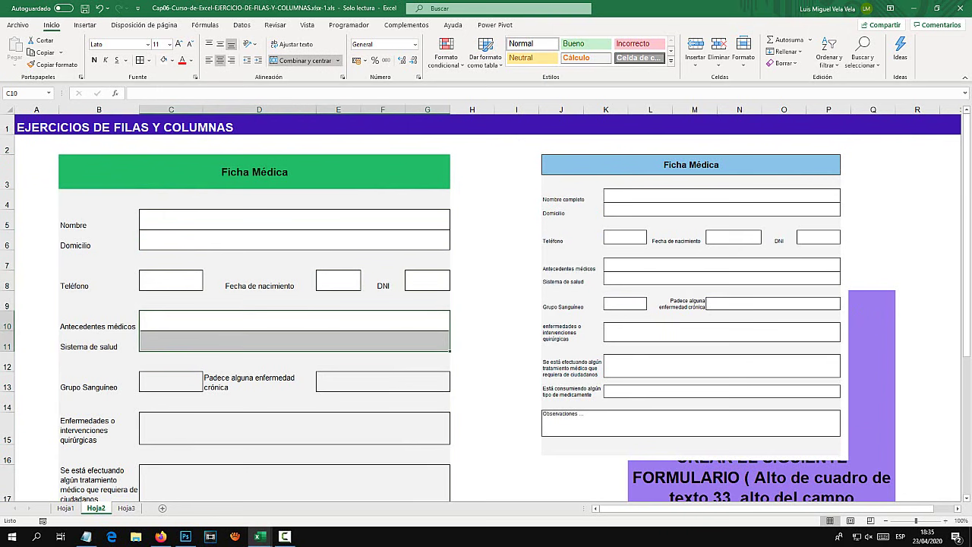
pyautogui.click(170, 381)
pyautogui.click(163, 60)
pyautogui.click(382, 381)
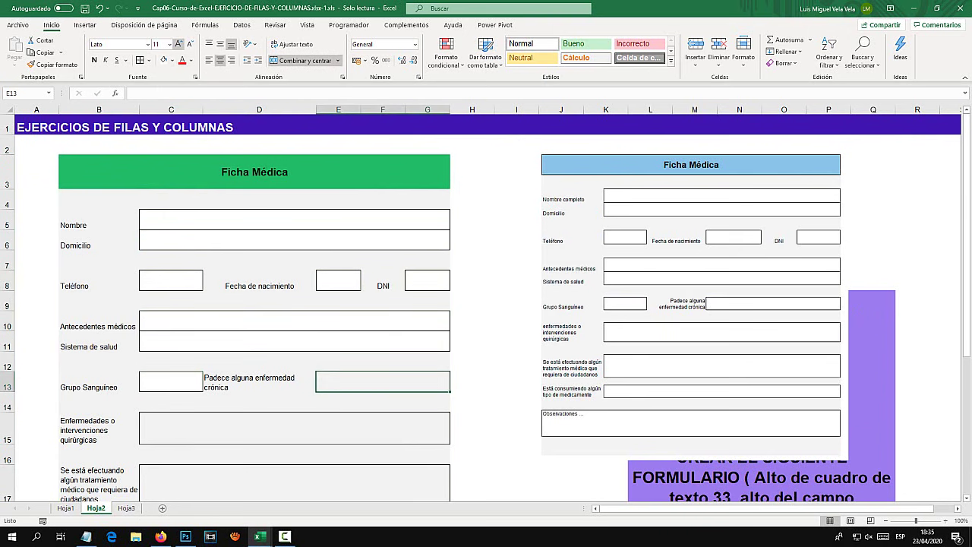
pyautogui.click(163, 60)
pyautogui.click(294, 428)
pyautogui.click(162, 60)
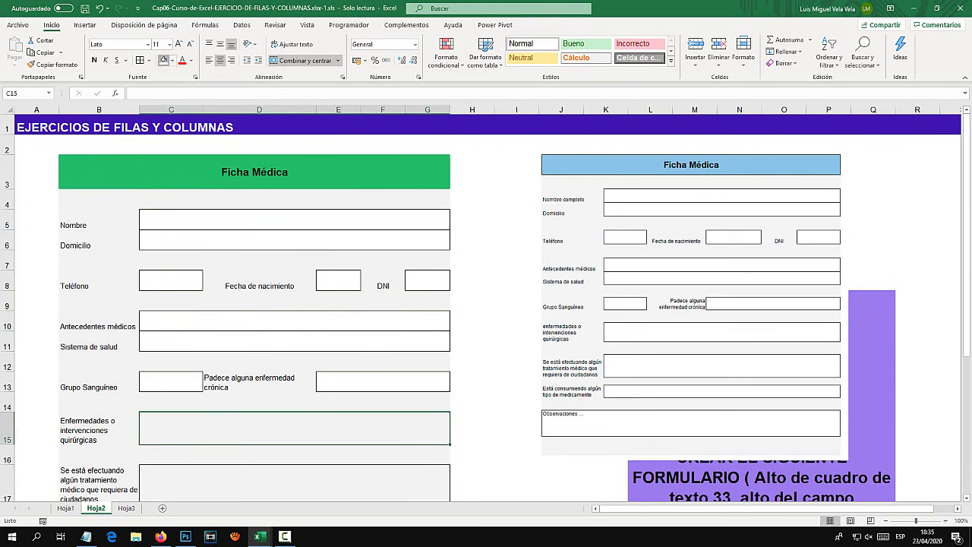
# Fill the treatment C17, medication C19 and Observaciones boxes white
pyautogui.click(294, 482)
pyautogui.click(163, 60)
pyautogui.scroll(-4, 294, 303)
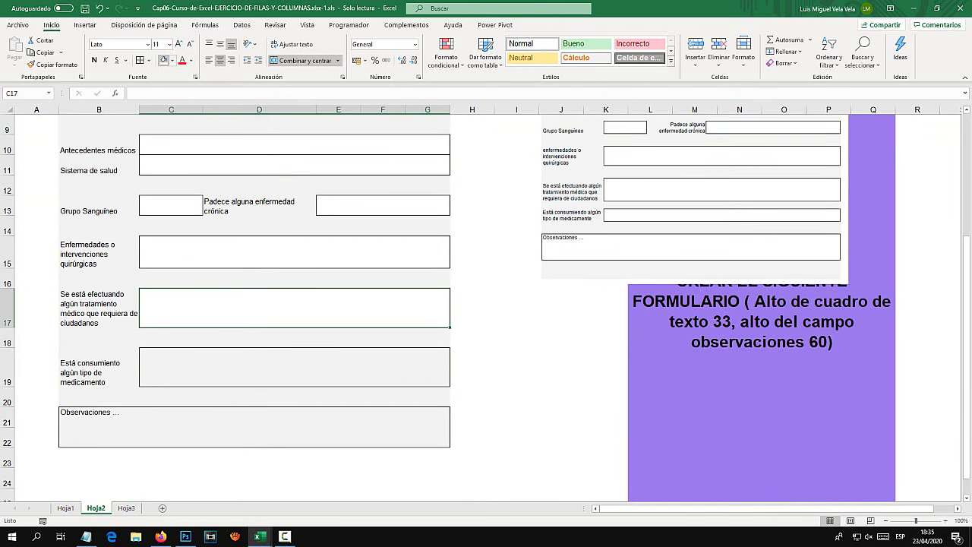
pyautogui.click(294, 306)
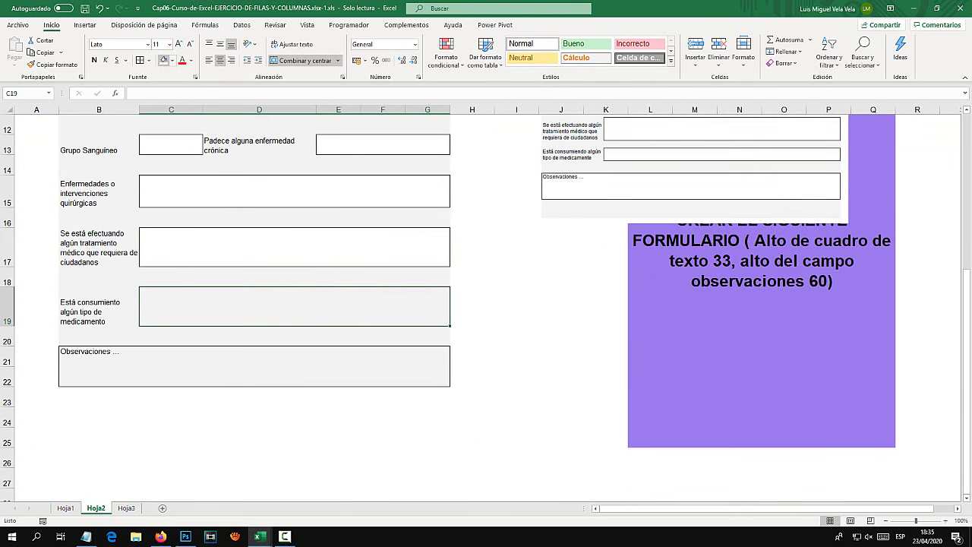
pyautogui.click(163, 60)
pyautogui.click(254, 366)
pyautogui.click(162, 60)
pyautogui.scroll(3, 294, 304)
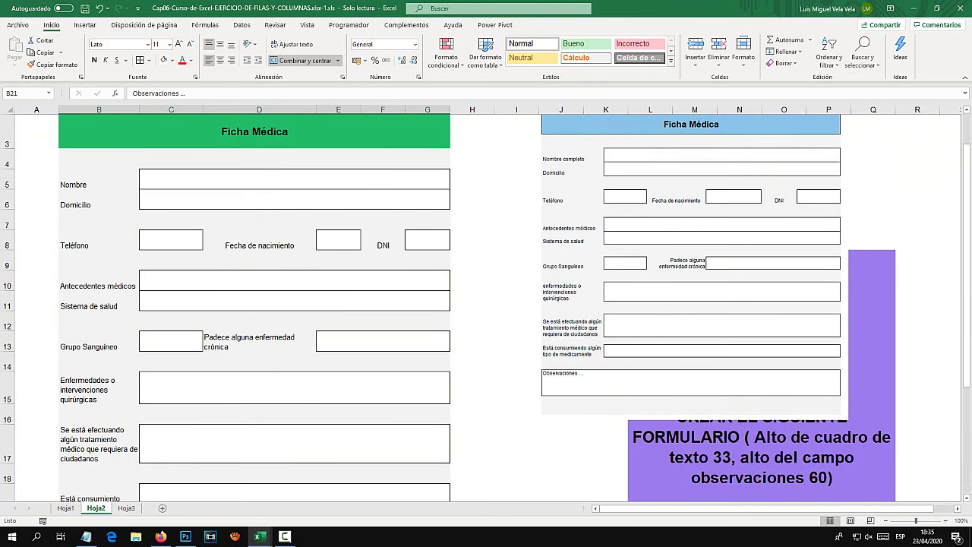
pyautogui.click(513, 301)
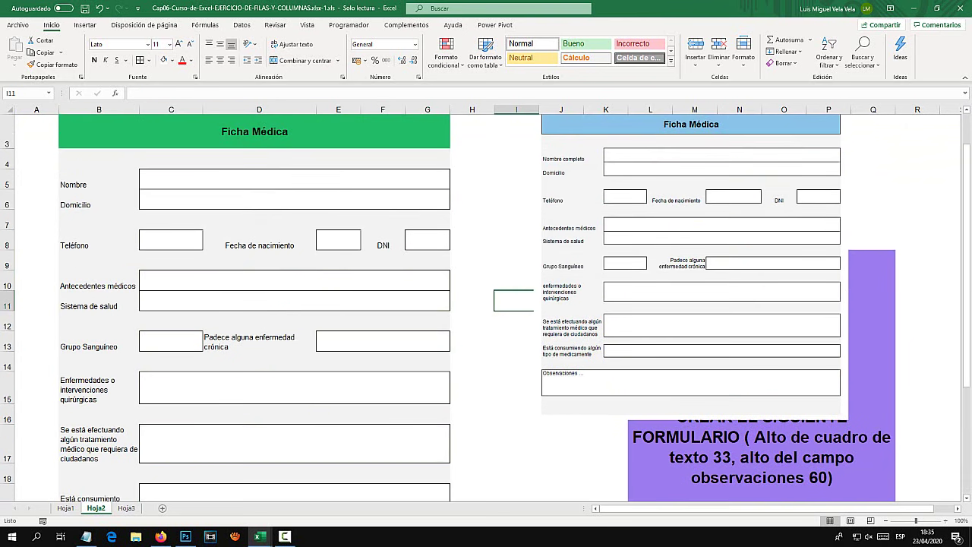
# Drag the Ficha Médica picture left and up so it sits right beside the gray form
pyautogui.moveTo(691, 228); pyautogui.dragTo(618, 275)
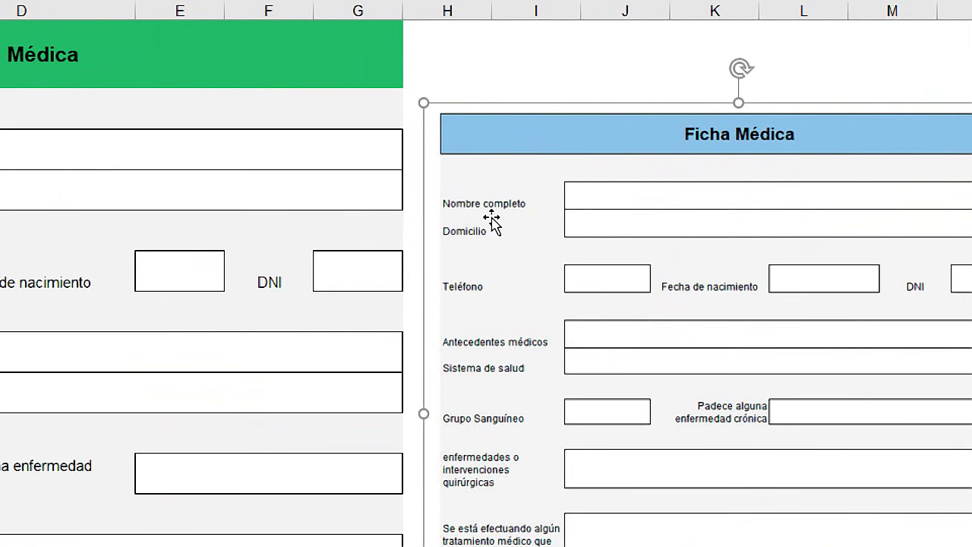
pyautogui.moveTo(506, 214); pyautogui.dragTo(611, 156)
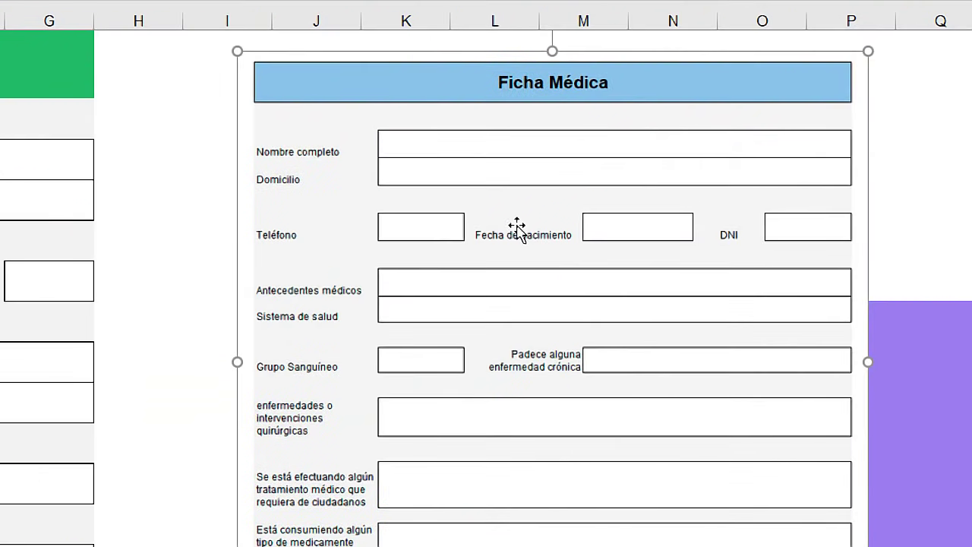
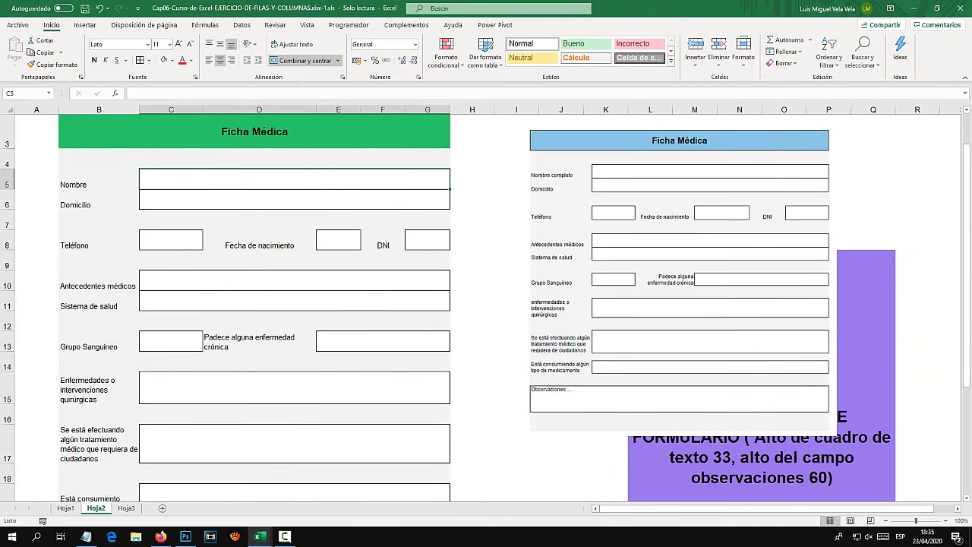
# Move the Ficha Médica picture right and merge cells I5:M5 with Combinar y centrar
pyautogui.moveTo(568, 217); pyautogui.dragTo(723, 218)
pyautogui.moveTo(505, 179); pyautogui.dragTo(676, 179)
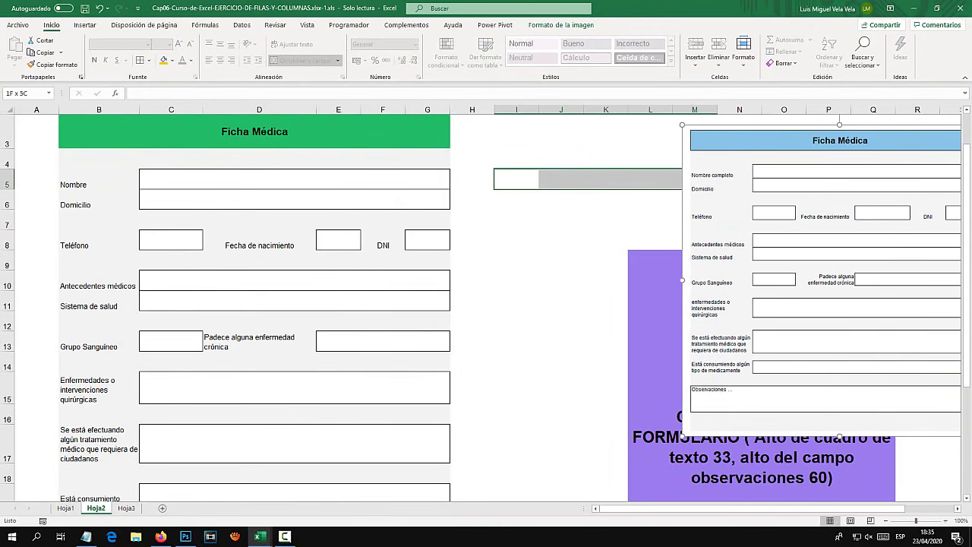
pyautogui.rightClick(592, 176)
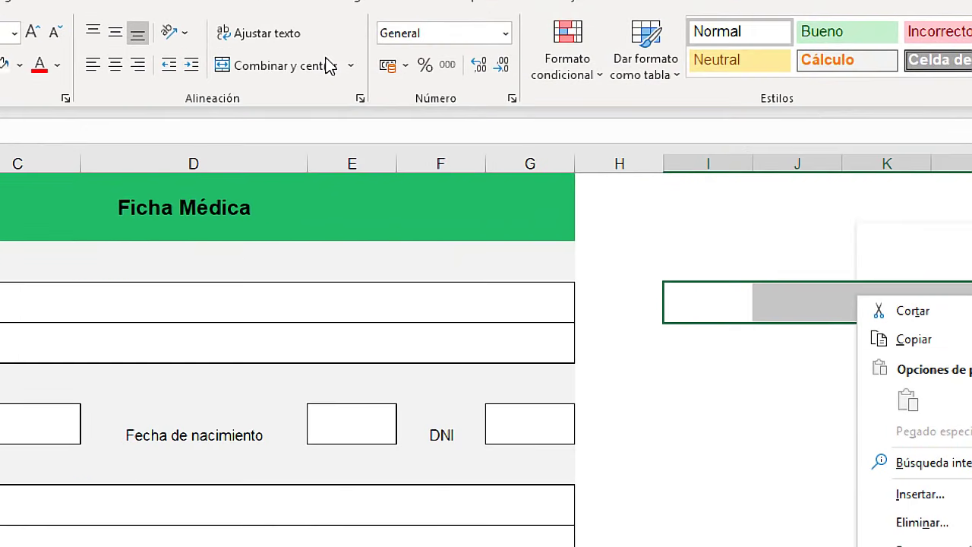
pyautogui.press('Escape')
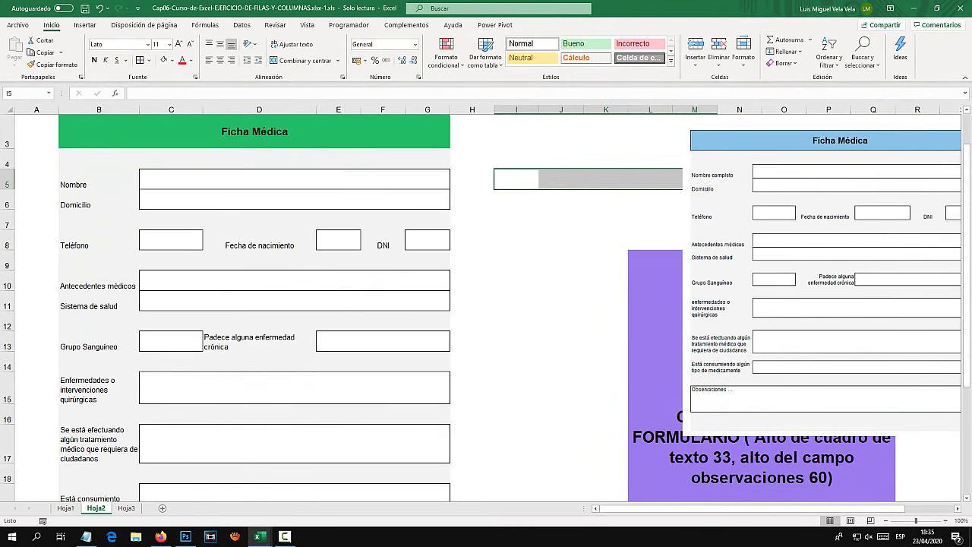
pyautogui.click(302, 60)
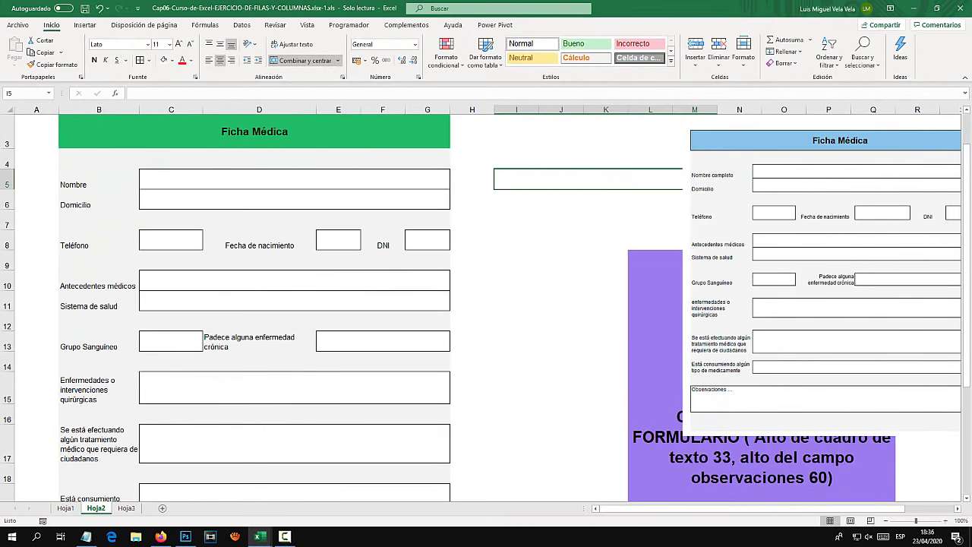
# Paste the clipboard contents at cell I10
pyautogui.click(516, 280)
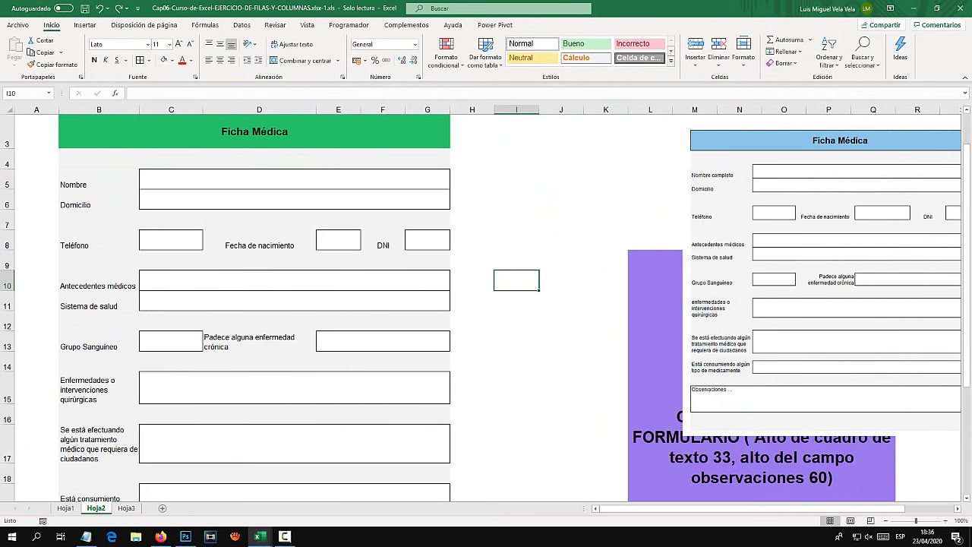
pyautogui.scroll(1, 486, 304)
pyautogui.hotkey('ctrl', 'v')
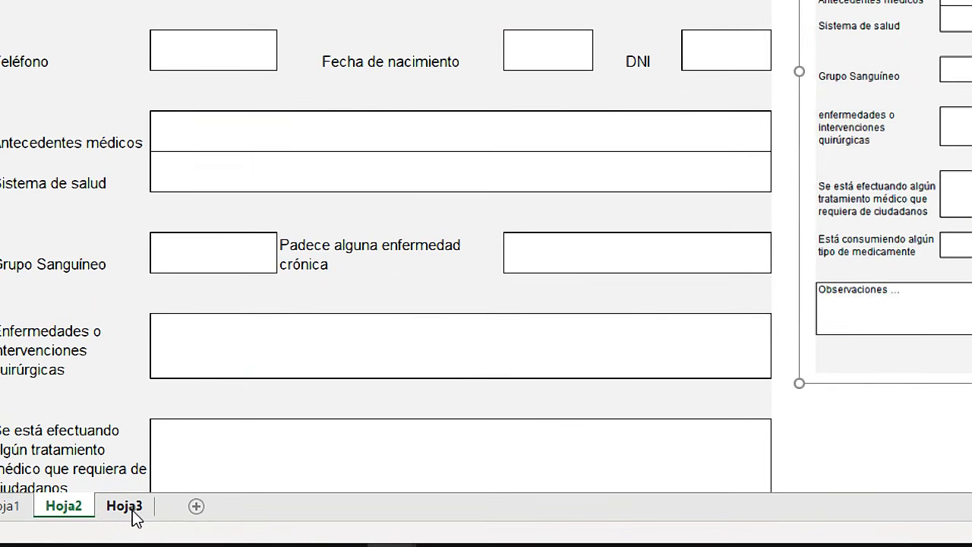
# Shift the Hoja3 invoice picture further right, then return to Hoja2
pyautogui.click(133, 513)
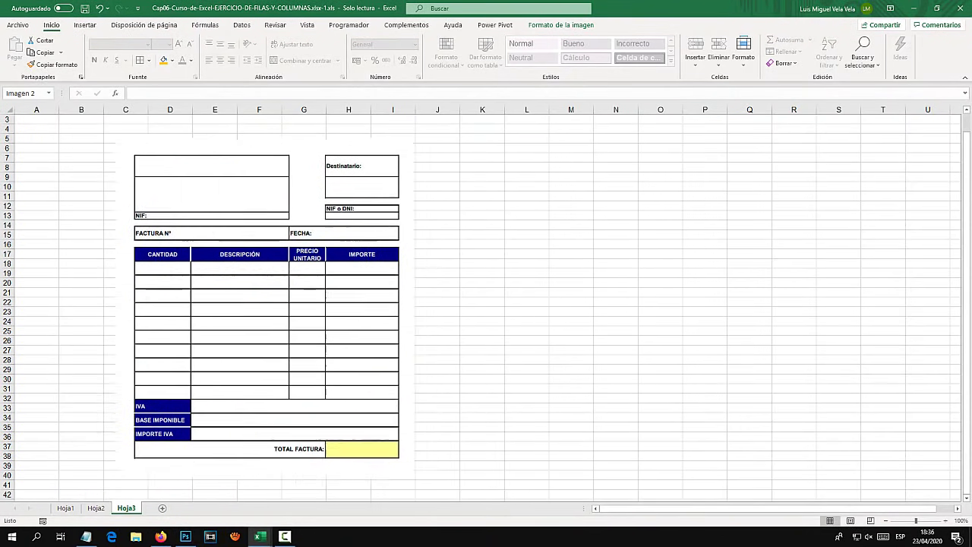
pyautogui.moveTo(266, 308); pyautogui.dragTo(464, 300)
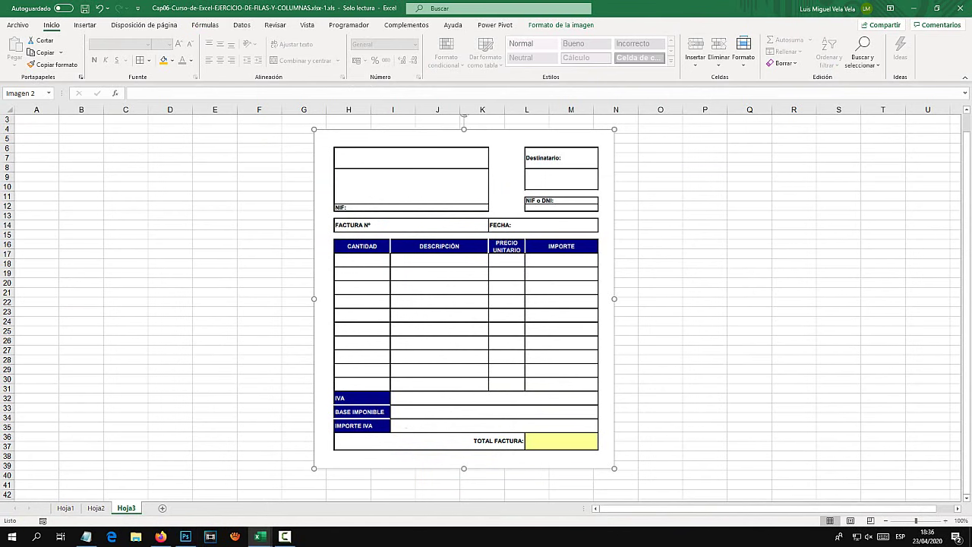
pyautogui.hotkey('ctrl', 'pageup')
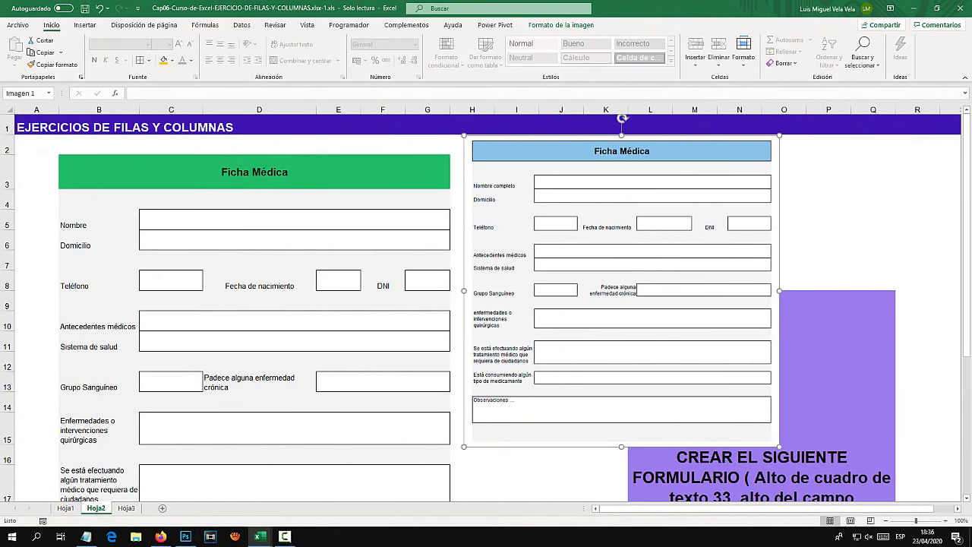
# Select rows 7 and 9, then clear the row selection by picking cell A5
pyautogui.click(8, 265)
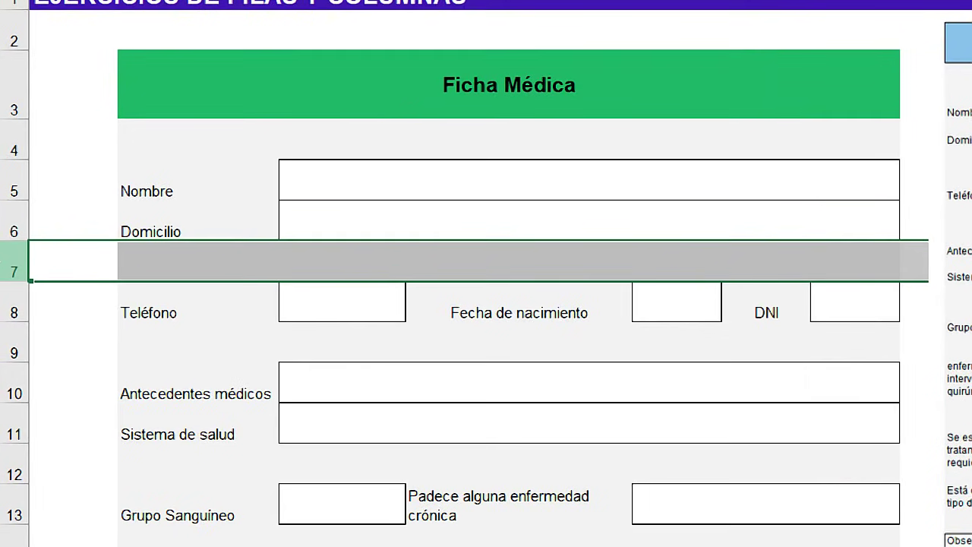
pyautogui.keyDown('ctrl'); pyautogui.click(6, 353); pyautogui.keyUp('ctrl')
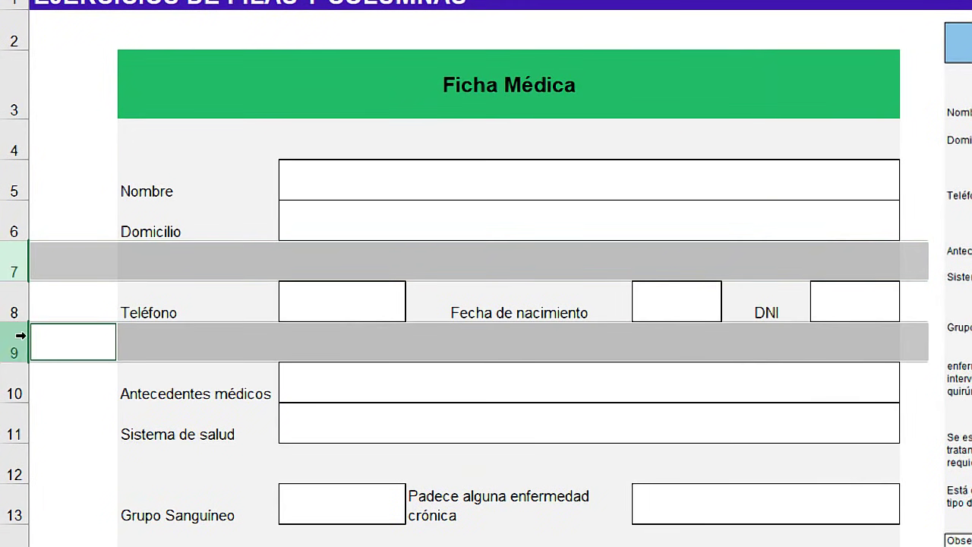
pyautogui.click(15, 262)
pyautogui.click(74, 179)
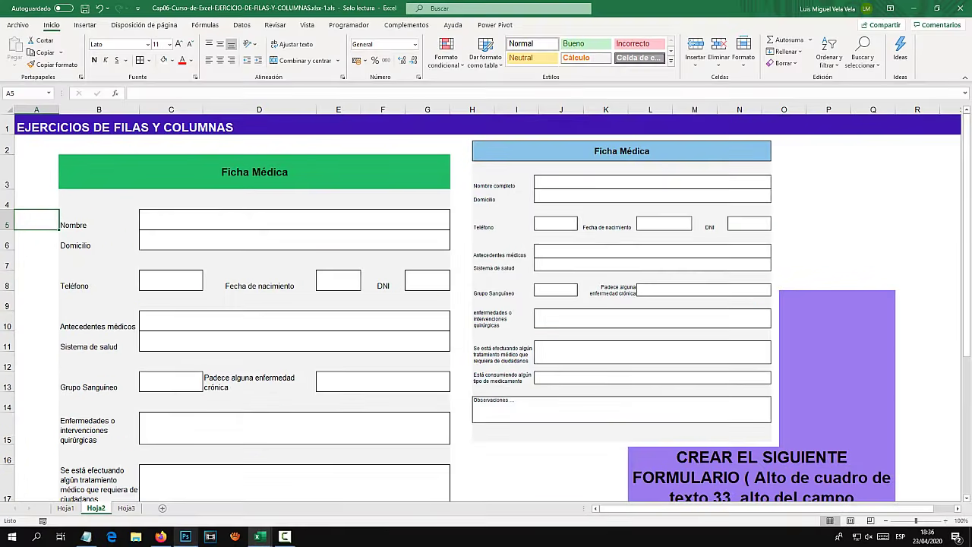
# Undo the old red marks, then circle Ctrl and draw a red arrow toward Z
pyautogui.hotkey('ctrl', 'alt', 'z')
pyautogui.hotkey('ctrl', 'alt', 'z')
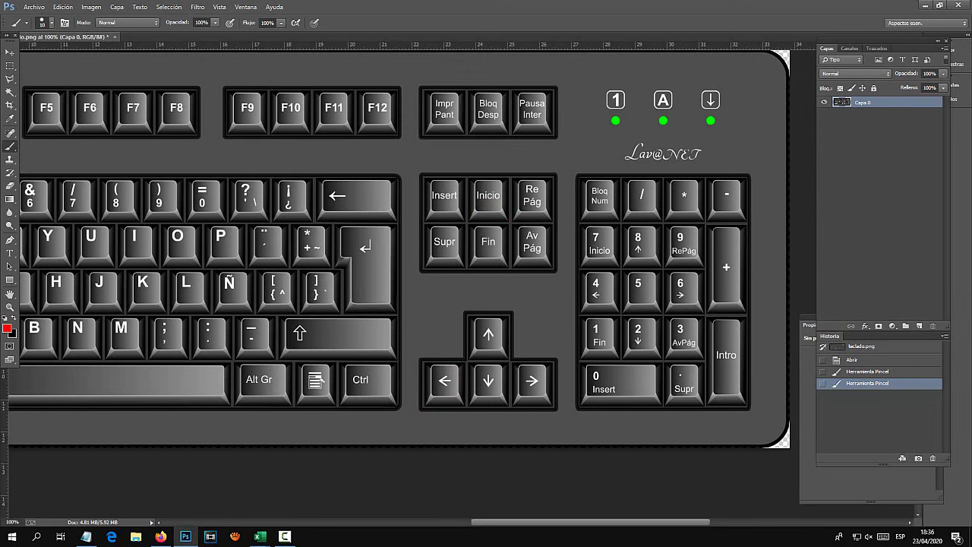
pyautogui.hscroll(-5, 410, 243)
pyautogui.hscroll(-5, 411, 243)
pyautogui.moveTo(232, 343)
pyautogui.mouseDown()
pyautogui.moveTo(163, 357)
pyautogui.moveTo(228, 353)
pyautogui.mouseUp()
pyautogui.moveTo(357, 204); pyautogui.dragTo(262, 321)
pyautogui.moveTo(259, 234)
pyautogui.mouseDown()
pyautogui.moveTo(303, 310)
pyautogui.moveTo(410, 285)
pyautogui.mouseUp()
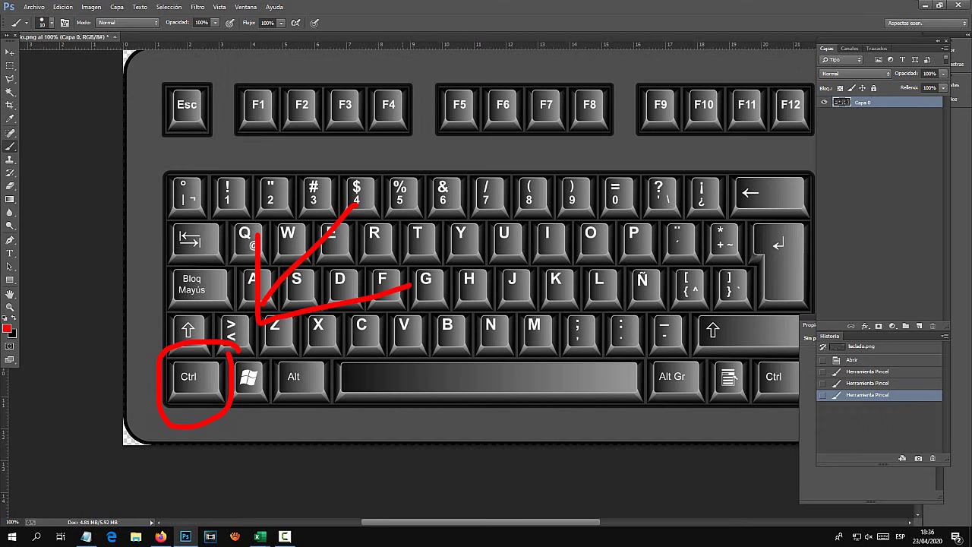
pyautogui.hotkey('alt', 'Tab')
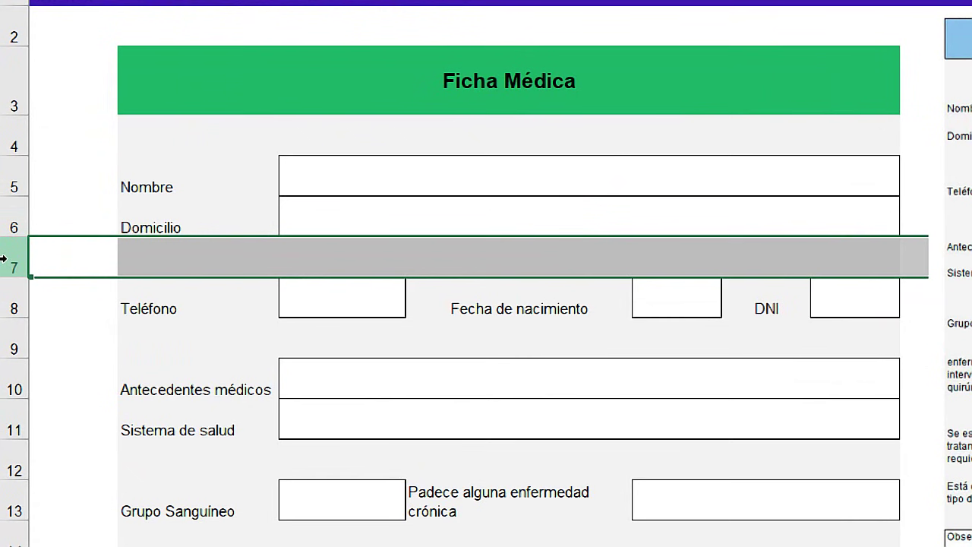
# Select spacer rows 9, 12, 14, 16, 18 and 20 together
pyautogui.keyDown('ctrl'); pyautogui.click(8, 340); pyautogui.keyUp('ctrl')
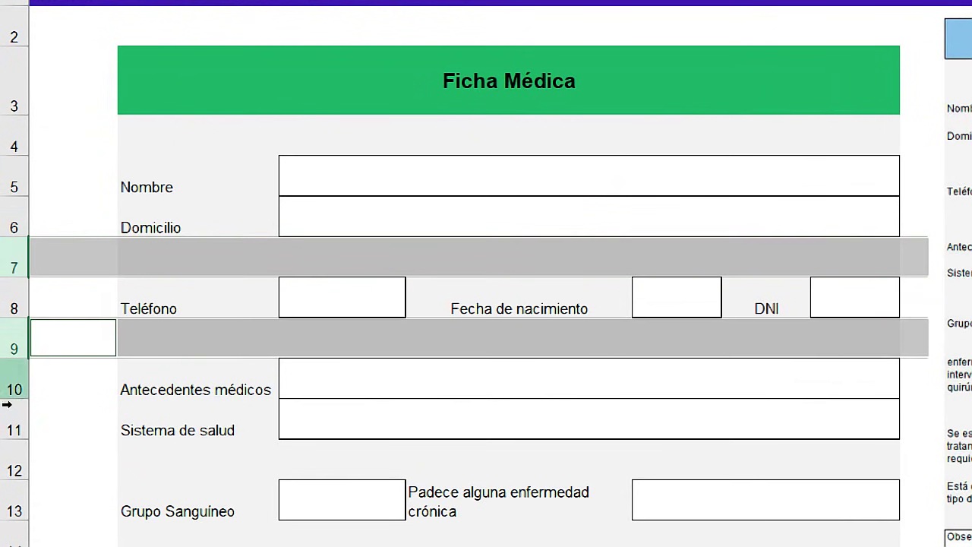
pyautogui.keyDown('ctrl'); pyautogui.click(8, 458); pyautogui.keyUp('ctrl')
pyautogui.scroll(-1, 154, 368)
pyautogui.scroll(-1, 154, 367)
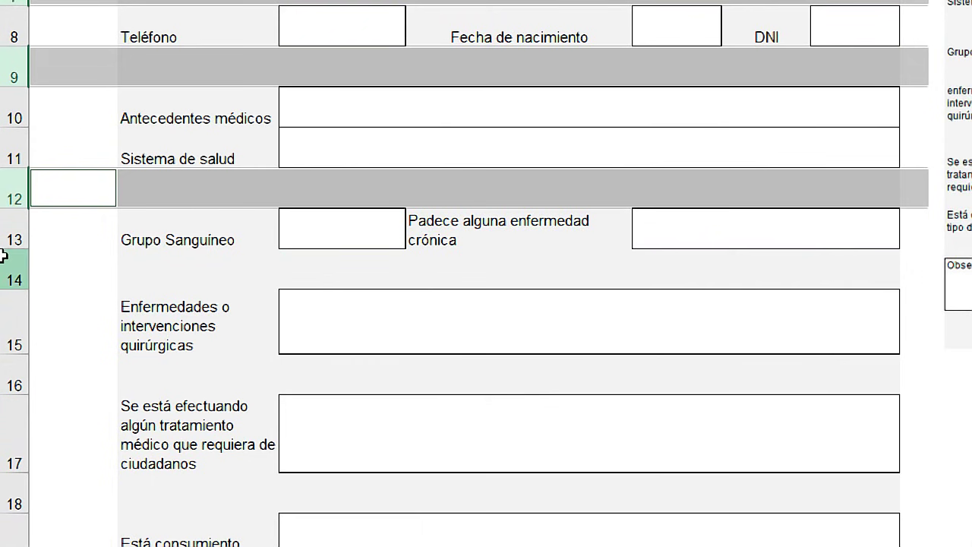
pyautogui.keyDown('ctrl'); pyautogui.click(9, 262); pyautogui.keyUp('ctrl')
pyautogui.keyDown('ctrl'); pyautogui.click(11, 376); pyautogui.keyUp('ctrl')
pyautogui.scroll(-1, 127, 365)
pyautogui.scroll(-1, 126, 357)
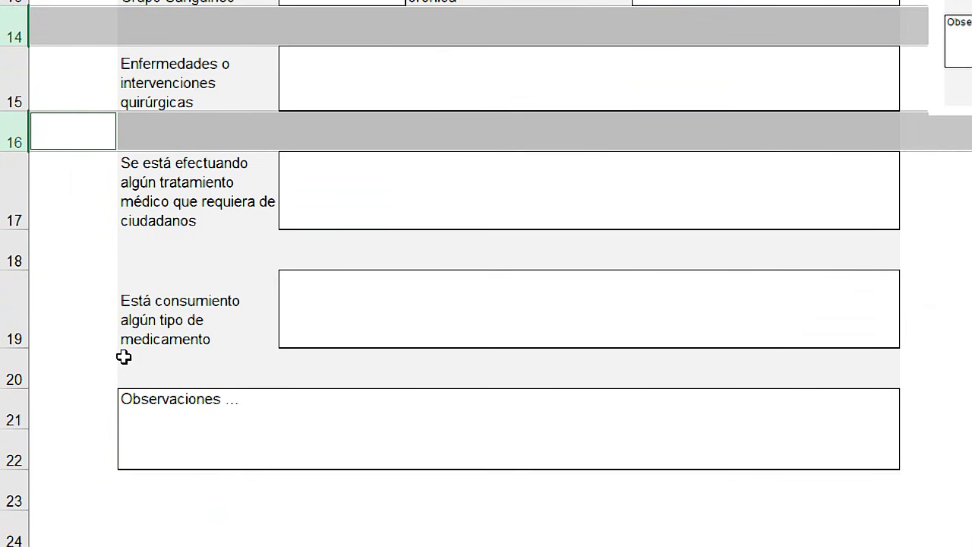
pyautogui.keyDown('ctrl'); pyautogui.click(7, 251); pyautogui.keyUp('ctrl')
pyautogui.keyDown('ctrl'); pyautogui.click(15, 373); pyautogui.keyUp('ctrl')
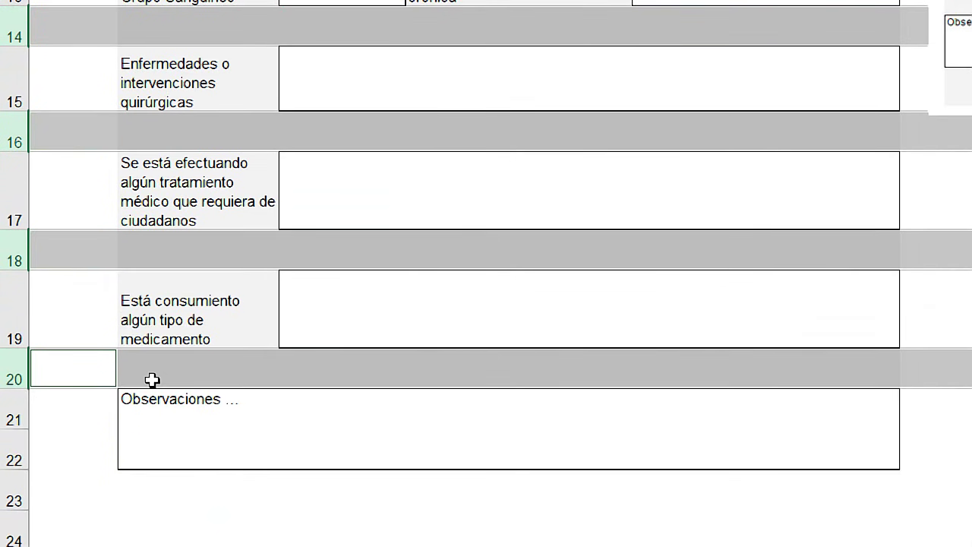
pyautogui.scroll(2, 487, 304)
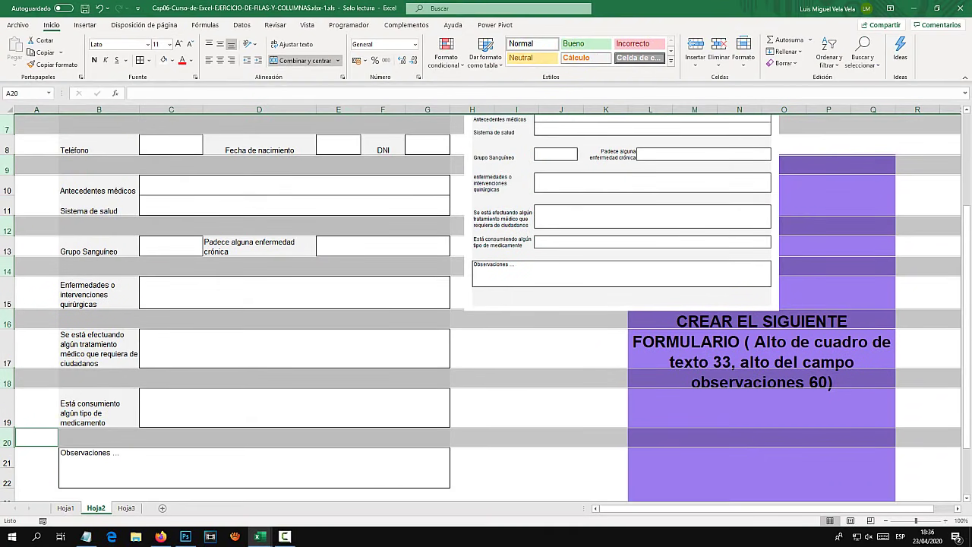
pyautogui.scroll(1, 486, 304)
# Set the selected spacer rows to a height of 30 with Alto de fila, then deselect
pyautogui.rightClick(7, 188)
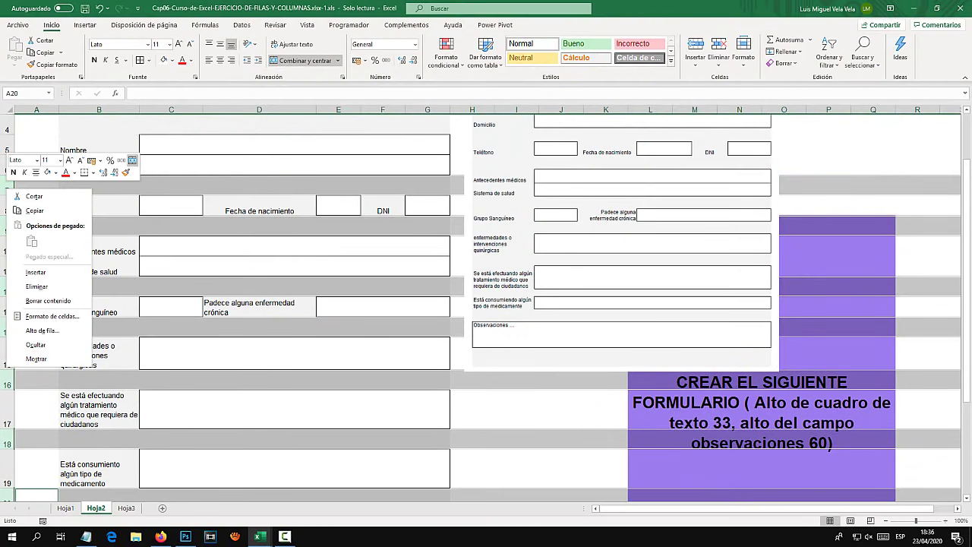
pyautogui.click(42, 330)
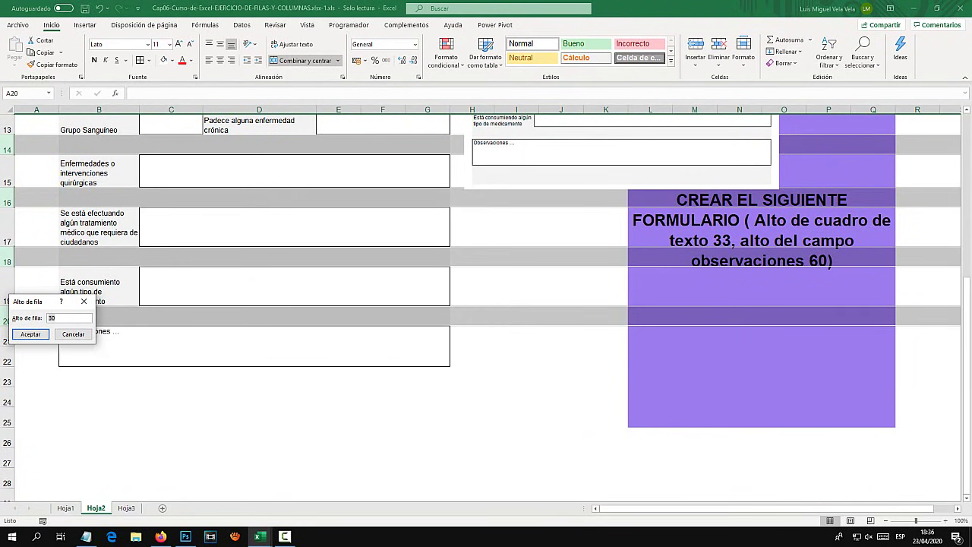
pyautogui.click(31, 334)
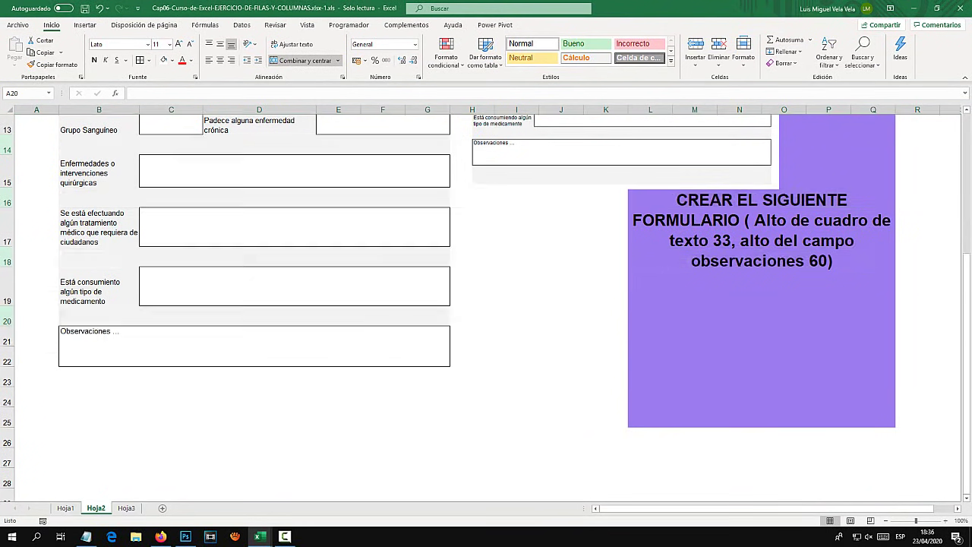
pyautogui.click(171, 373)
pyautogui.scroll(5, 171, 373)
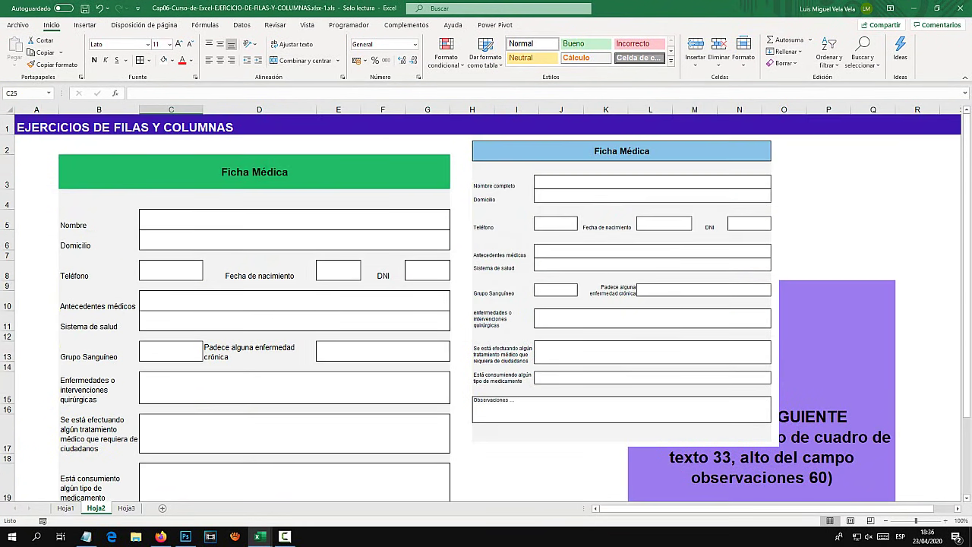
# Move the reference picture right and down, then check spacer row 9's height
pyautogui.moveTo(621, 228); pyautogui.dragTo(712, 266)
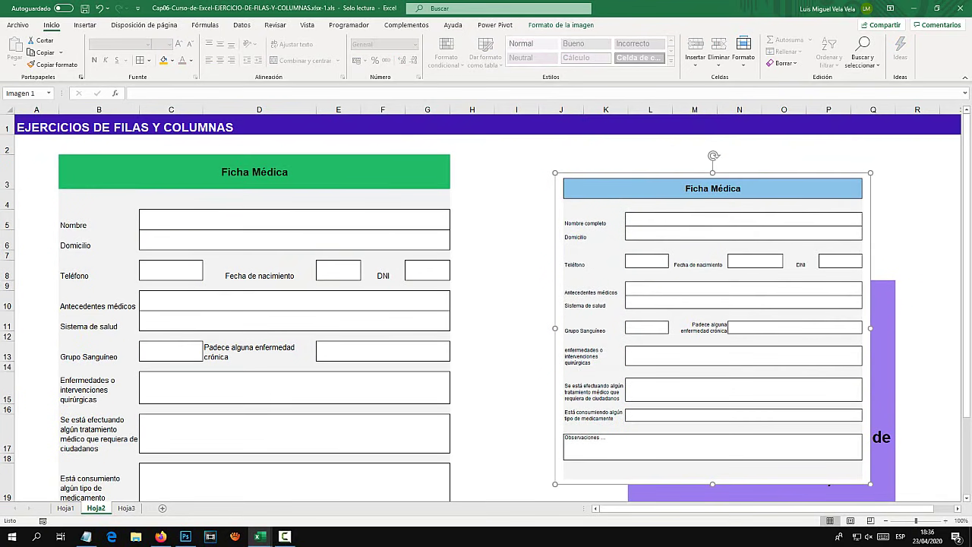
pyautogui.click(7, 256)
pyautogui.click(6, 285)
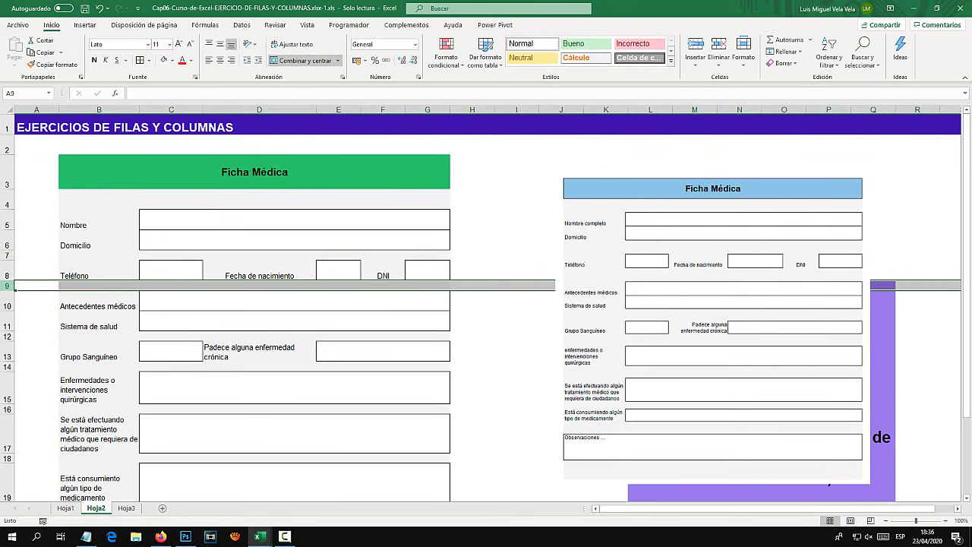
pyautogui.moveTo(251, 351); pyautogui.dragTo(486, 357)
pyautogui.click(517, 409)
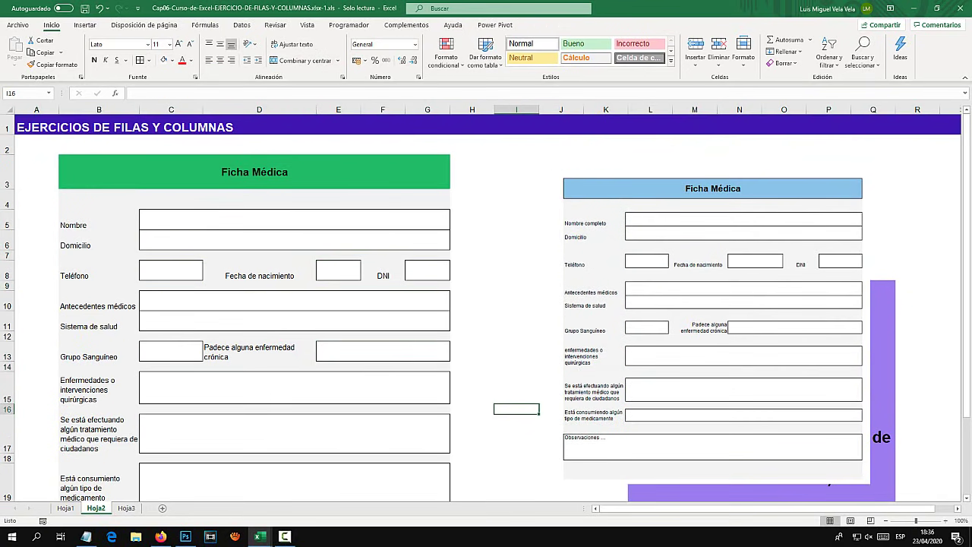
# Type test text into the Nombre, Domicilio, Antecedentes médicos and another form field
pyautogui.click(294, 218)
pyautogui.write('sdfasdf')
pyautogui.press('Return')
pyautogui.write('sdfasdfasdfasdfasdf')
pyautogui.click(293, 300)
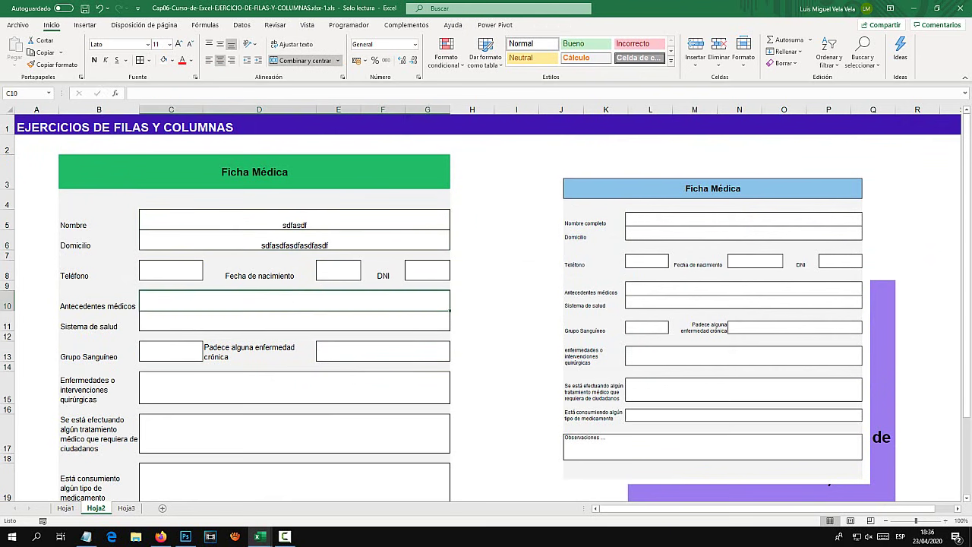
pyautogui.write('fasdfasdfasdfasdf')
pyautogui.click(294, 387)
pyautogui.write('asdfasdf')
# Add test text to more fields including Grupo Sanguíneo, clear E14, and open Guardar como
pyautogui.click(171, 351)
pyautogui.write('as')
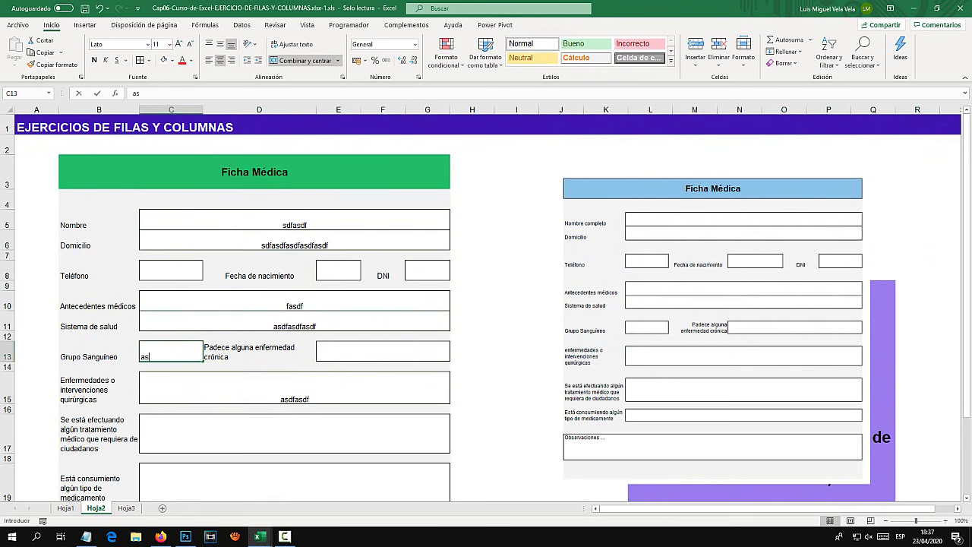
pyautogui.write('dfasdf')
pyautogui.click(324, 367)
pyautogui.write('sdfa')
pyautogui.click(383, 351)
pyautogui.press('F2')
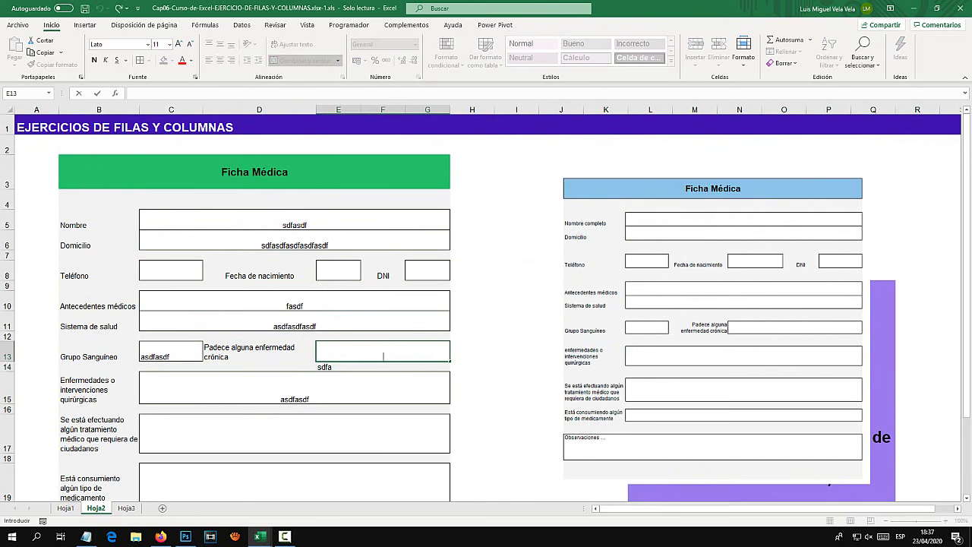
pyautogui.press('Return')
pyautogui.press('Delete')
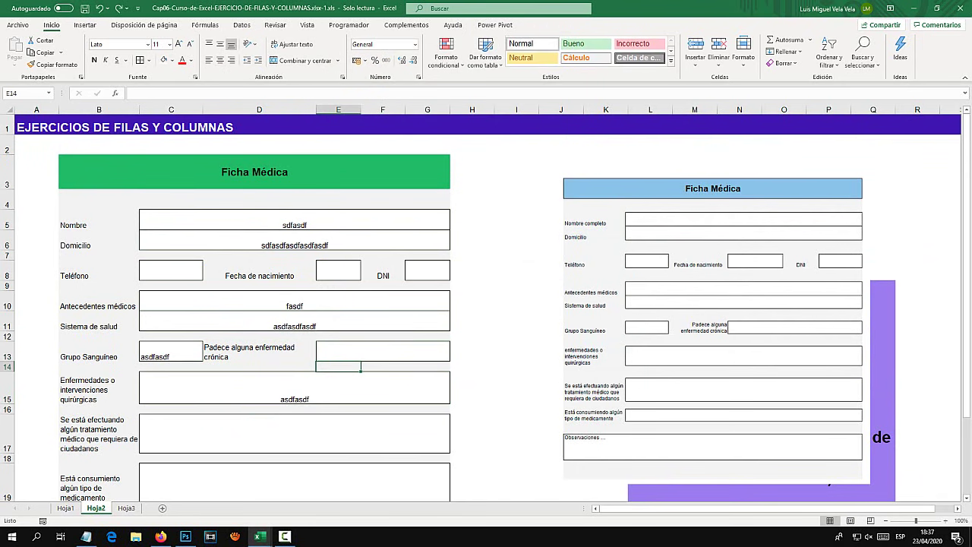
pyautogui.click(18, 25)
pyautogui.click(41, 160)
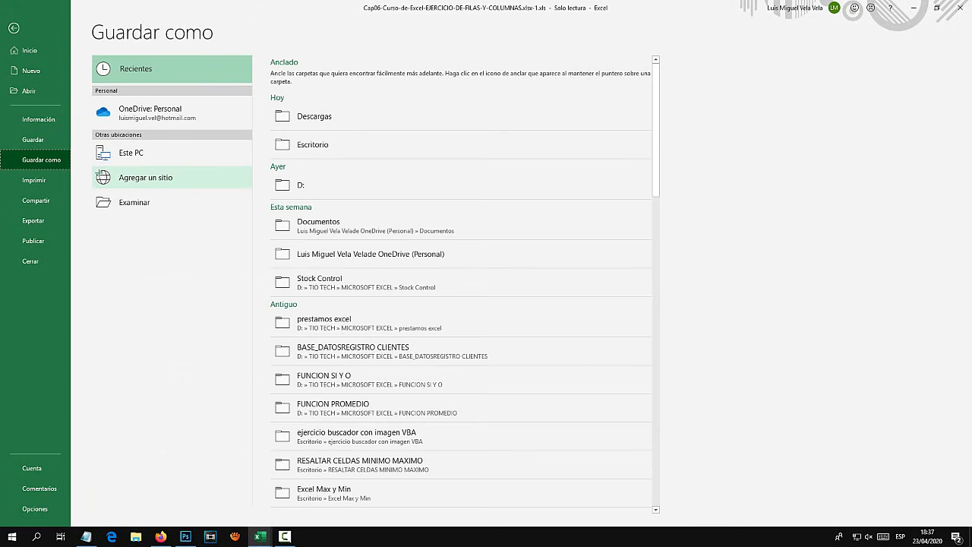
# Leave Backstage, go to Hoja3, and place the invoice picture over columns H to N
pyautogui.press('Escape')
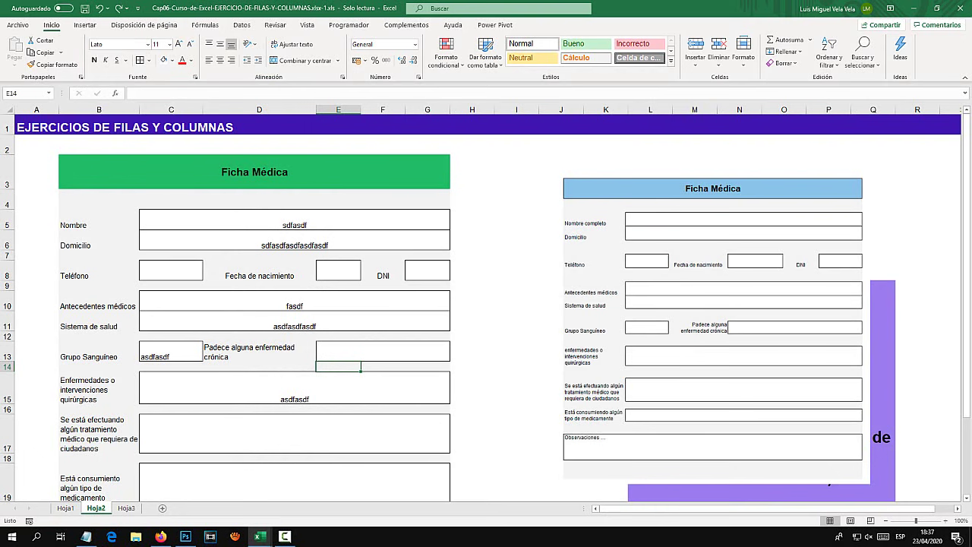
pyautogui.click(126, 507)
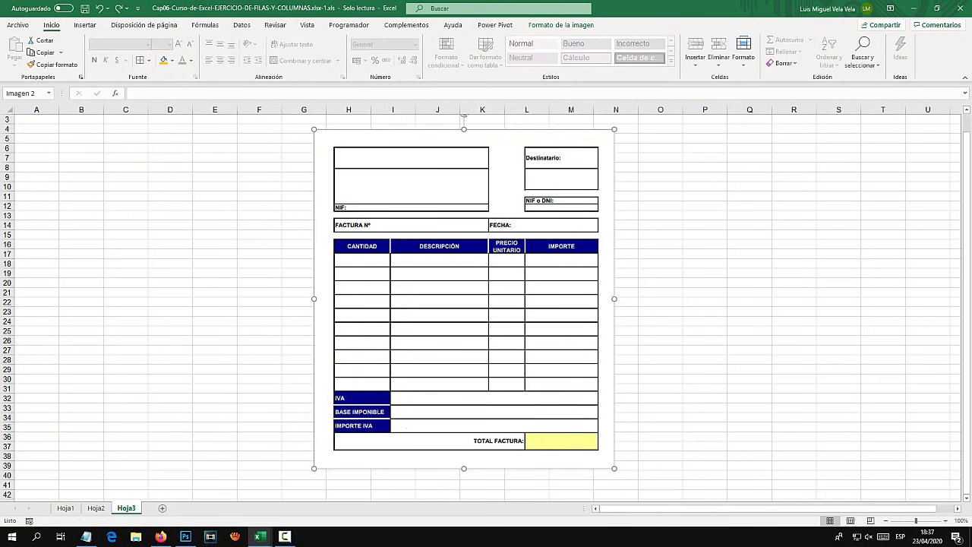
pyautogui.moveTo(464, 299)
pyautogui.mouseDown()
pyautogui.moveTo(255, 296)
pyautogui.moveTo(408, 319)
pyautogui.moveTo(376, 291)
pyautogui.moveTo(695, 300)
pyautogui.moveTo(287, 300)
pyautogui.moveTo(682, 300)
pyautogui.mouseUp()
pyautogui.click(81, 128)
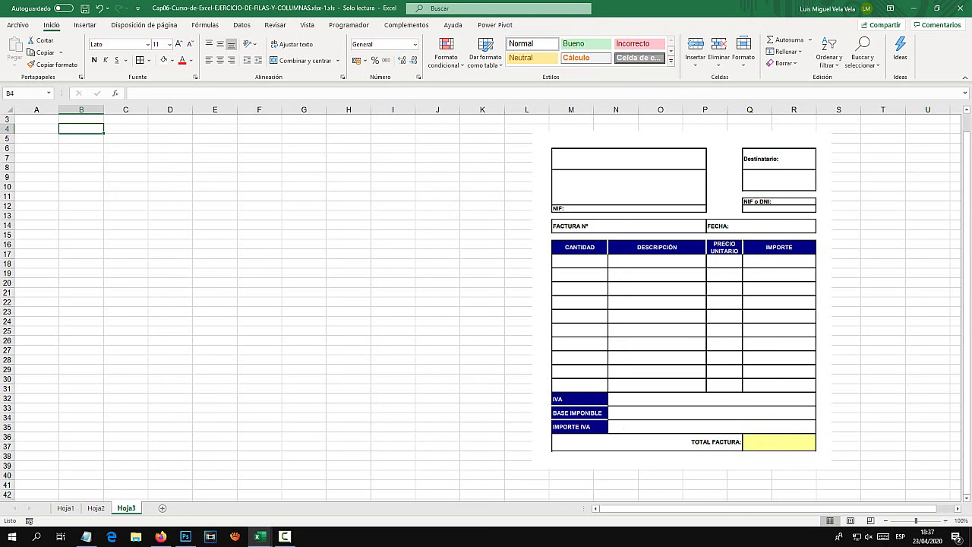
pyautogui.moveTo(683, 319)
pyautogui.mouseDown()
pyautogui.moveTo(452, 314)
pyautogui.moveTo(483, 318)
pyautogui.mouseUp()
pyautogui.click(660, 253)
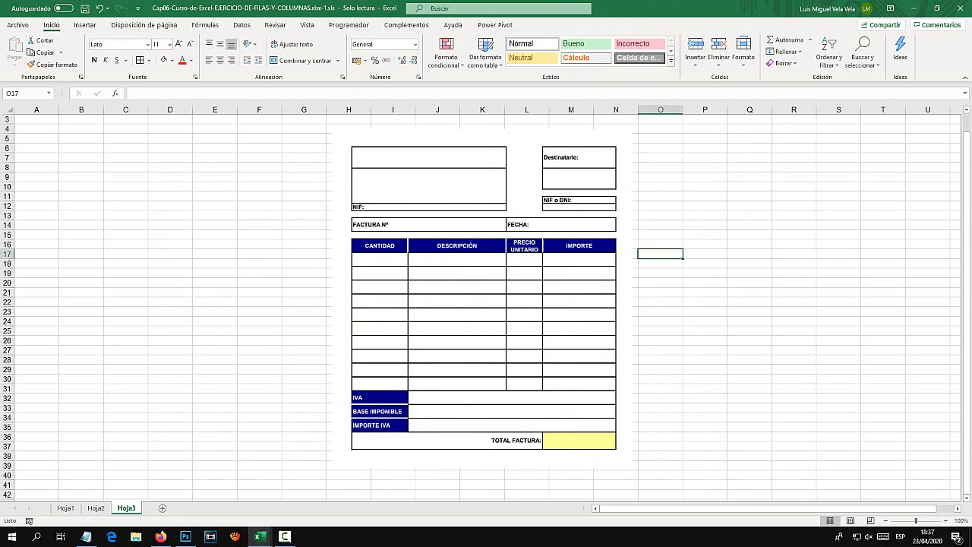